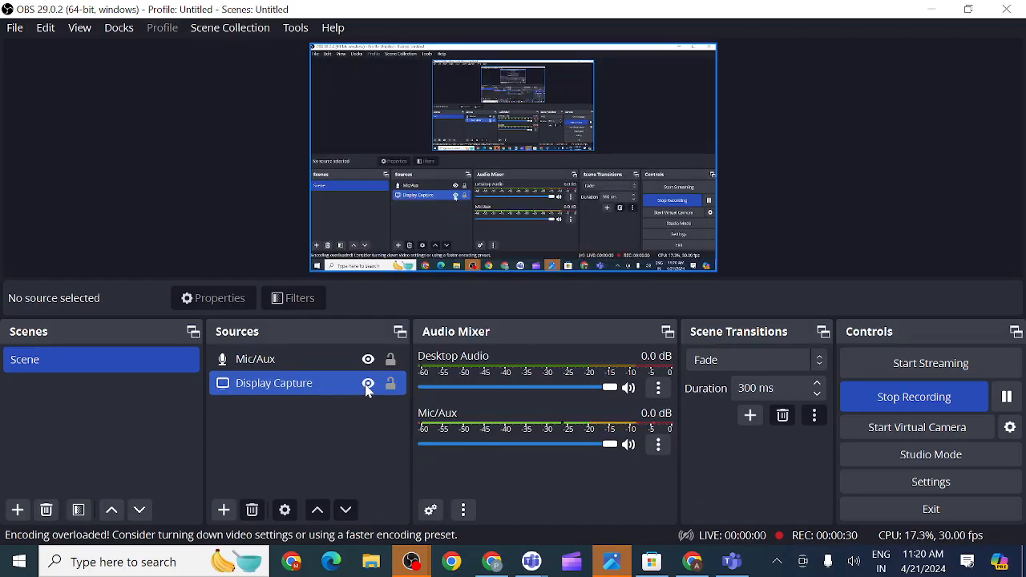
- Deselect the Display Capture source in OBS Studio's Sources dock while recording runs
left_click(405, 433)
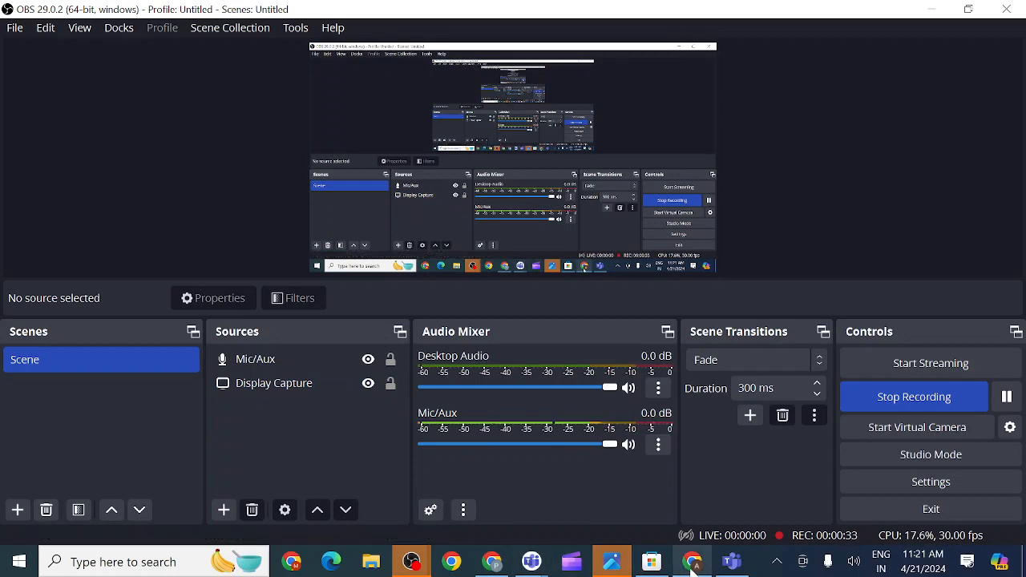
- Bring back the Lesson 7: Importing into Modules page at its 7.1.1 Data Import Methods table
mouse_move(693, 564)
left_click(687, 517)
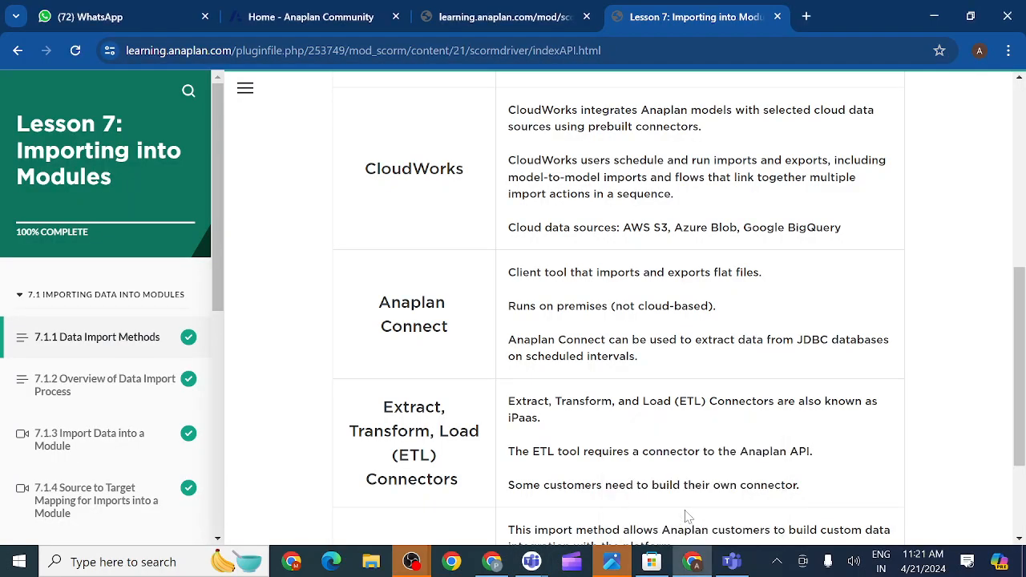
mouse_move(413, 564)
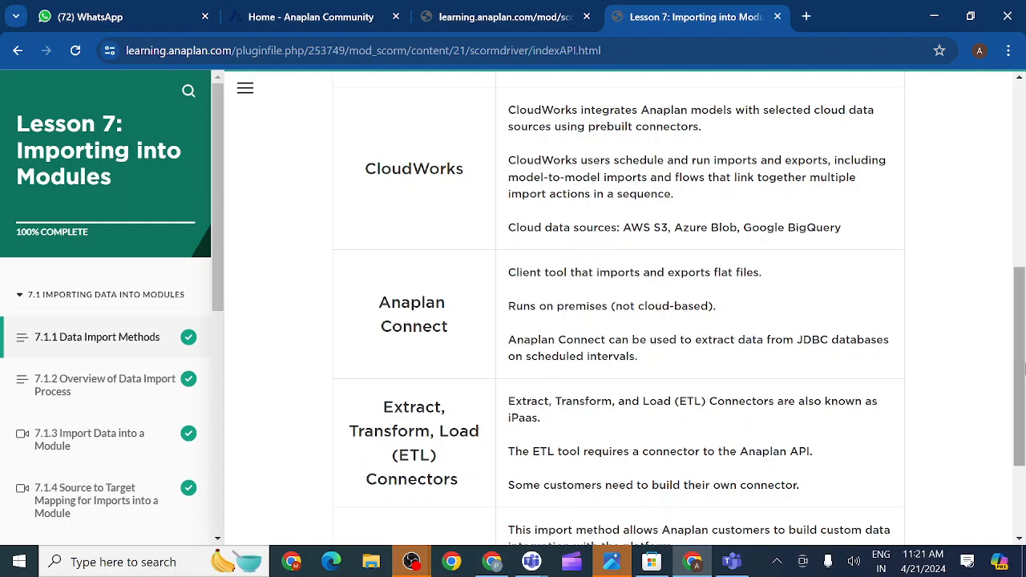
left_click_drag(1017, 368, 1017, 312)
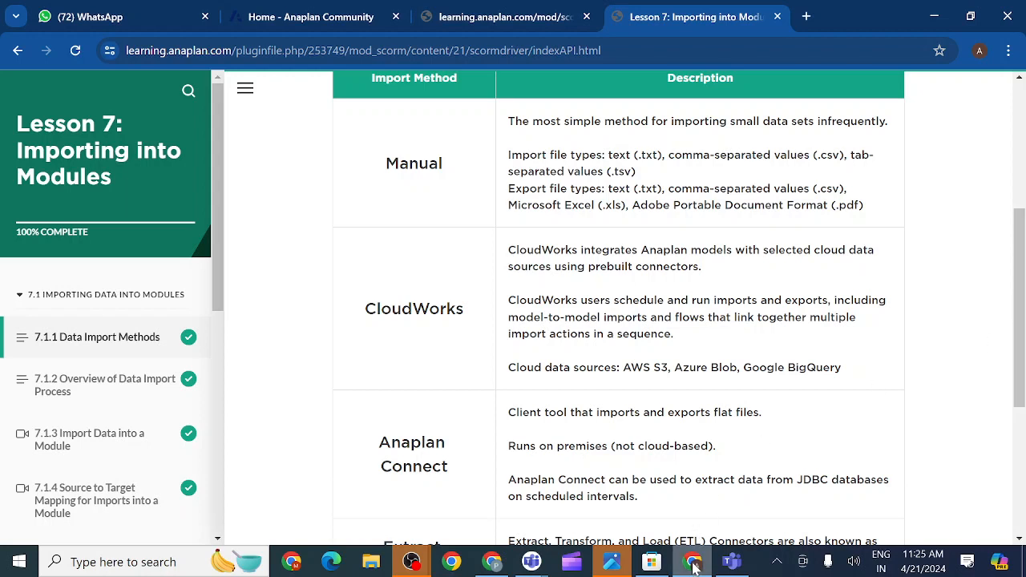
mouse_move(695, 566)
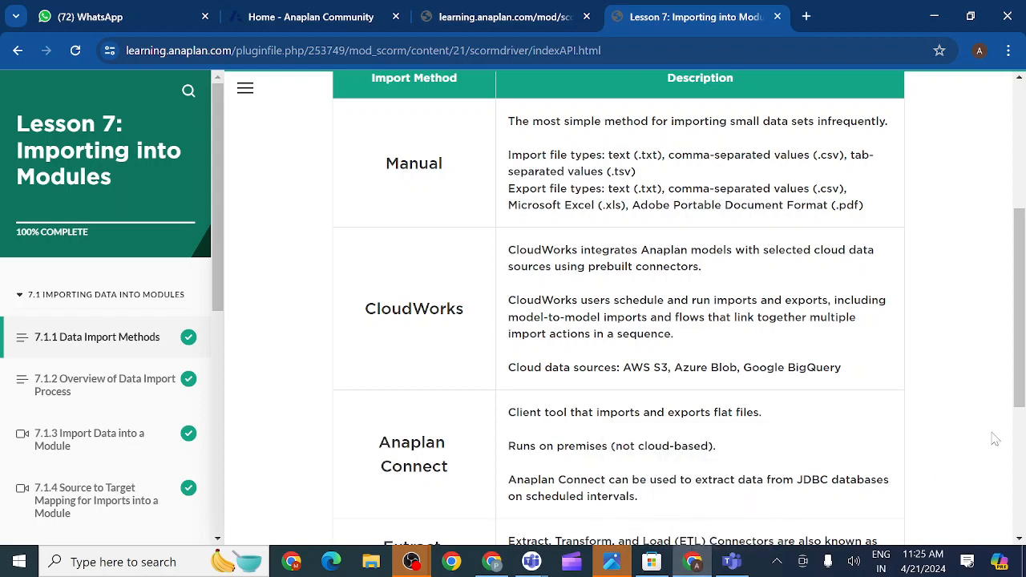
left_click_drag(1020, 401, 1020, 402)
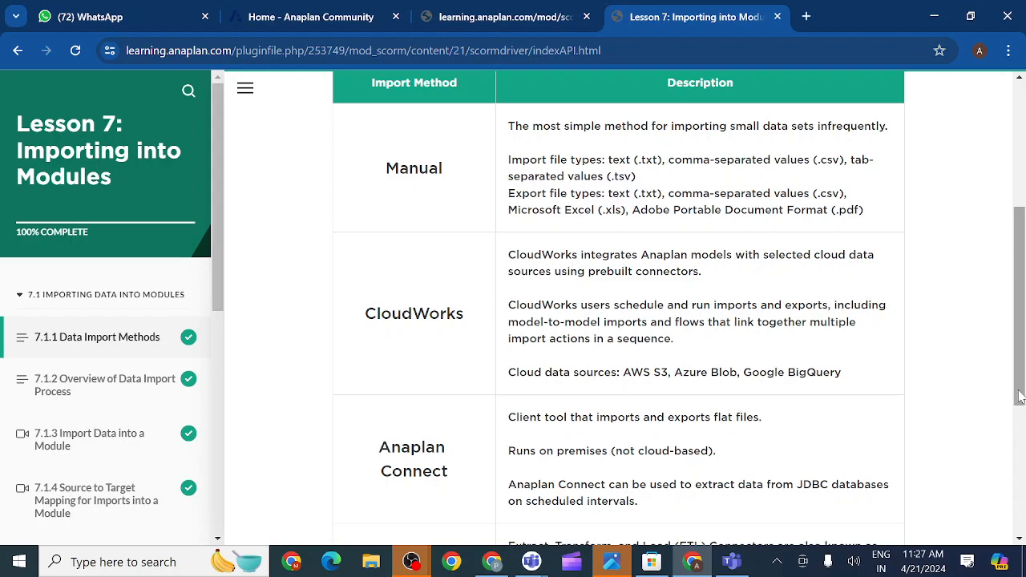
left_click_drag(1020, 405, 1001, 393)
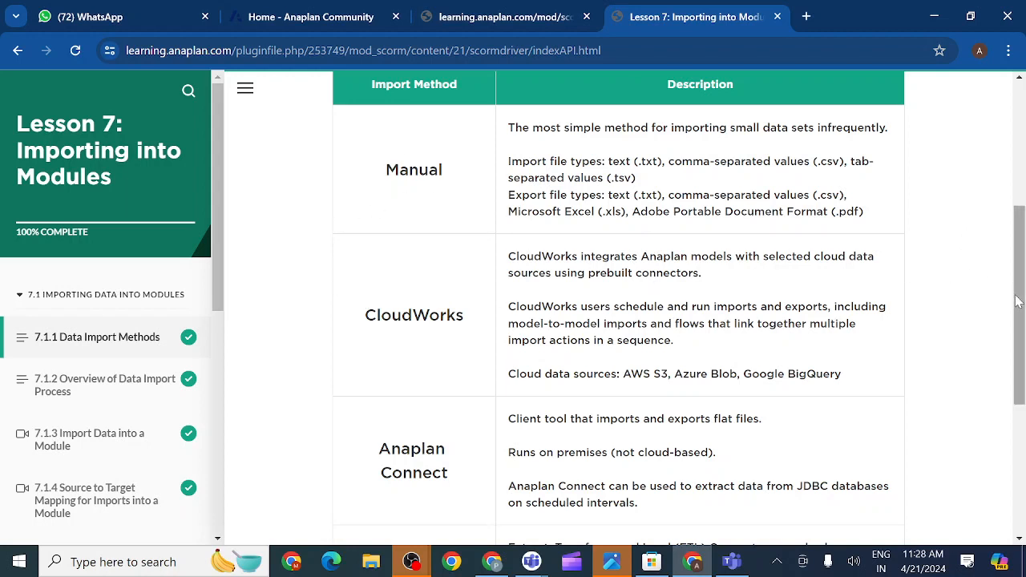
left_click_drag(1017, 301, 1017, 339)
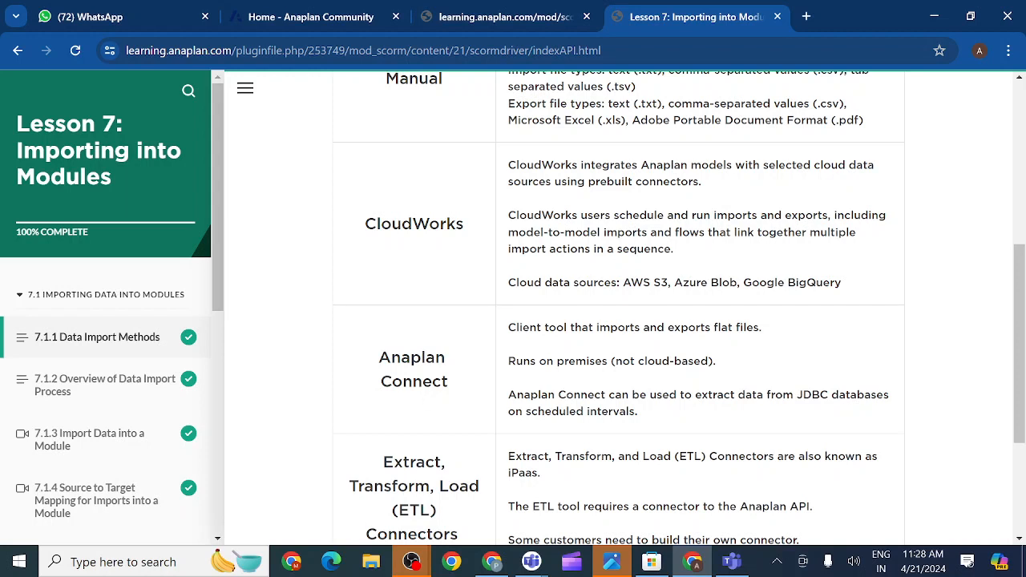
- Search Google for 'anaplan connect' in a new browser tab
left_click(808, 18)
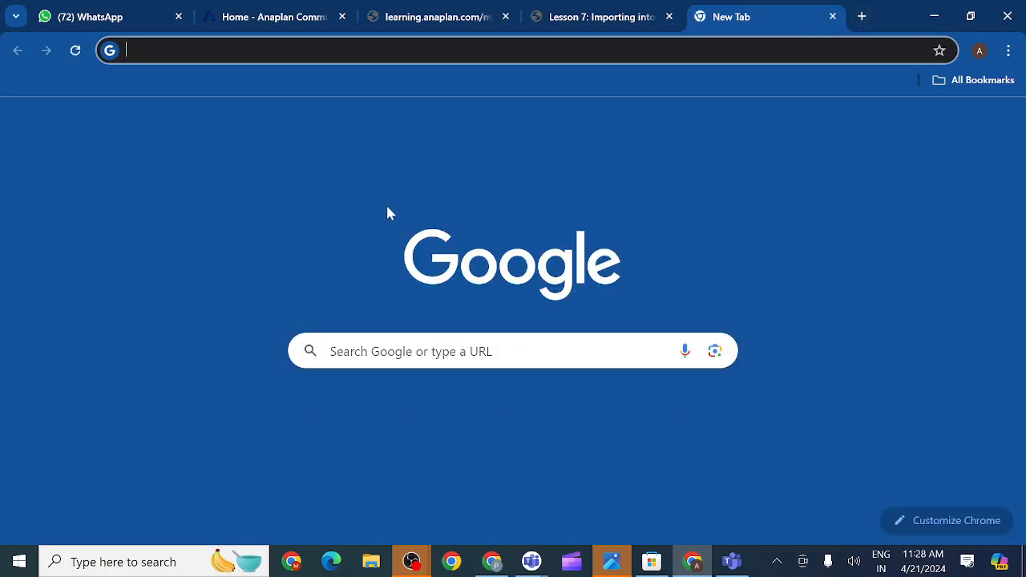
left_click(365, 352)
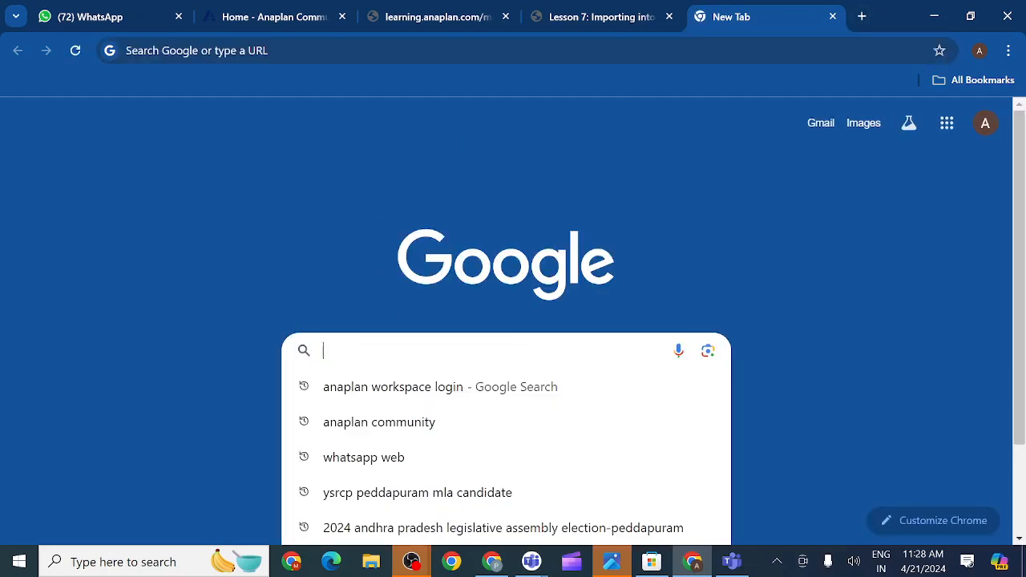
type("anap")
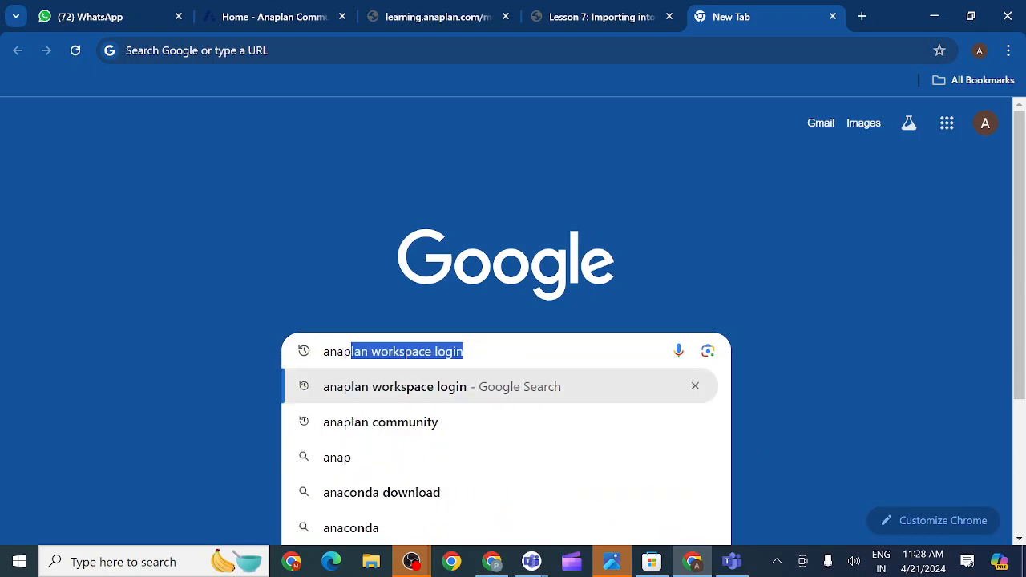
type("lan ")
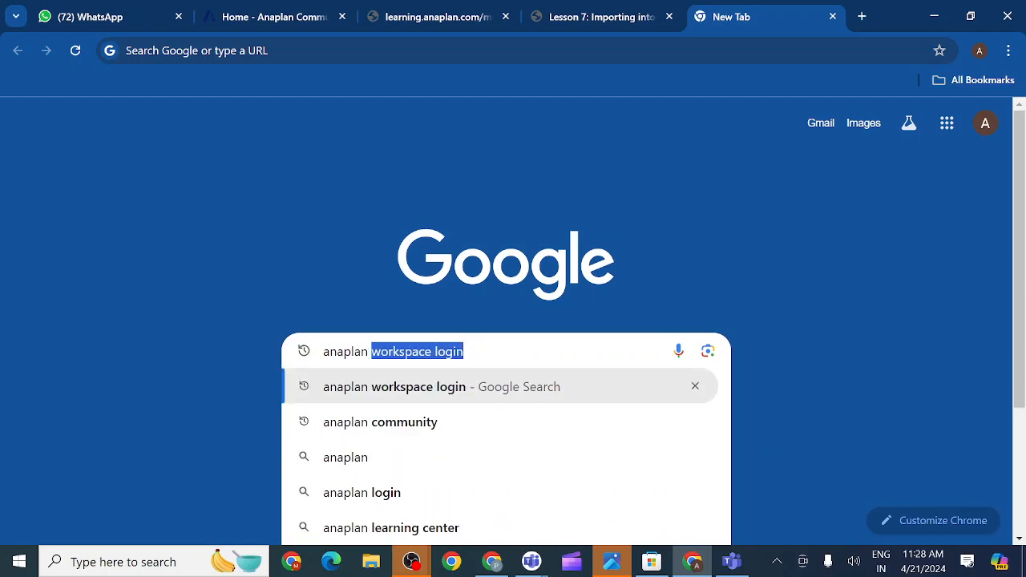
type("connect")
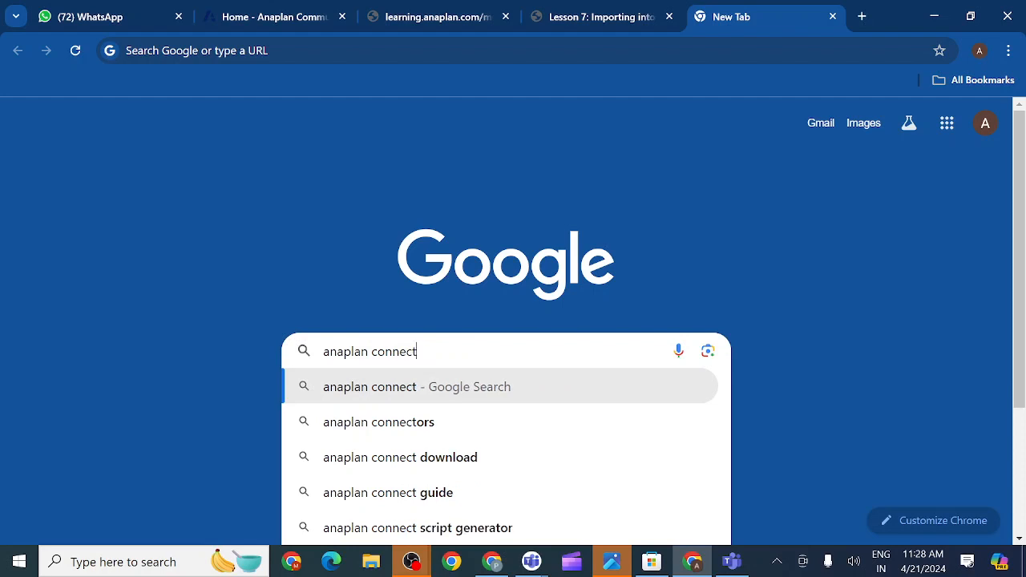
left_click(369, 391)
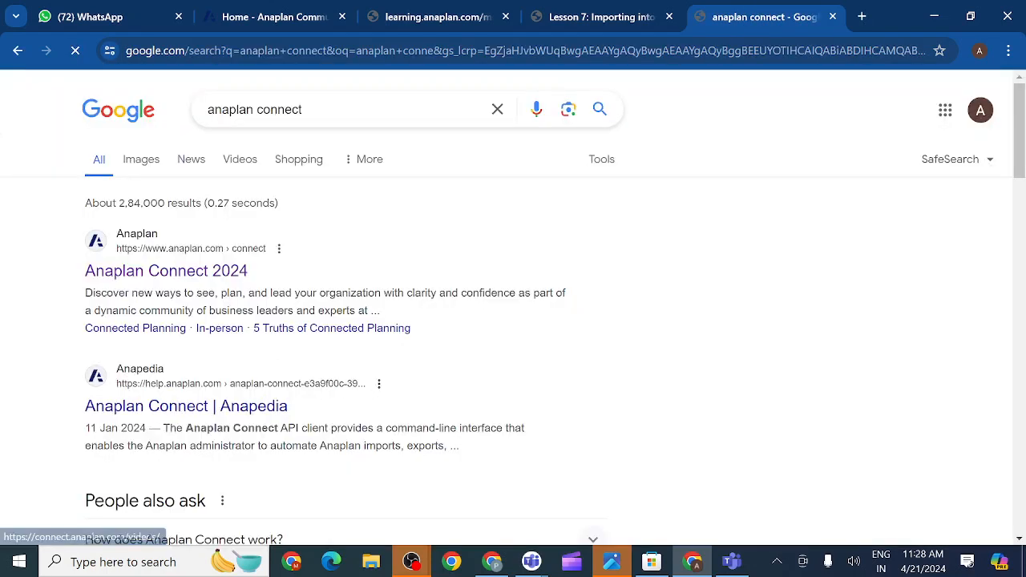
- Skim the Anaplan Connect 2024 result page, then close it and start a blank tab
left_click(144, 280)
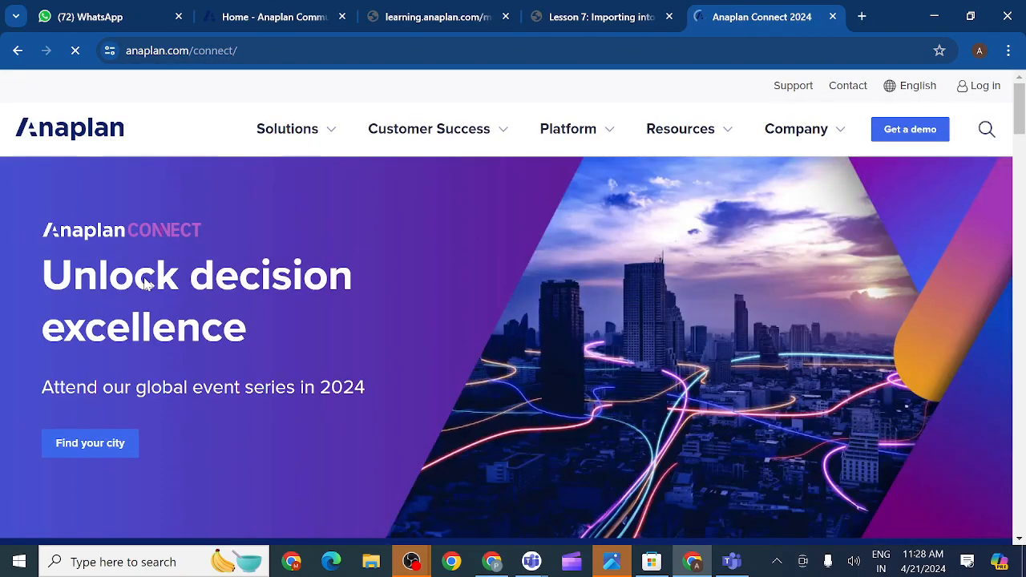
scroll(251, 335, "down", 1)
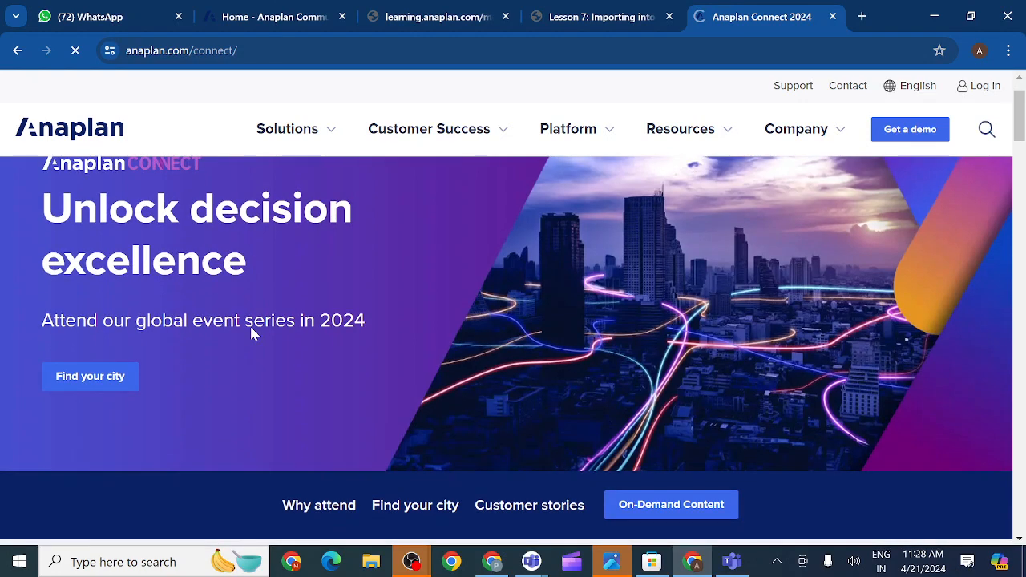
scroll(251, 335, "down", 3)
scroll(251, 335, "up", 4)
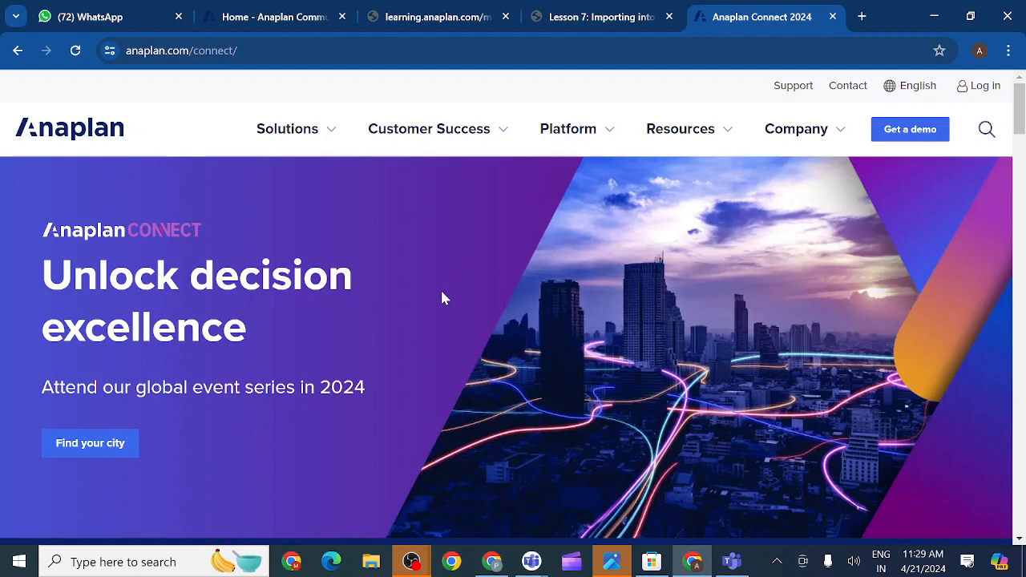
scroll(442, 296, "down", 7)
scroll(442, 293, "down", 5)
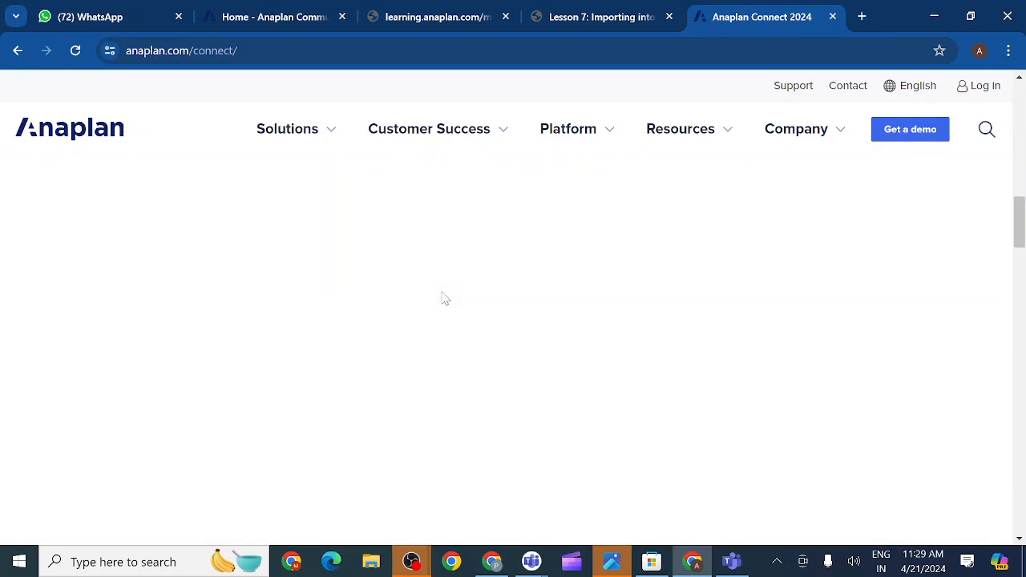
scroll(441, 296, "up", 12)
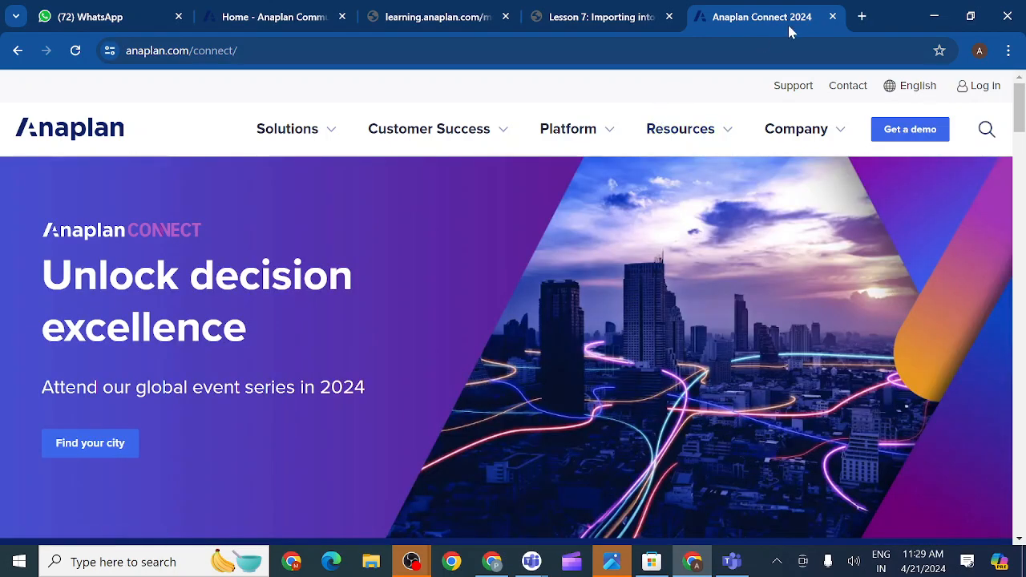
left_click(834, 17)
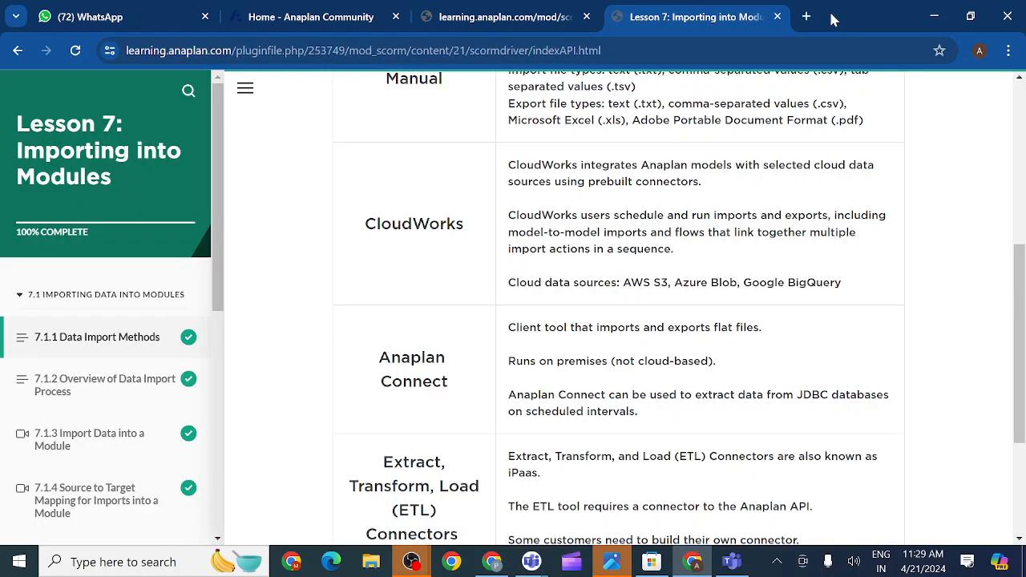
left_click(808, 17)
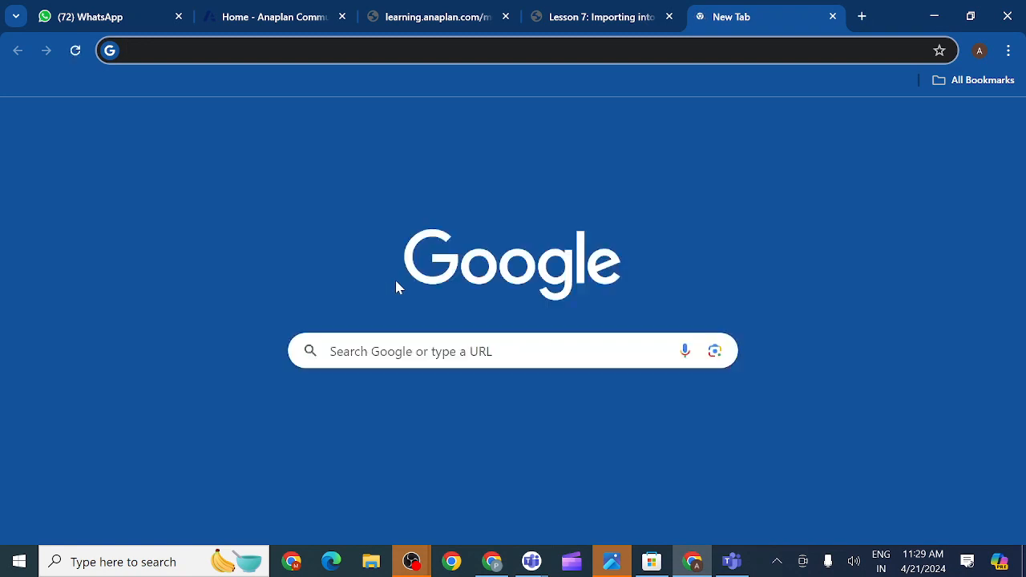
- Search Google for 'anaplan connect 1.4 version'
left_click(481, 351)
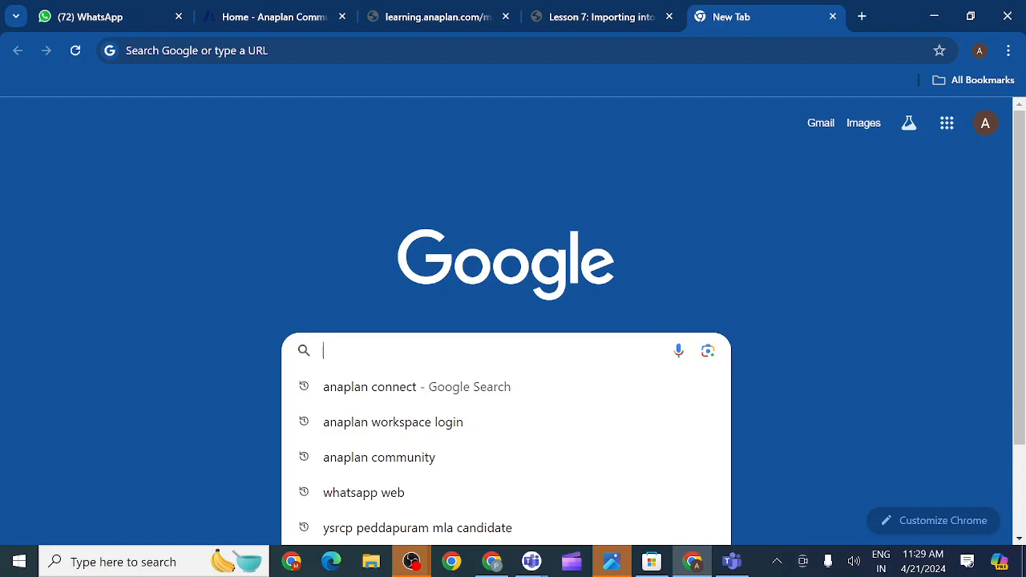
type("anapl")
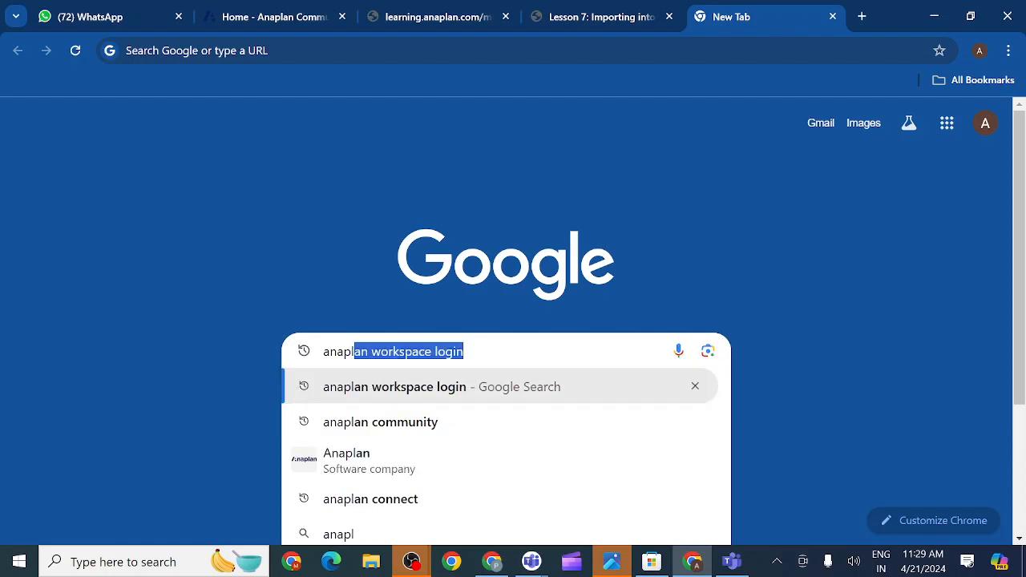
type("an c")
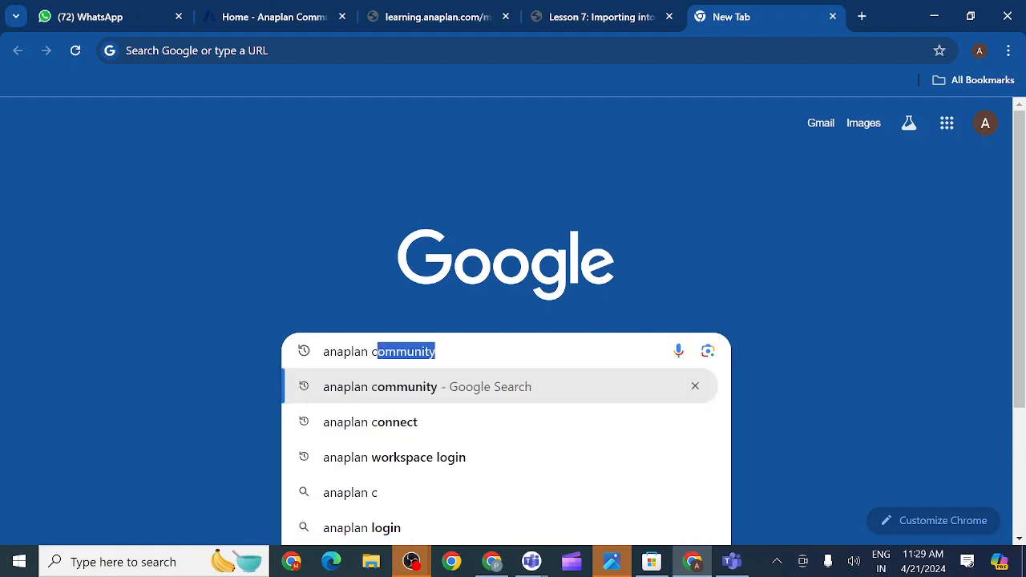
type("onnect 1,")
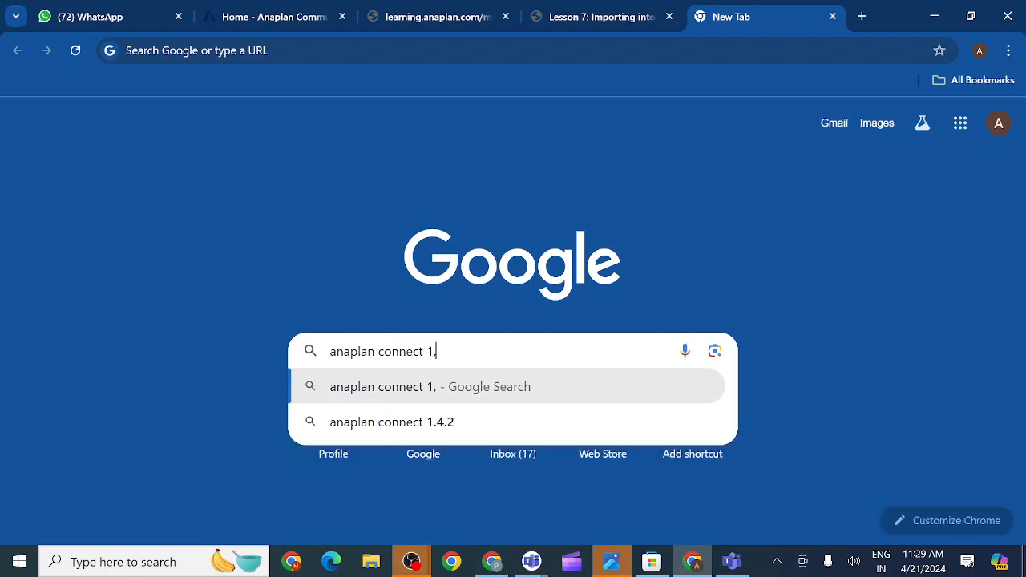
key("BackSpace")
type(".4")
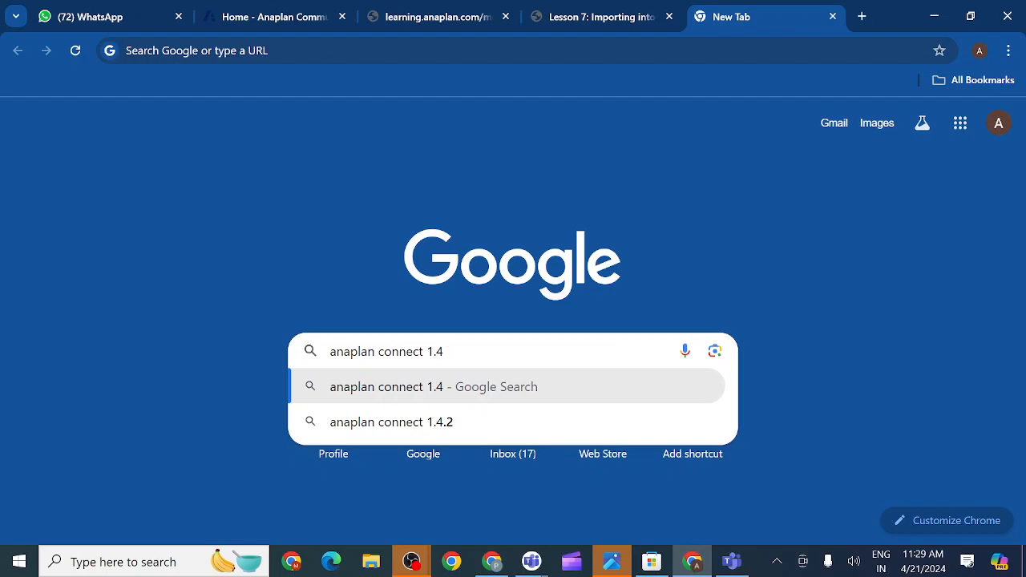
type(" ver")
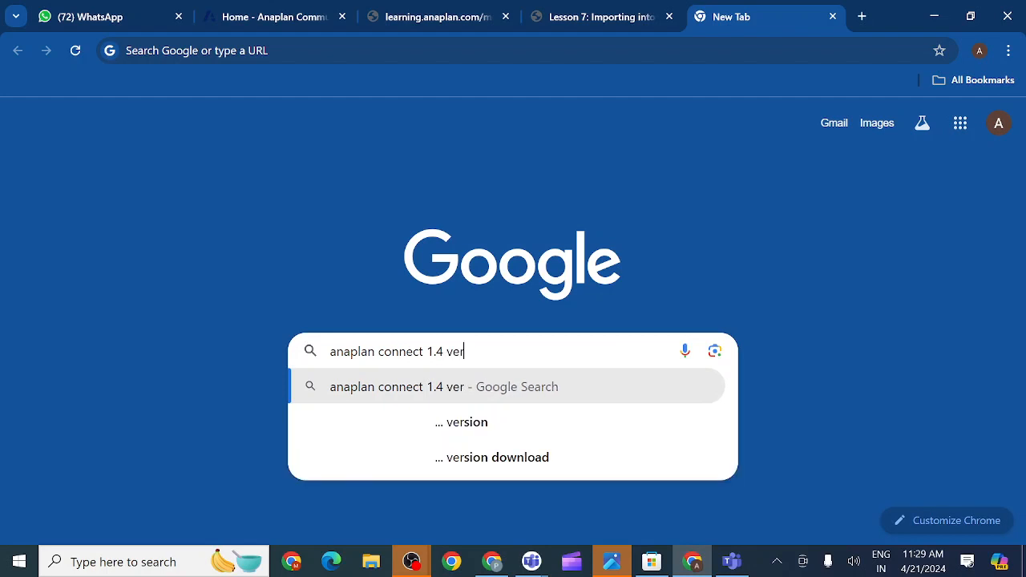
left_click(458, 430)
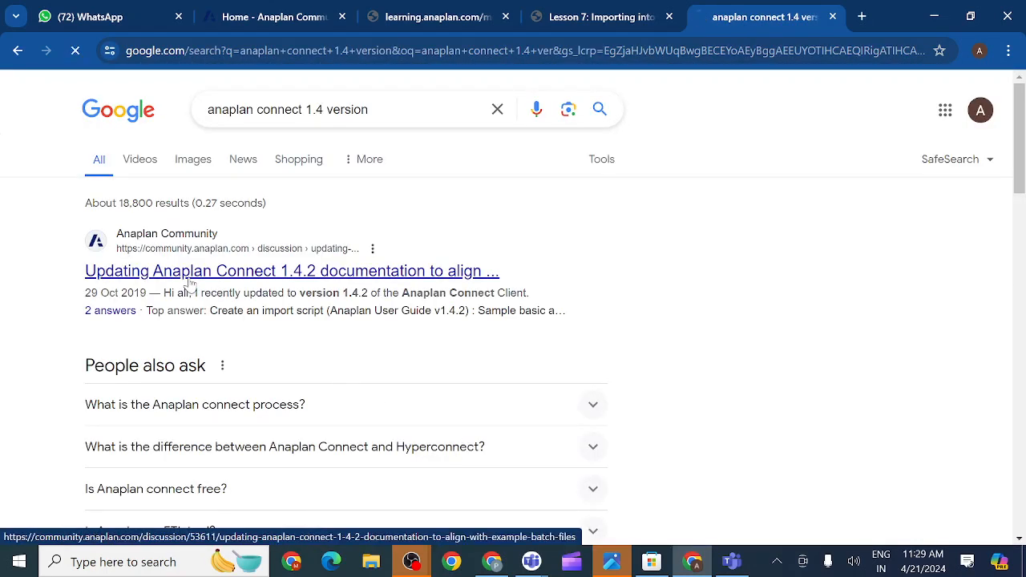
- Open the Anaplan Connect 1.4.2 Community post and scroll to its 'Create an Import Script' example
left_click(191, 280)
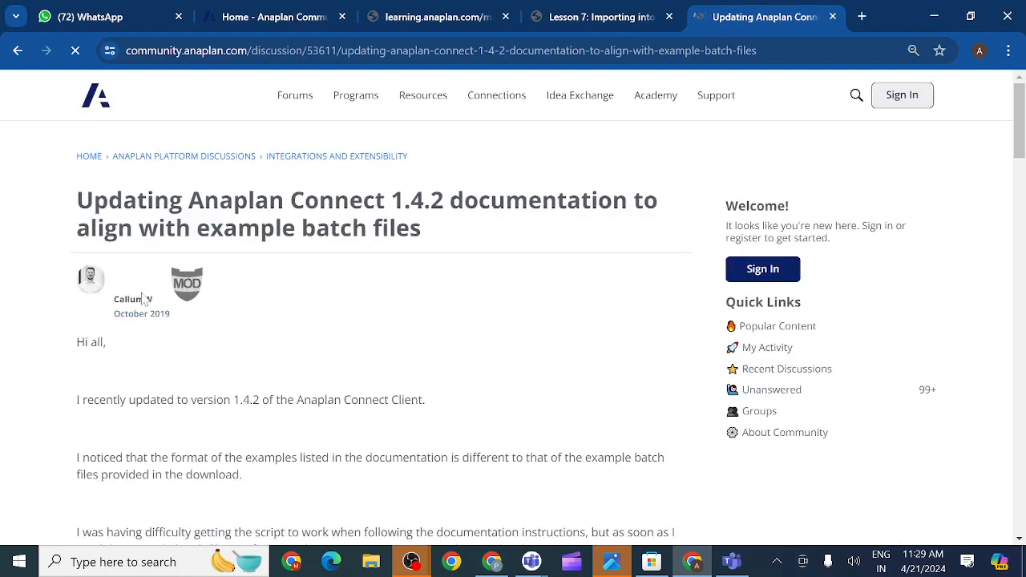
scroll(206, 372, "down", 2)
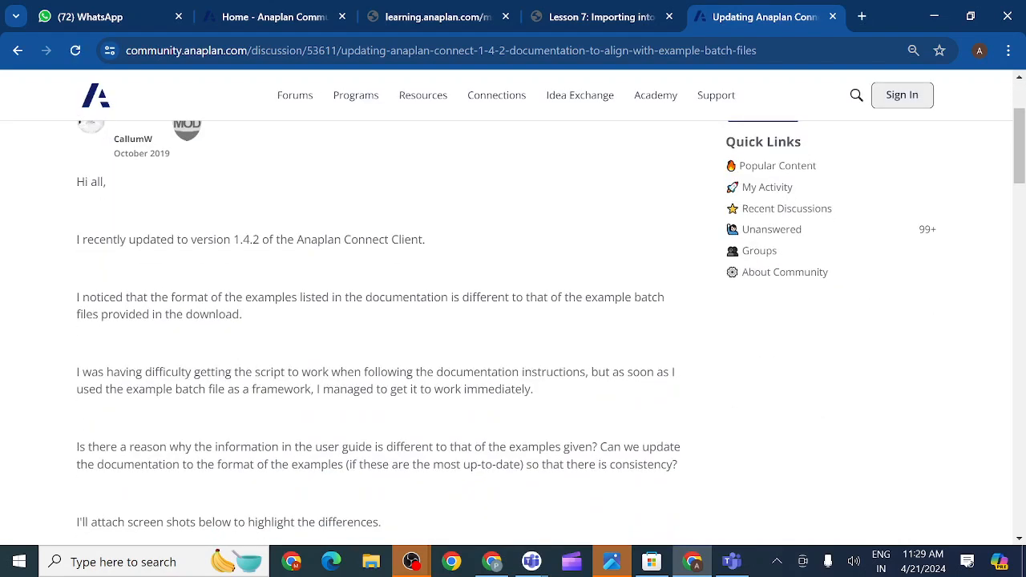
scroll(301, 280, "down", 2)
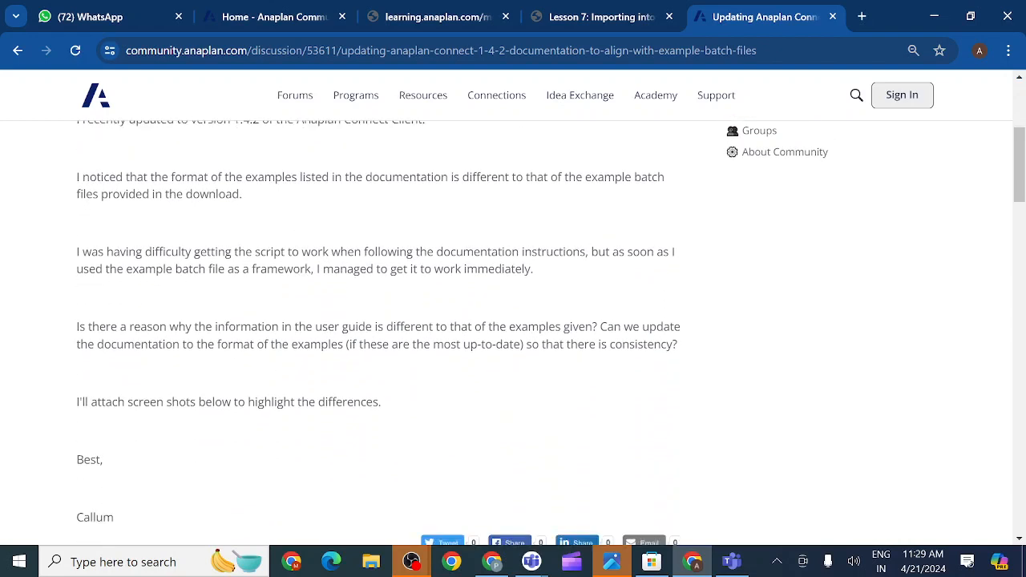
scroll(299, 277, "down", 1)
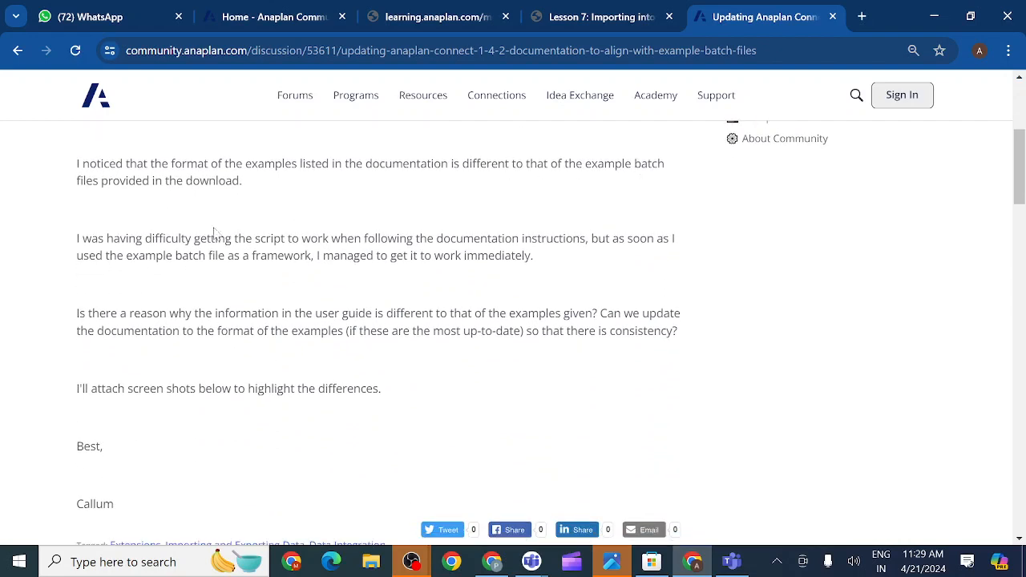
scroll(272, 327, "down", 2)
scroll(273, 328, "down", 8)
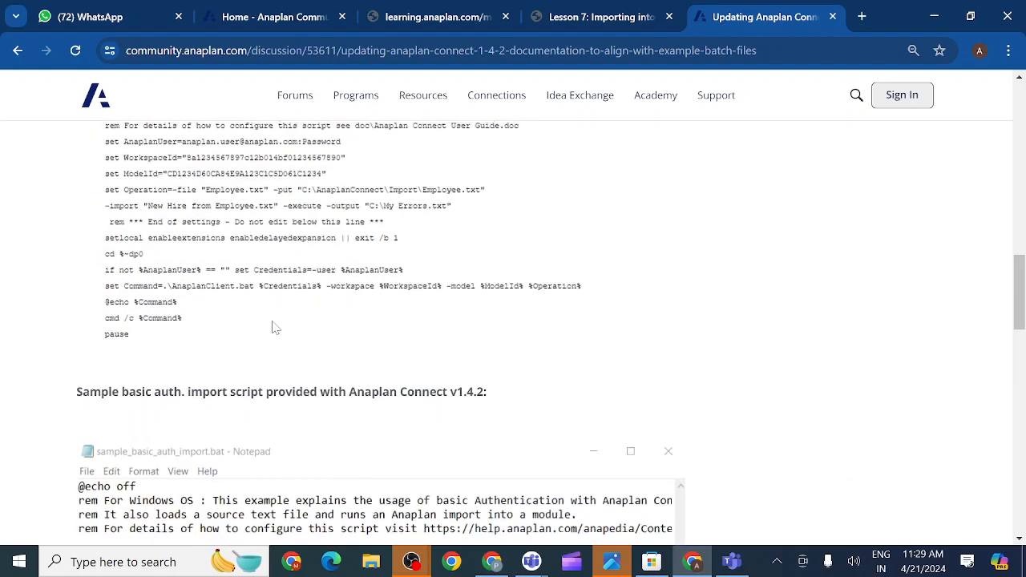
scroll(272, 327, "up", 1)
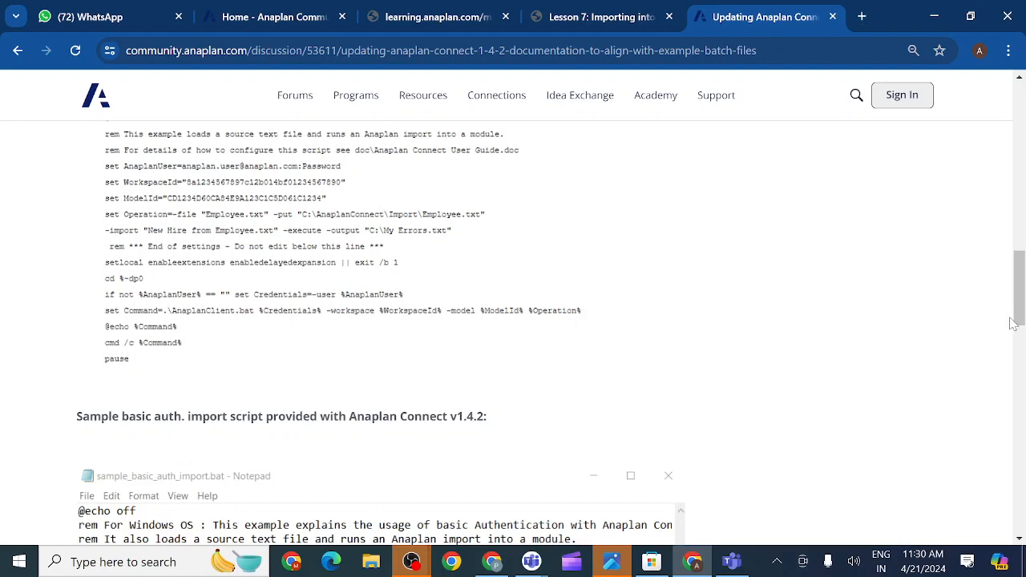
left_click_drag(1020, 317, 1021, 295)
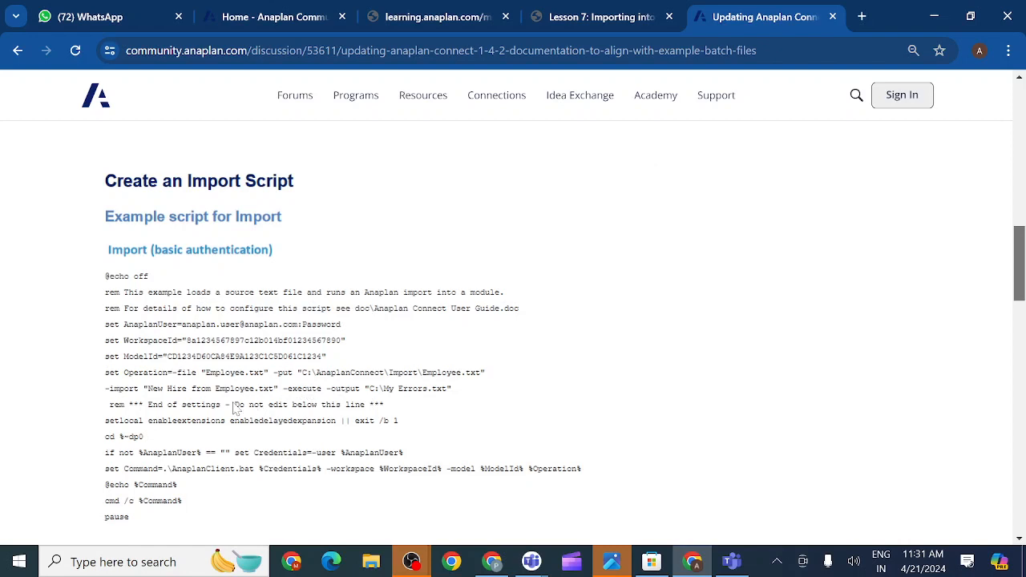
- In a new tab, go to the Anaplan workspace login page and log in
left_click(863, 17)
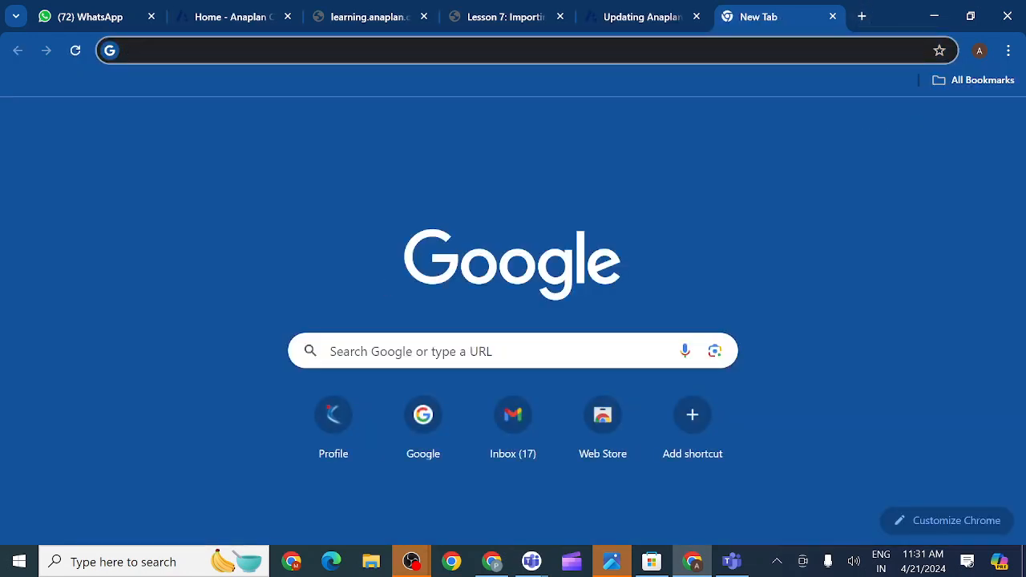
left_click(377, 351)
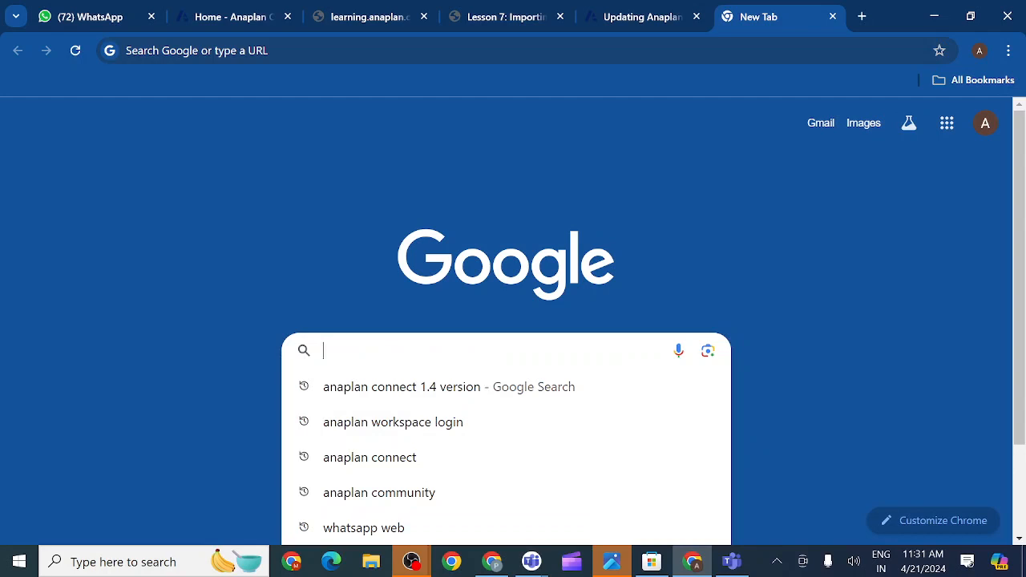
left_click(355, 429)
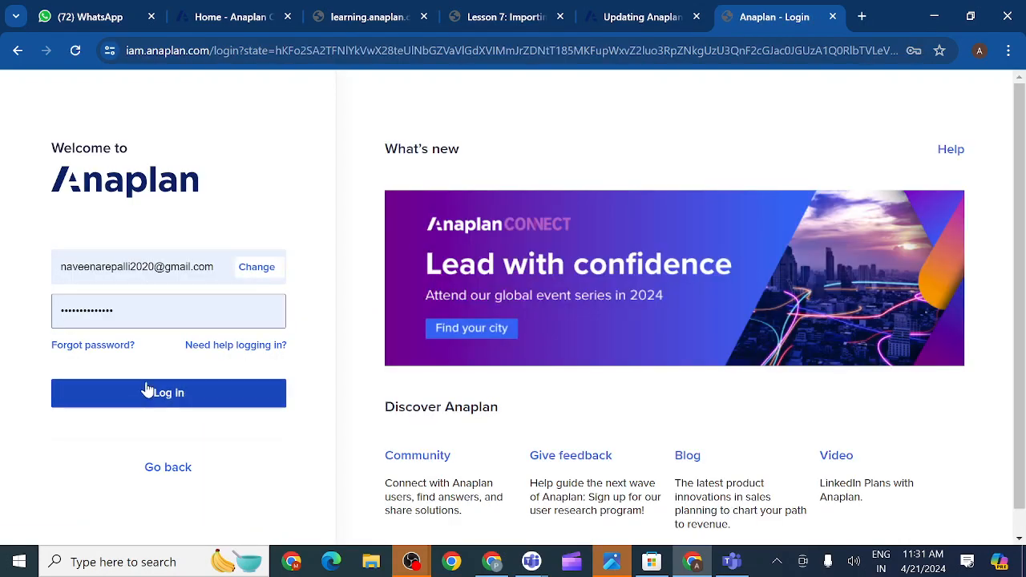
left_click(148, 393)
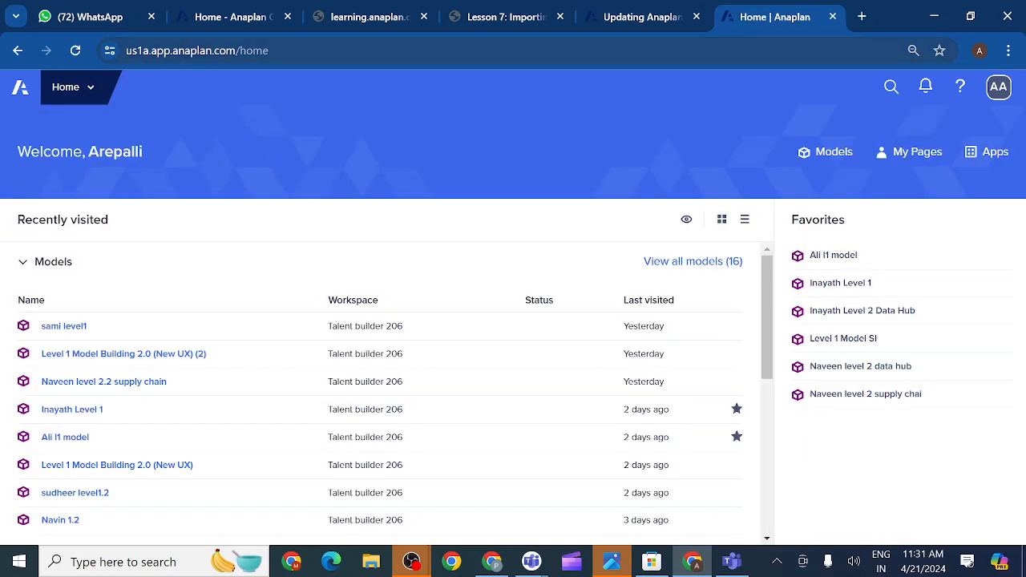
left_click(962, 88)
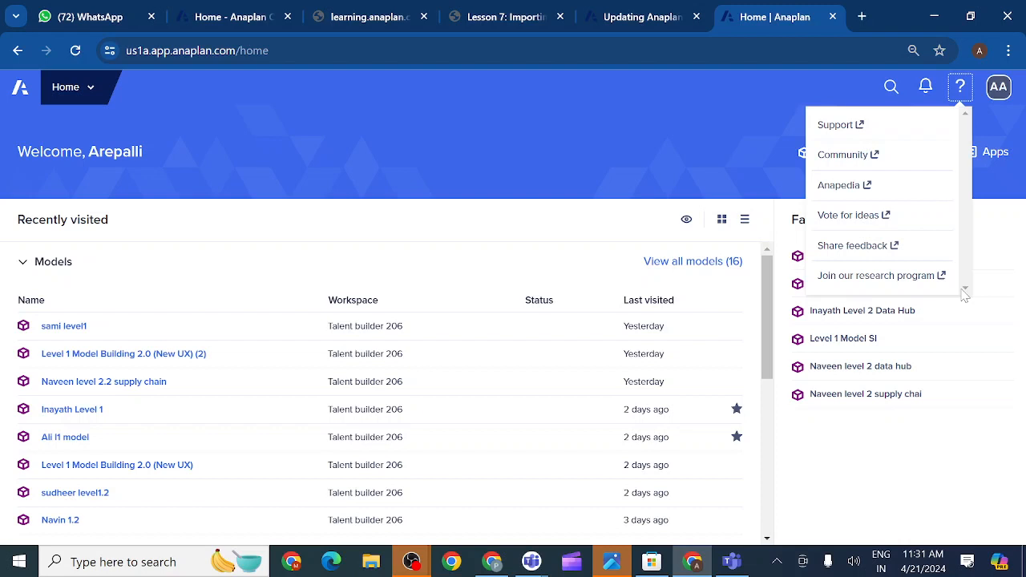
left_click(744, 164)
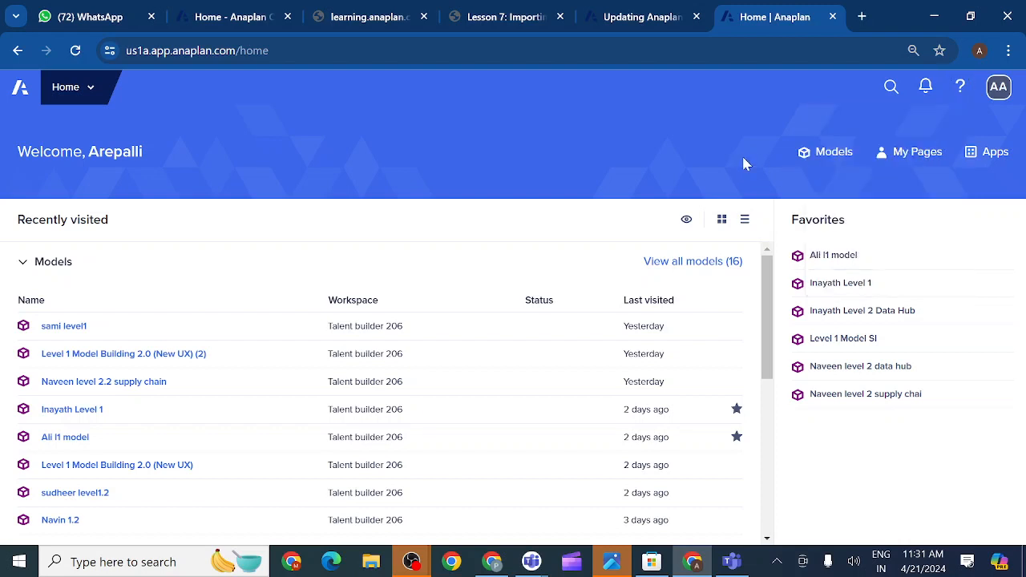
left_click(960, 92)
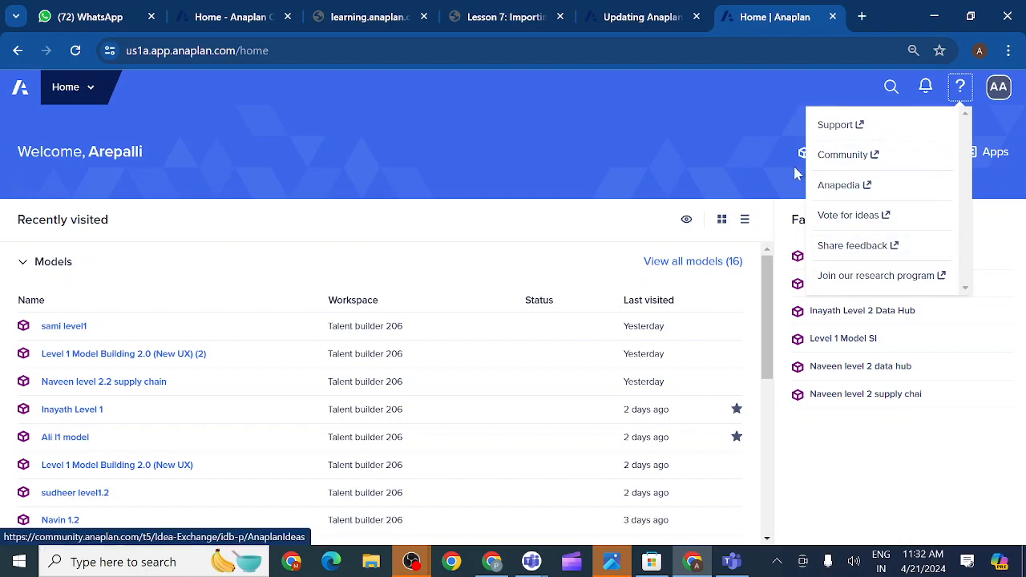
left_click(741, 139)
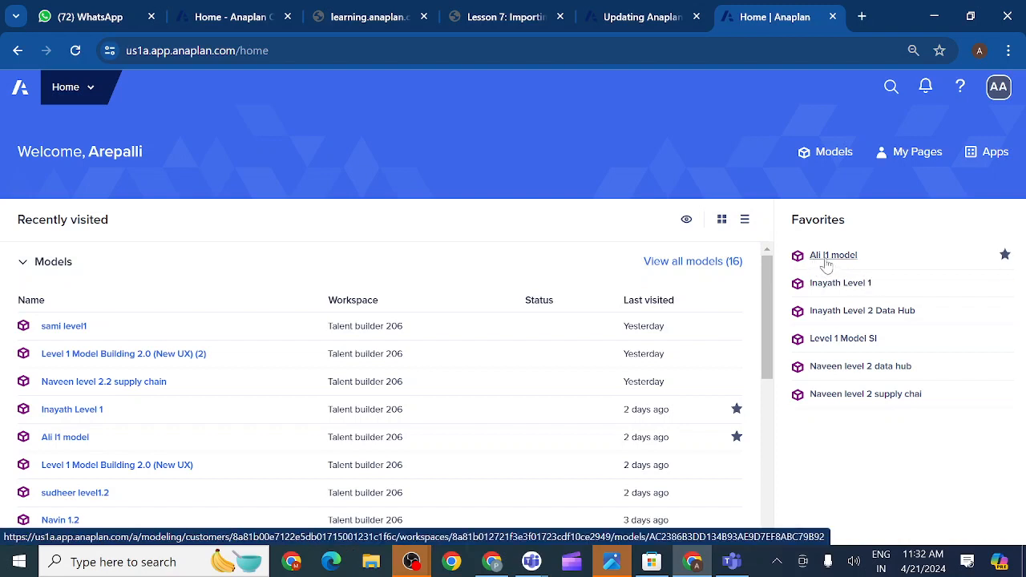
- Show Inayath Level 1's modules and its About IDs, then return to the Anaplan Connect discussion
left_click(830, 288)
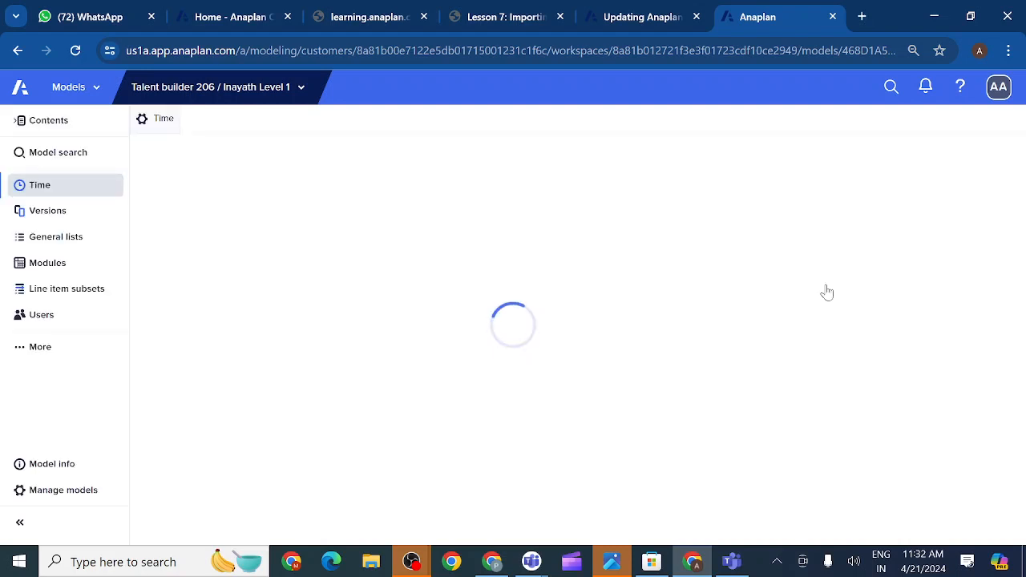
left_click(64, 263)
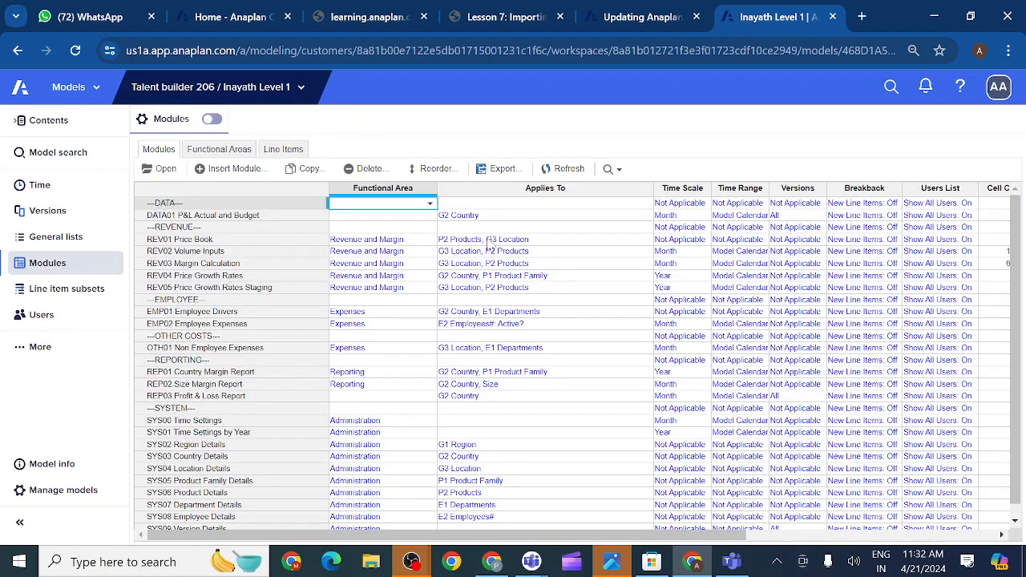
left_click(961, 94)
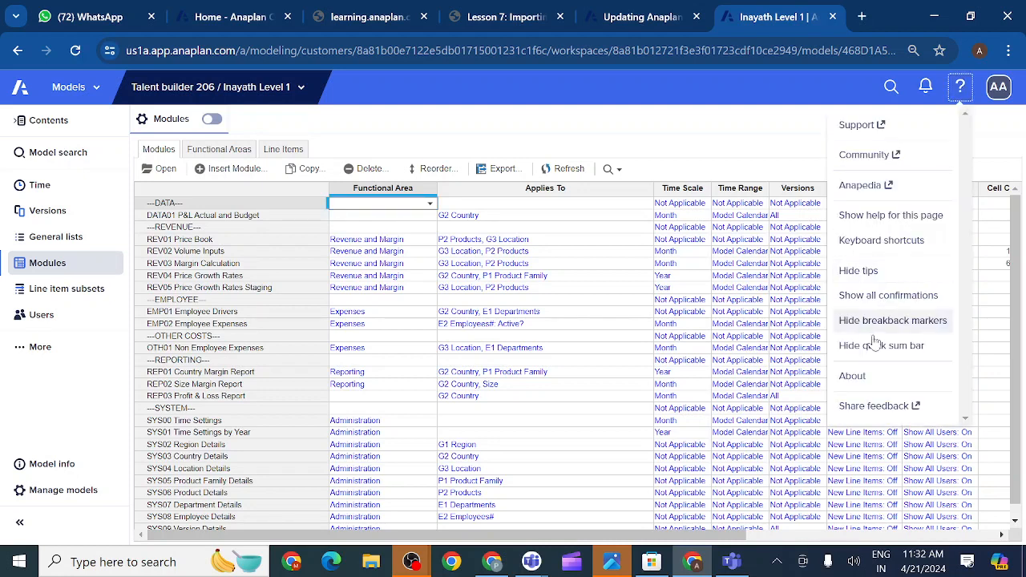
left_click(854, 376)
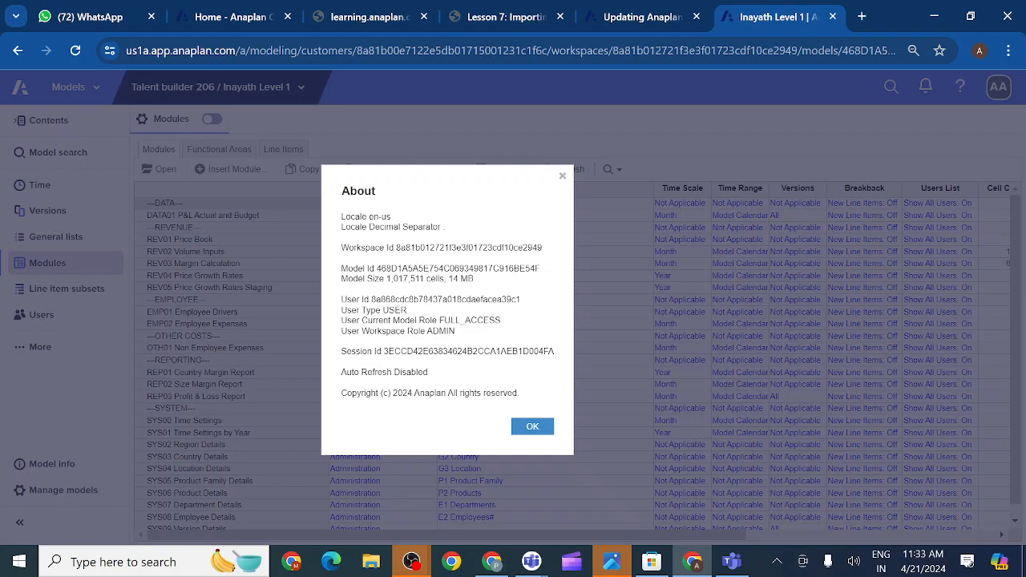
left_click(648, 23)
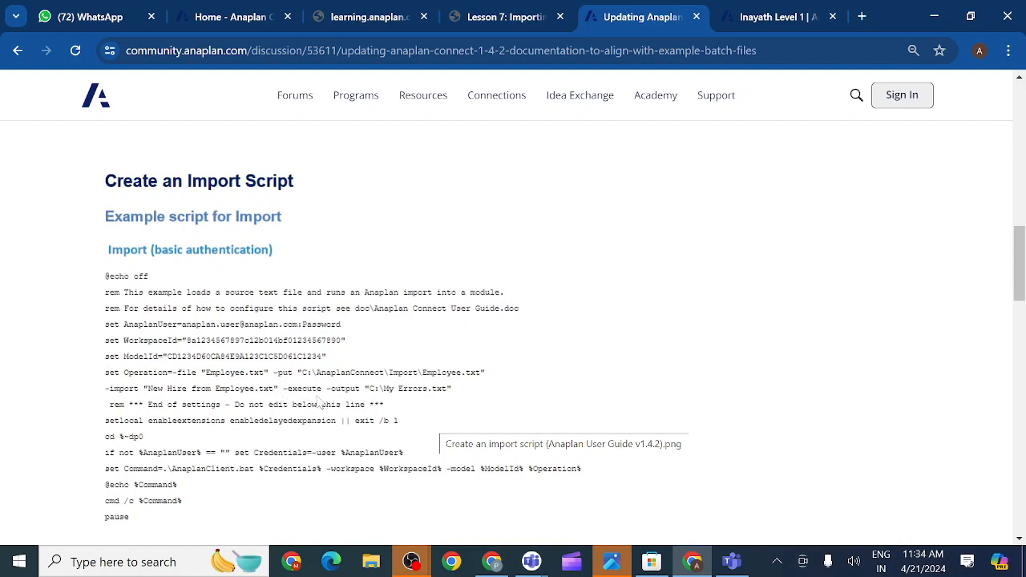
- Scroll past the sample basic auth script to the answer noting missing -service and -auth attributes
scroll(349, 411, "down", 1)
scroll(349, 412, "down", 3)
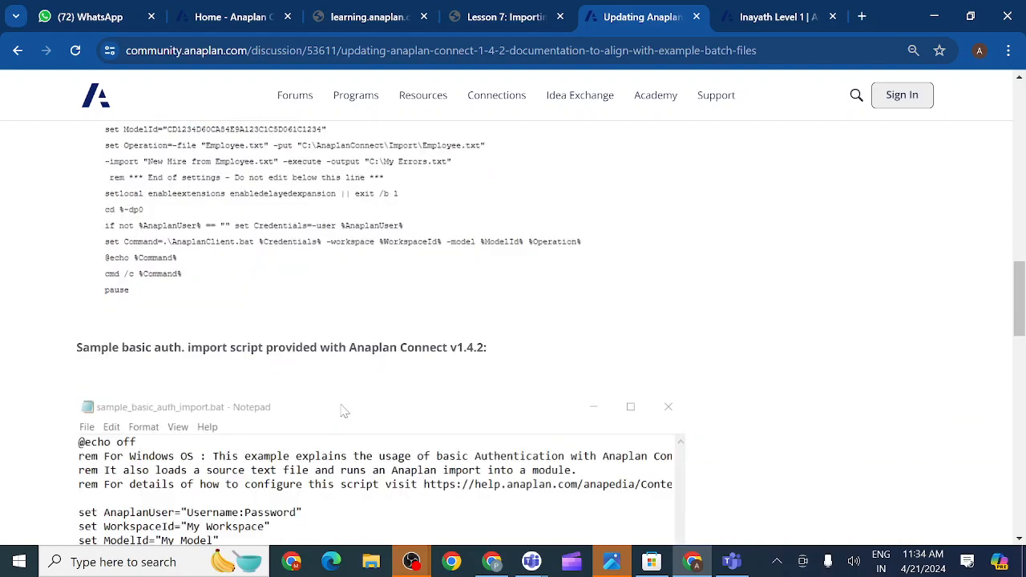
scroll(345, 412, "down", 3)
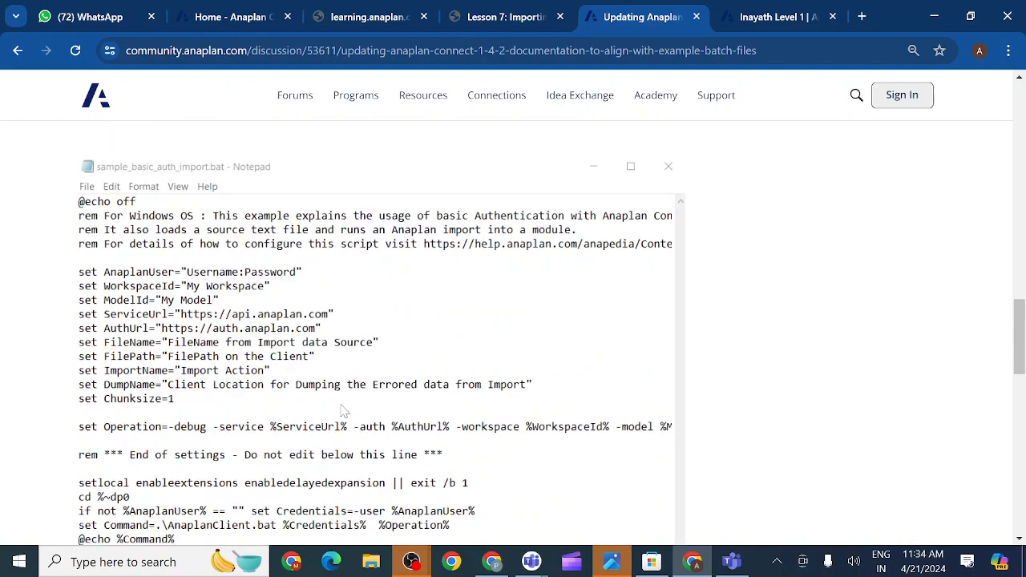
scroll(344, 411, "up", 1)
scroll(344, 410, "down", 2)
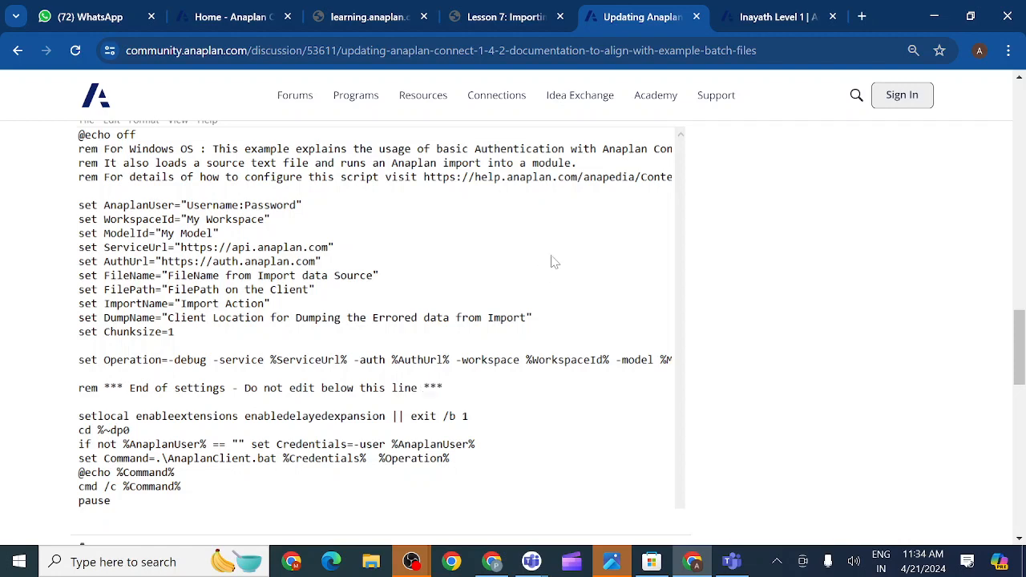
scroll(552, 261, "up", 3)
scroll(552, 261, "down", 3)
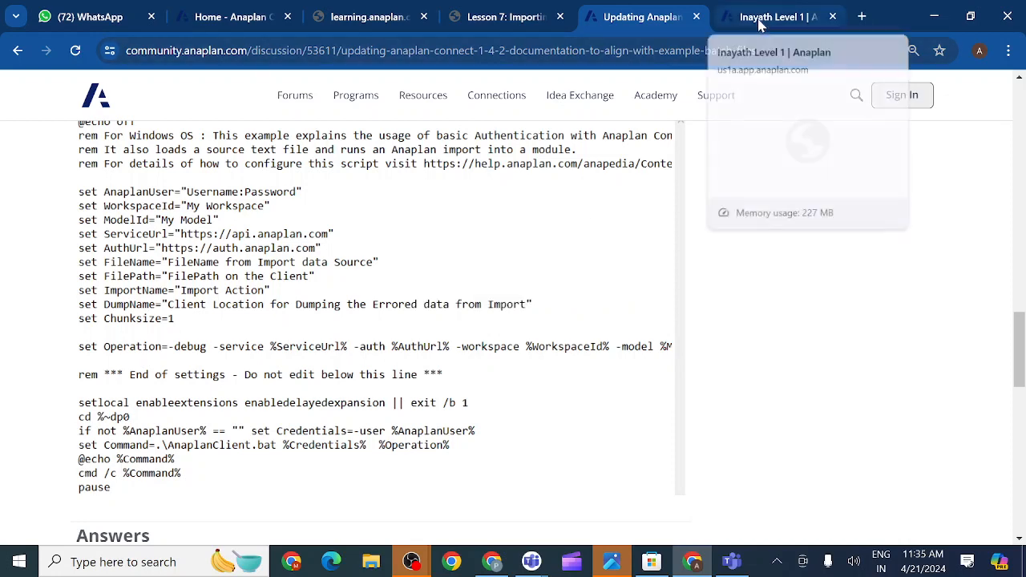
scroll(465, 328, "down", 2)
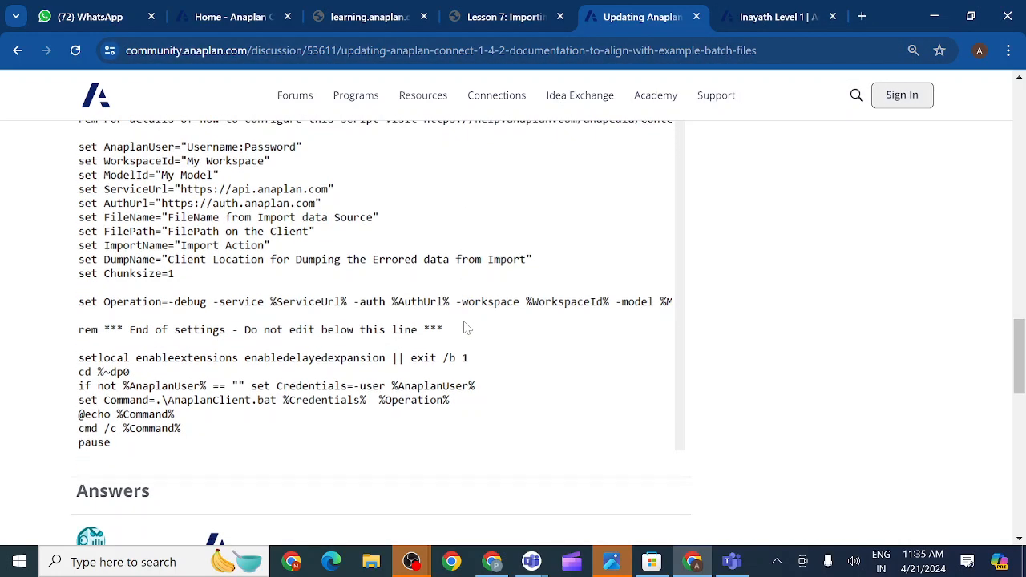
scroll(467, 328, "down", 1)
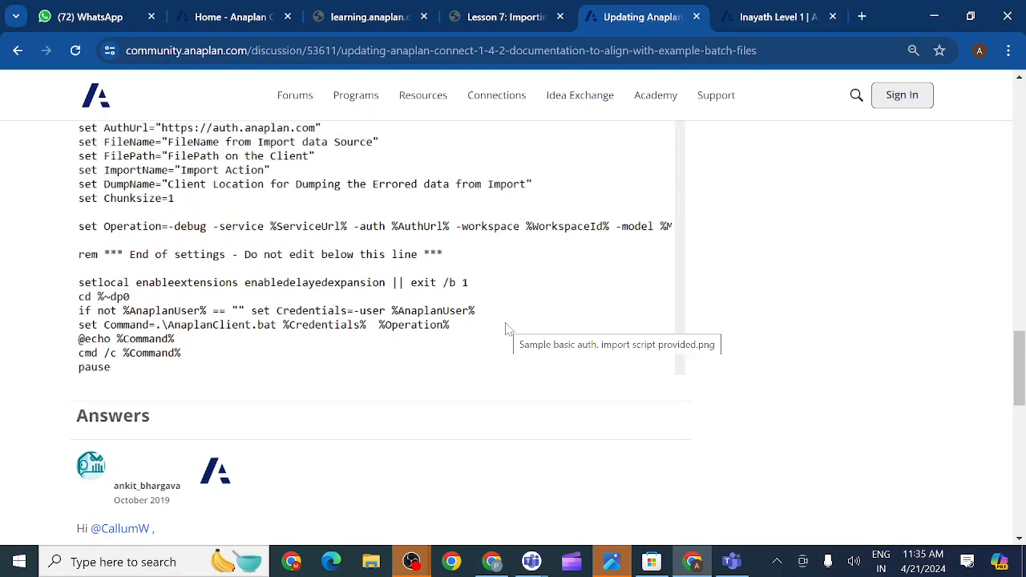
scroll(505, 328, "up", 3)
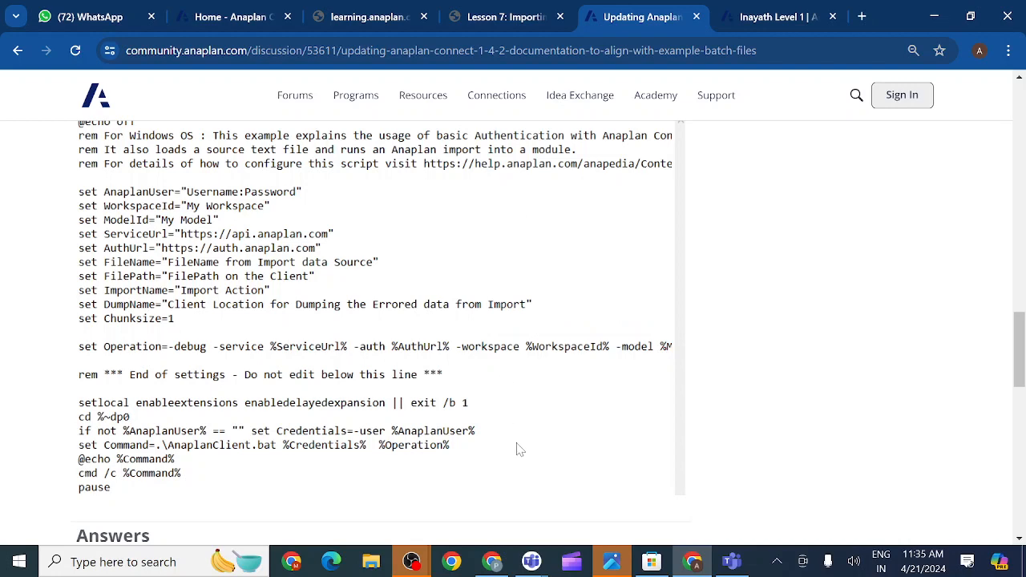
scroll(517, 449, "down", 2)
scroll(517, 449, "down", 3)
- Scroll back up to the script, then return to the Inayath Level 1 model's About details
scroll(515, 423, "up", 2)
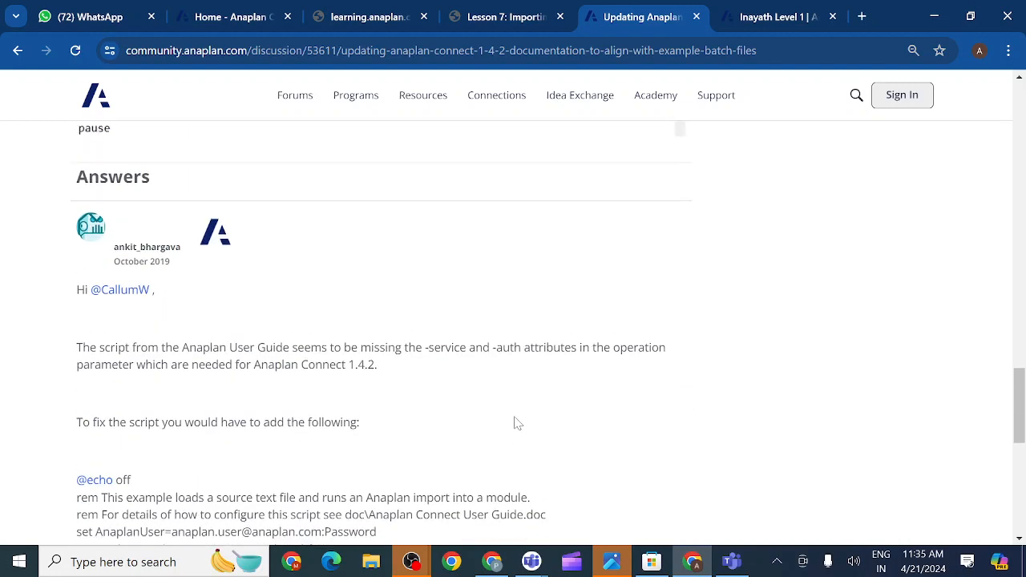
scroll(517, 424, "up", 3)
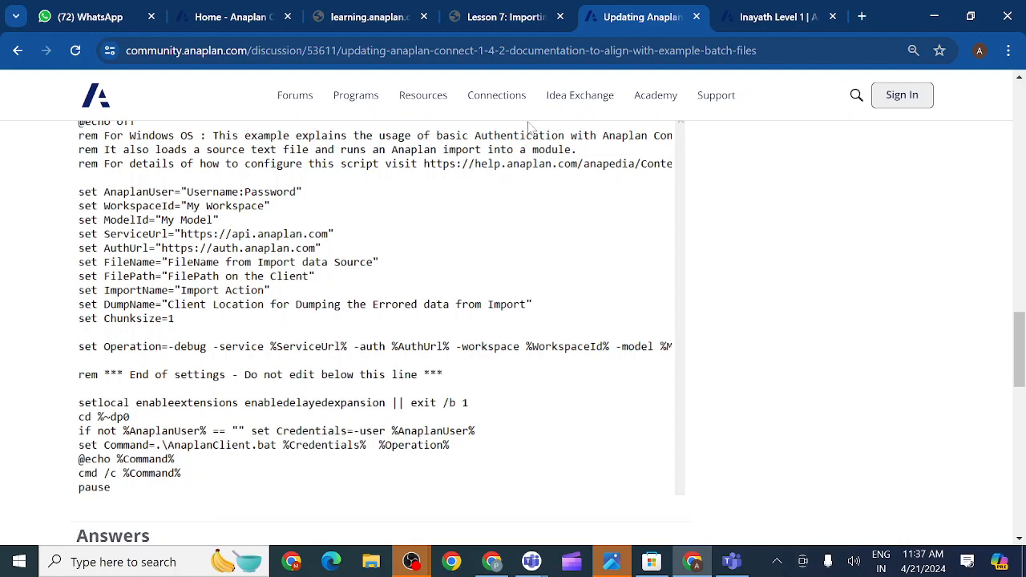
left_click(754, 17)
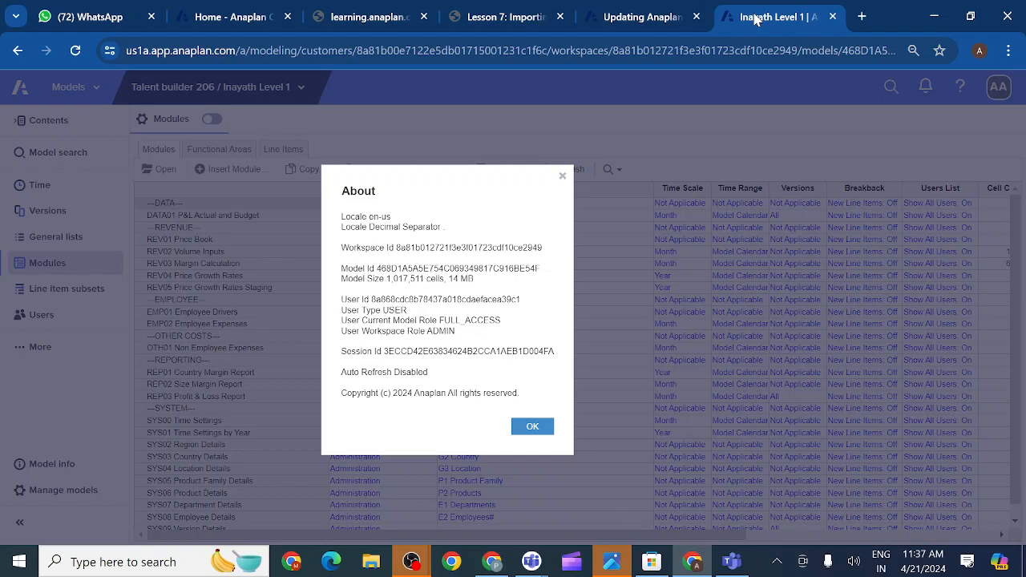
left_click(526, 17)
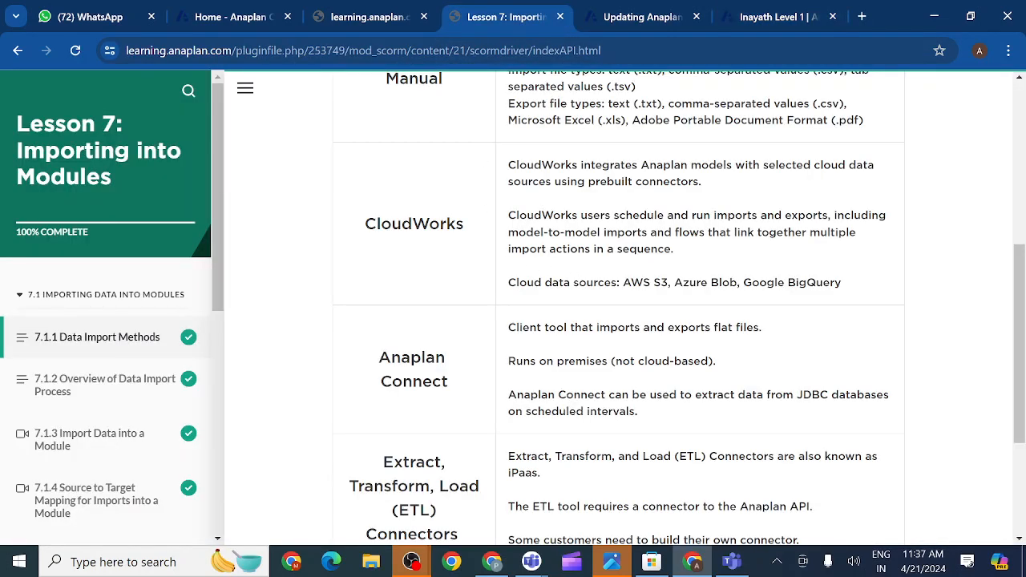
scroll(601, 364, "up", 1)
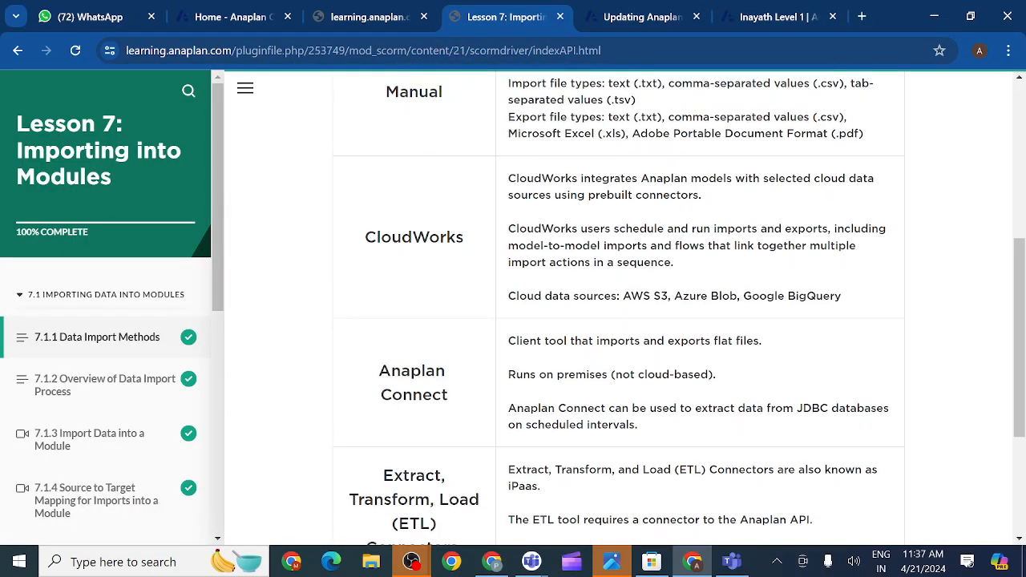
scroll(601, 364, "up", 1)
scroll(637, 317, "up", 2)
scroll(654, 328, "down", 4)
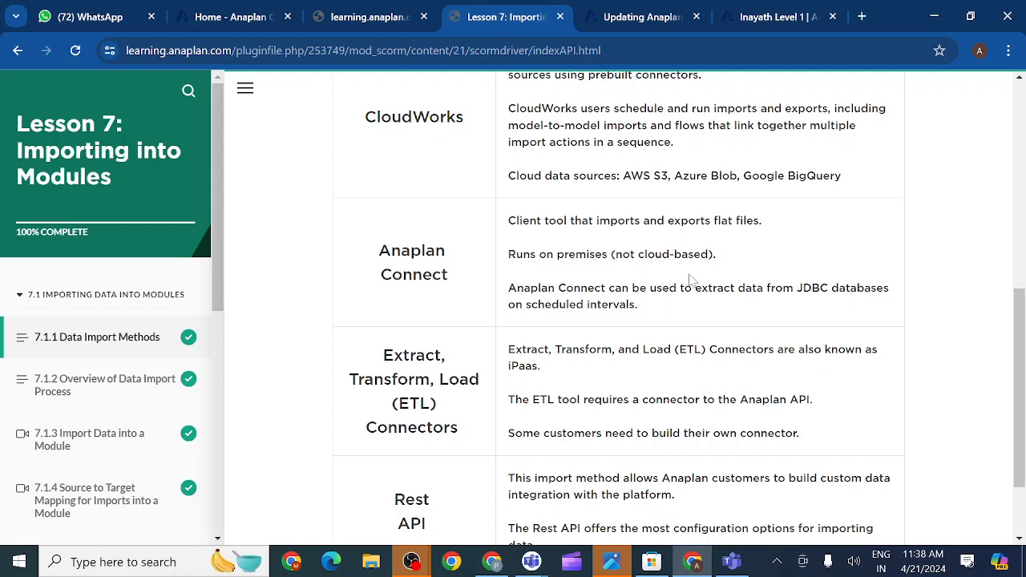
- Close the Anaplan model's About dialog, then bring the 'Anaplan evening class' Teams meeting forward
left_click(762, 17)
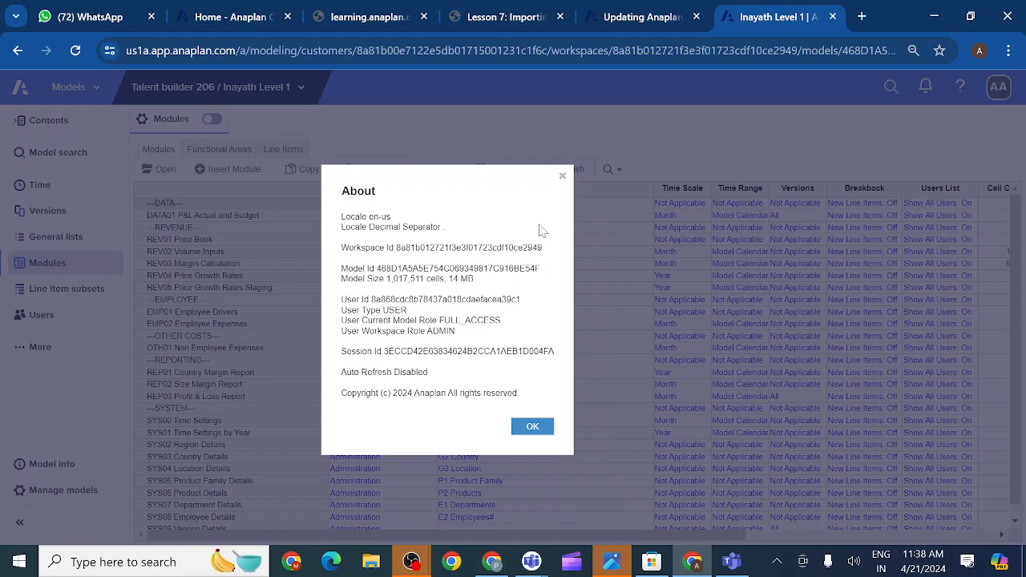
left_click(563, 177)
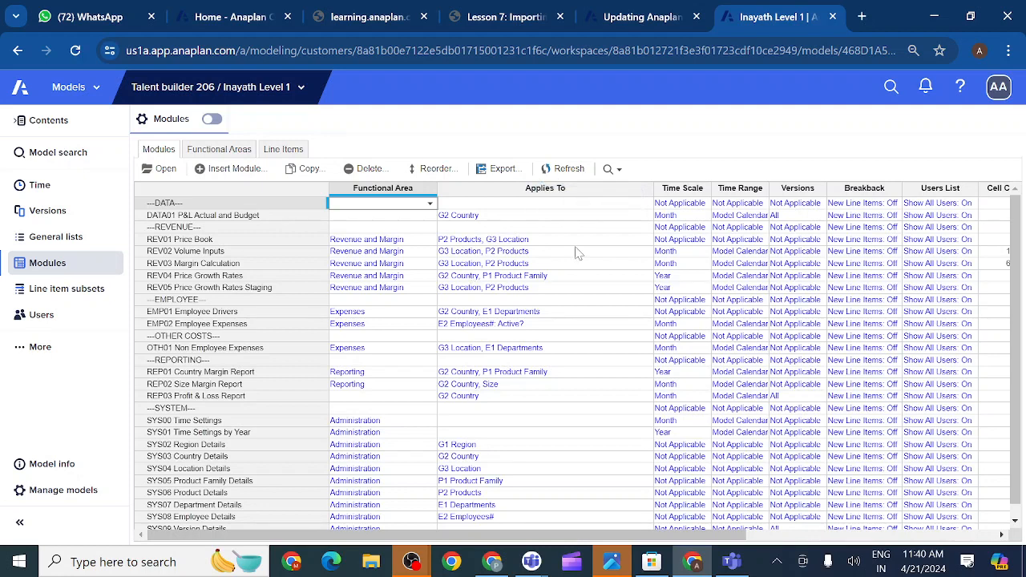
mouse_move(416, 565)
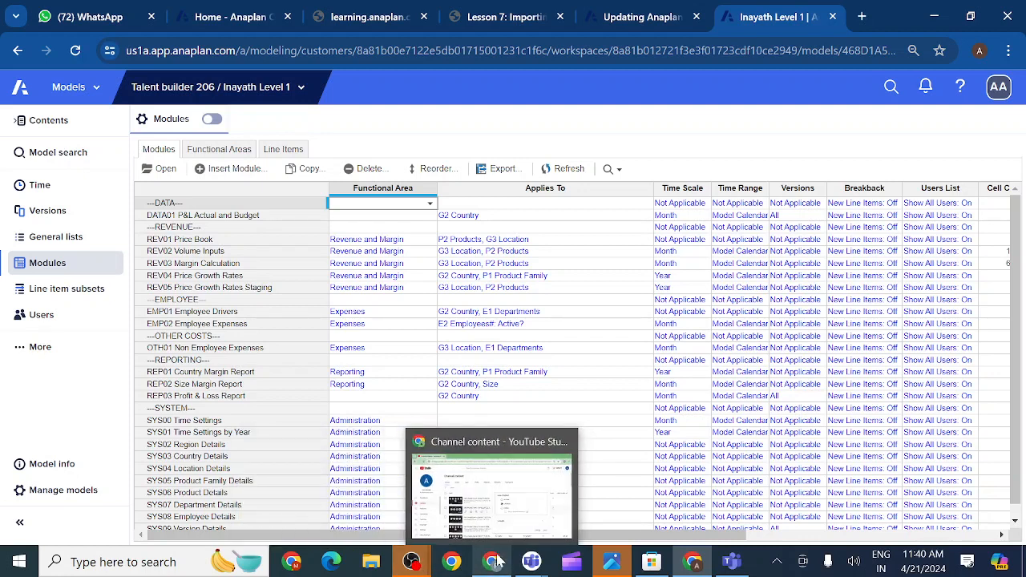
mouse_move(532, 564)
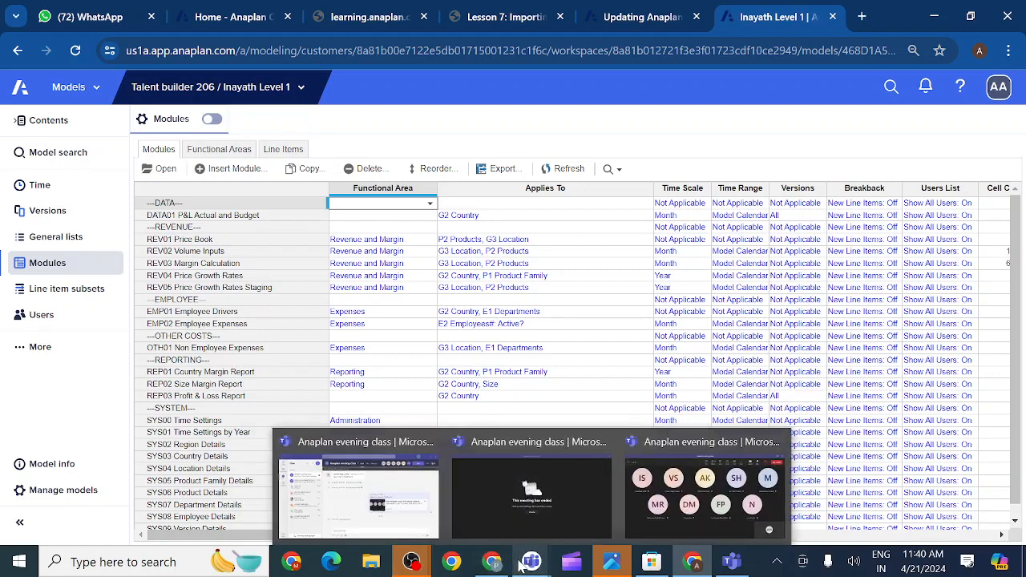
left_click(661, 510)
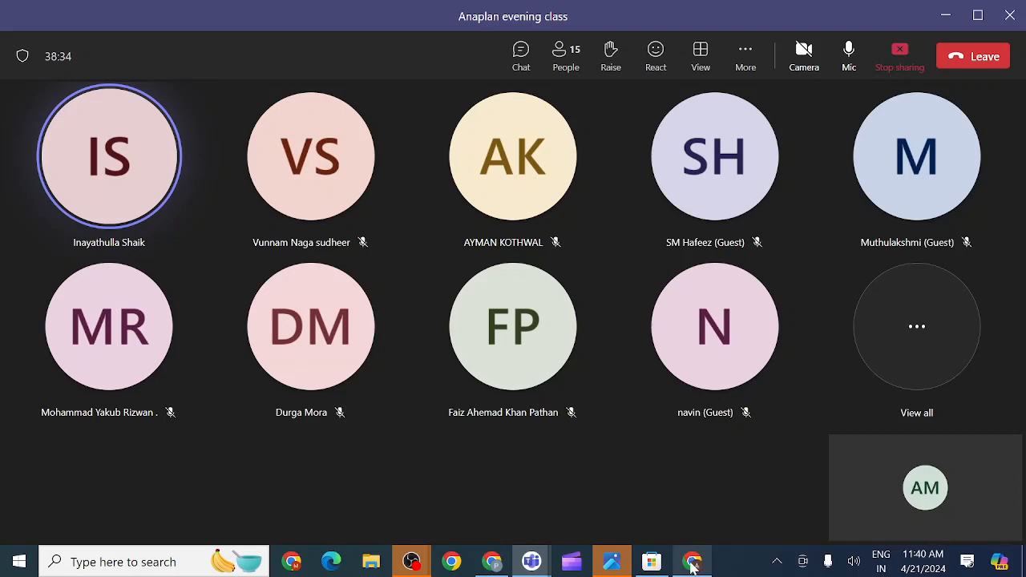
mouse_move(694, 566)
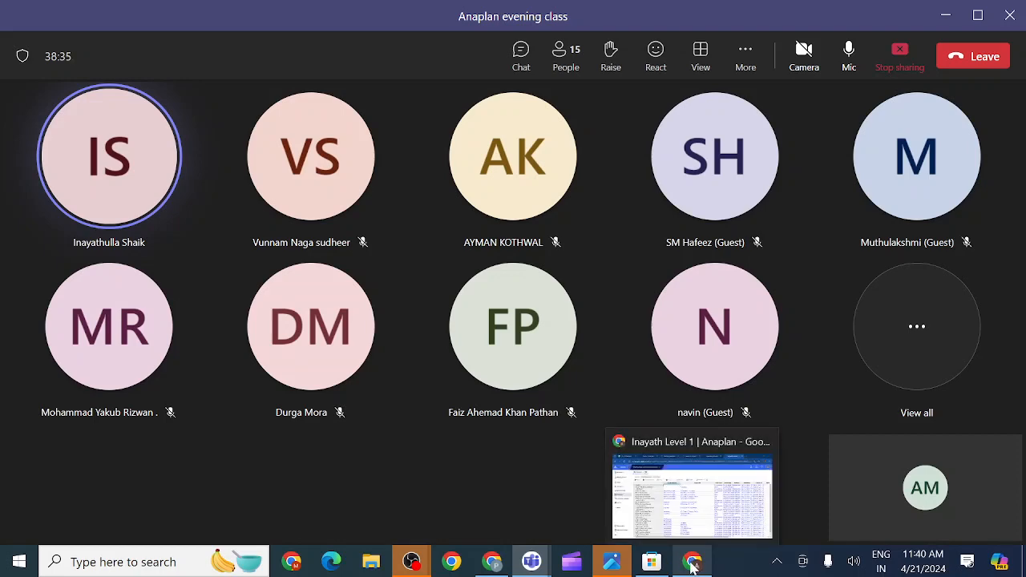
left_click(665, 511)
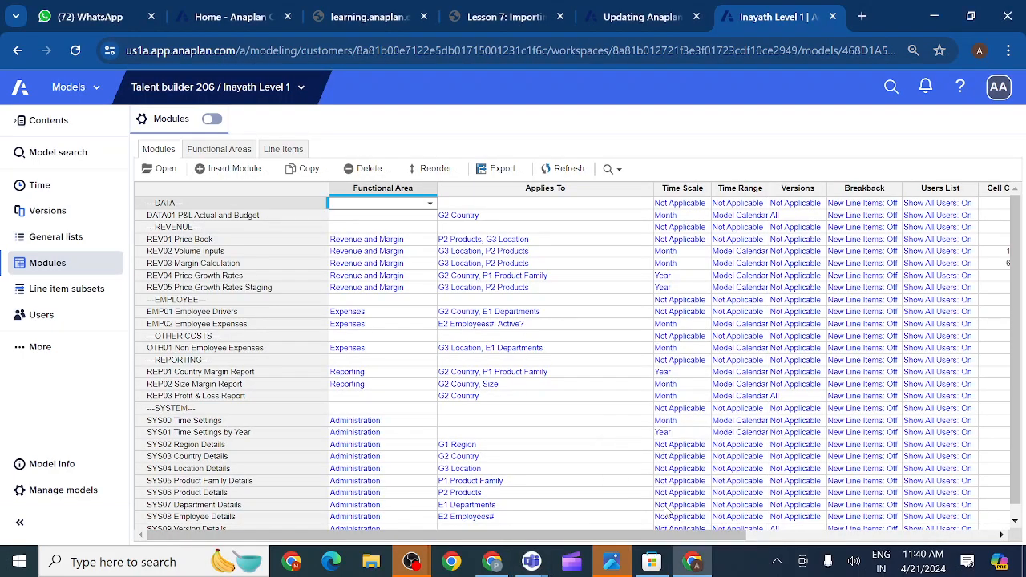
left_click(523, 22)
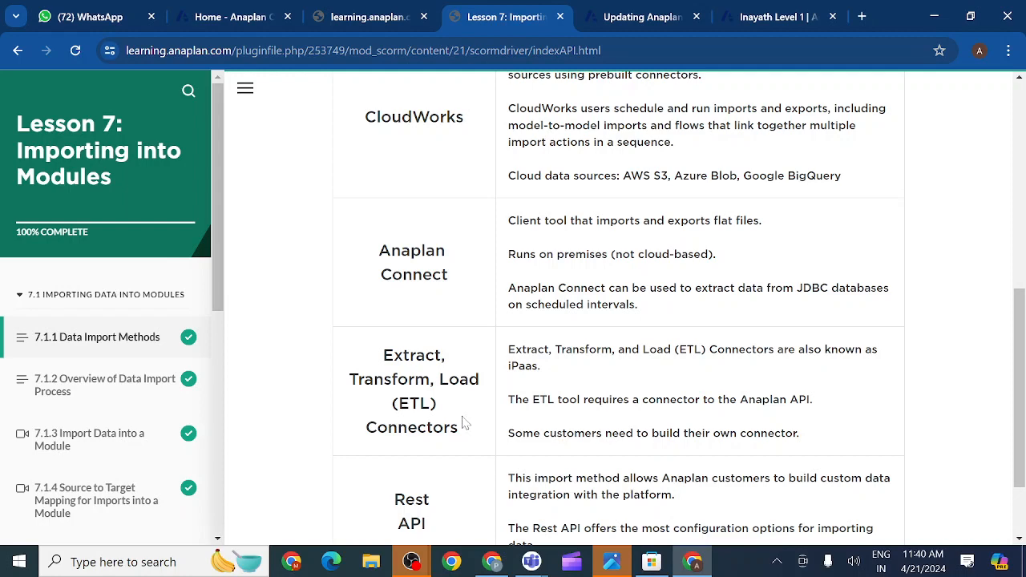
- Scroll the Lesson 7 import methods table down to Rest API, then return to the Anaplan modules
scroll(559, 343, "up", 1)
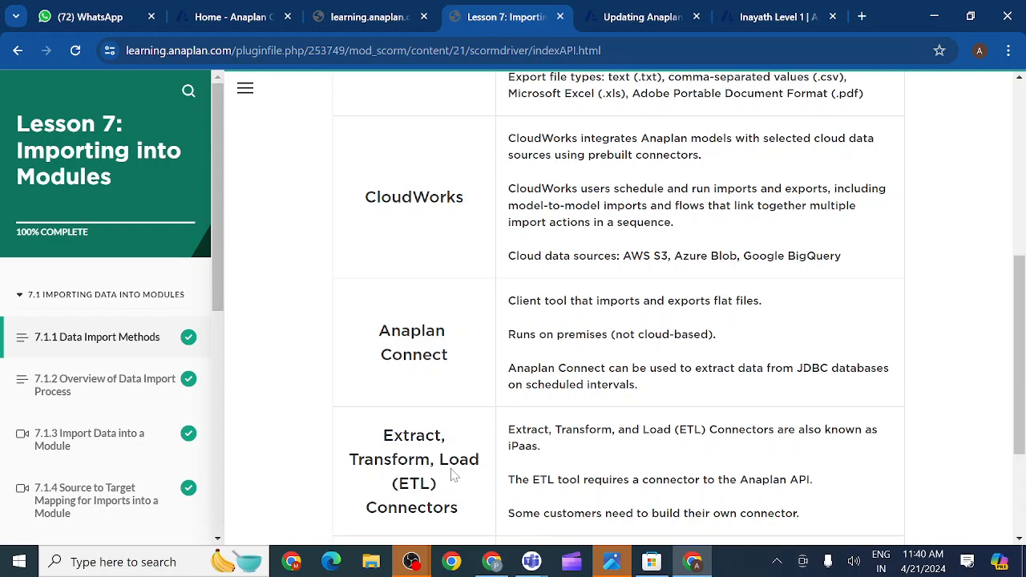
scroll(453, 474, "down", 1)
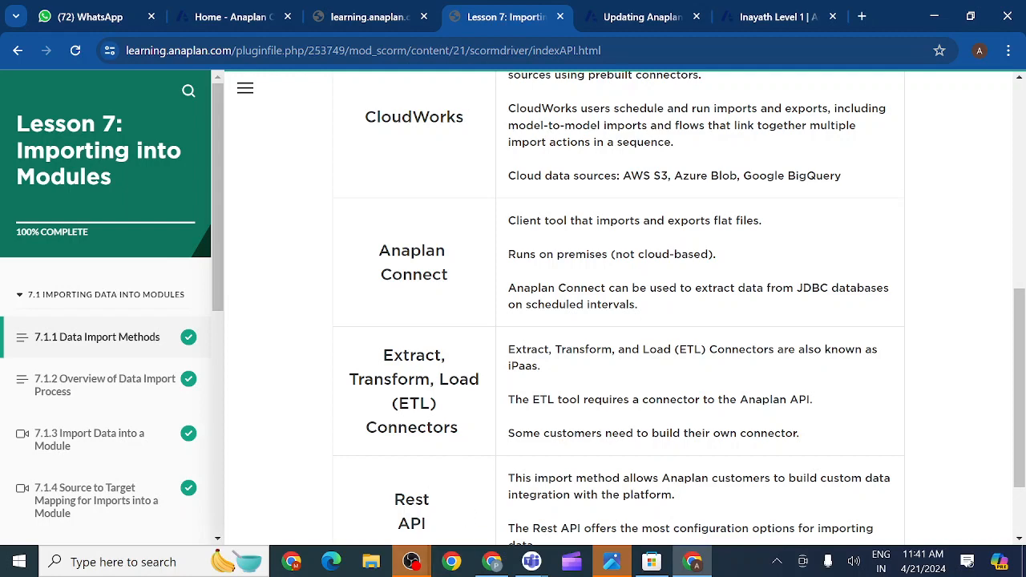
scroll(502, 393, "down", 1)
scroll(503, 393, "down", 1)
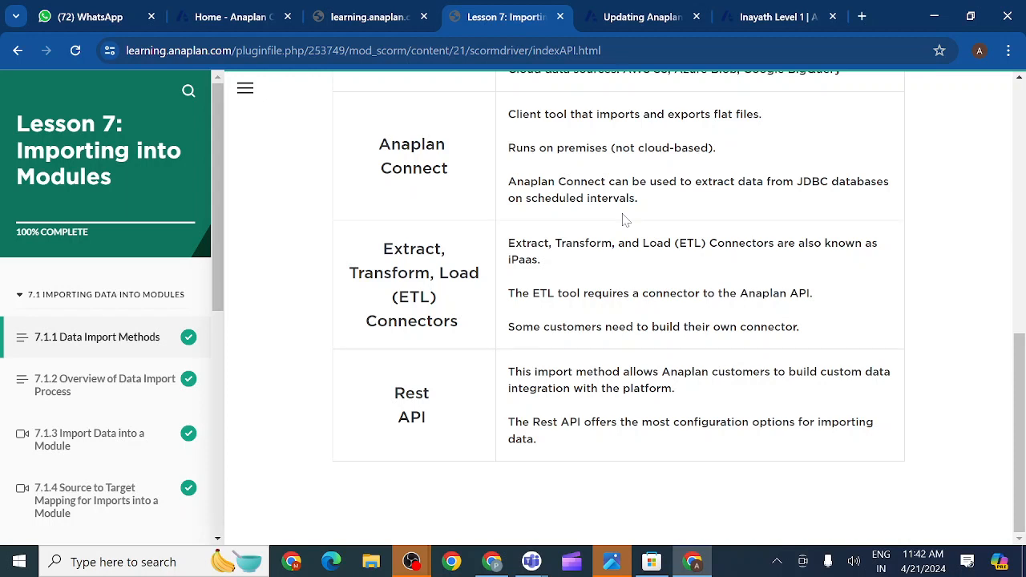
left_click(772, 19)
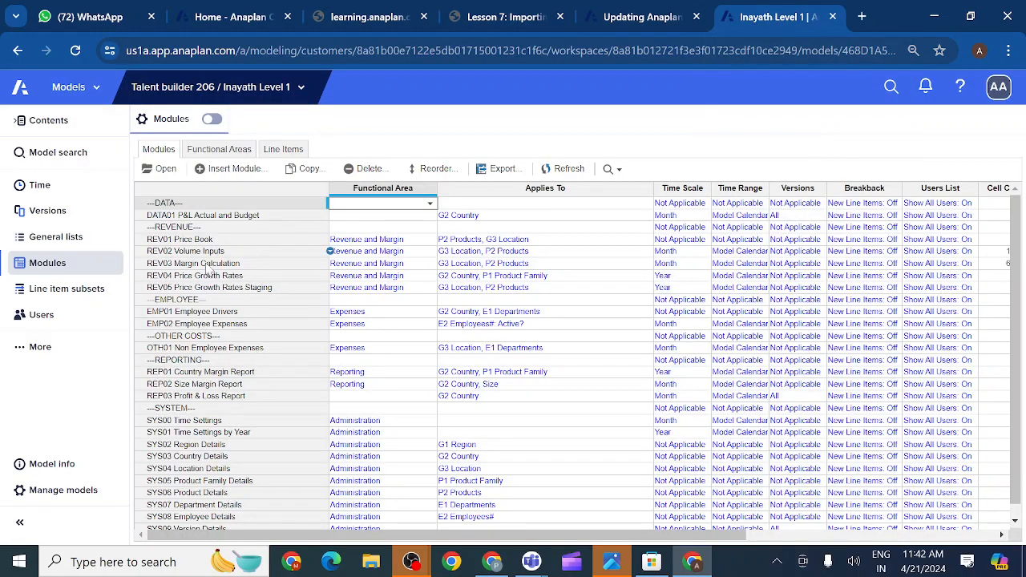
- Open the REV01 Price Book module and start a new import into it
left_click(184, 241)
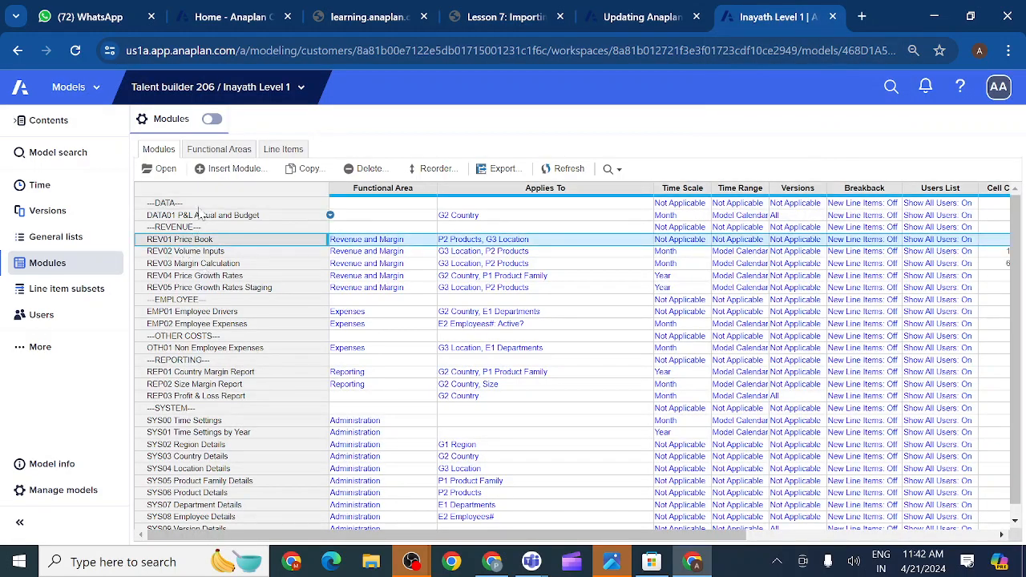
left_click(168, 171)
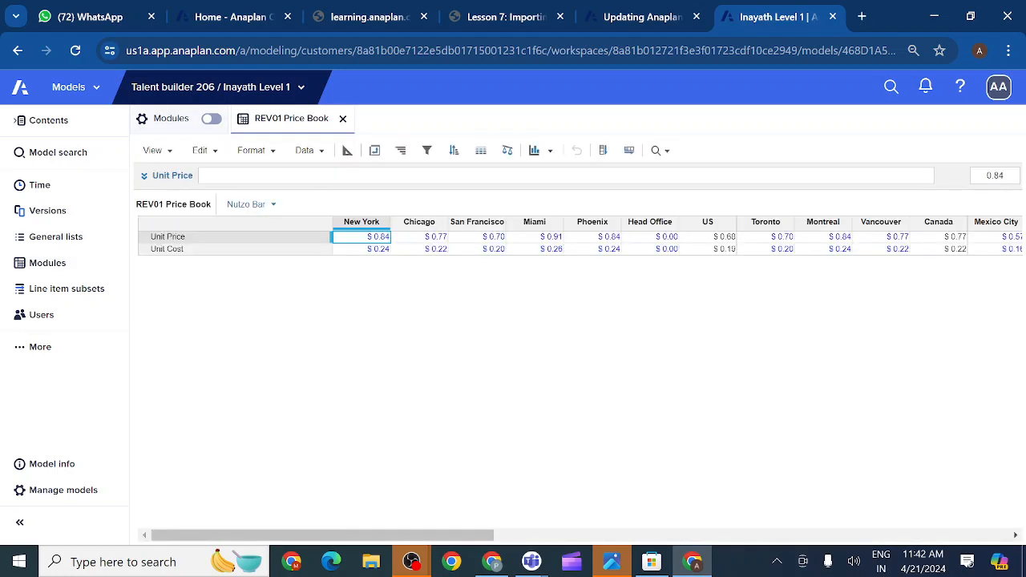
left_click(306, 150)
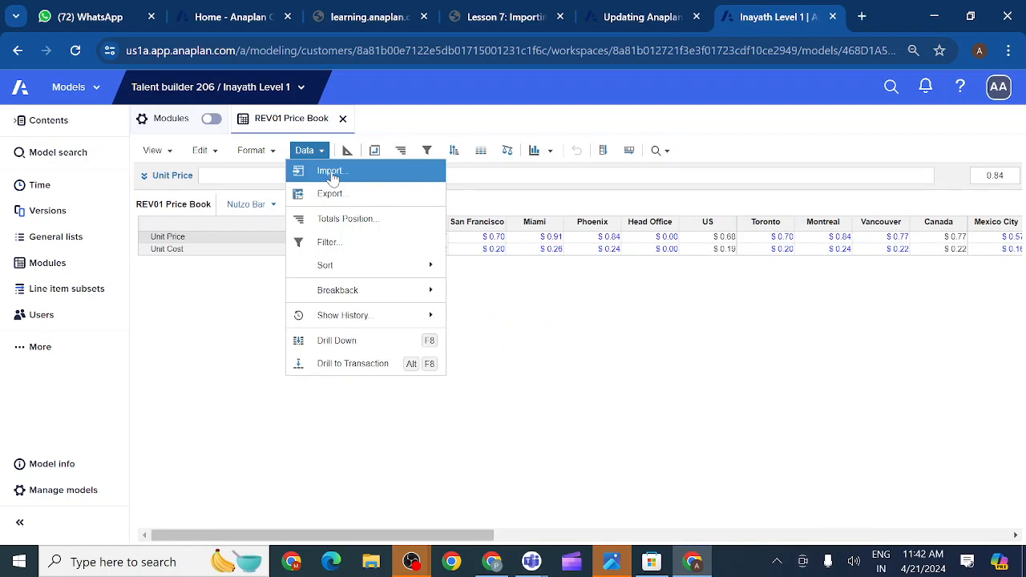
left_click(331, 173)
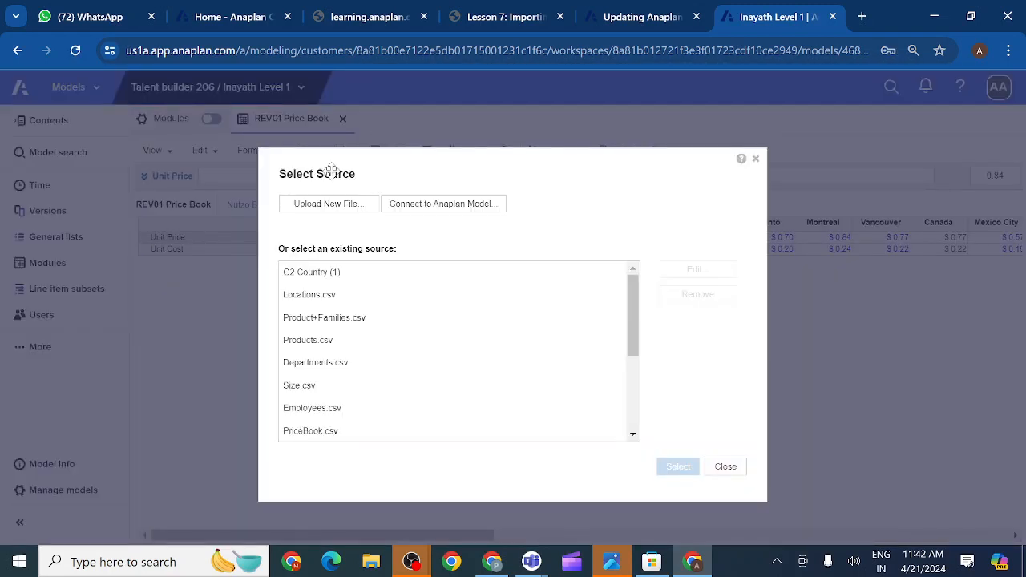
- Upload G2 Country (1) from Downloads as the source and accept the comma-separated file options
left_click(347, 207)
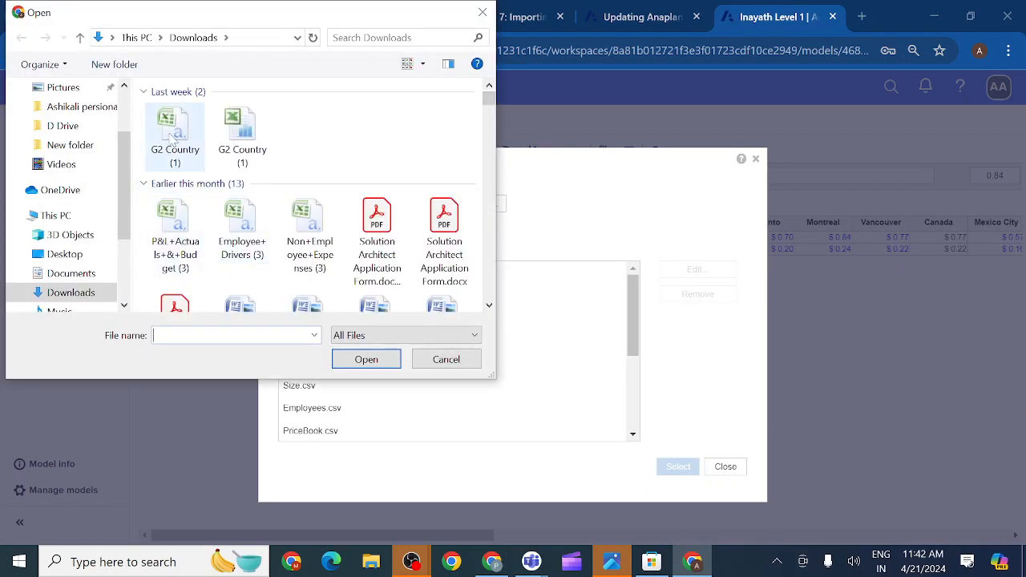
left_click(172, 138)
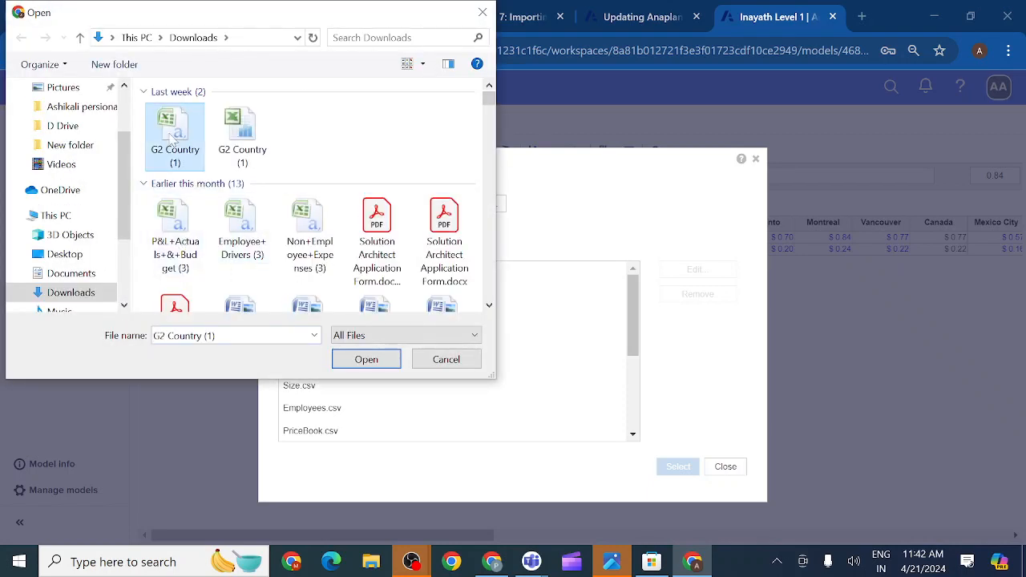
left_click(366, 359)
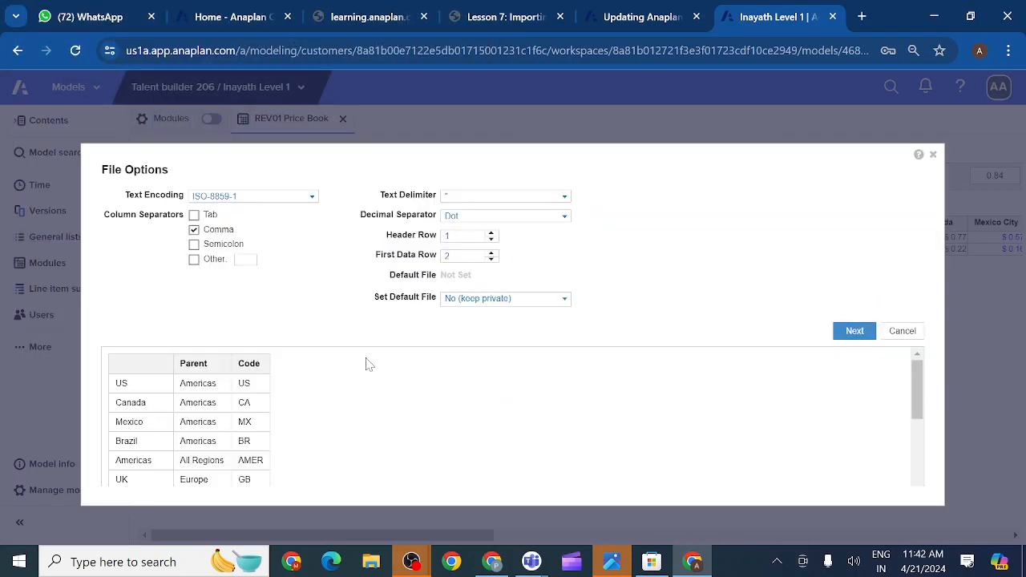
left_click(855, 332)
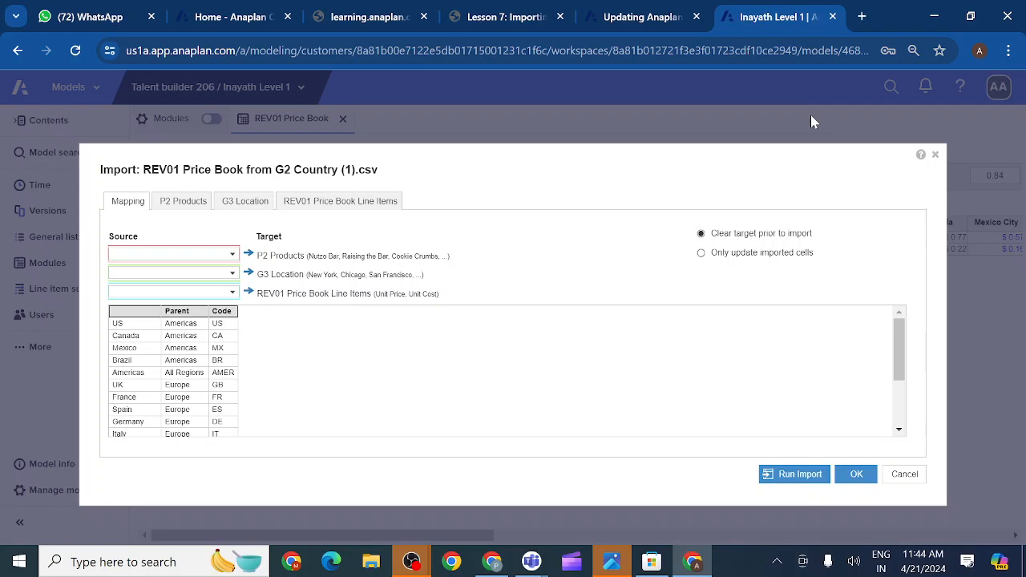
- Scroll through the Lesson 7 Data Import Methods table, then return to the Anaplan import dialog
left_click(529, 25)
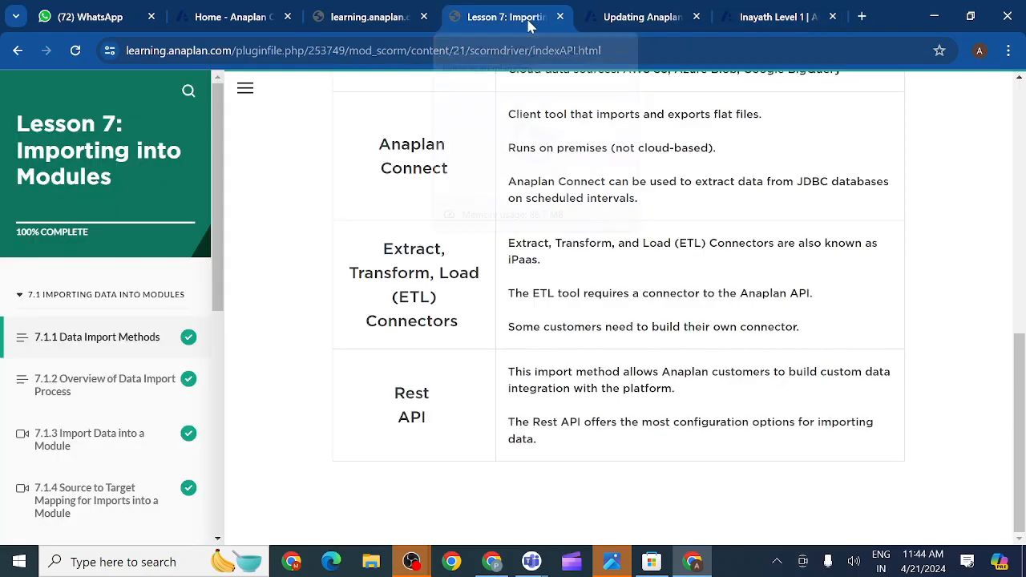
scroll(451, 254, "up", 3)
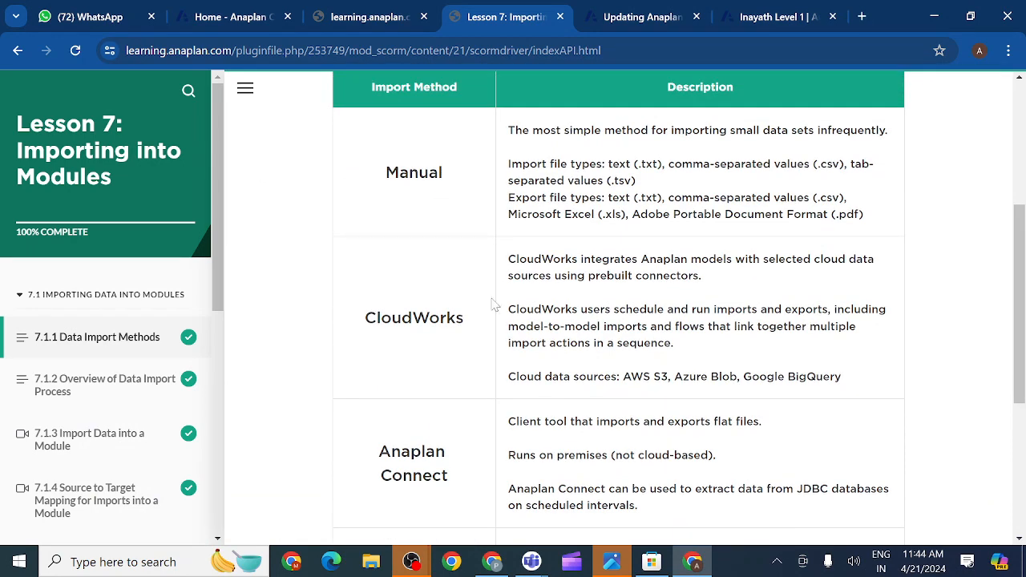
scroll(492, 305, "down", 3)
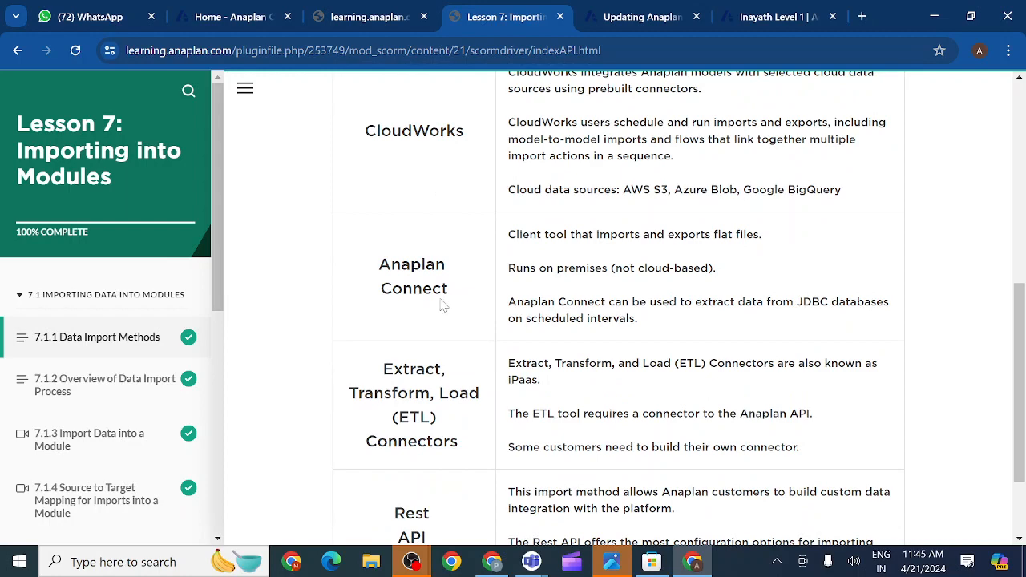
scroll(438, 390, "down", 1)
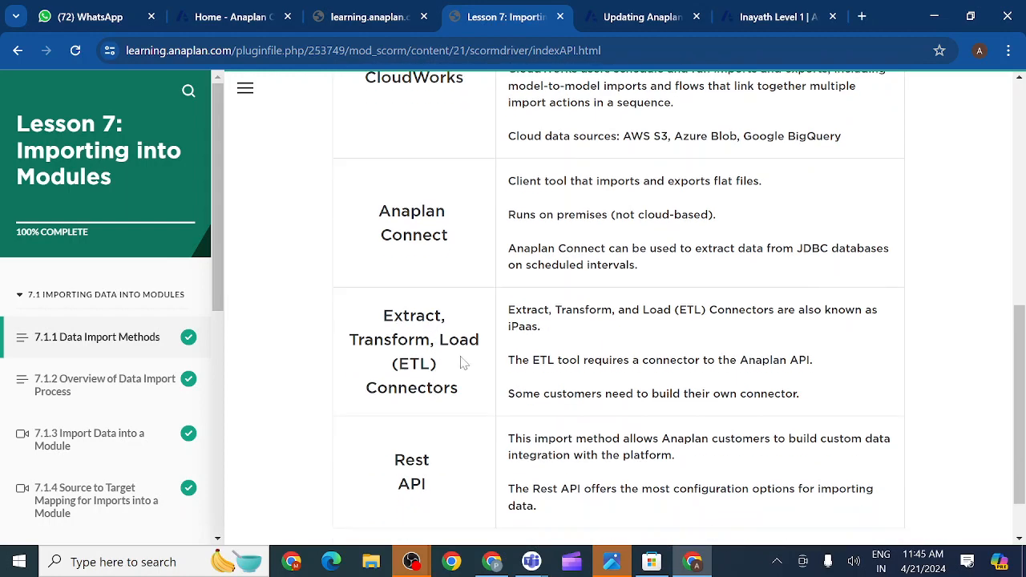
scroll(465, 368, "up", 4)
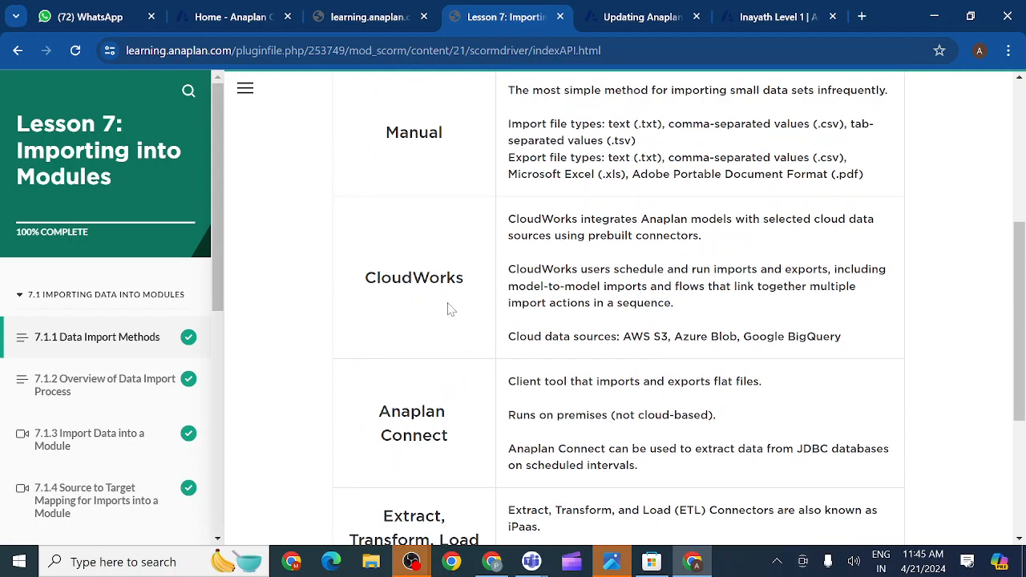
scroll(433, 452, "down", 2)
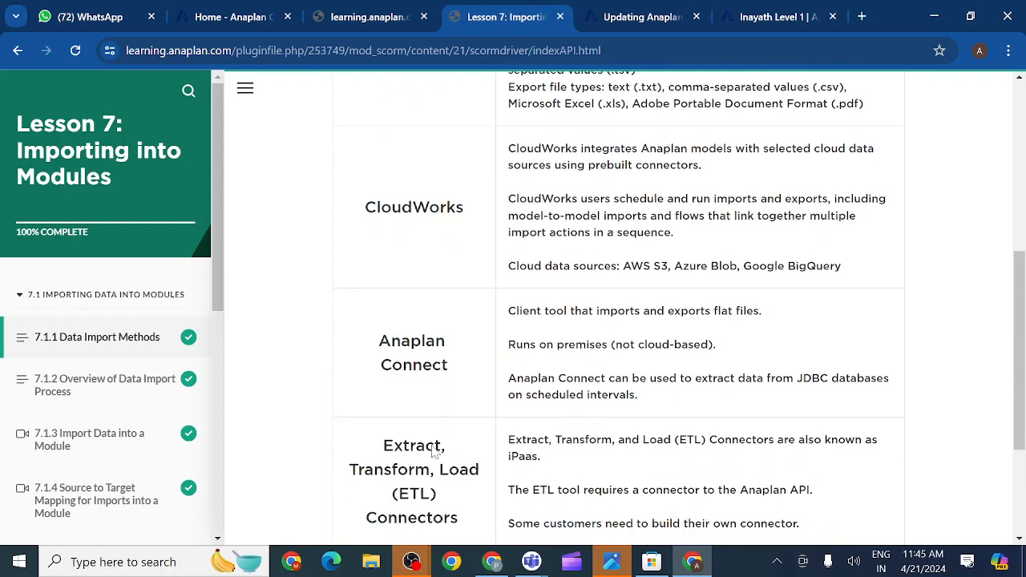
scroll(433, 451, "down", 2)
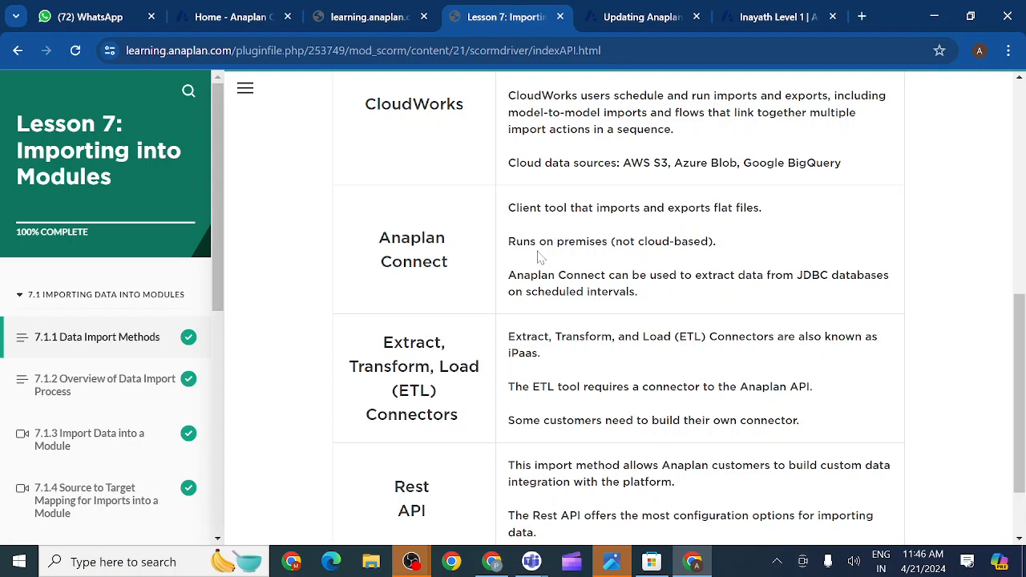
left_click(765, 18)
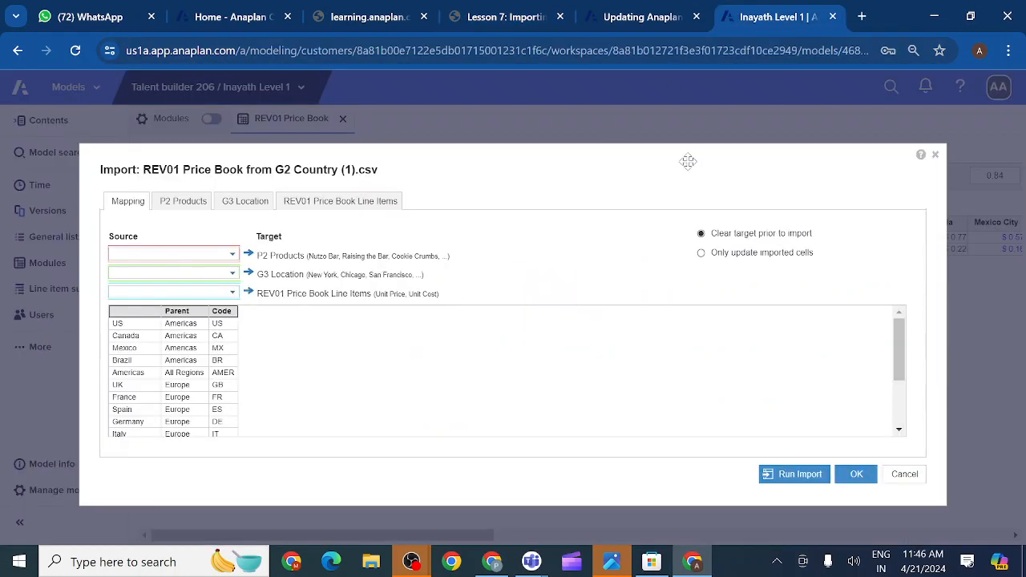
- Close the import mapping and open More > Actions, listing the REV01 Price Book from G2 Country (1).csv import
left_click(934, 155)
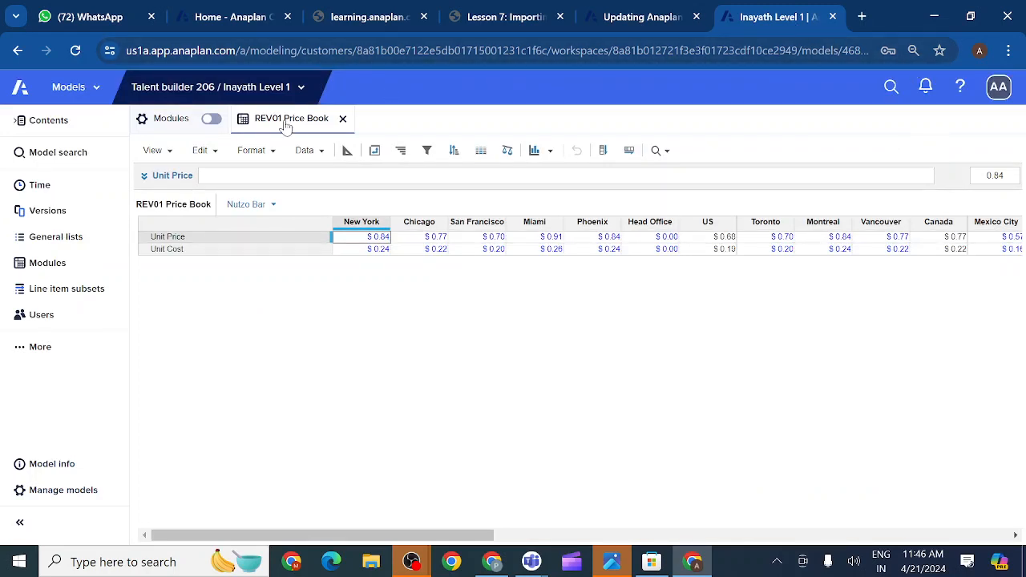
left_click(301, 90)
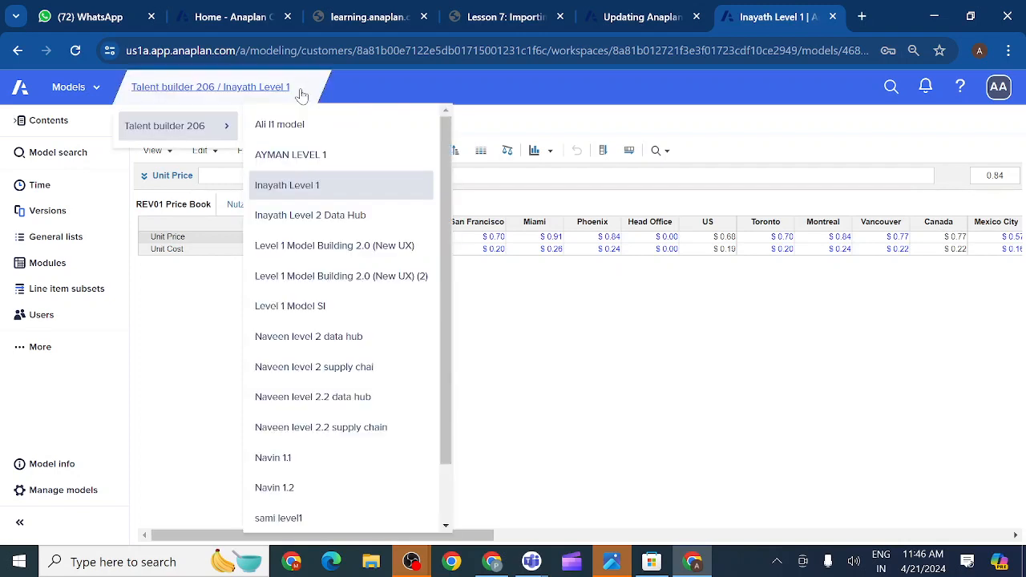
left_click(182, 326)
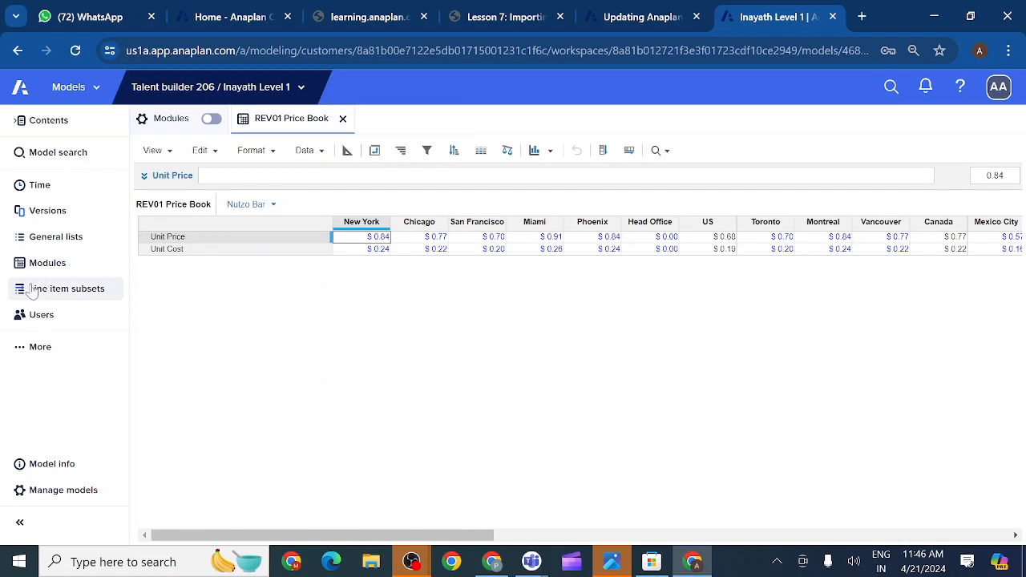
left_click(17, 350)
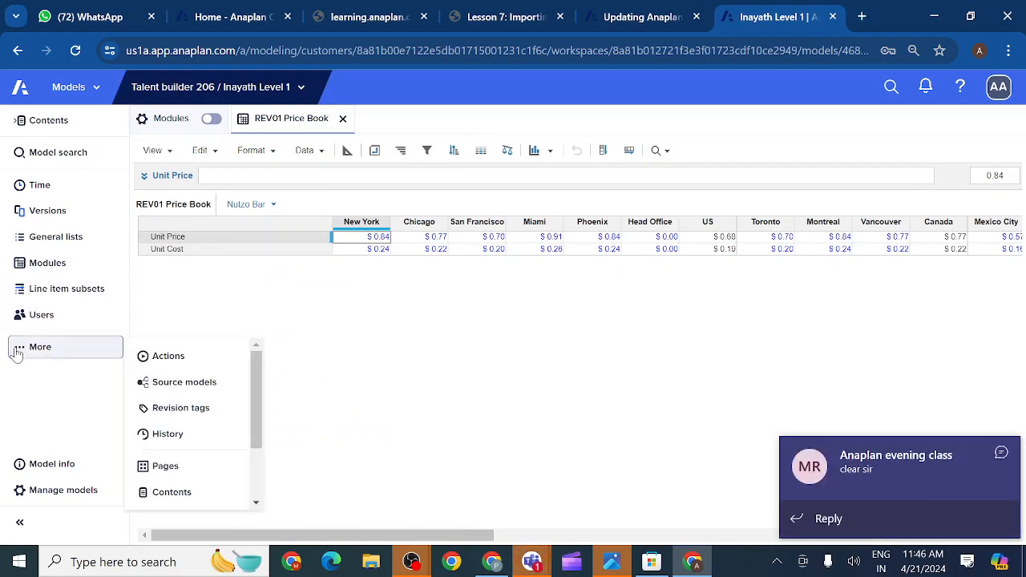
left_click(170, 359)
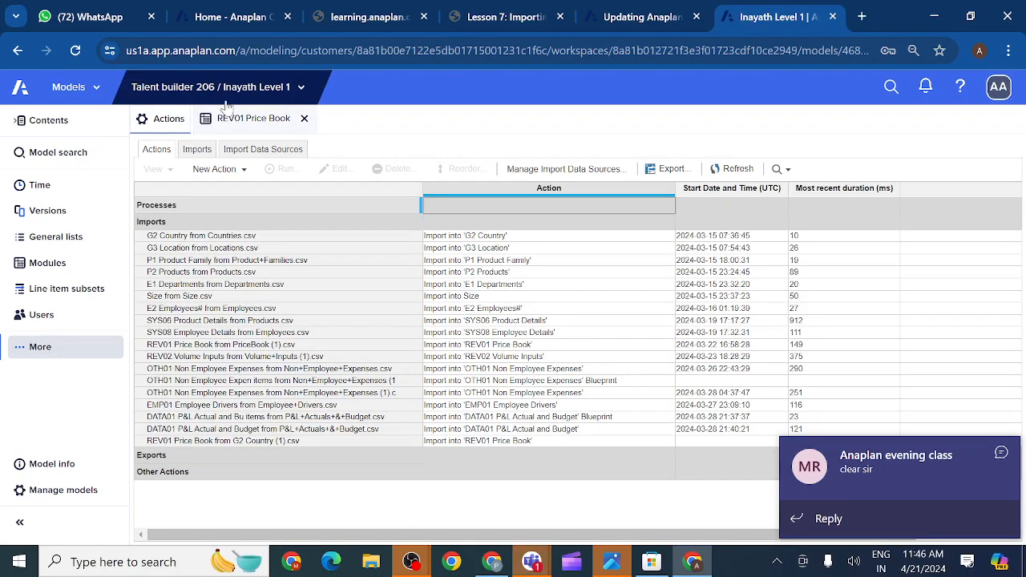
left_click(250, 93)
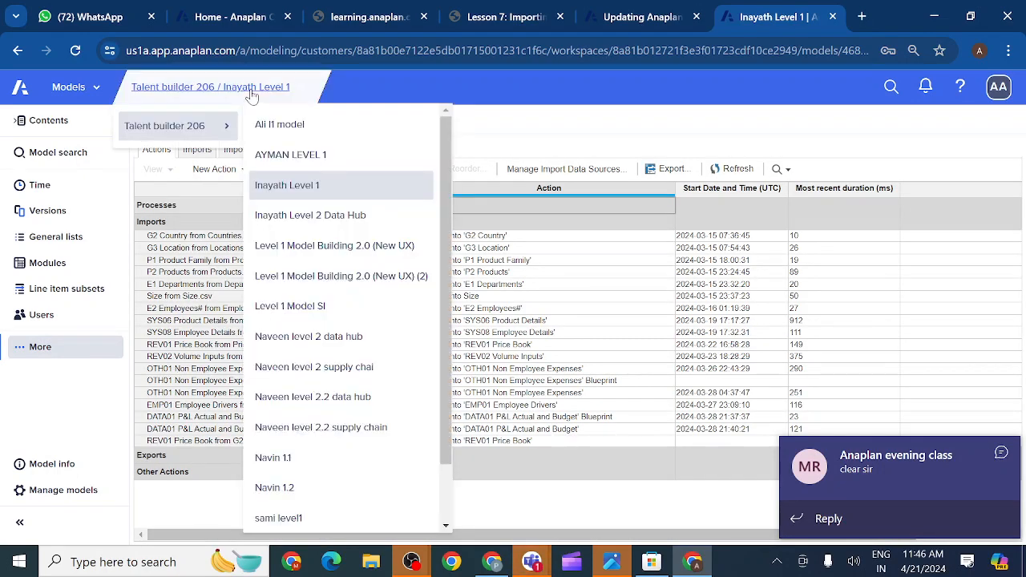
left_click(167, 502)
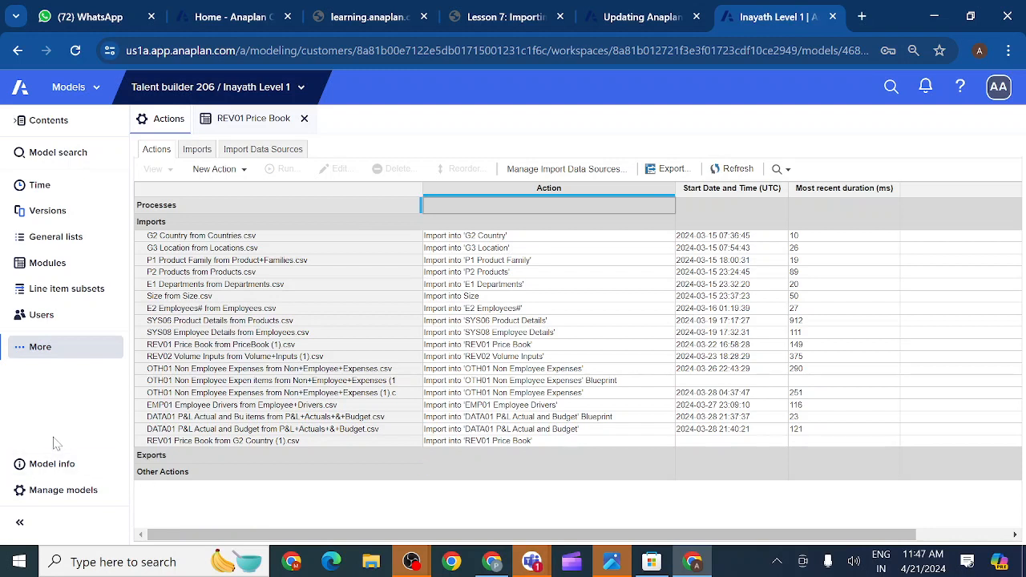
left_click(202, 238)
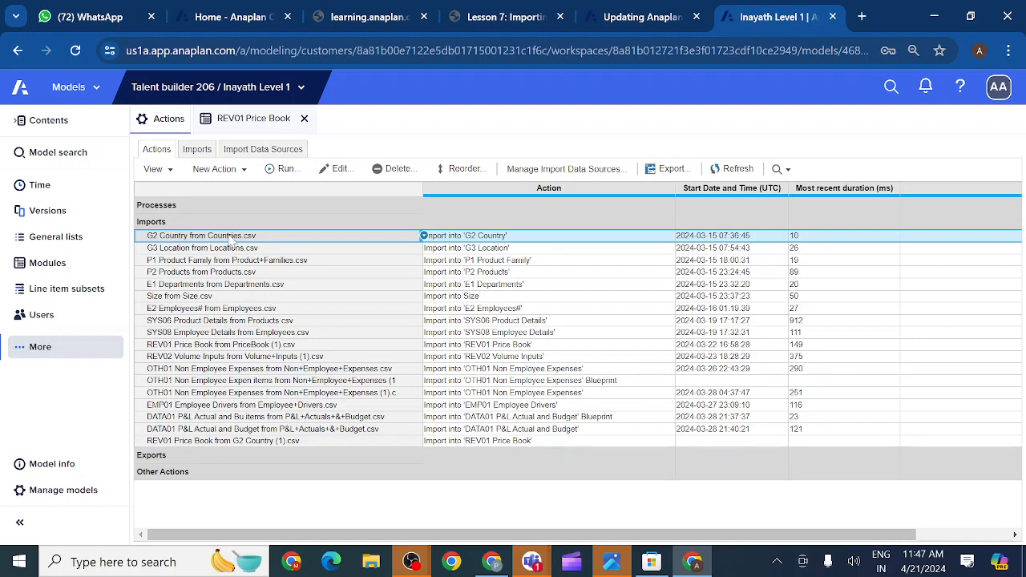
left_click(325, 170)
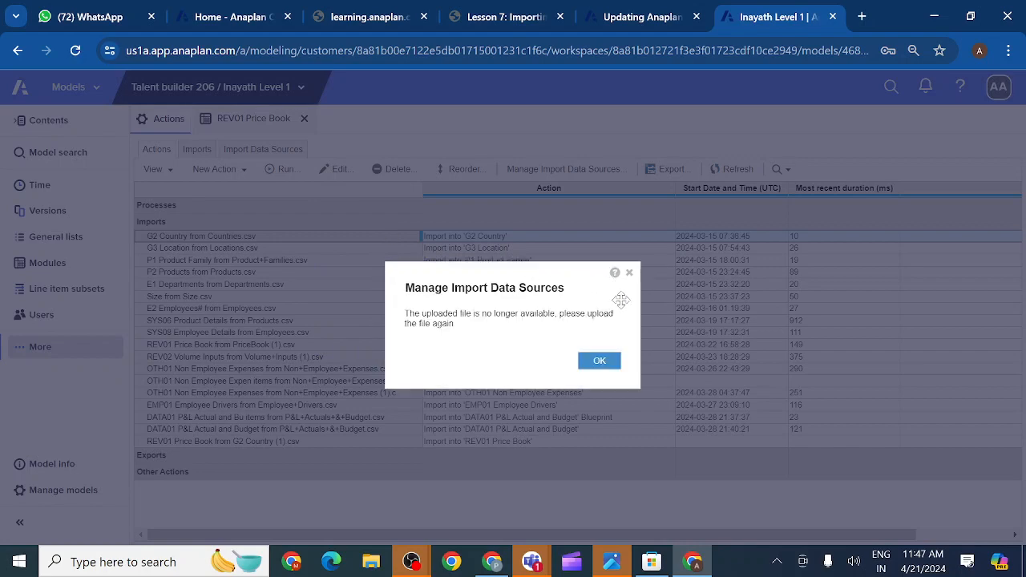
left_click(630, 273)
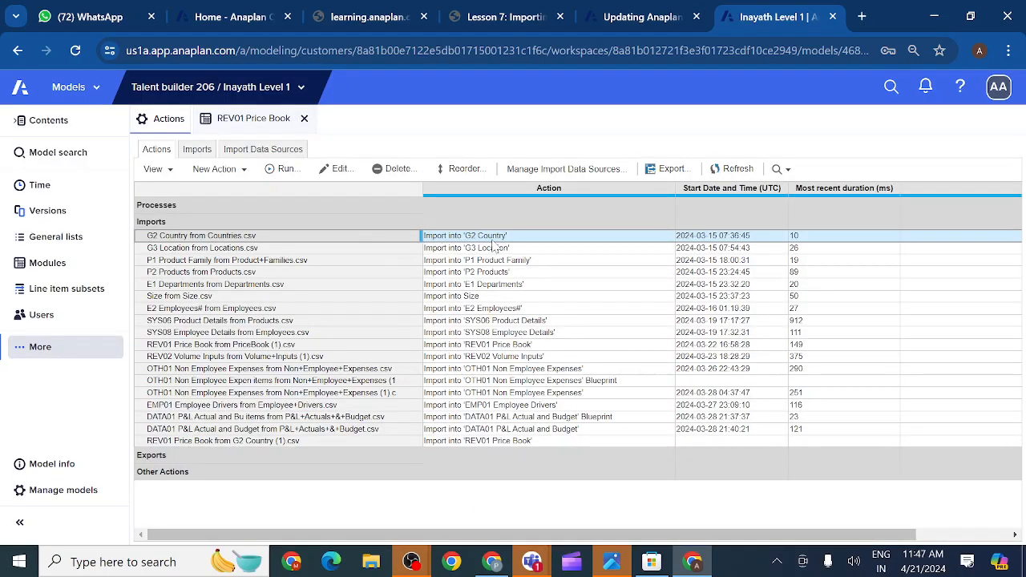
- Open the G2 Country general list in Grid View and select the All Regions and Asia Pacific rows
left_click(55, 239)
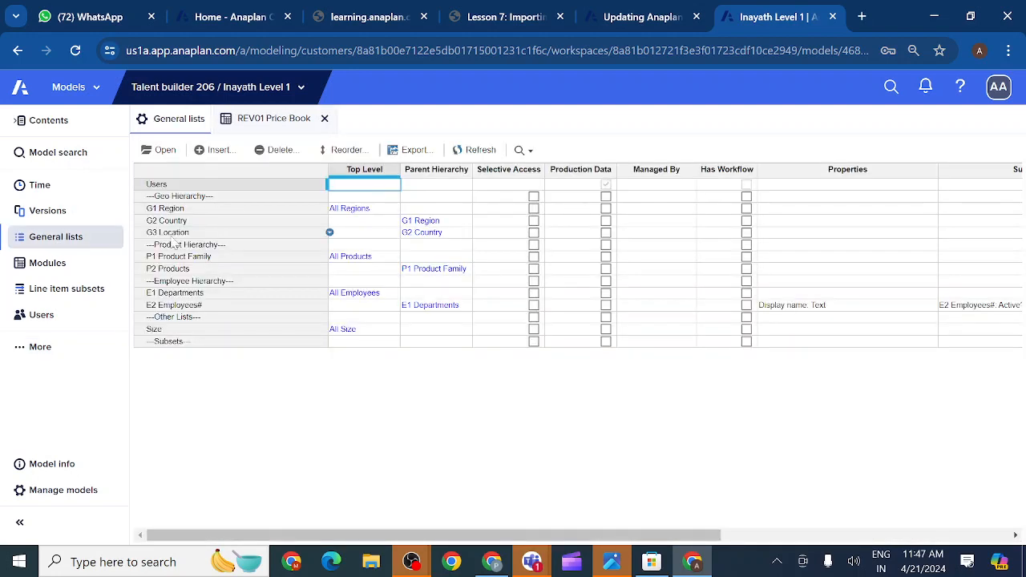
left_click(191, 223)
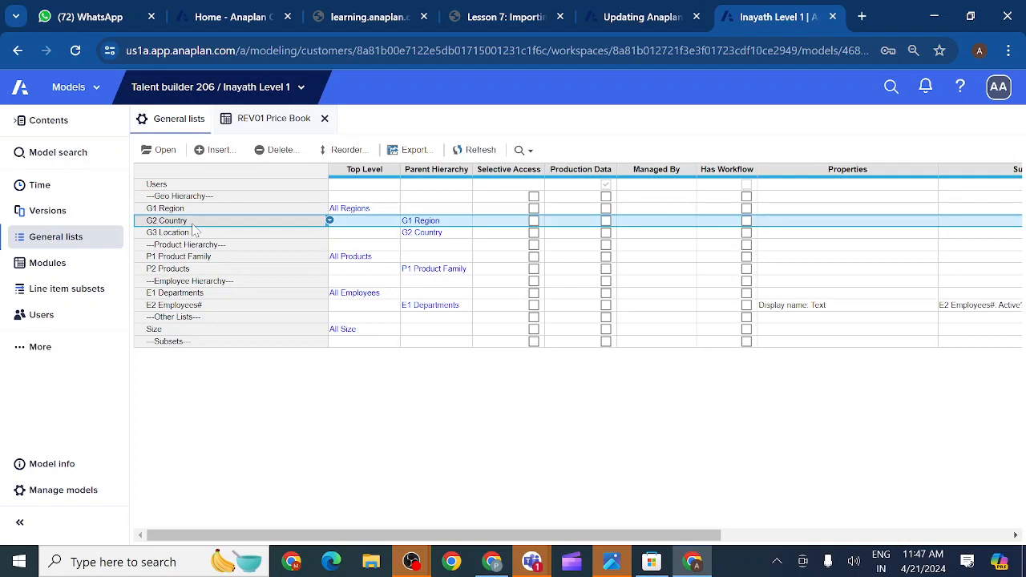
left_click(167, 151)
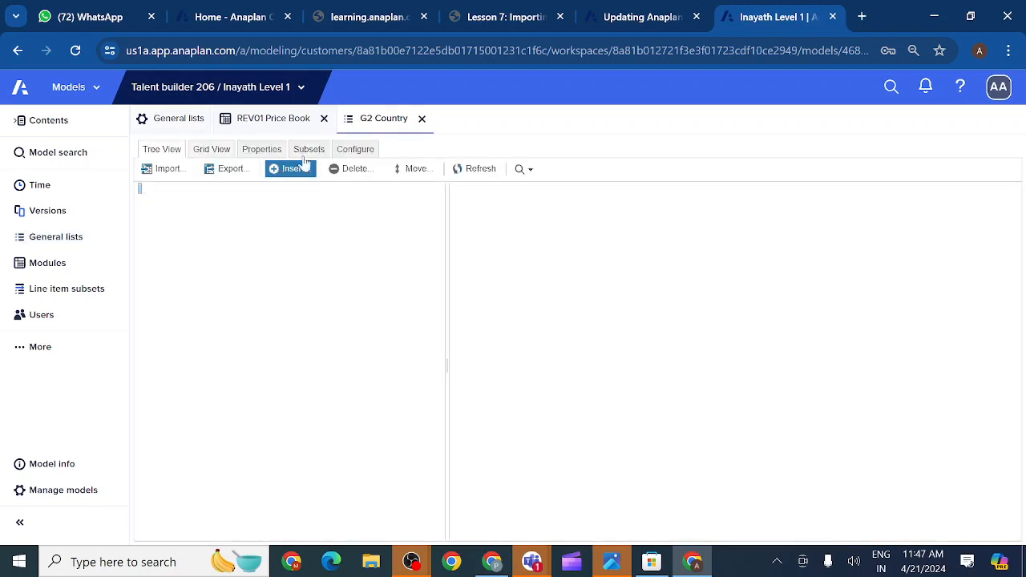
left_click(224, 152)
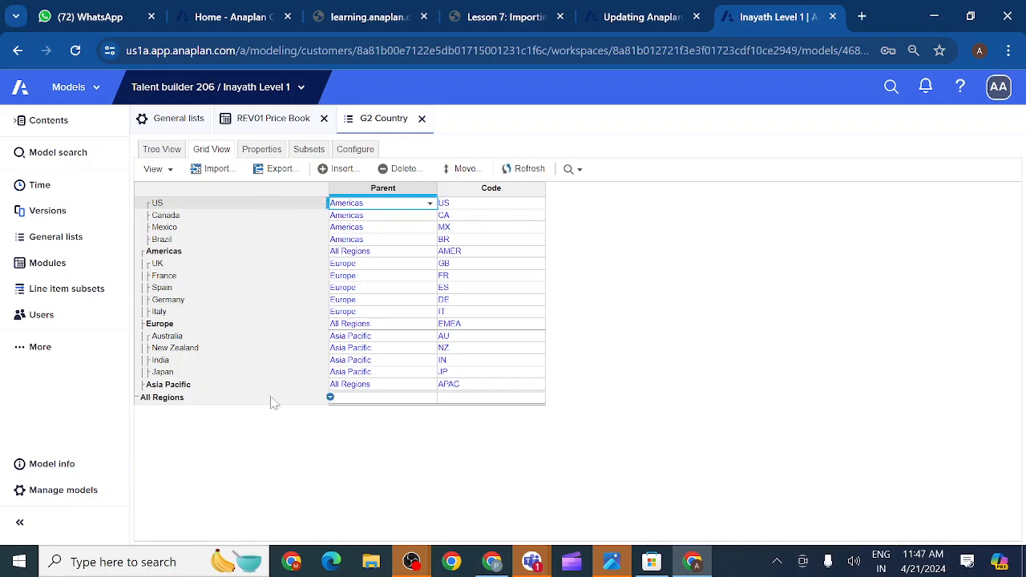
left_click(208, 397)
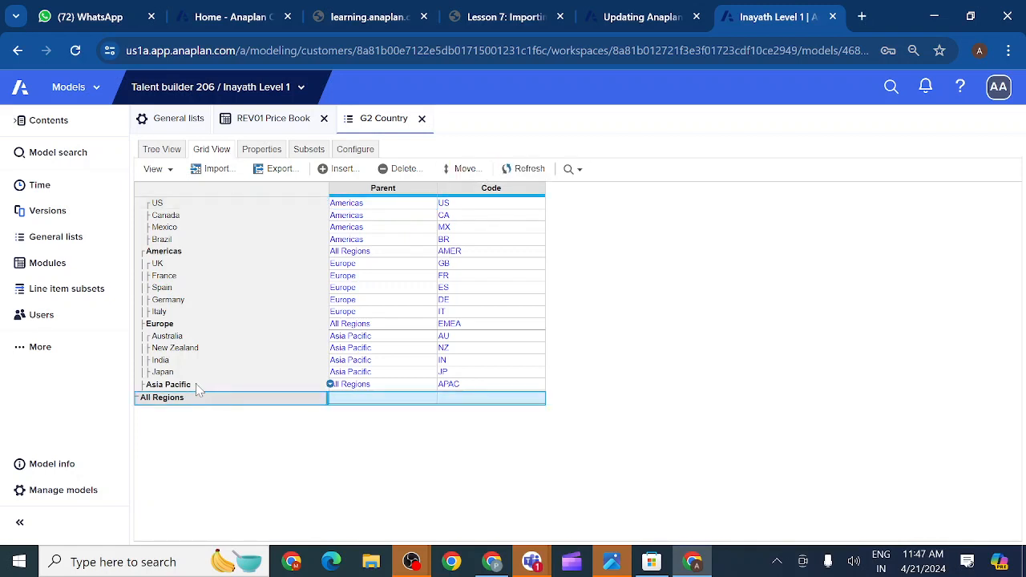
left_click(196, 386)
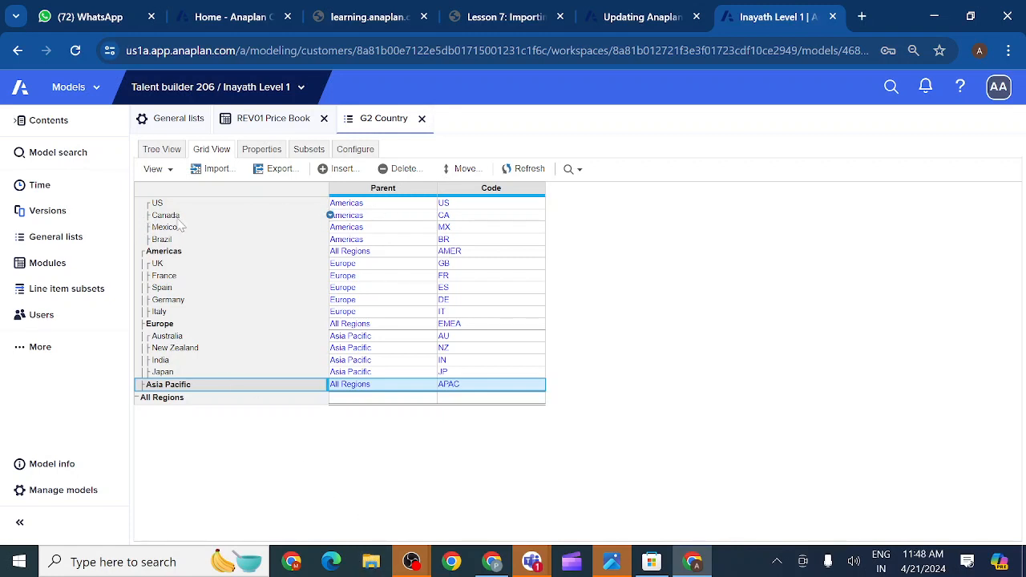
left_click(371, 563)
- Open G2 Country (1).csv from the Downloads folder in Excel
left_click(371, 566)
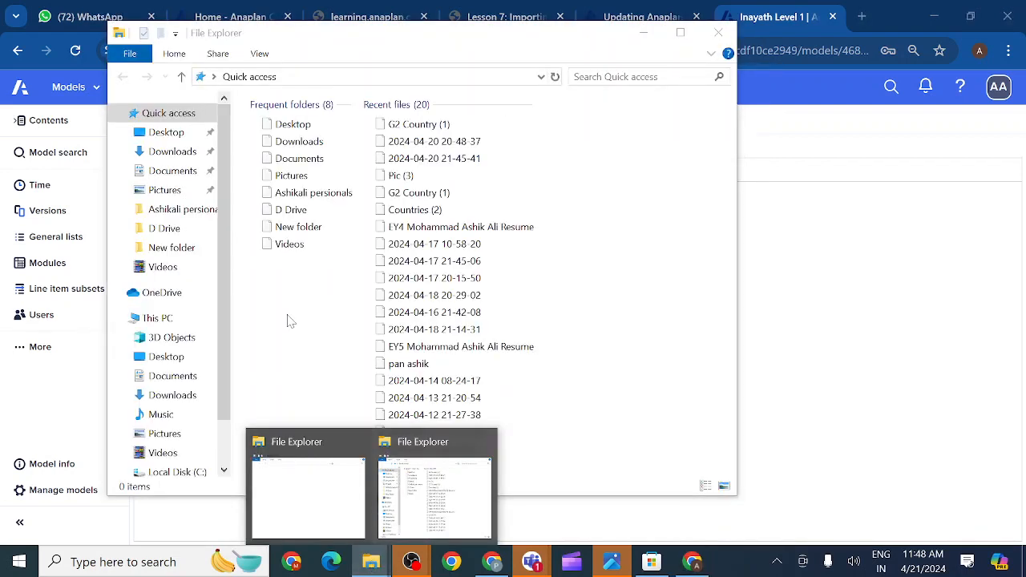
left_click(172, 153)
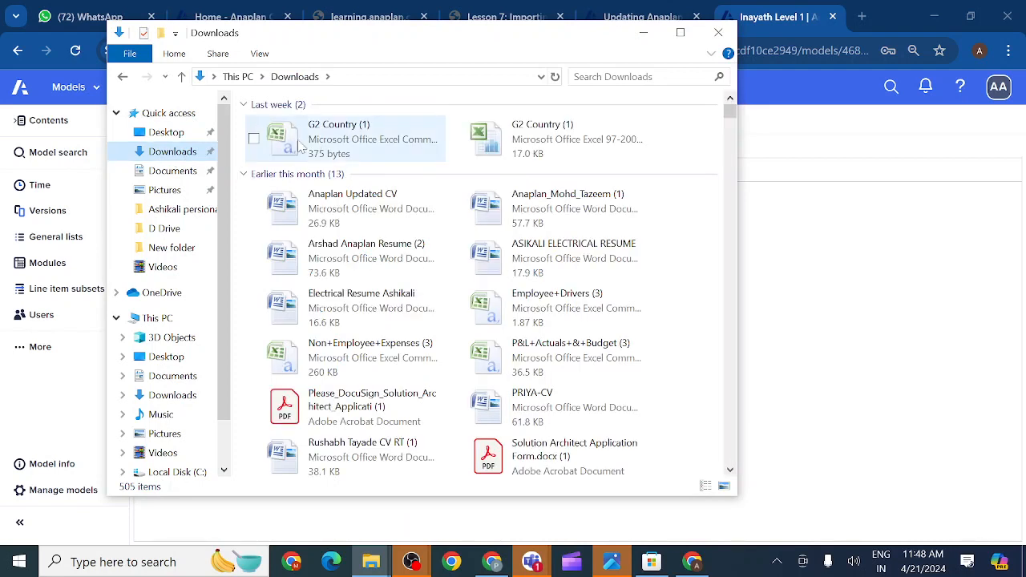
left_click(327, 144)
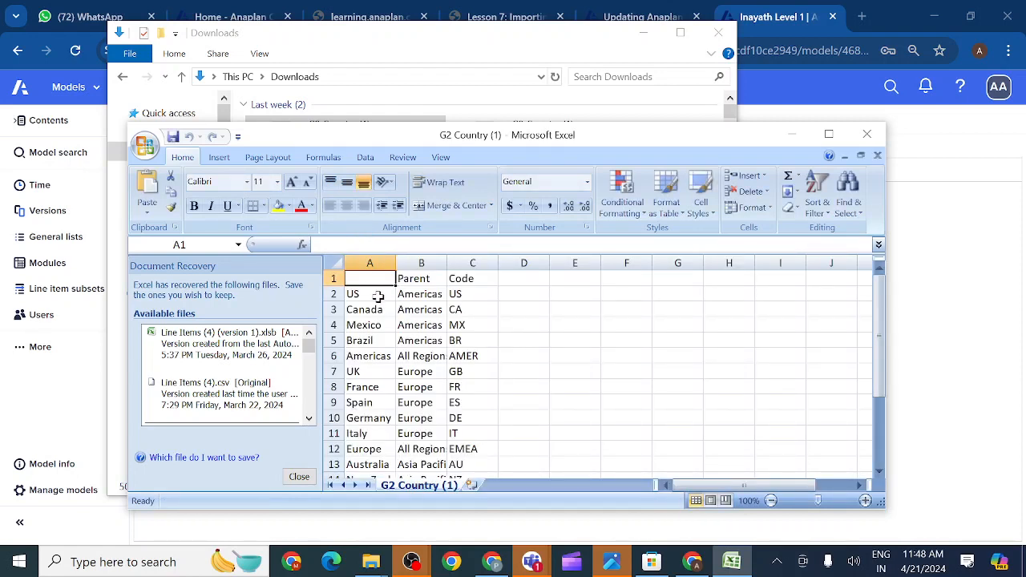
- Clear the country names in A2:A18 and the Parent values in column B
left_click(375, 295)
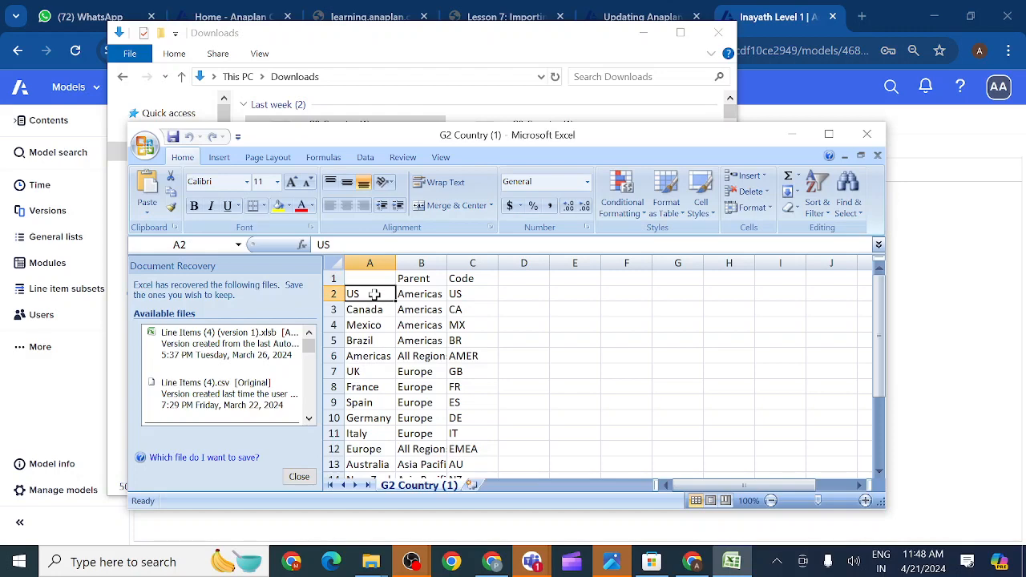
left_click_drag(375, 294, 385, 401)
key("Delete")
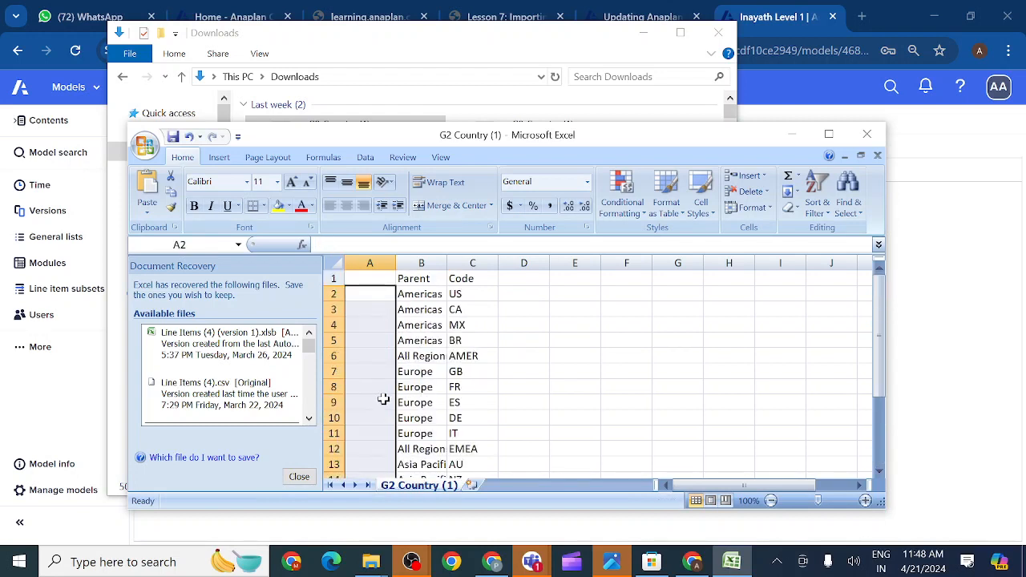
left_click(423, 292)
left_click_drag(429, 301, 437, 393)
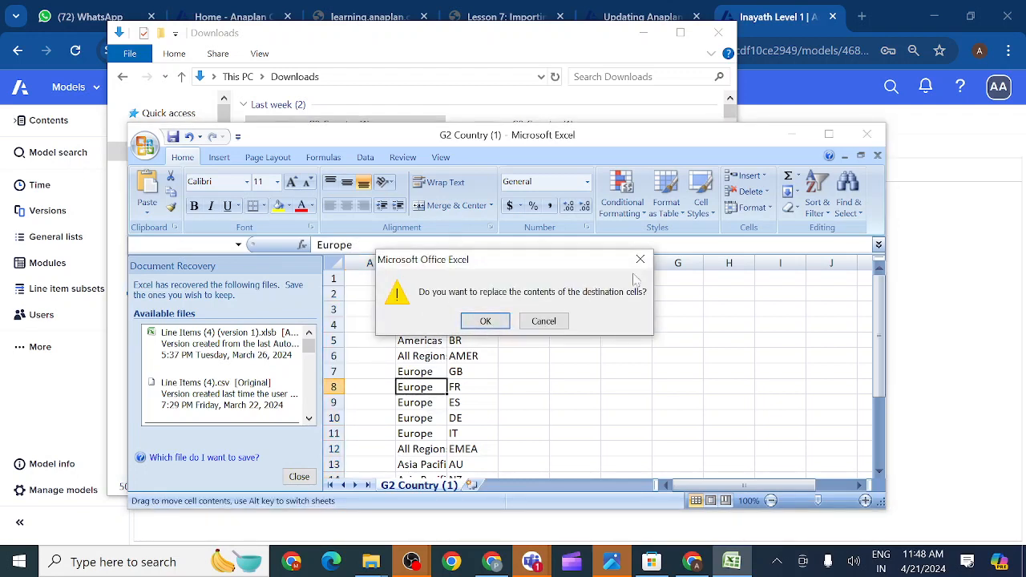
left_click(641, 259)
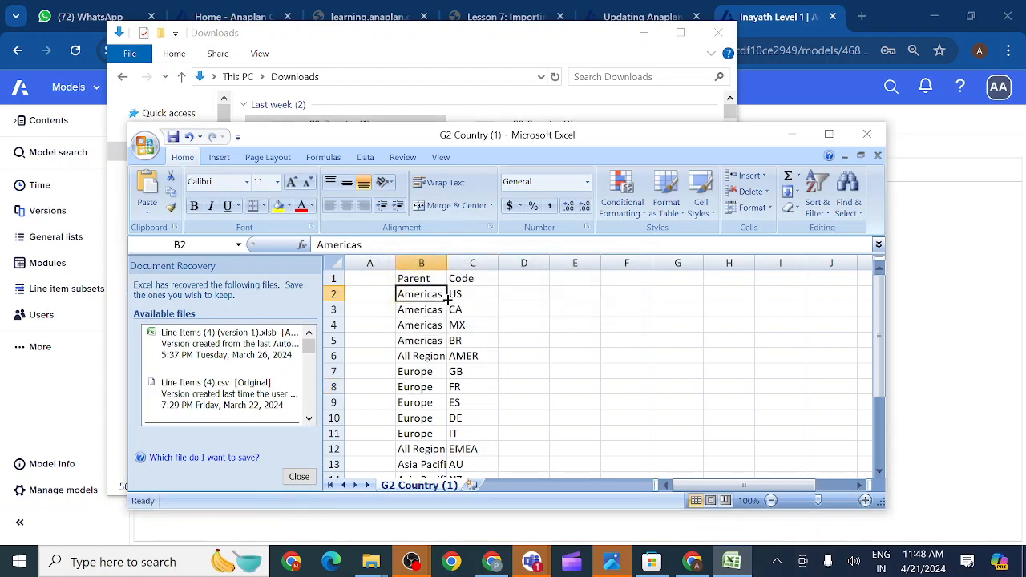
left_click_drag(447, 300, 450, 450)
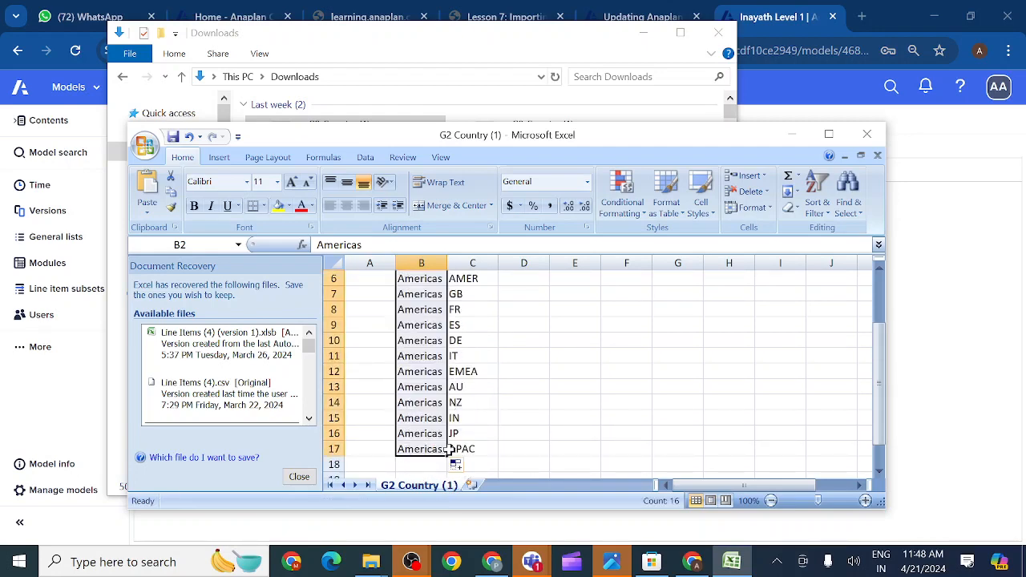
key("Delete")
scroll(449, 449, "up", 2)
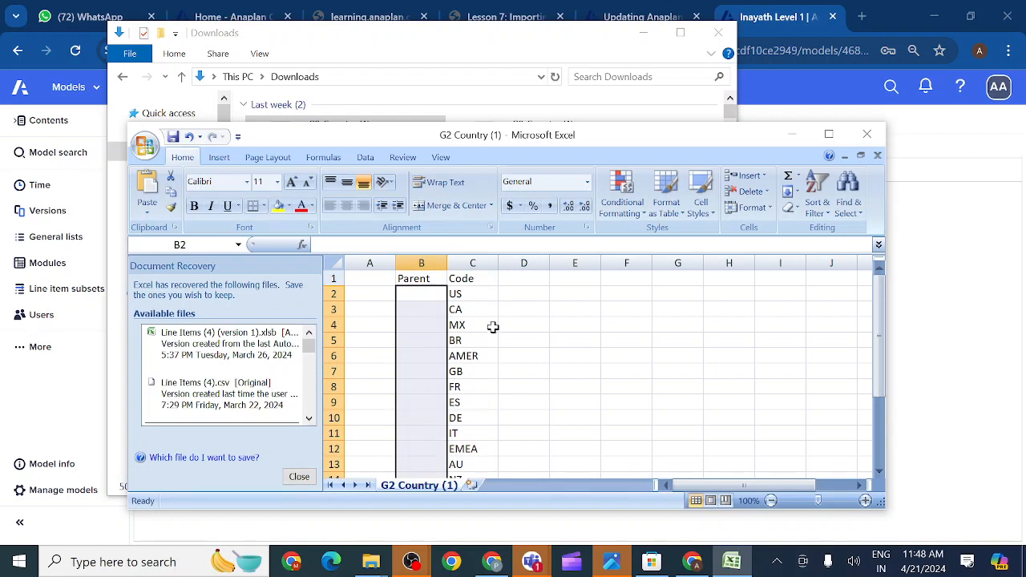
- Clear the codes in C2:C17, leaving only the header row, and return to cell A1
left_click_drag(476, 292, 477, 435)
key("Delete")
scroll(474, 435, "up", 2)
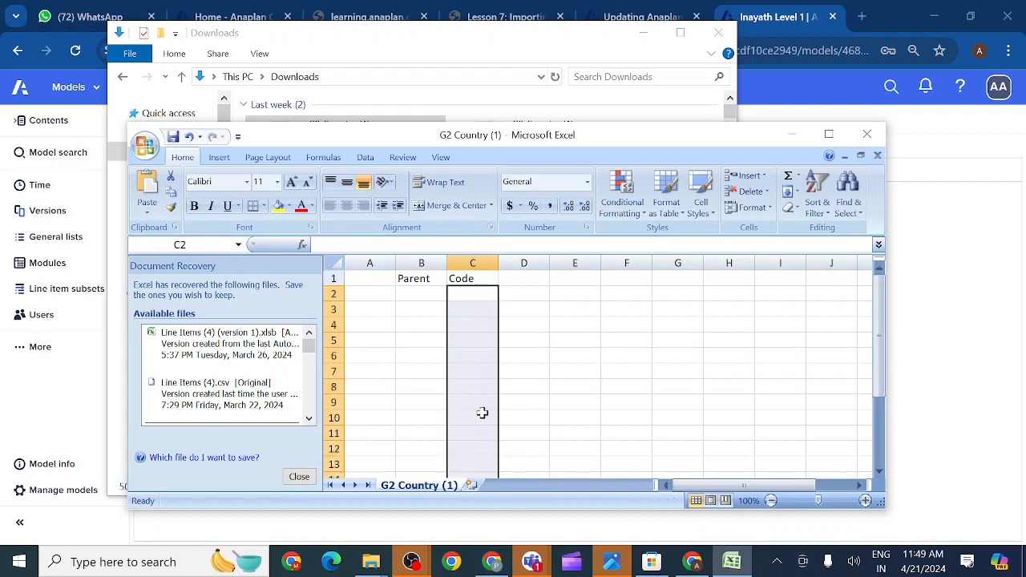
left_click(464, 312)
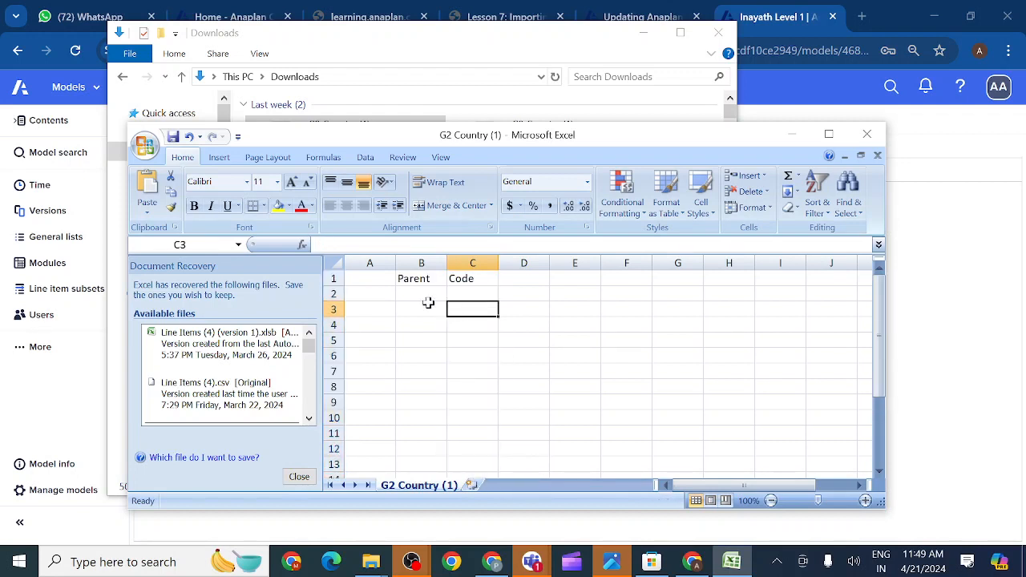
left_click(371, 296)
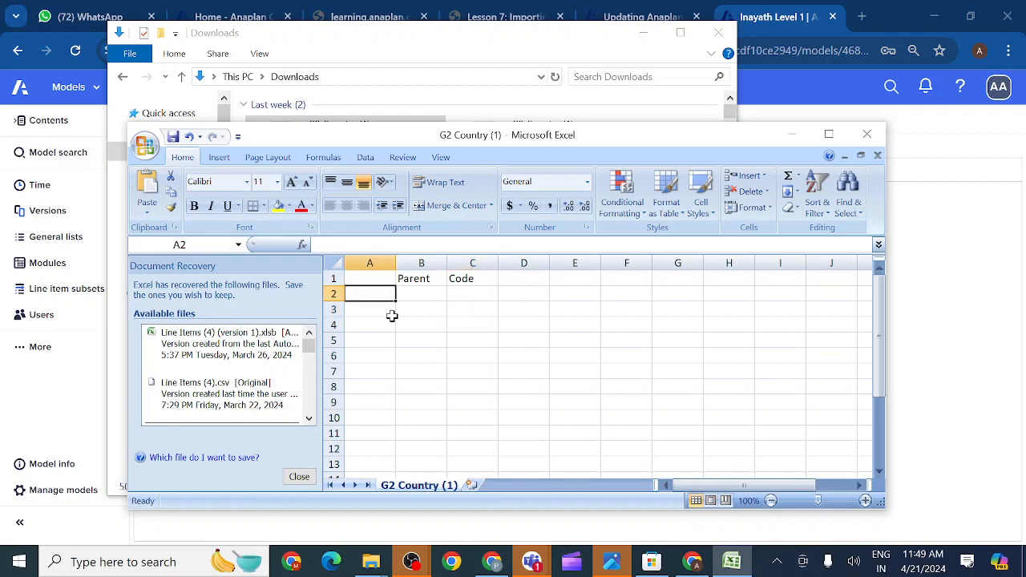
left_click(369, 279)
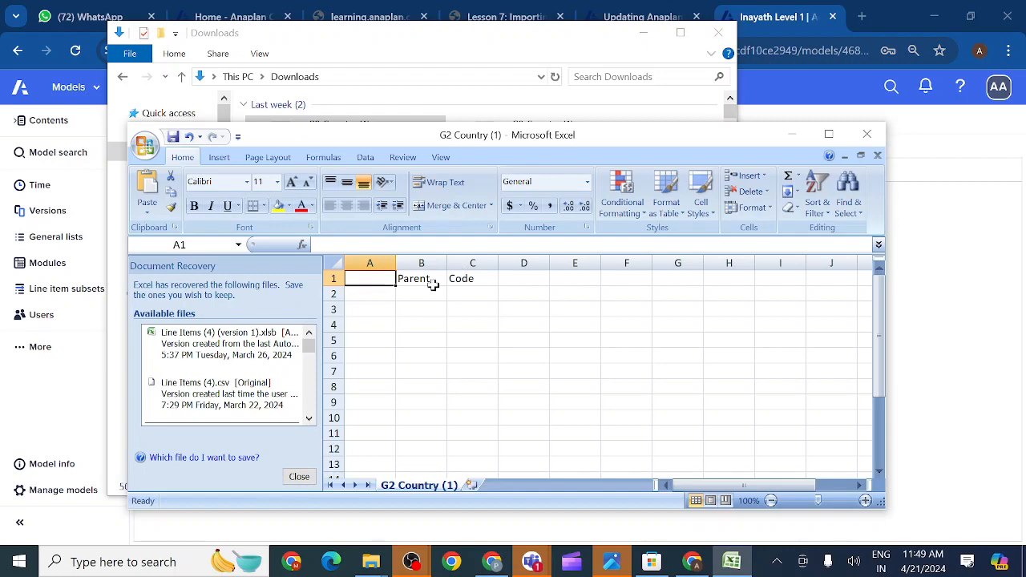
- Minimize the emptied G2 Country workbook and switch back to the Anaplan browser window
left_click(794, 136)
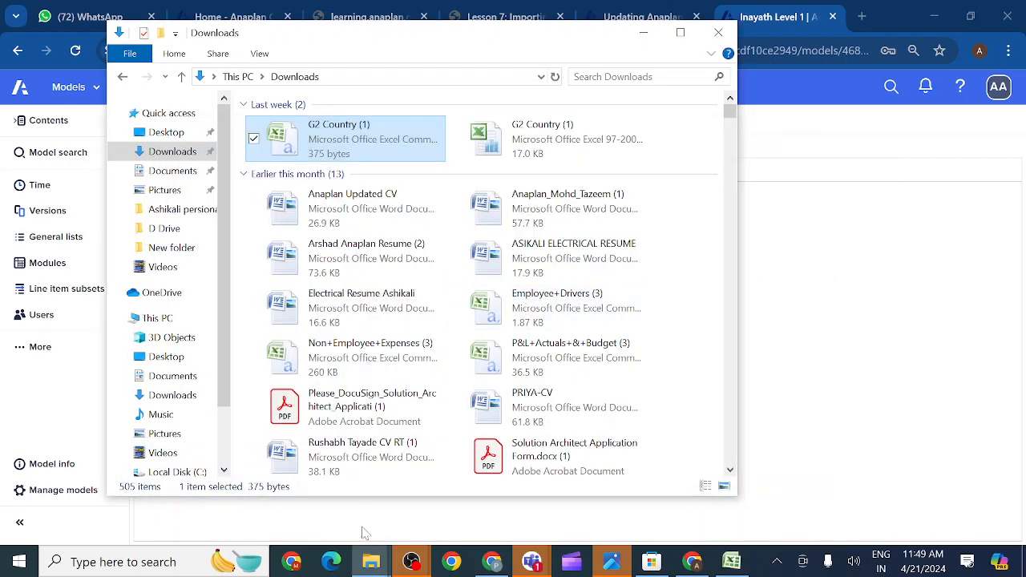
left_click(694, 563)
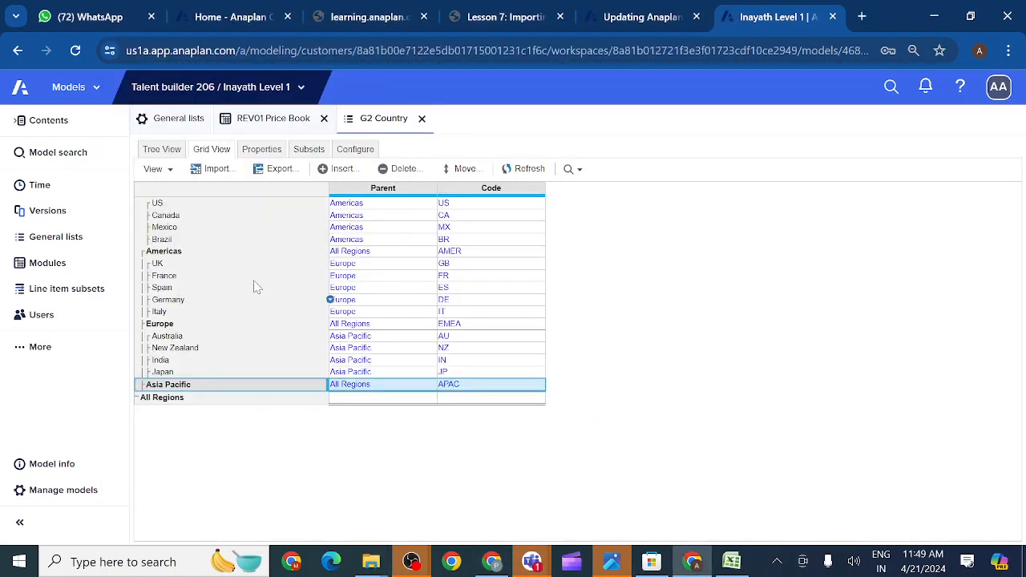
- Go to More > Actions, dismiss the missing-file data-source error, and select REV01 Price Book import
left_click(19, 354)
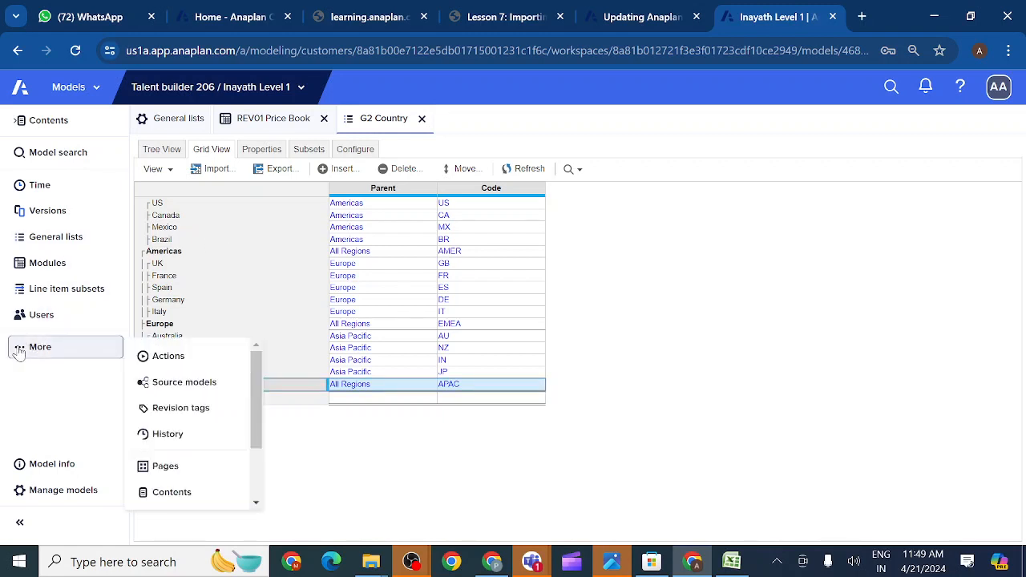
left_click(178, 361)
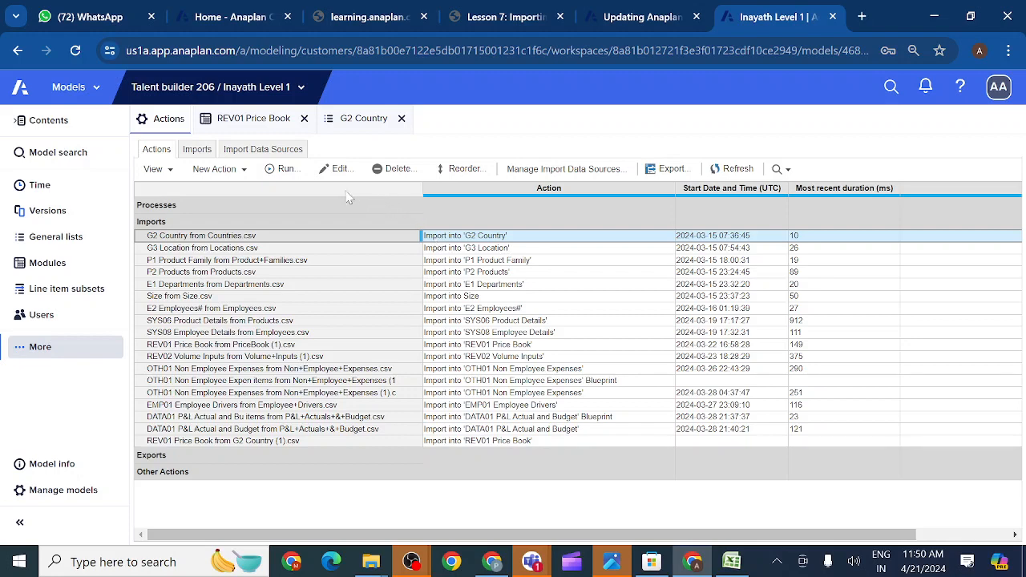
left_click(324, 172)
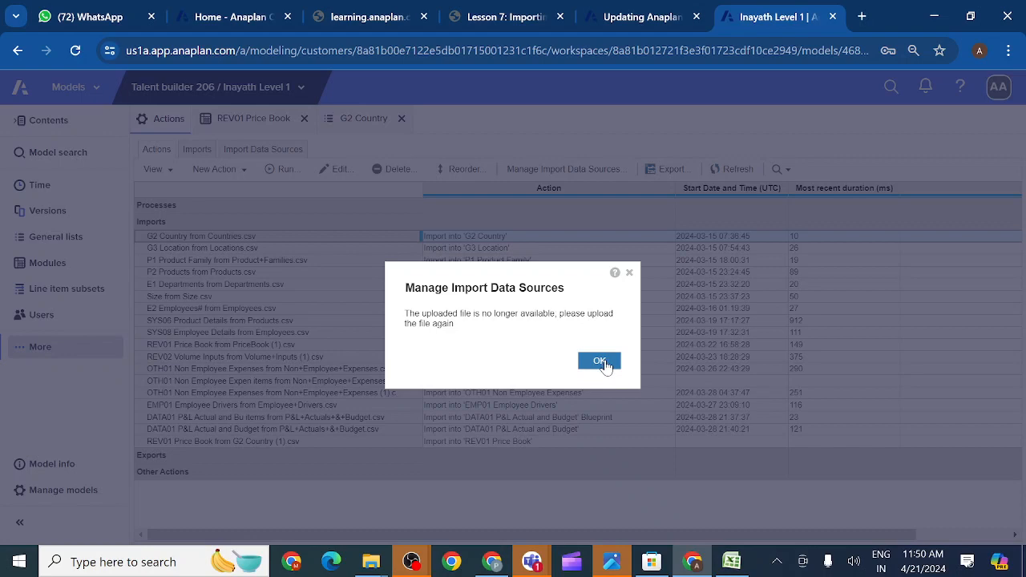
left_click(600, 361)
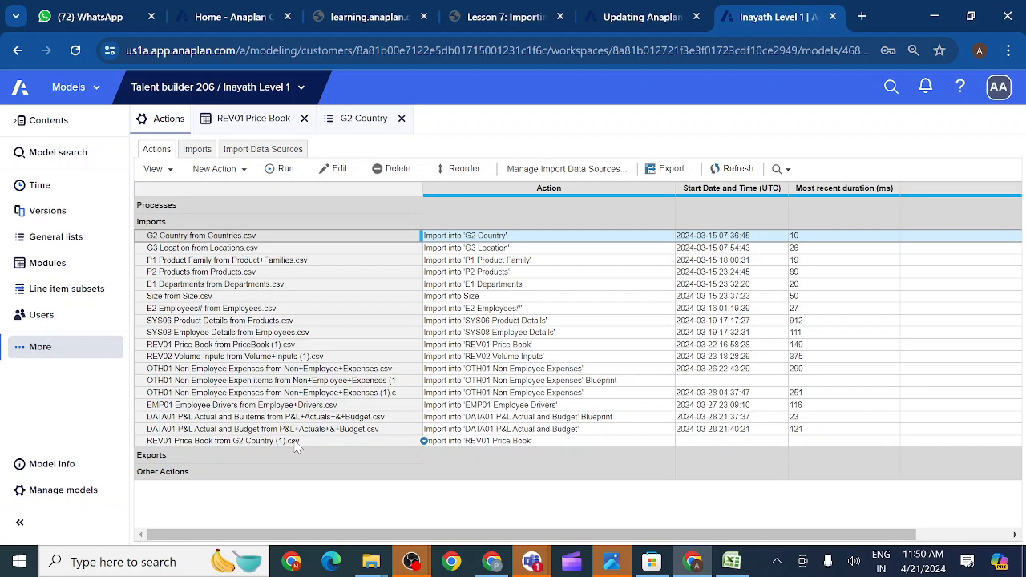
left_click(297, 442)
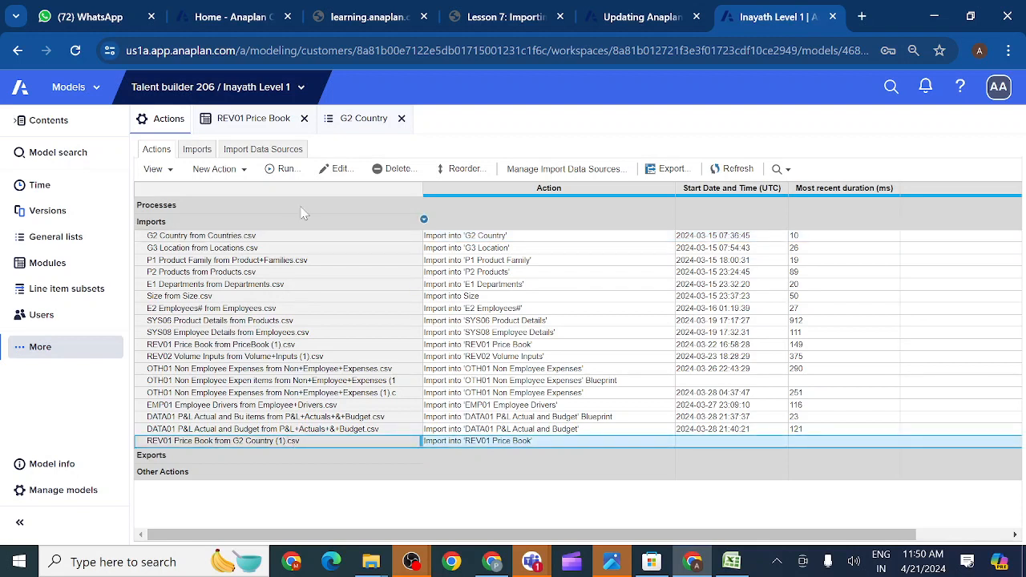
left_click(336, 169)
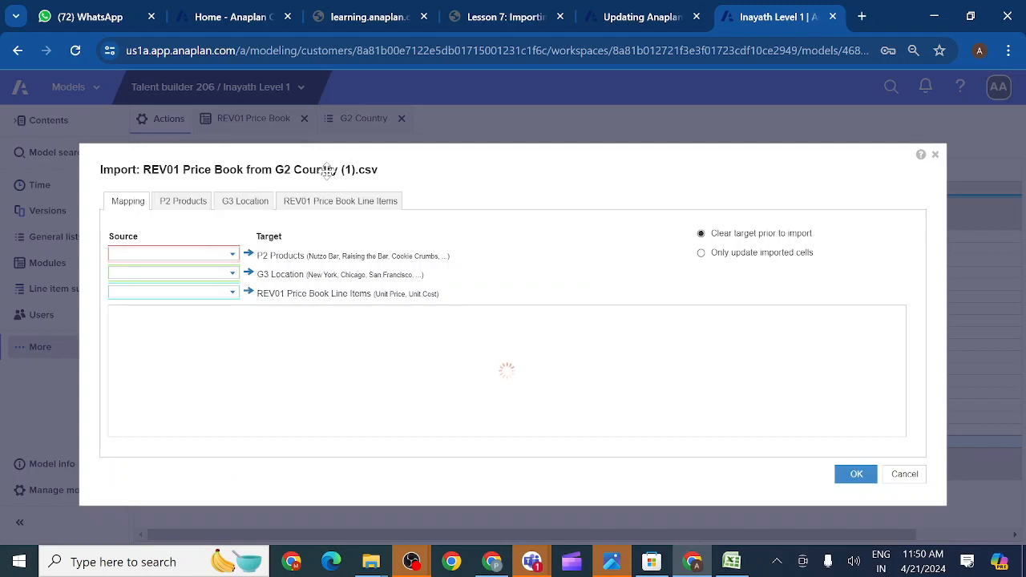
left_click(185, 203)
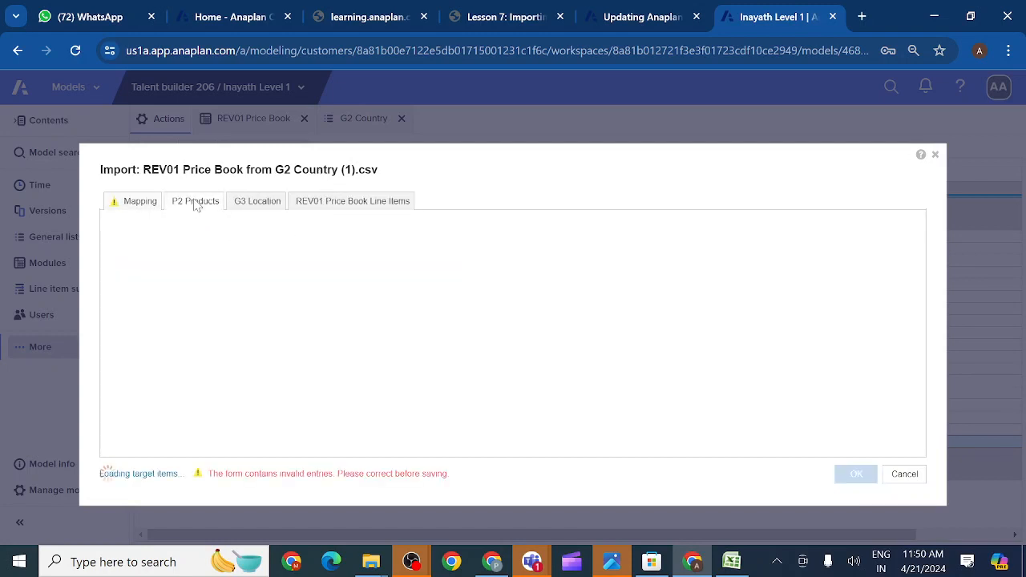
left_click(139, 207)
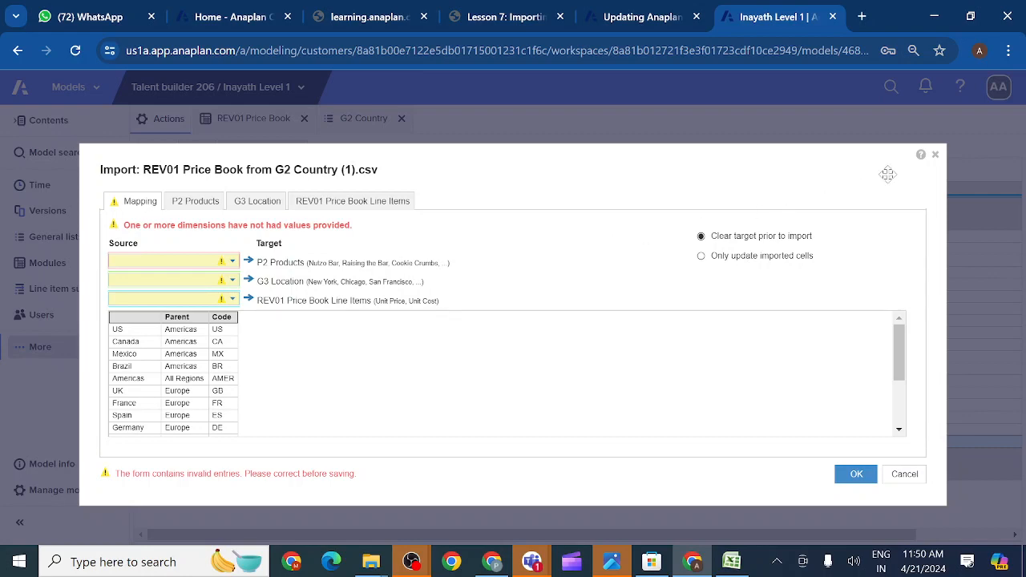
left_click(935, 155)
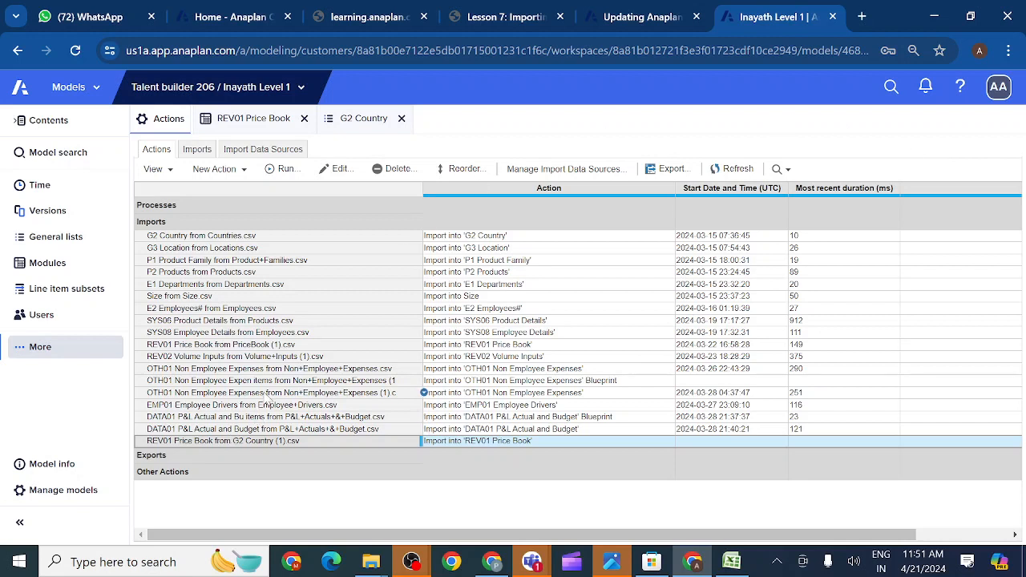
- Select the G3 Location from Locations import and show its Publish to Dashboard options
left_click(211, 250)
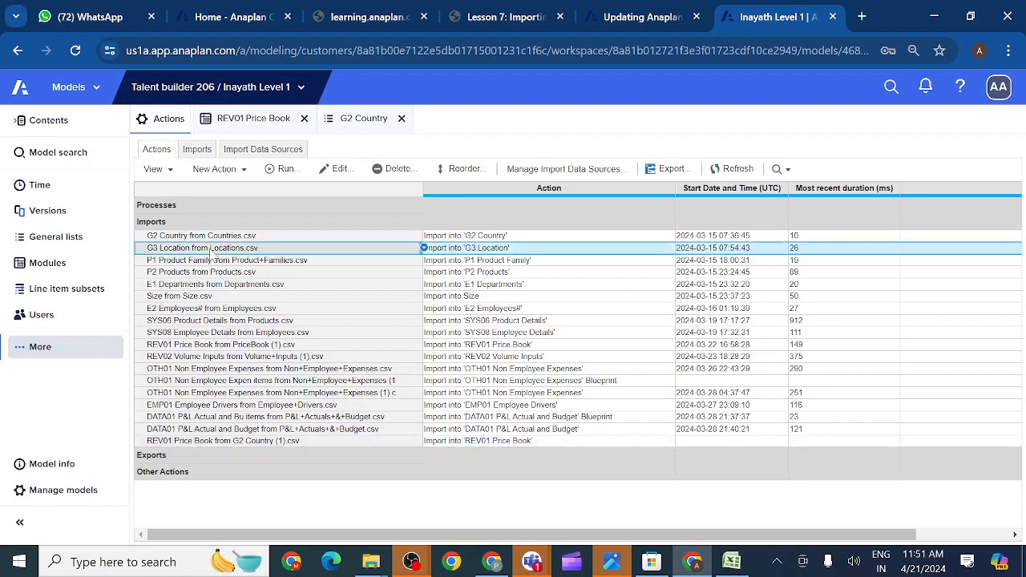
left_click(195, 239)
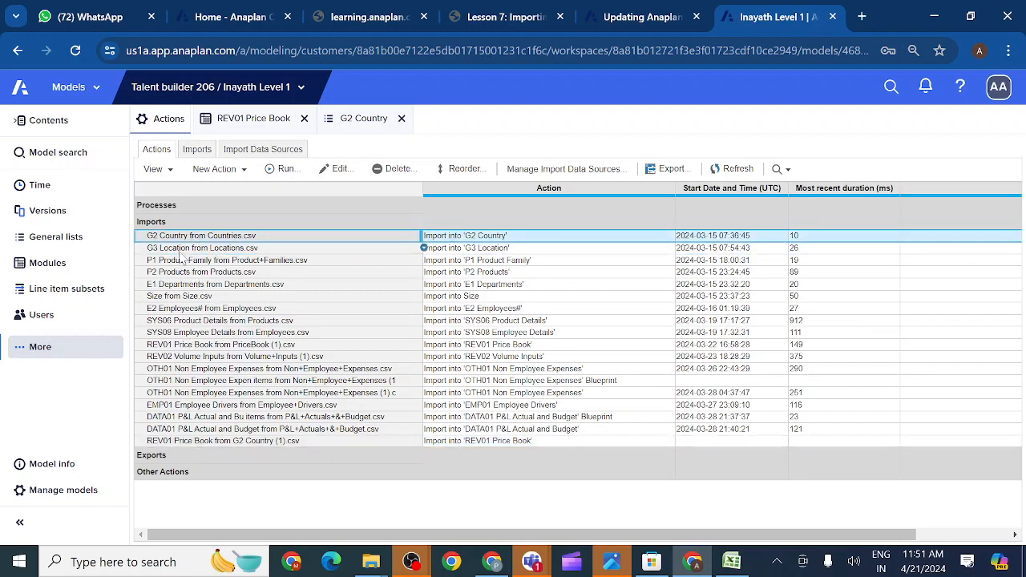
left_click(181, 249)
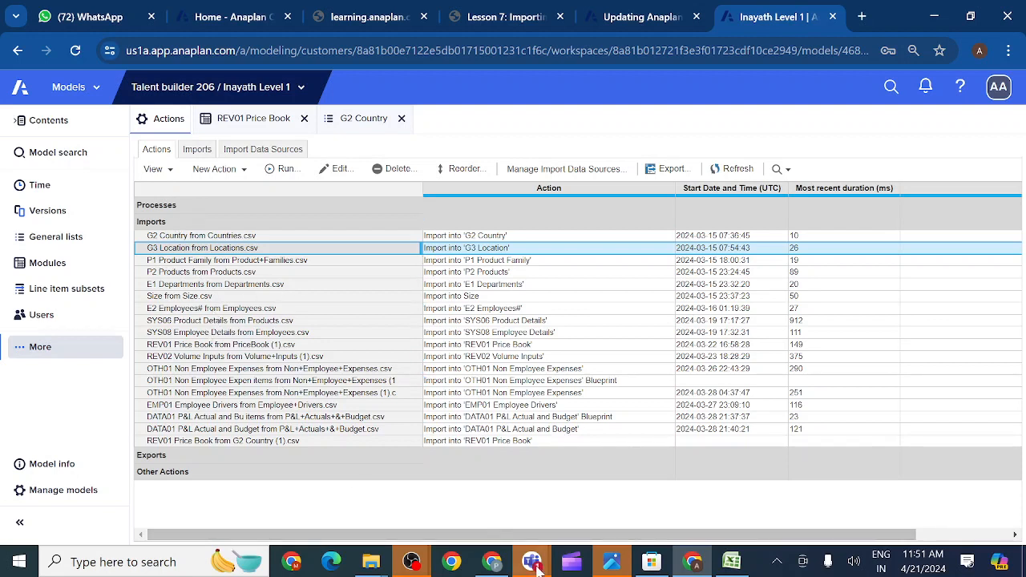
mouse_move(537, 565)
left_click(170, 171)
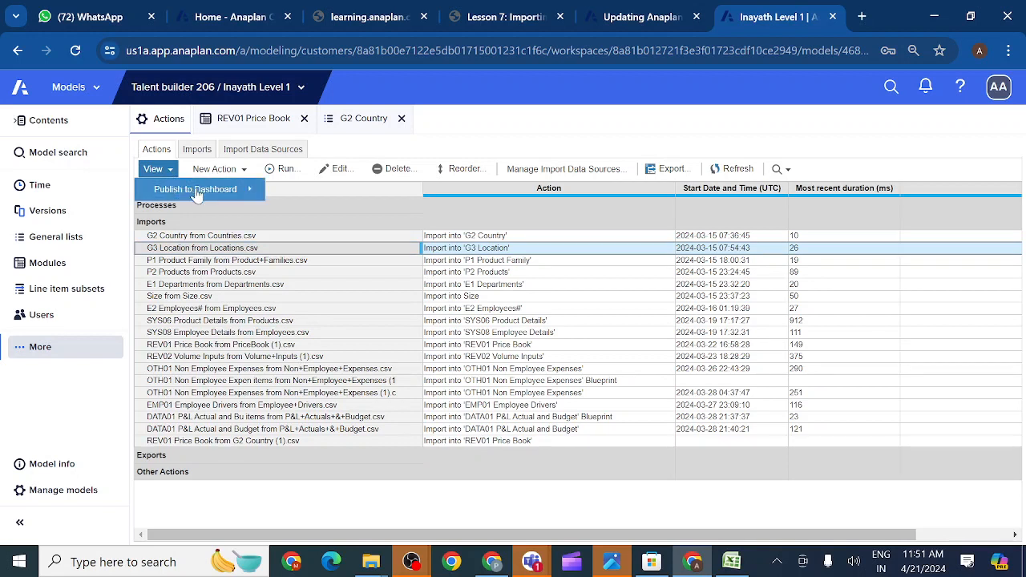
mouse_move(219, 196)
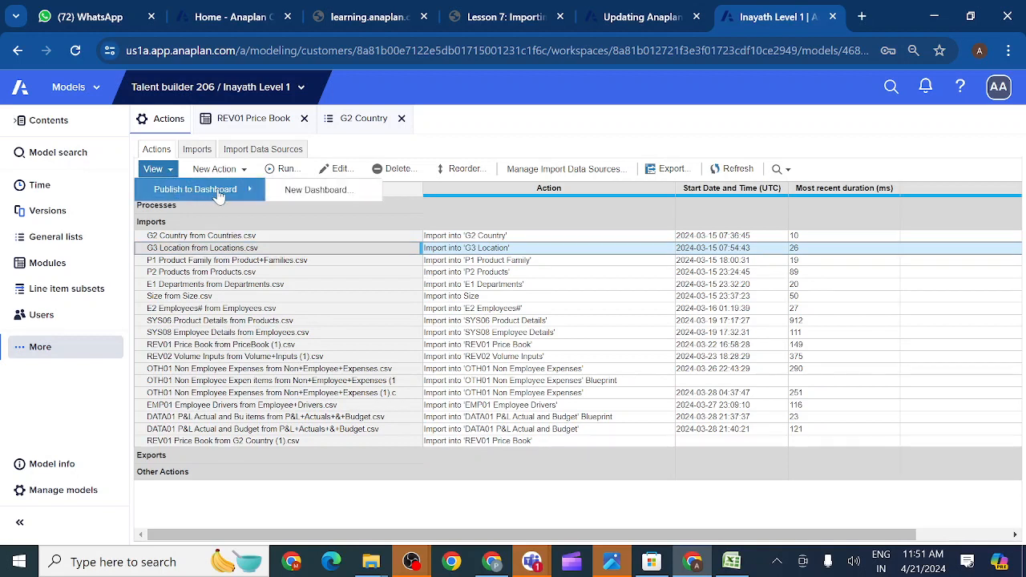
left_click(229, 262)
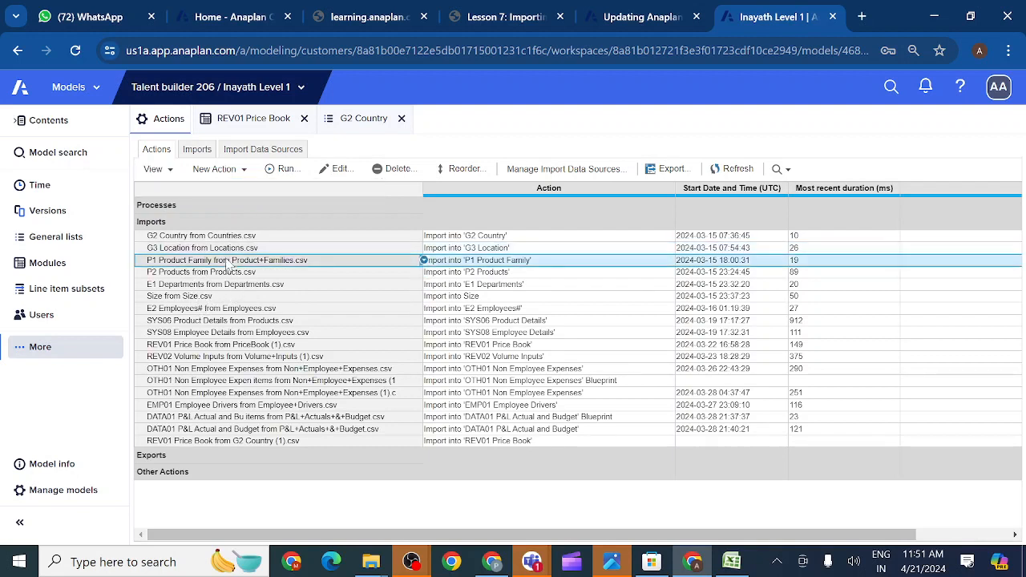
left_click(185, 238)
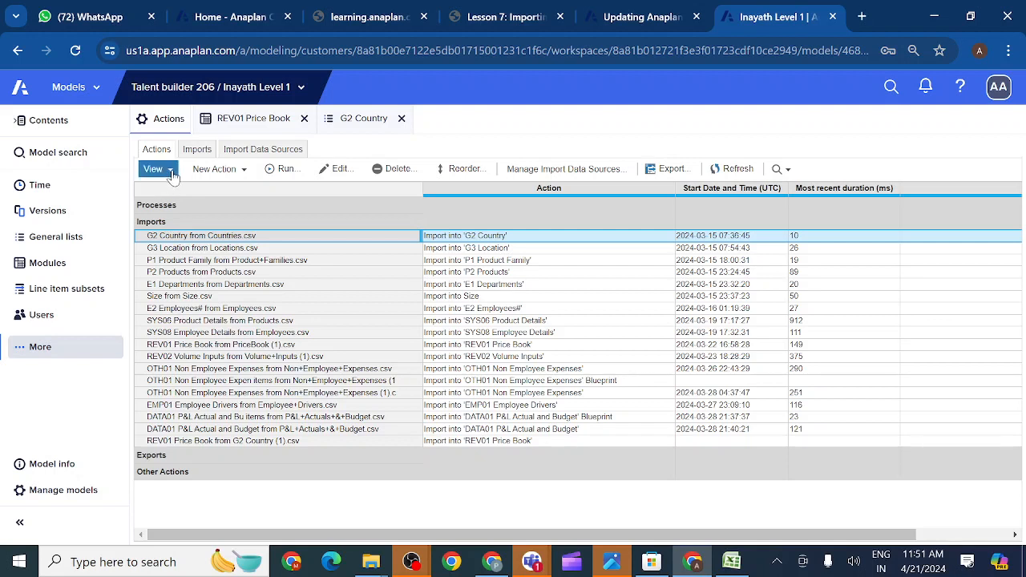
left_click(172, 251)
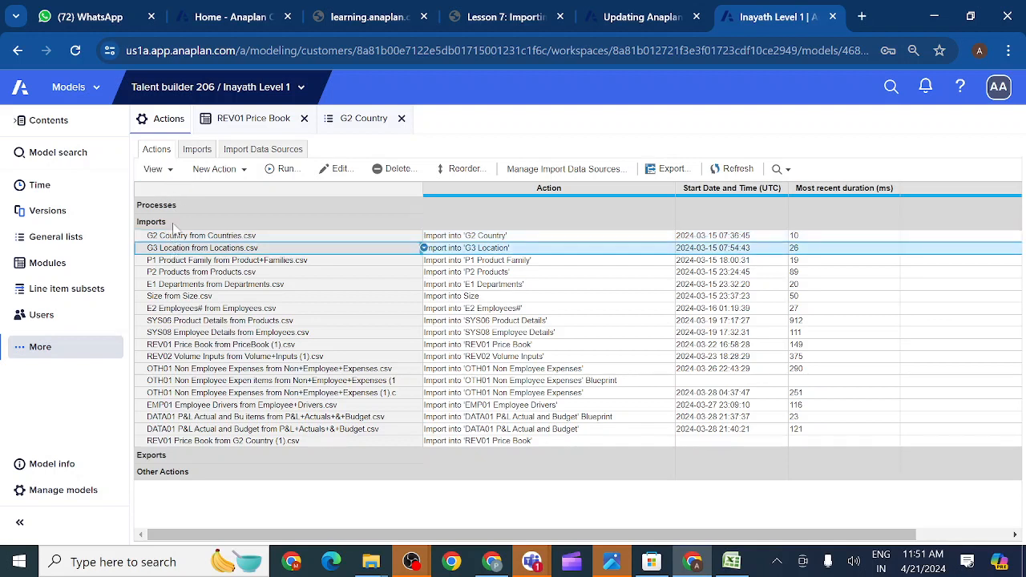
left_click(153, 169)
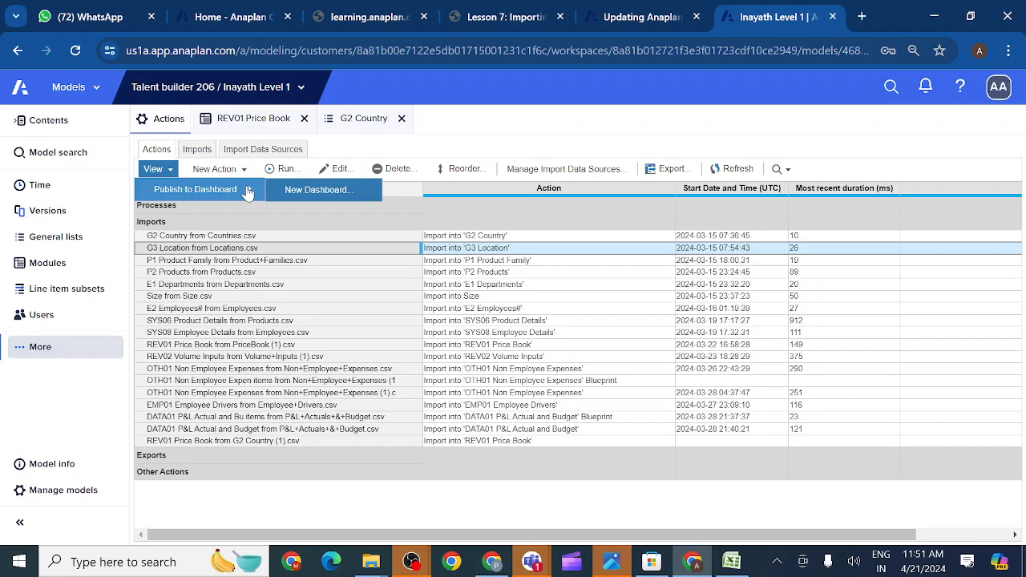
- Cancel a first new-dashboard attempt, then bring up publishing options for the P1 Product Family import
left_click(304, 193)
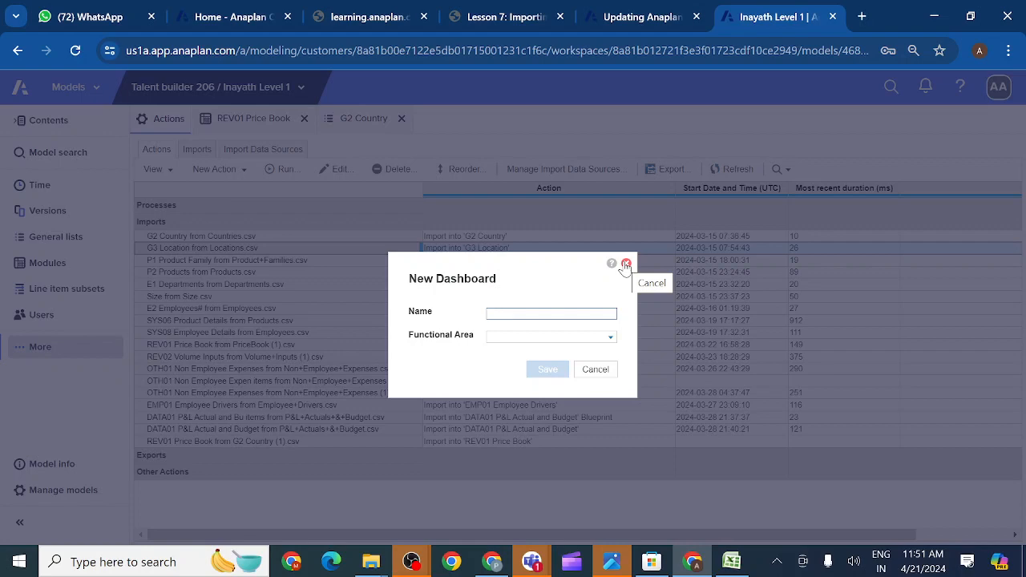
left_click(599, 374)
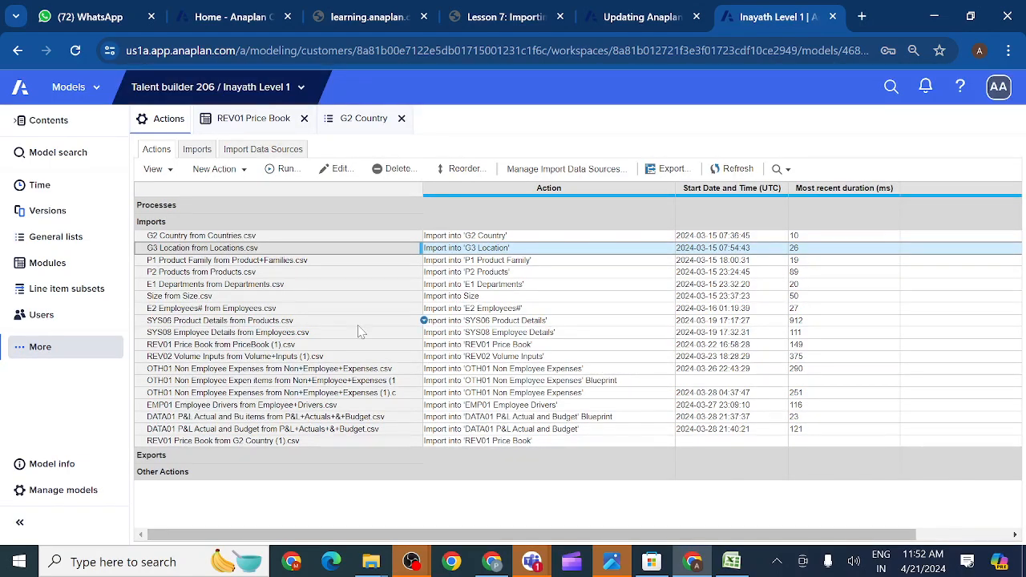
left_click(184, 267)
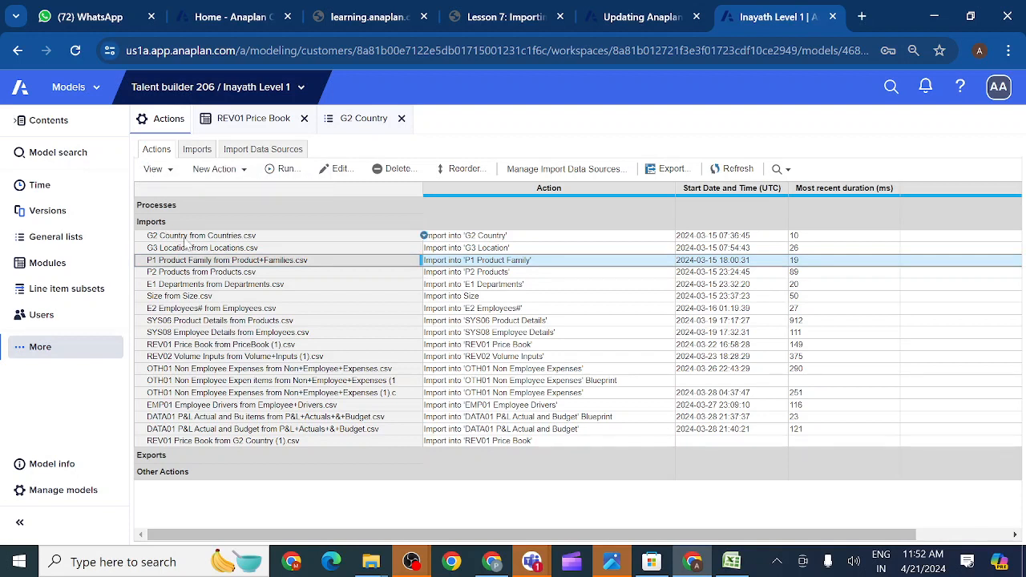
left_click(166, 170)
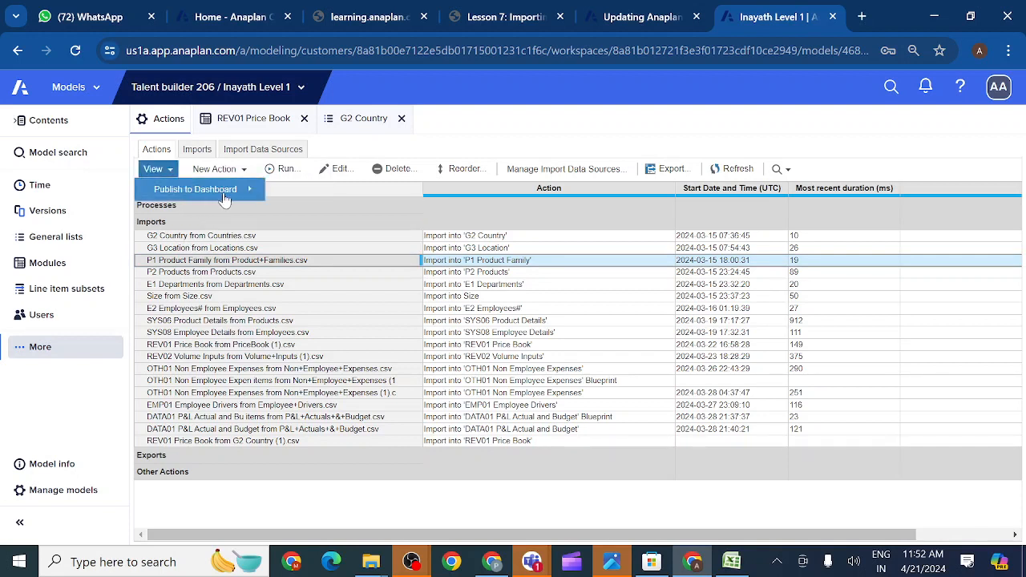
- Draft a new dashboard named 'testing' under Expenses, cancel it, and show the workspace's model list
mouse_move(231, 196)
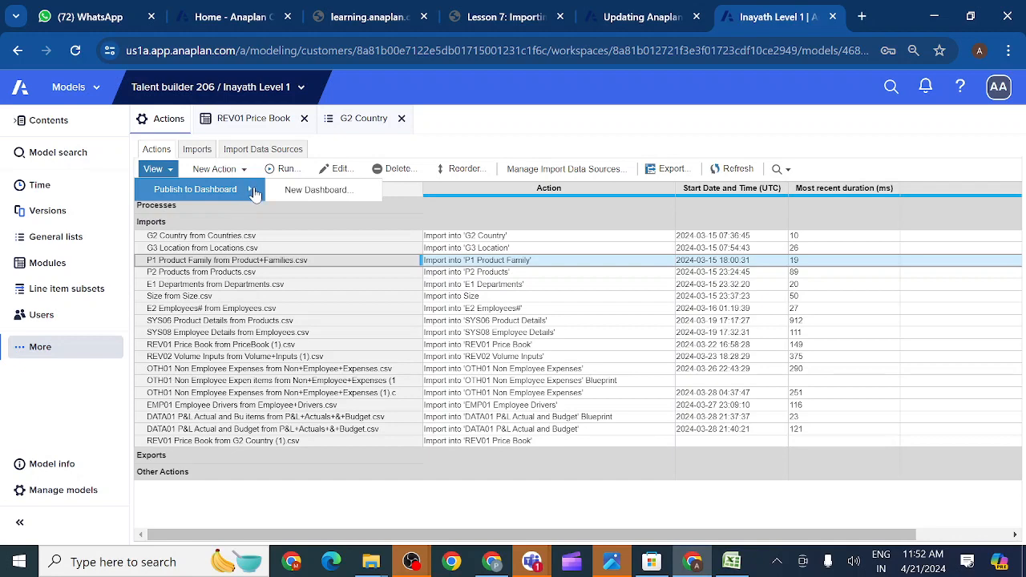
left_click(314, 193)
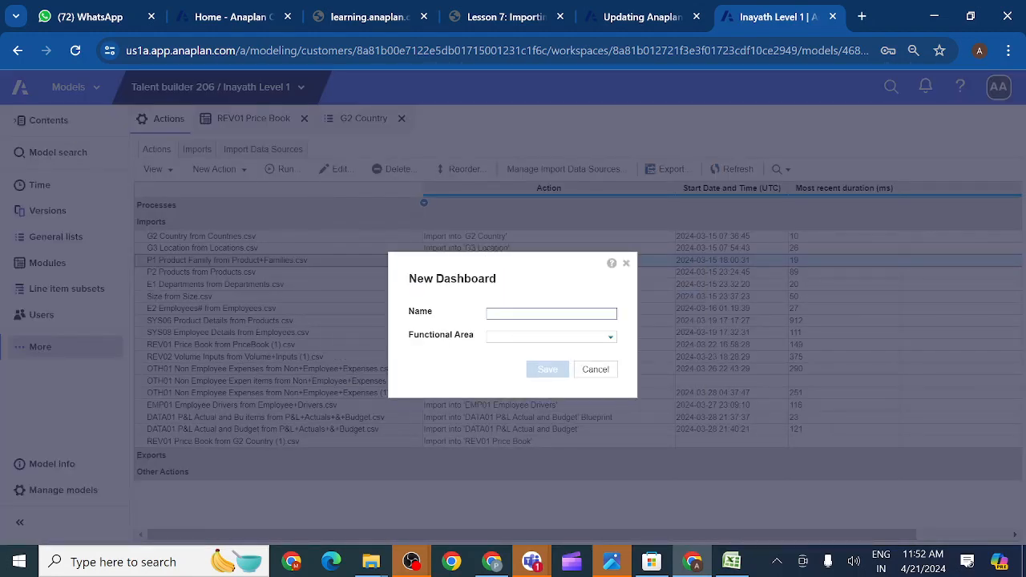
type("te")
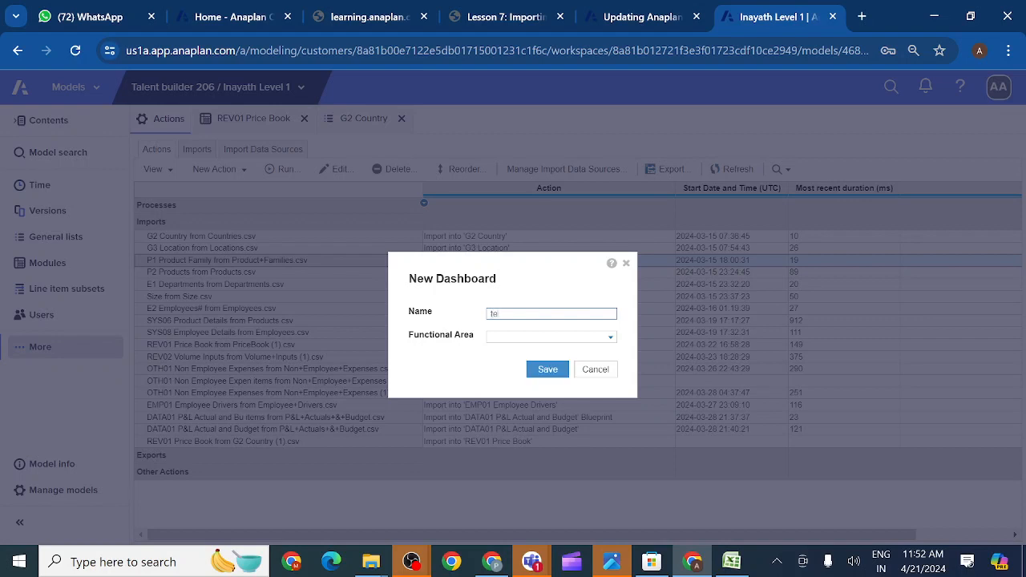
type("sting")
left_click(610, 338)
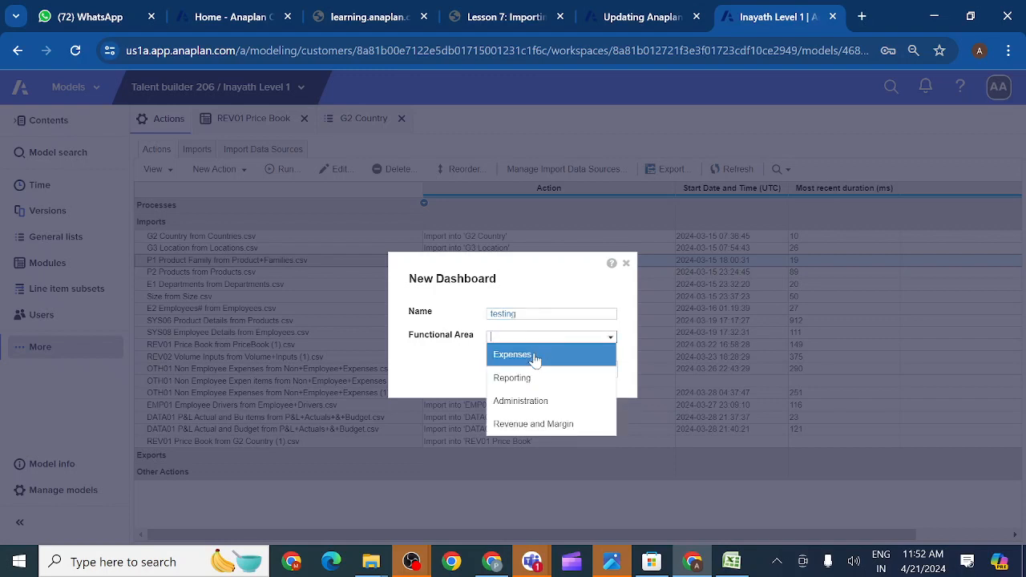
left_click(536, 358)
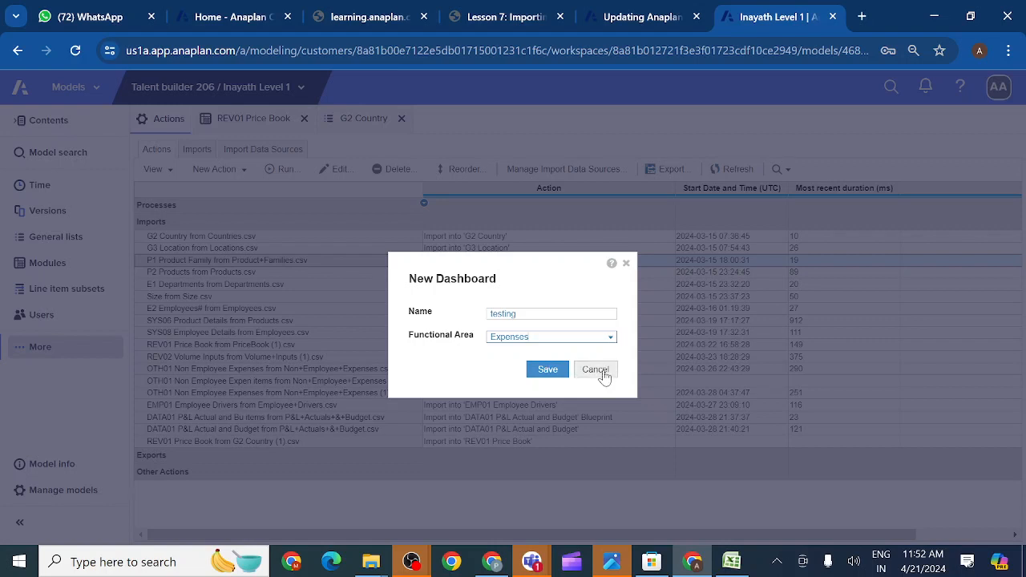
left_click(627, 266)
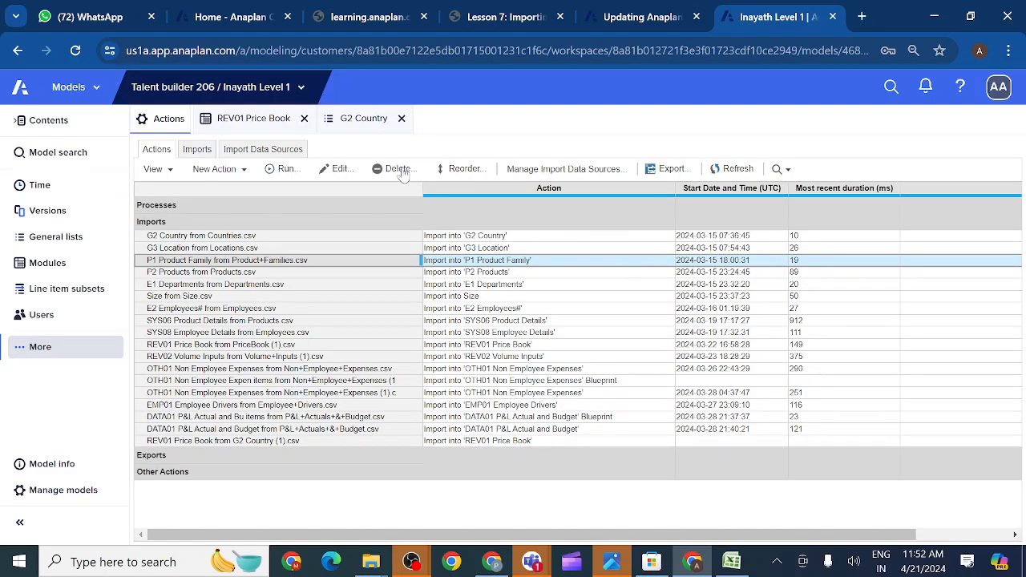
left_click(302, 89)
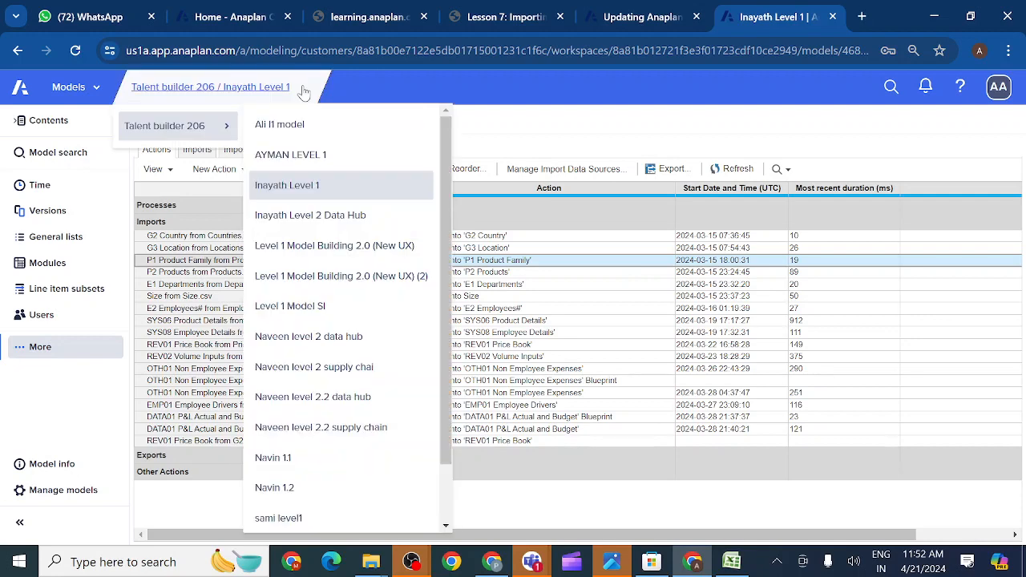
- Switch to Level 1 Model Building 2.0 (New UX) (2), go to Actions, and select Load Locations
left_click(326, 281)
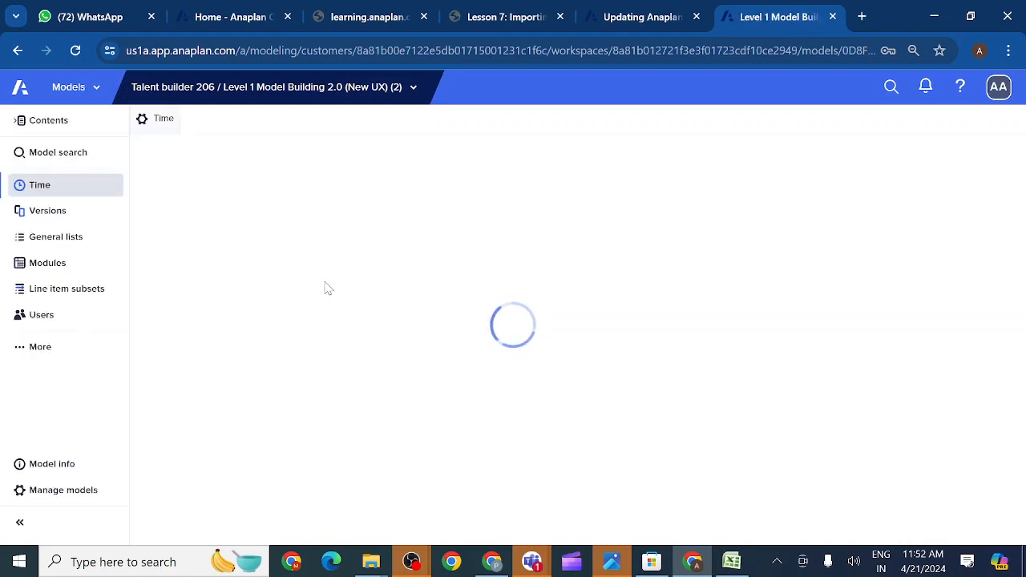
left_click(24, 346)
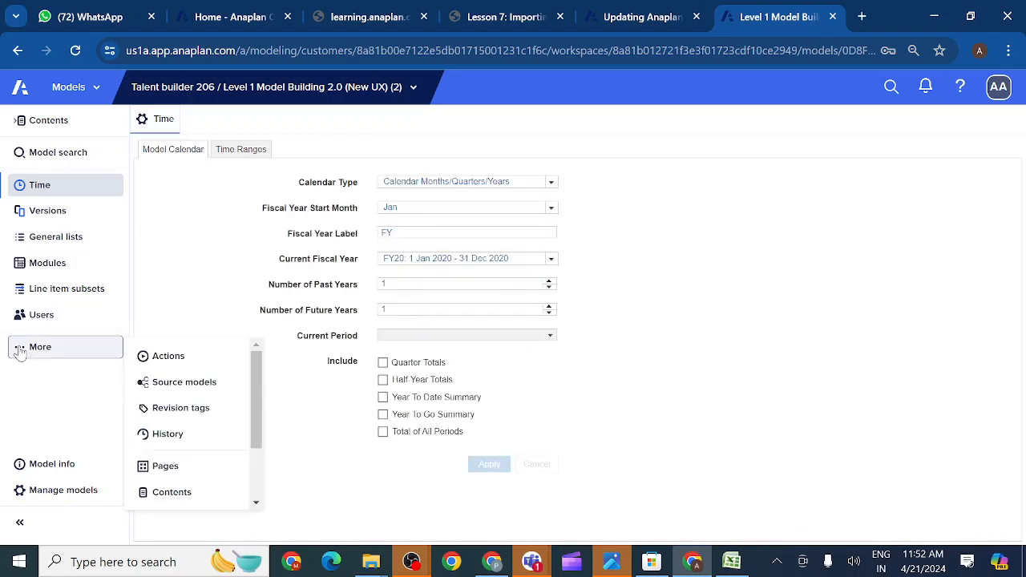
left_click(181, 360)
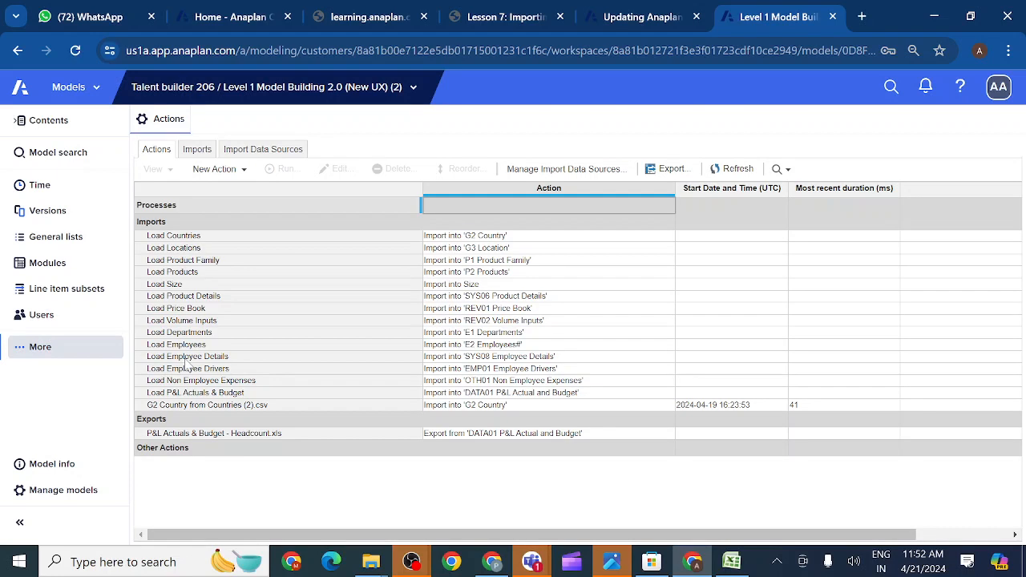
left_click(183, 251)
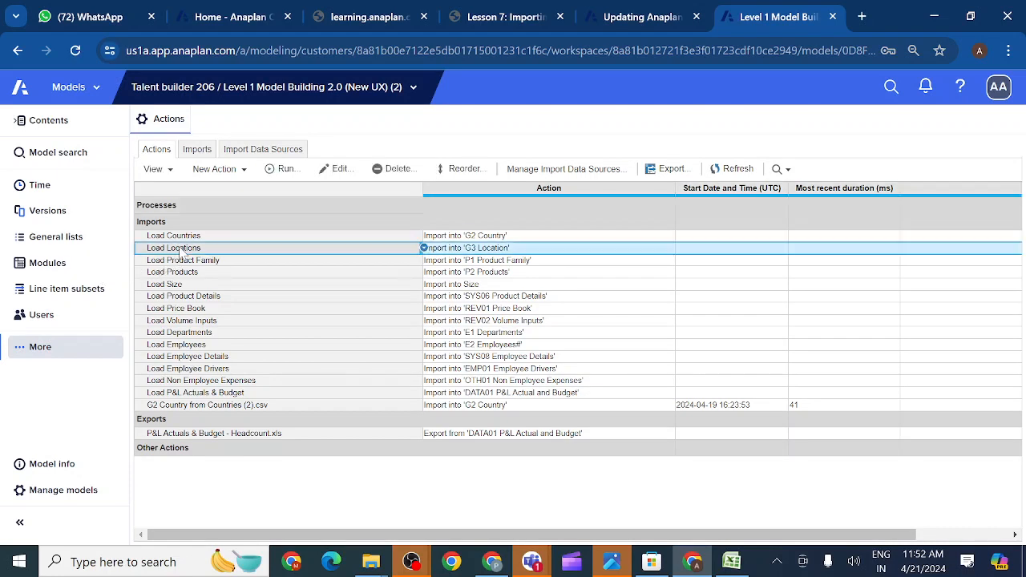
- Publish Load Locations to Margin Calculation DB and drag its button beside Load Countries
left_click(172, 173)
mouse_move(245, 194)
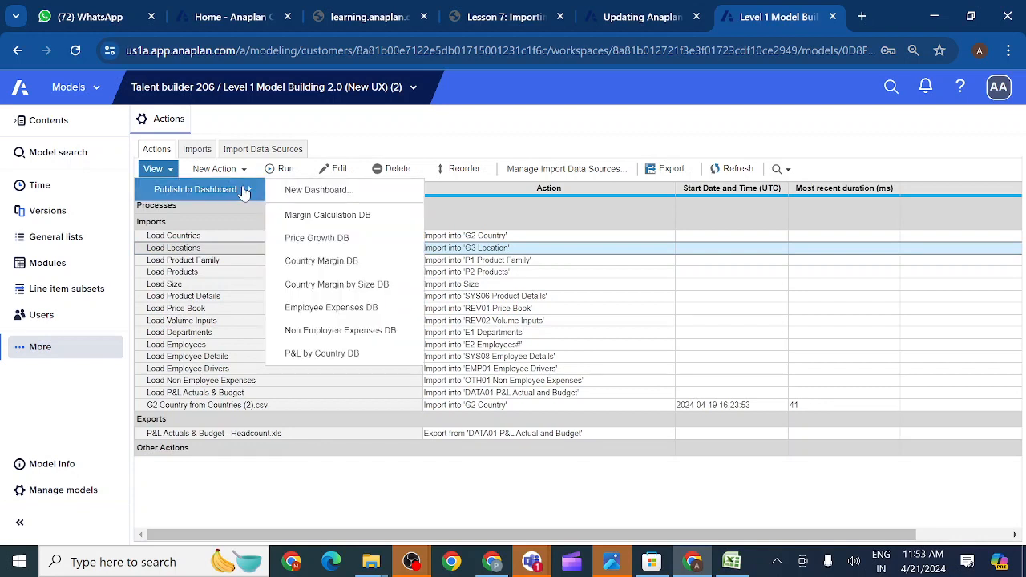
left_click(333, 222)
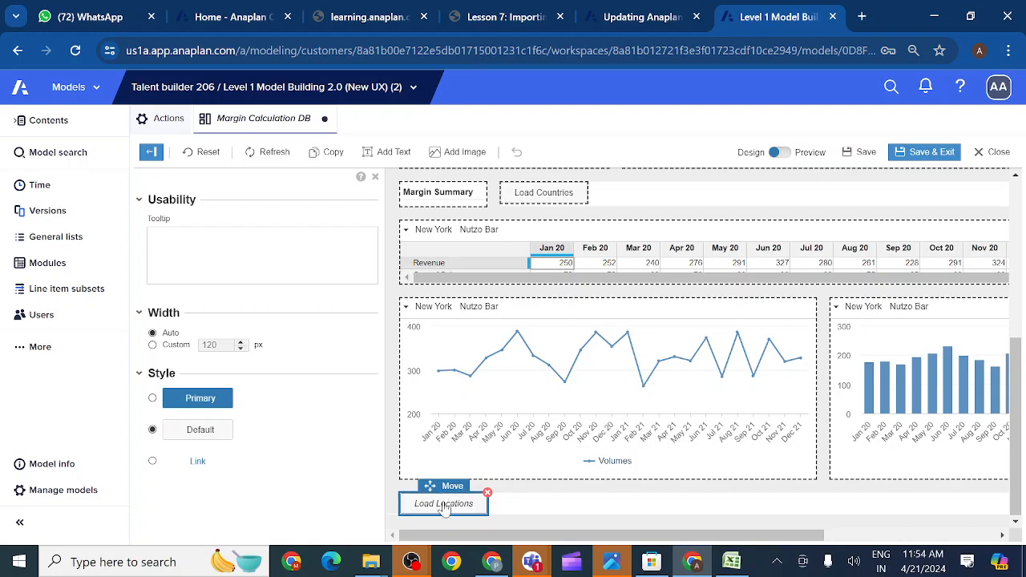
left_click_drag(432, 486, 676, 179)
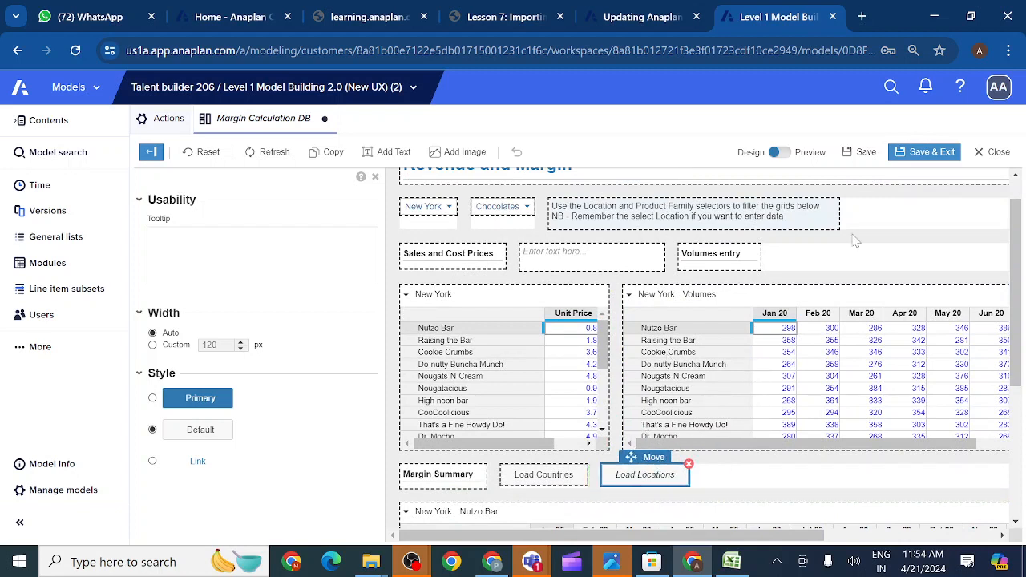
- Save and exit the dashboard, then launch Load Locations from its new button
left_click(930, 154)
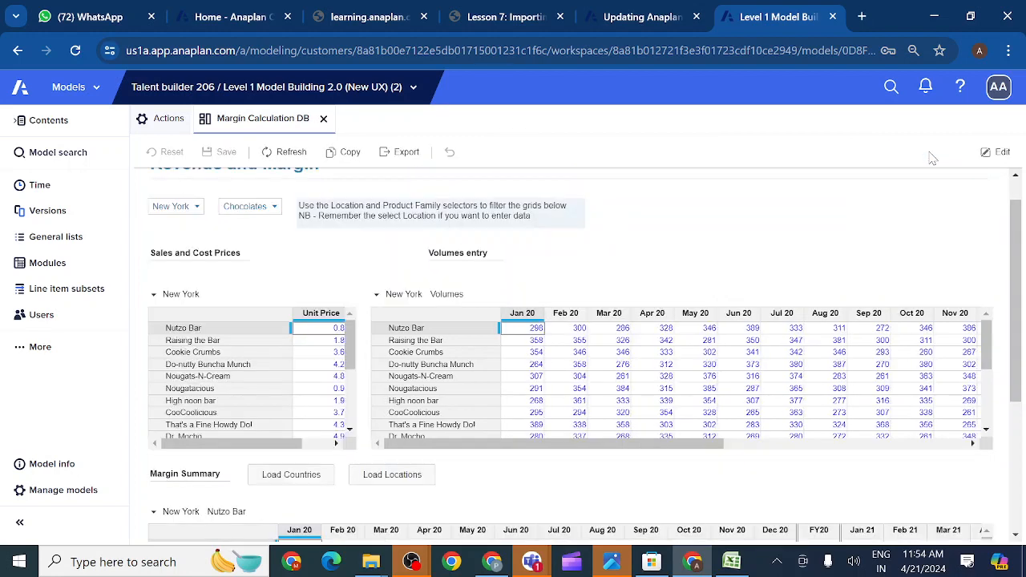
left_click(392, 482)
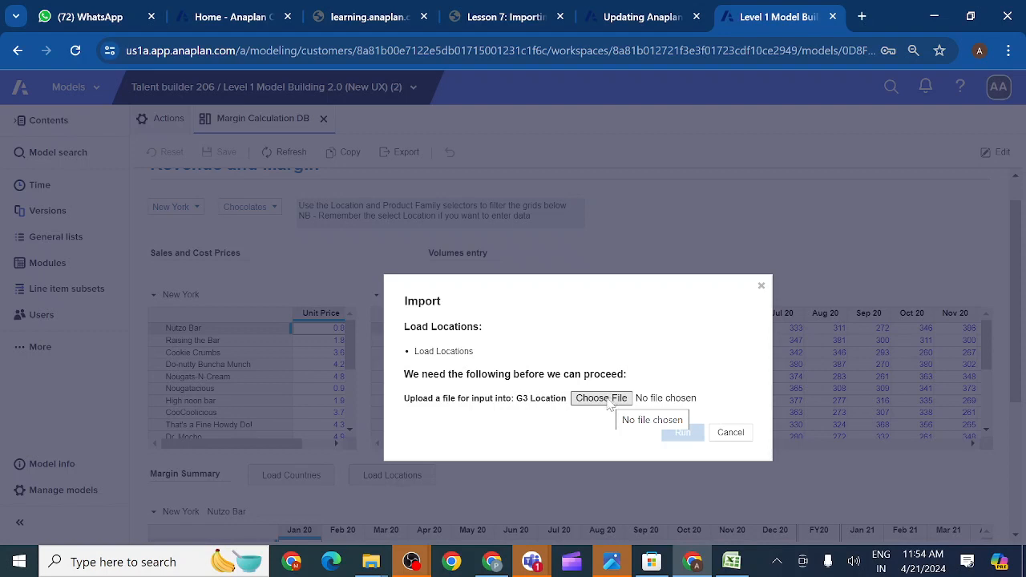
- Run Load Locations with Locations (1).csv uploaded as the G3 Location source file
left_click(609, 406)
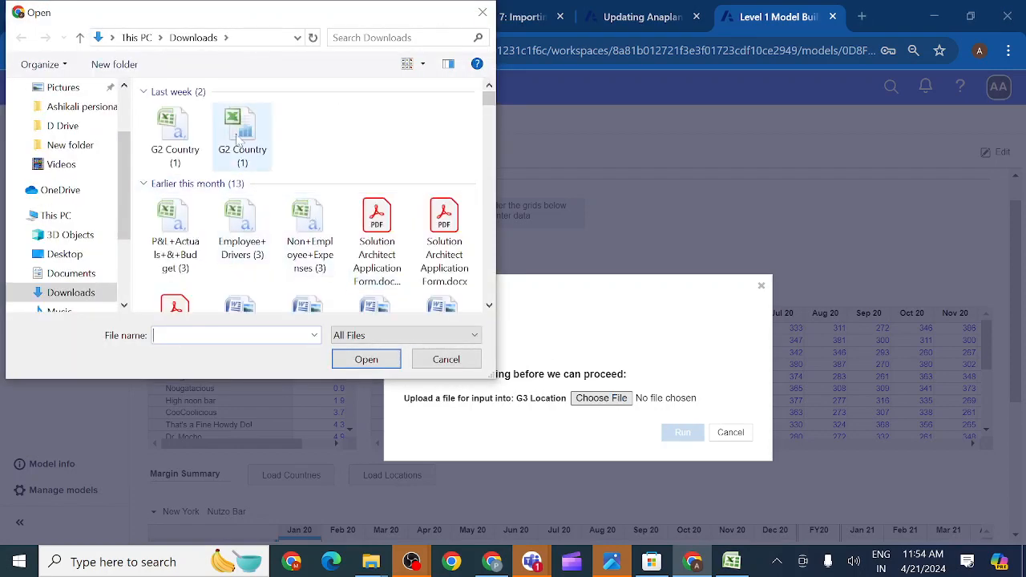
type("lo")
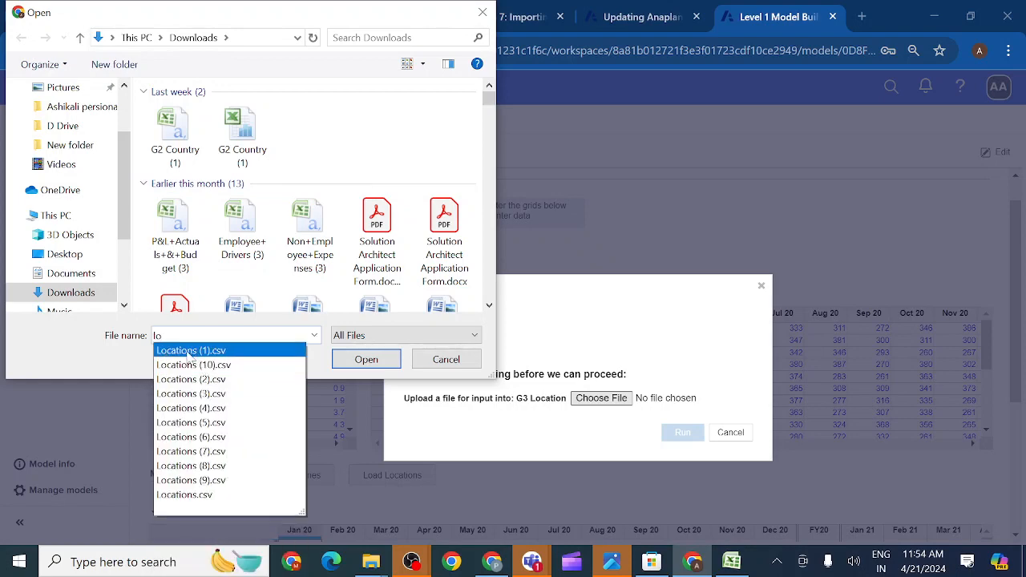
left_click(188, 354)
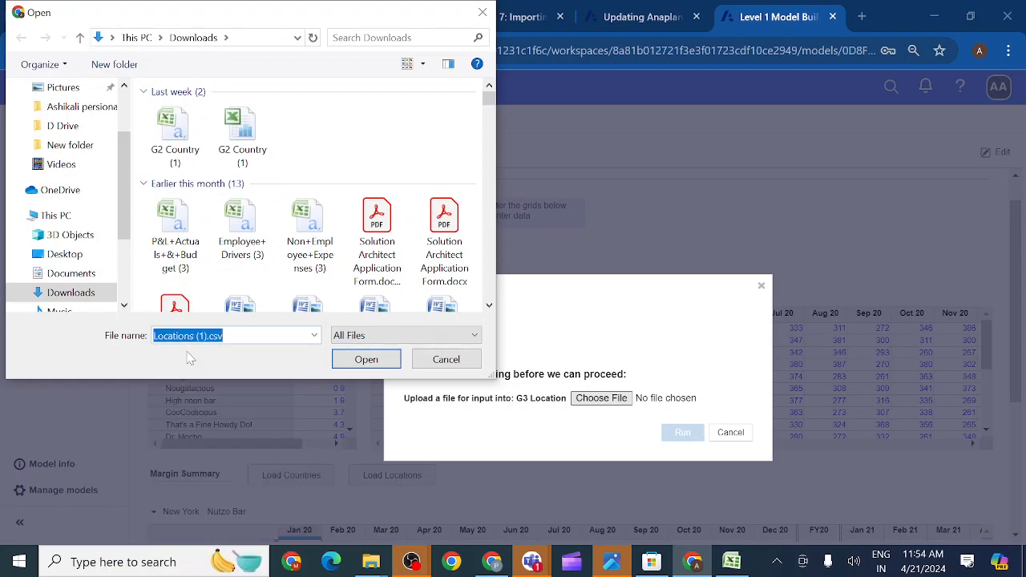
left_click(371, 361)
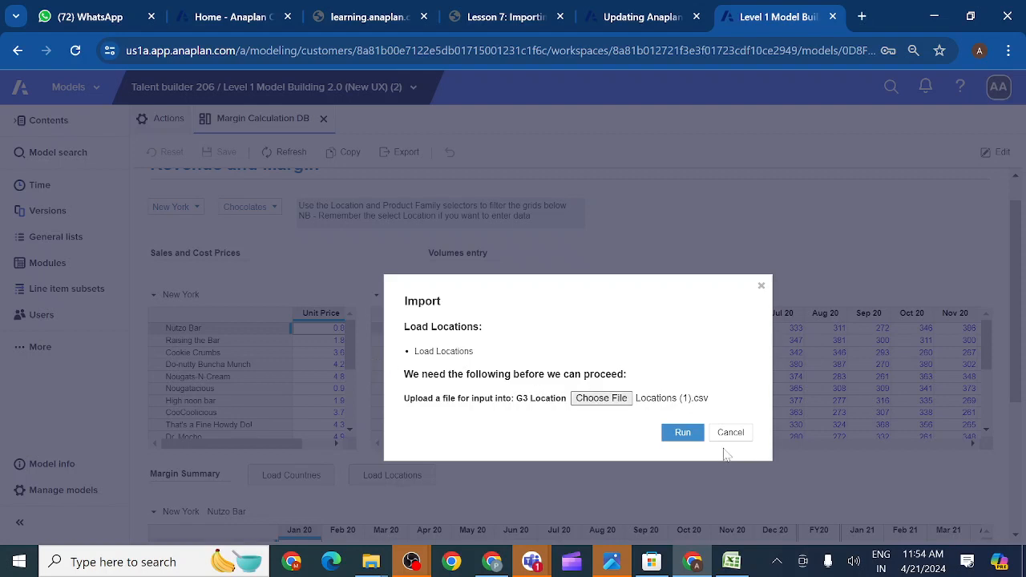
left_click(680, 437)
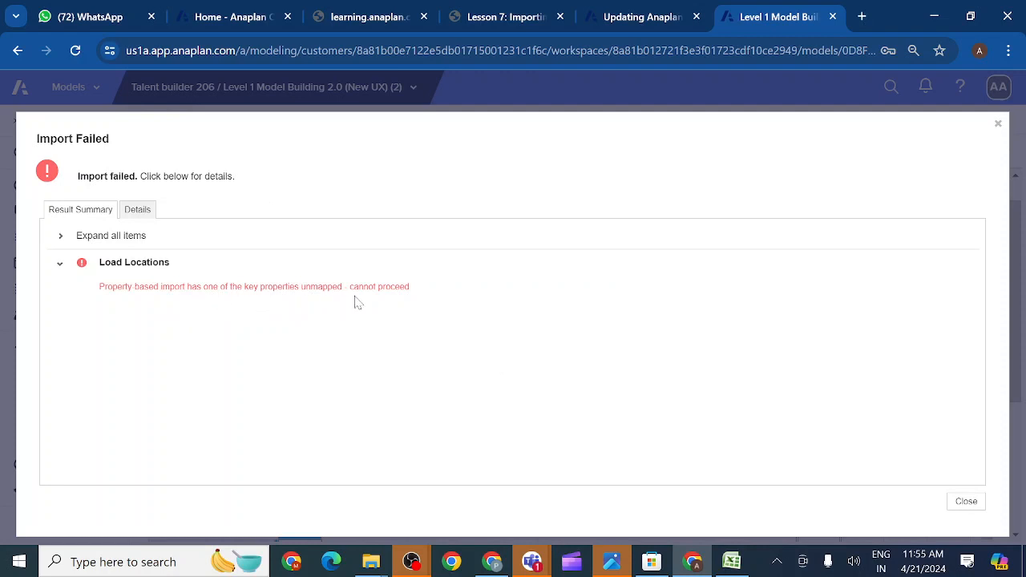
- Review the failed import's Details and Result Summary, close the report, and return to Actions
left_click(138, 212)
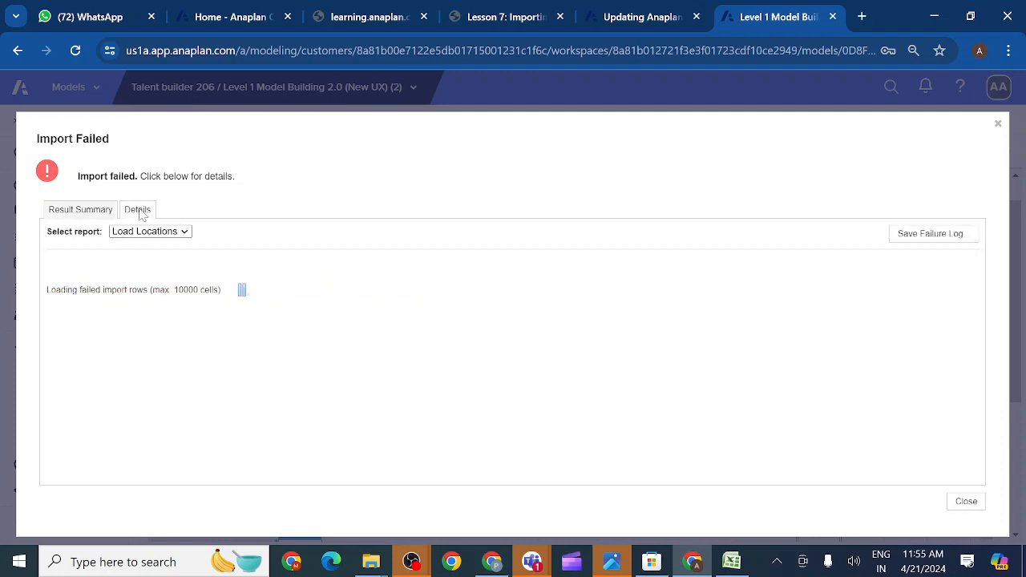
left_click(91, 213)
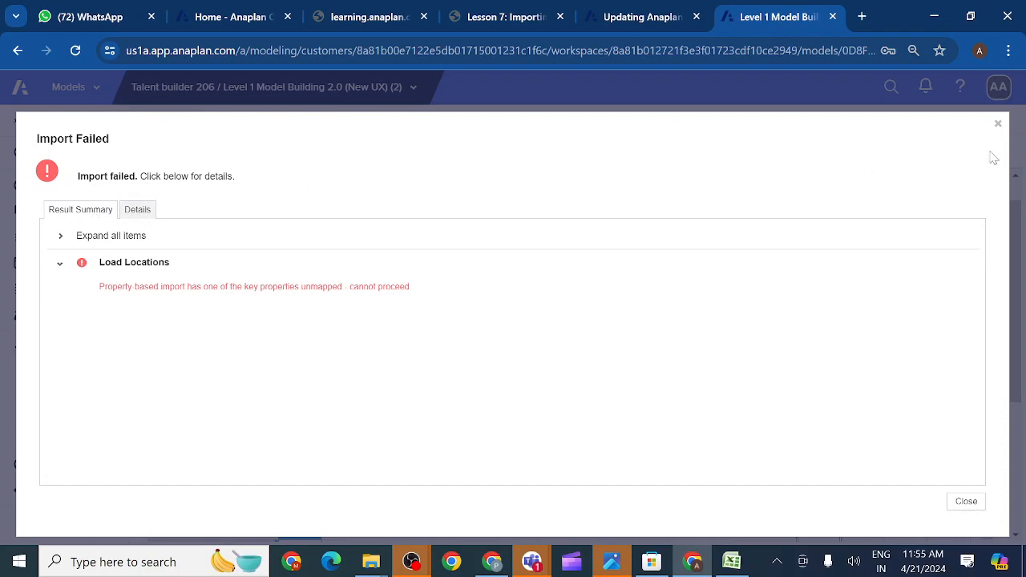
left_click(998, 124)
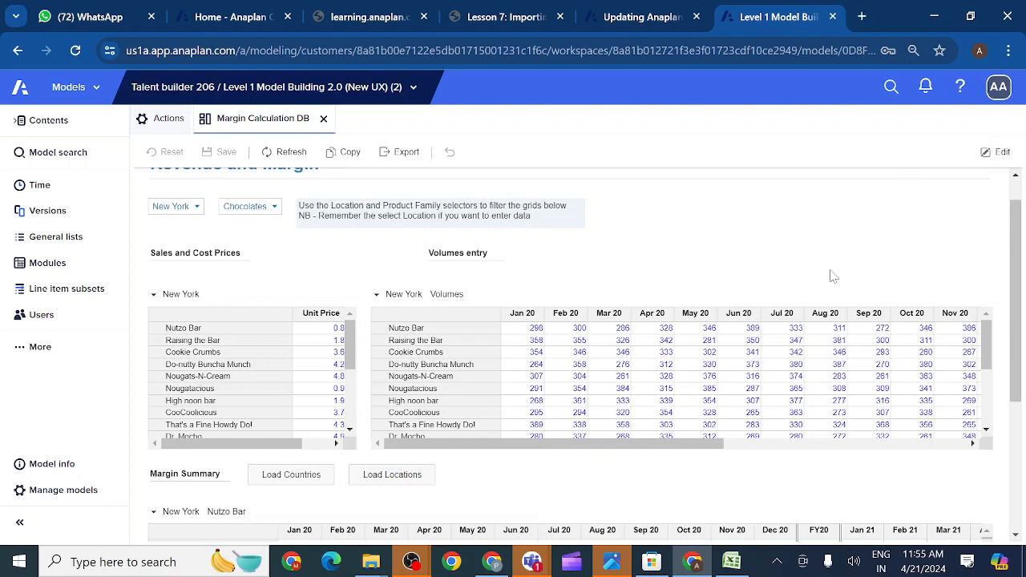
left_click(22, 350)
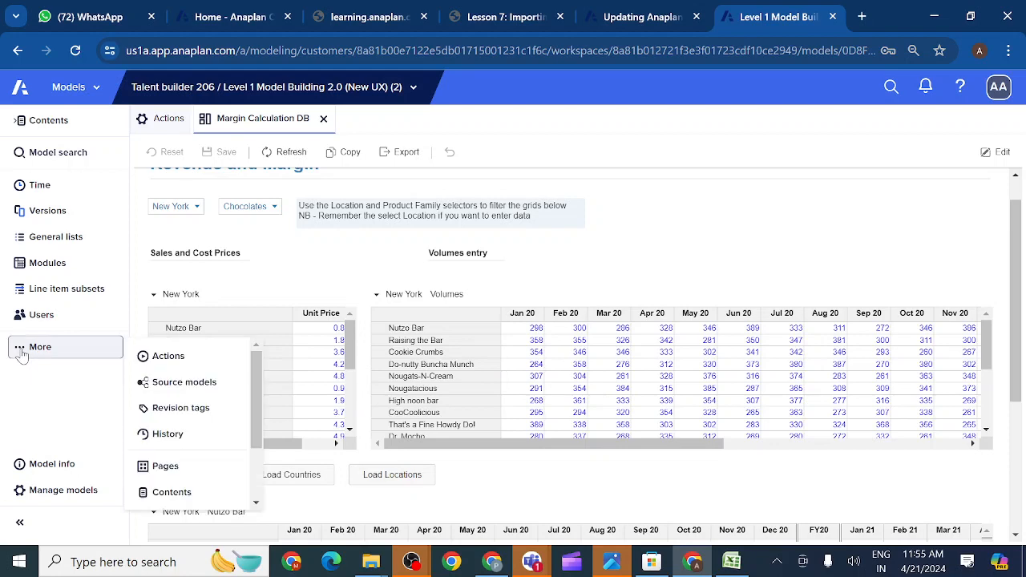
left_click(167, 357)
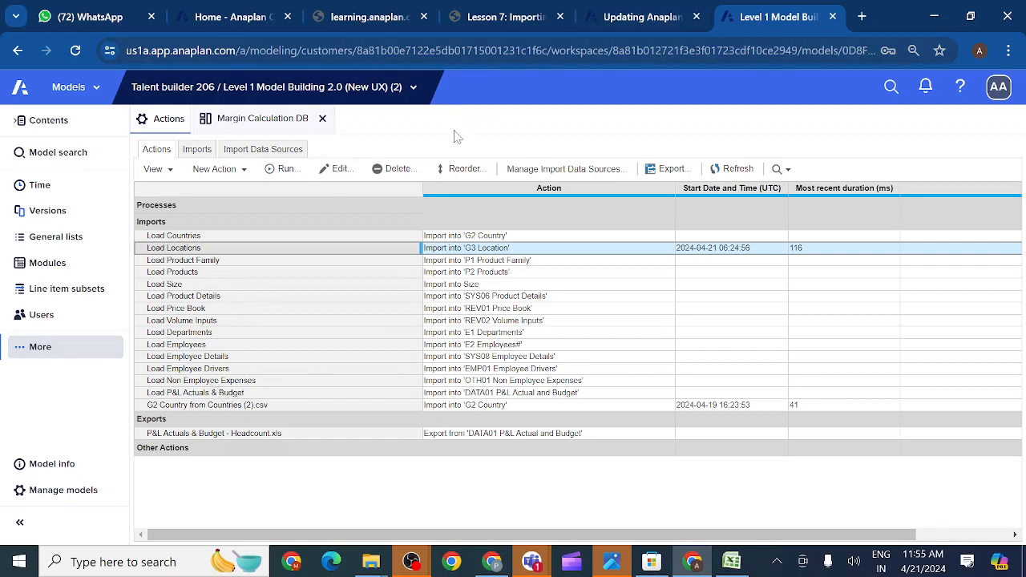
- Return to Margin Calculation DB and scroll the Volumes grid down to the Chocolates total
left_click(257, 120)
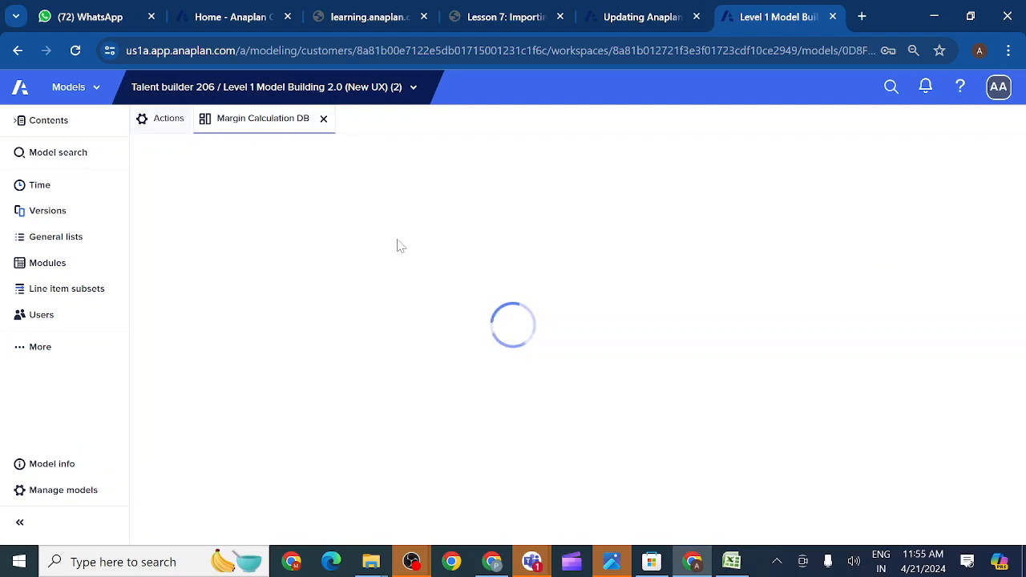
scroll(503, 340, "down", 3)
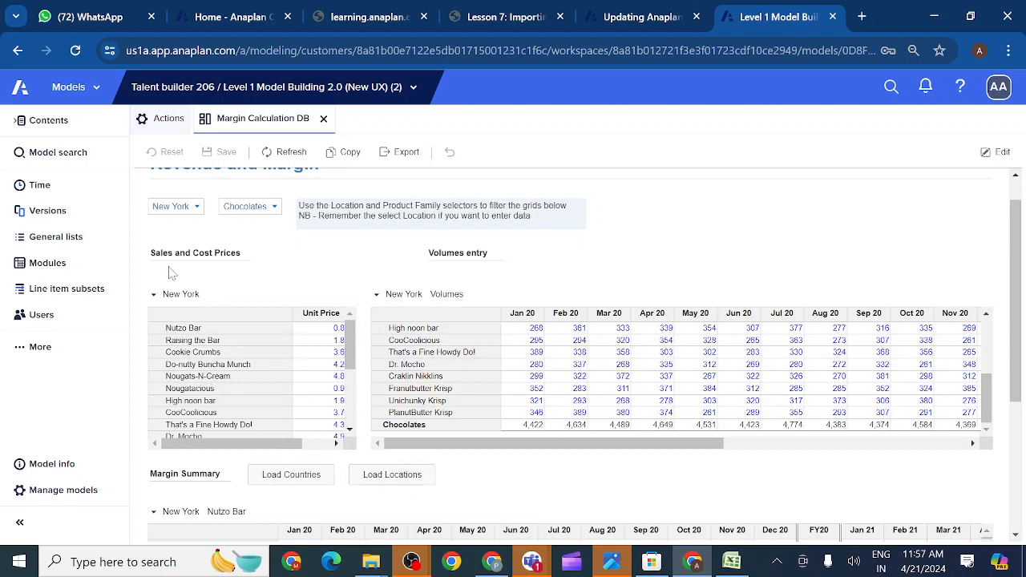
- Return to the model's Actions list, select the Processes section and open the New Action menu
left_click(165, 121)
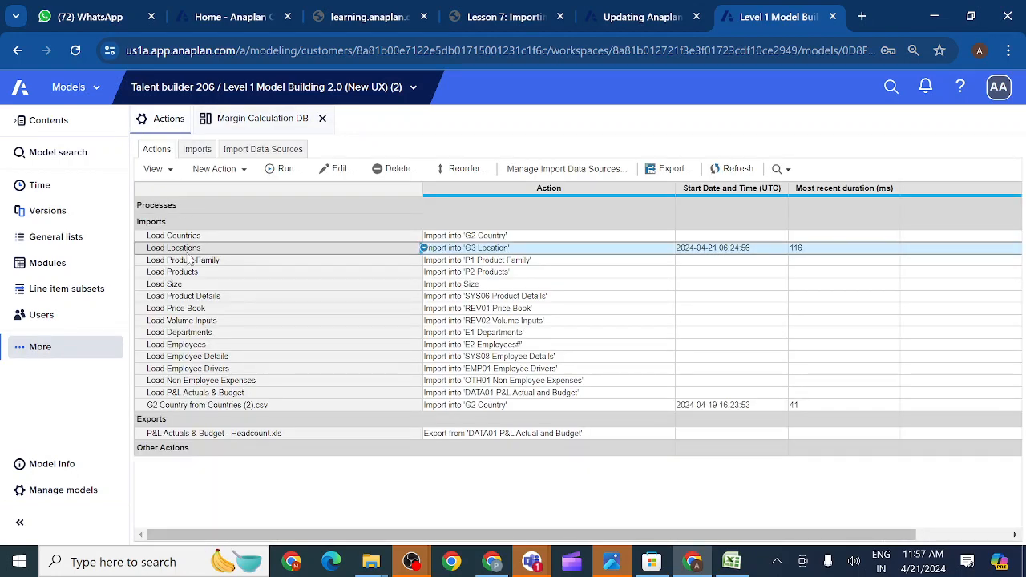
left_click(158, 207)
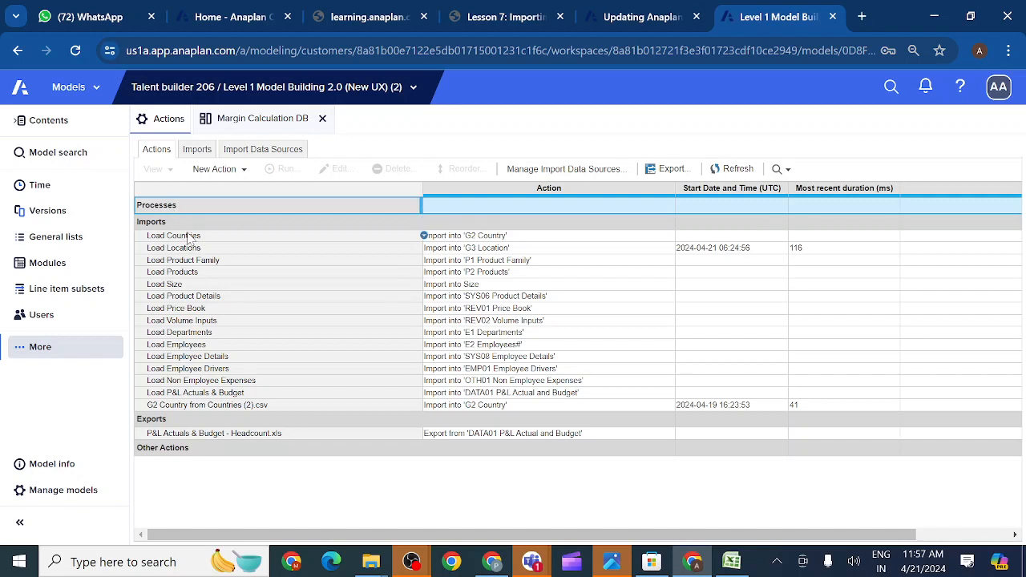
left_click(189, 237)
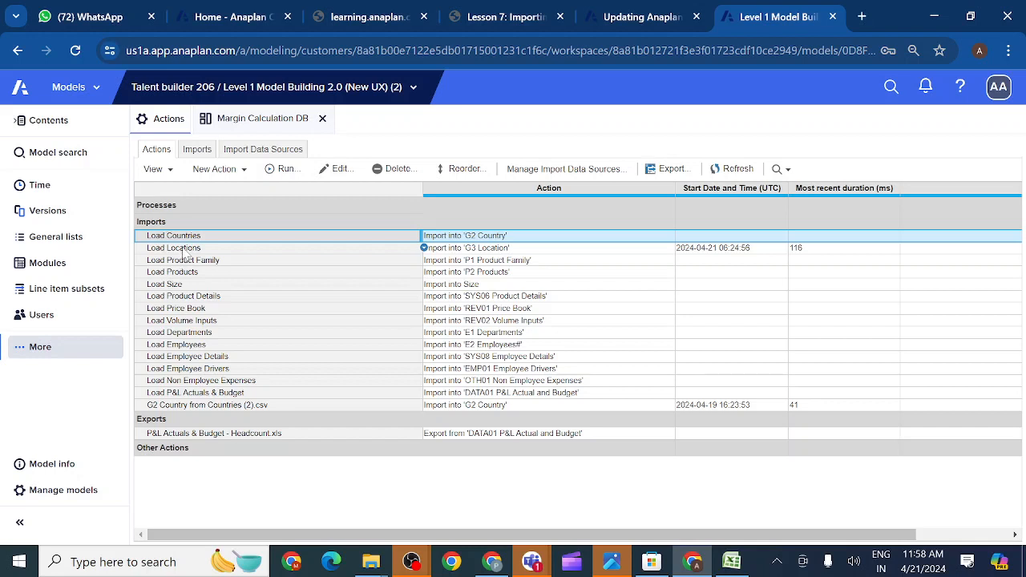
left_click(170, 207)
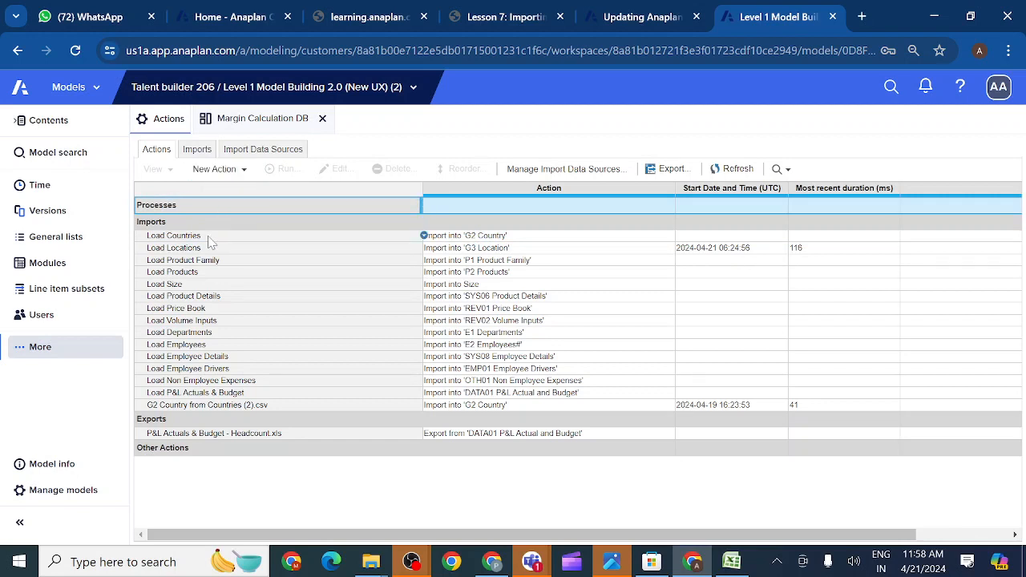
left_click(245, 176)
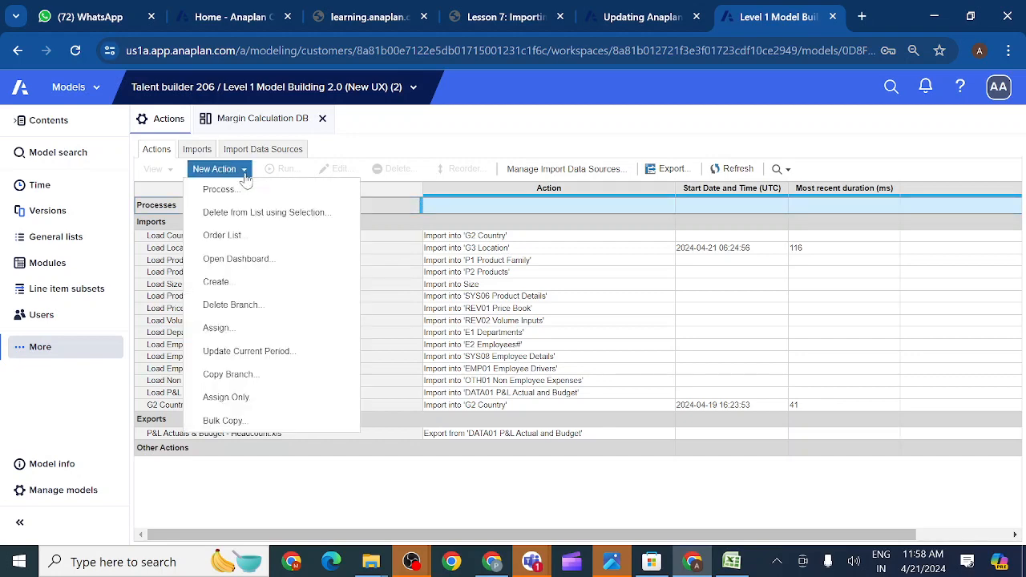
- Create a new process named 'test'
left_click(246, 193)
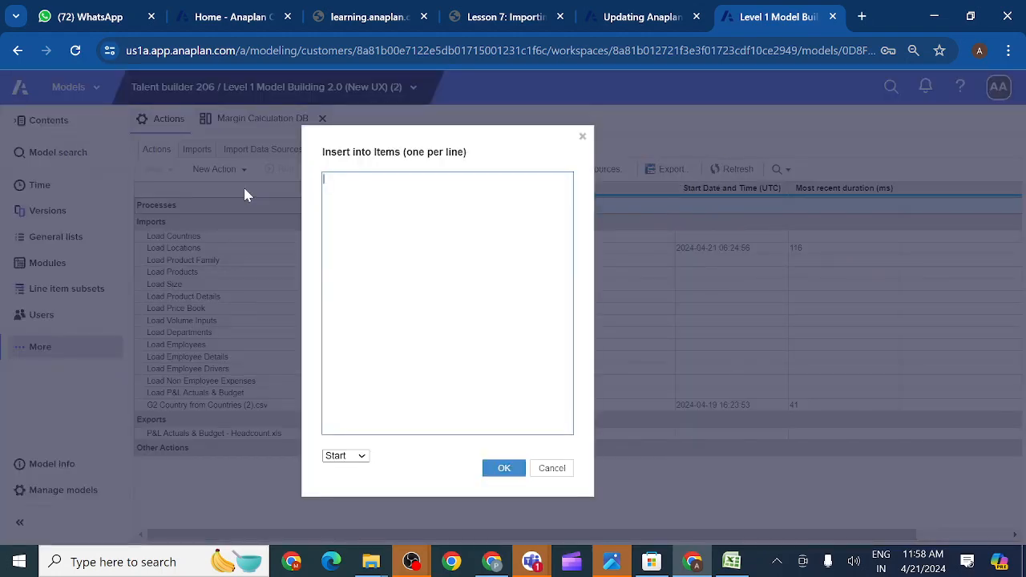
type("test")
left_click(507, 473)
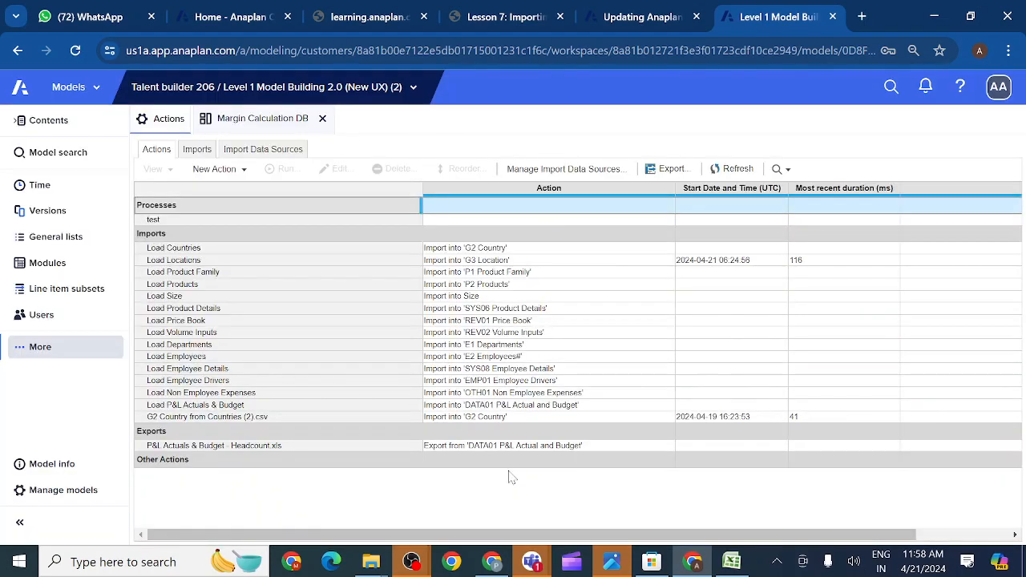
- Add the Load Countries and Load Locations imports as the test process's steps
left_click(309, 218)
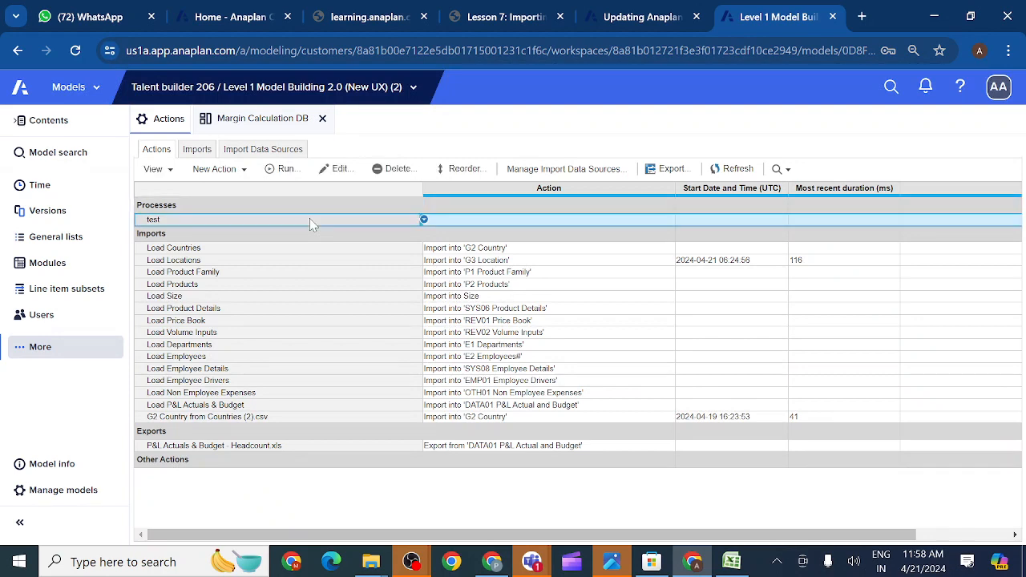
left_click(337, 170)
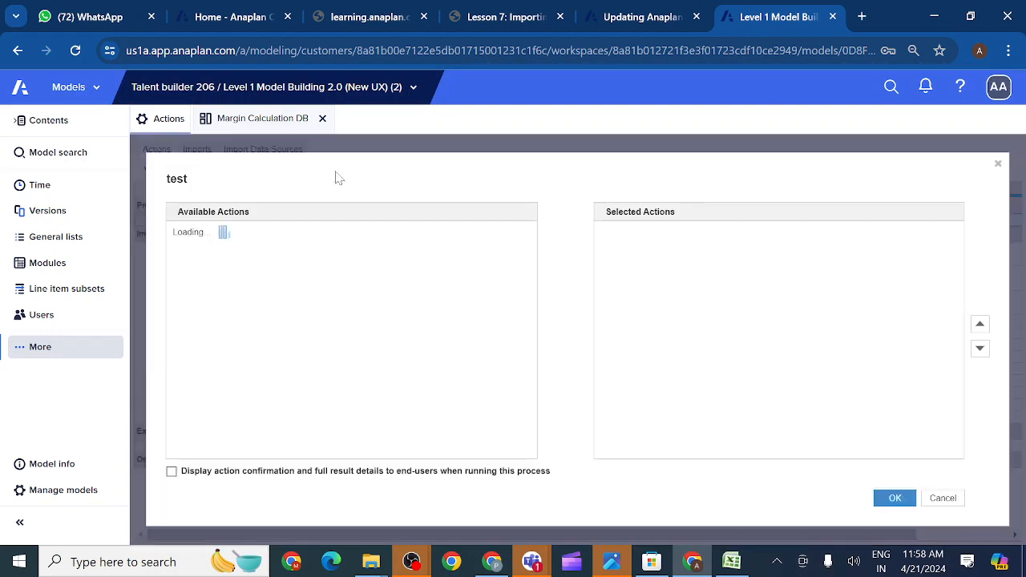
left_click(330, 247)
left_click(316, 223)
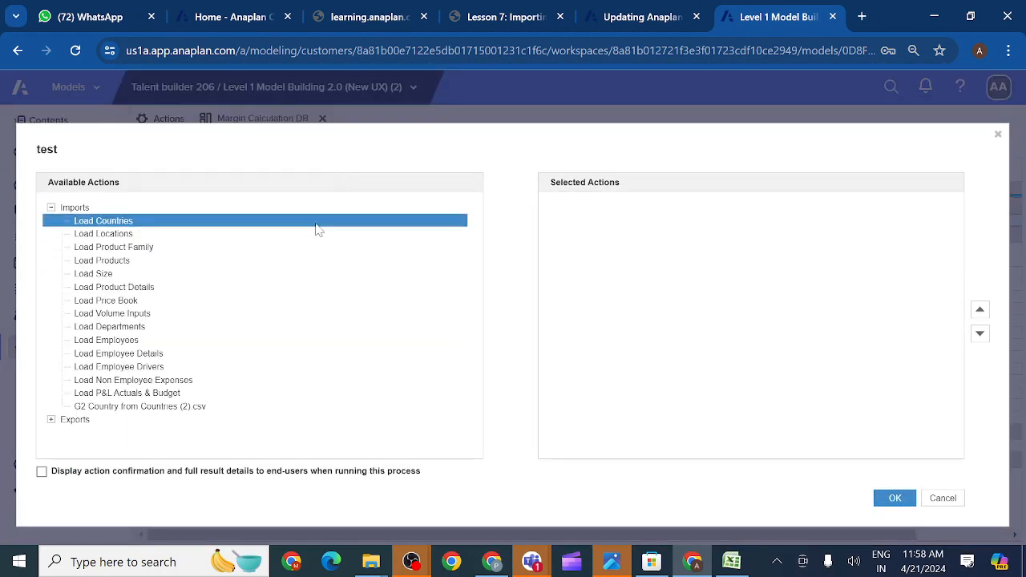
double_click(316, 224)
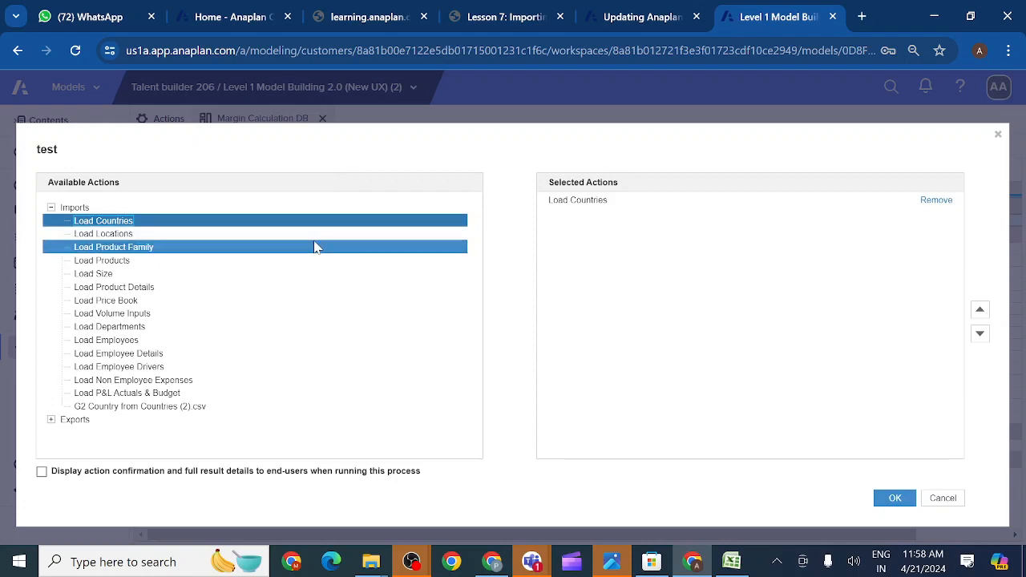
double_click(315, 235)
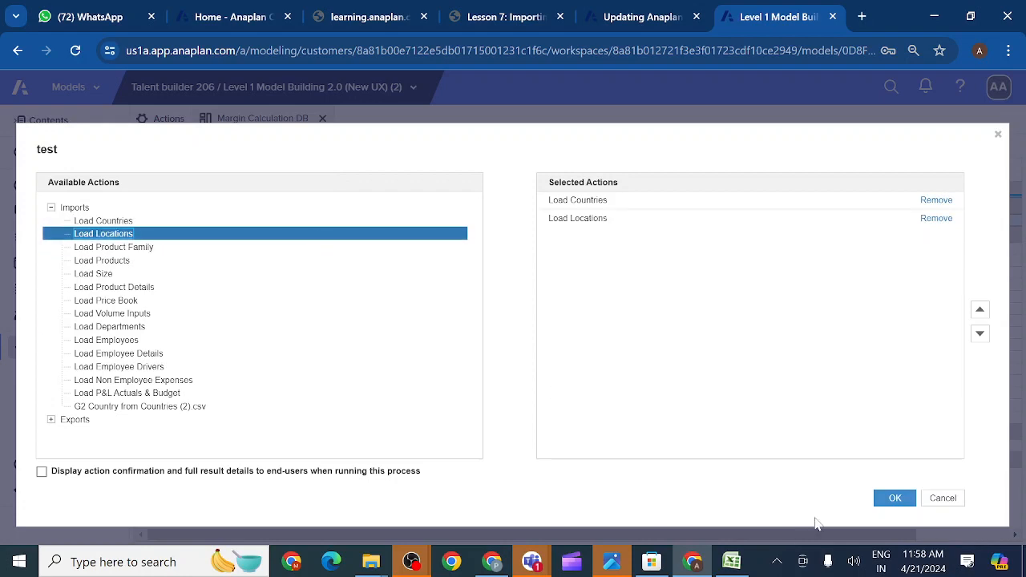
left_click(891, 501)
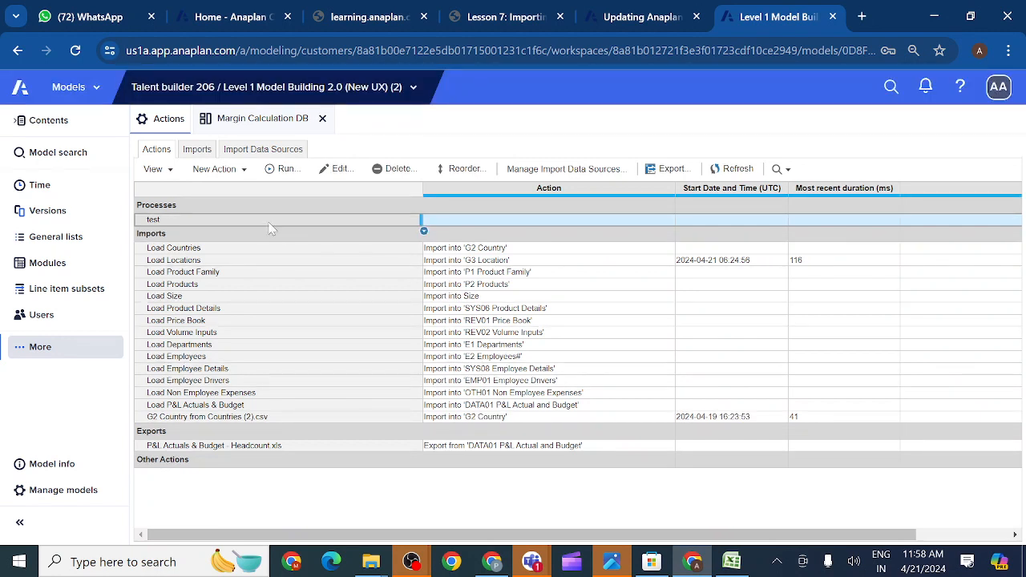
- Publish the test process to Margin Calculation DB, place its button above the line chart, and save
left_click(171, 172)
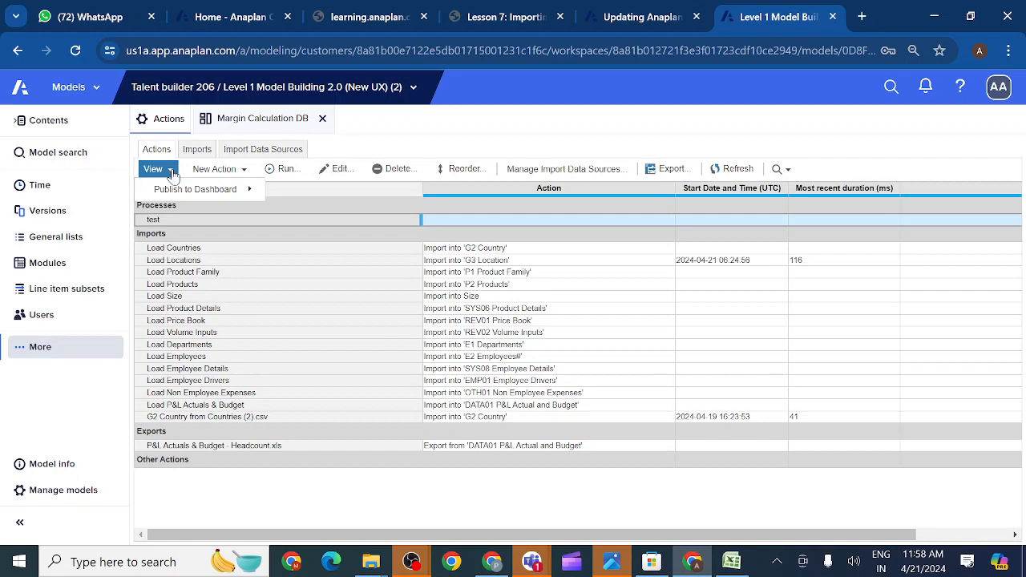
mouse_move(231, 198)
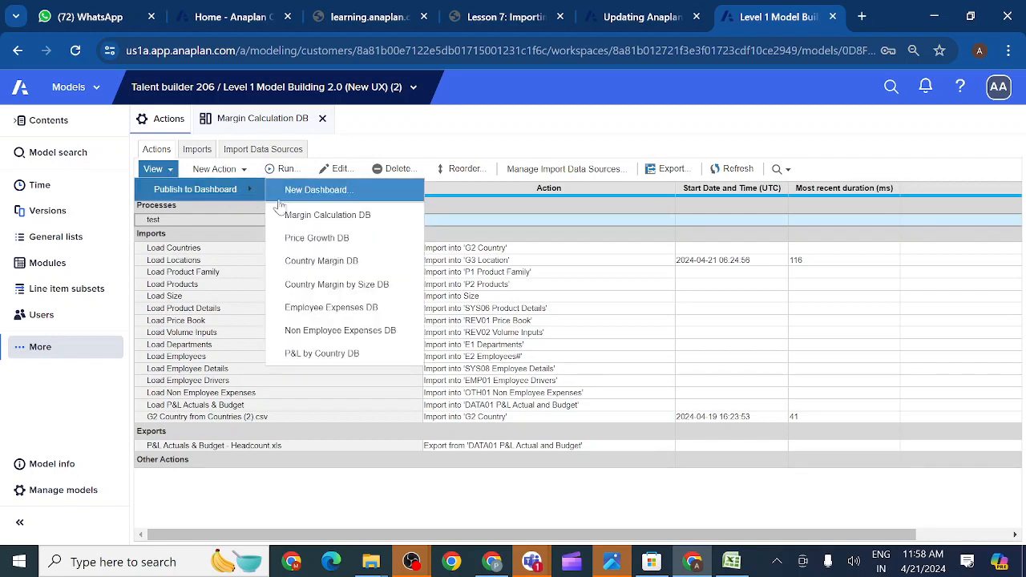
left_click(305, 226)
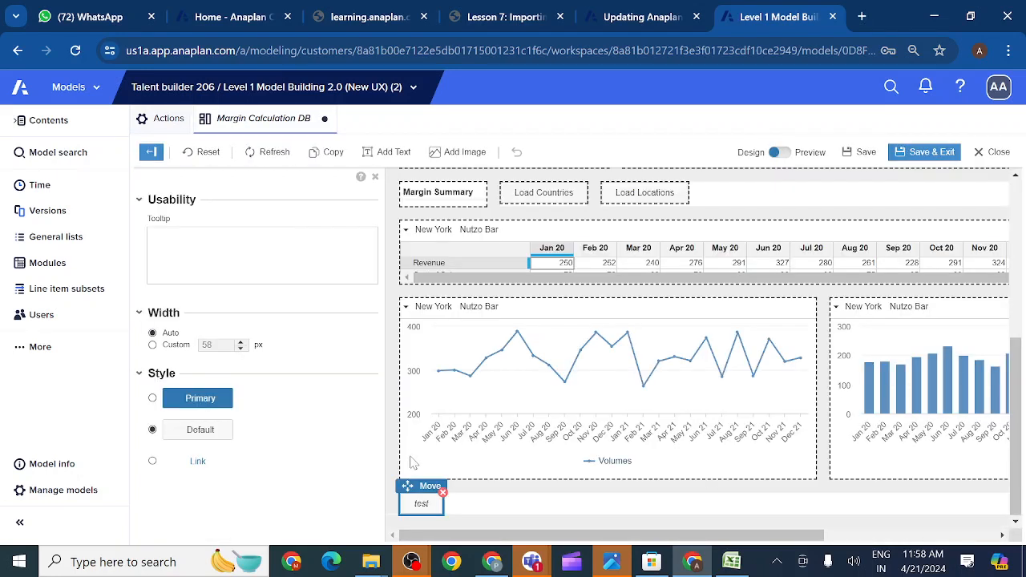
left_click_drag(410, 486, 741, 196)
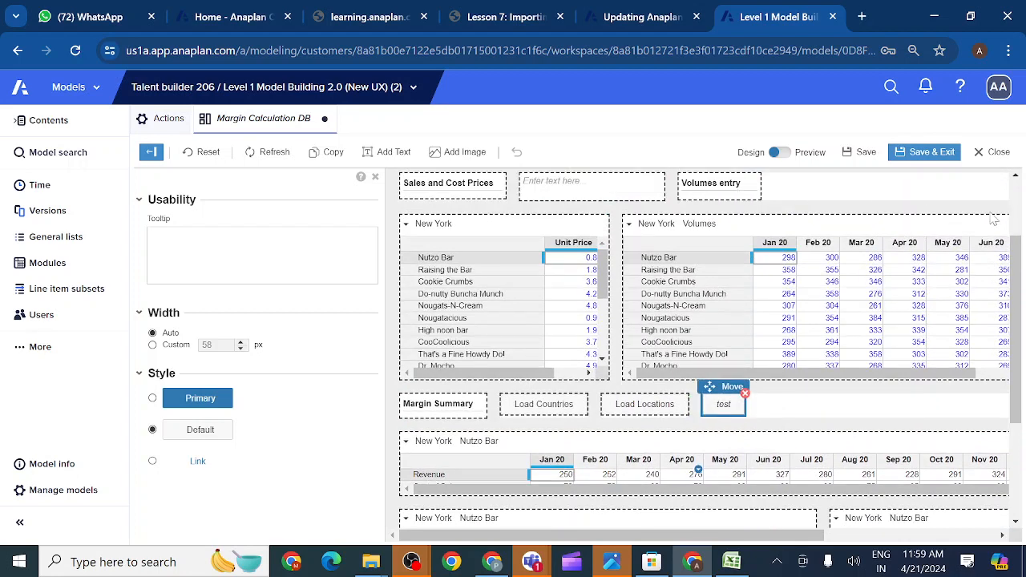
left_click(927, 159)
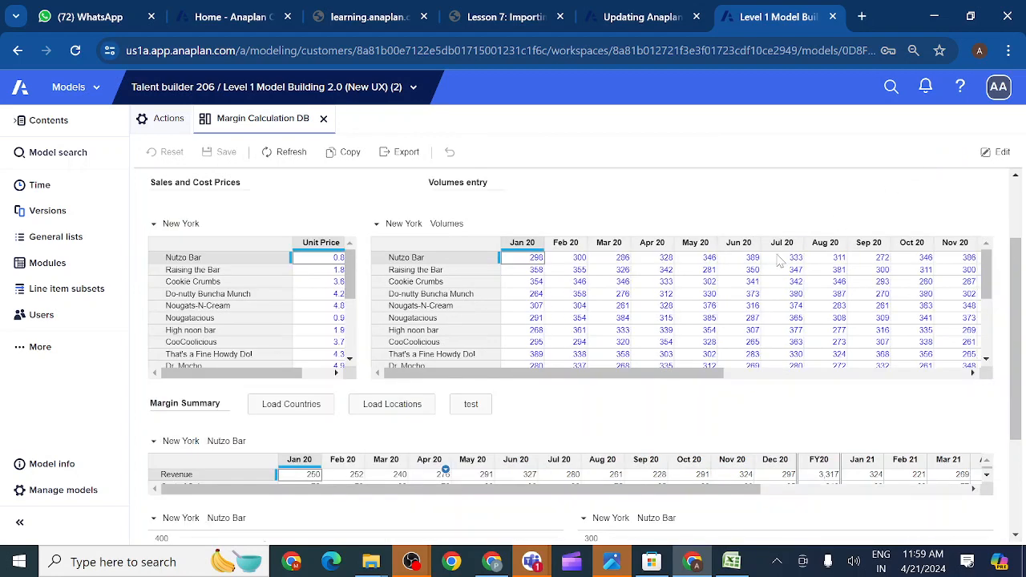
left_click(466, 407)
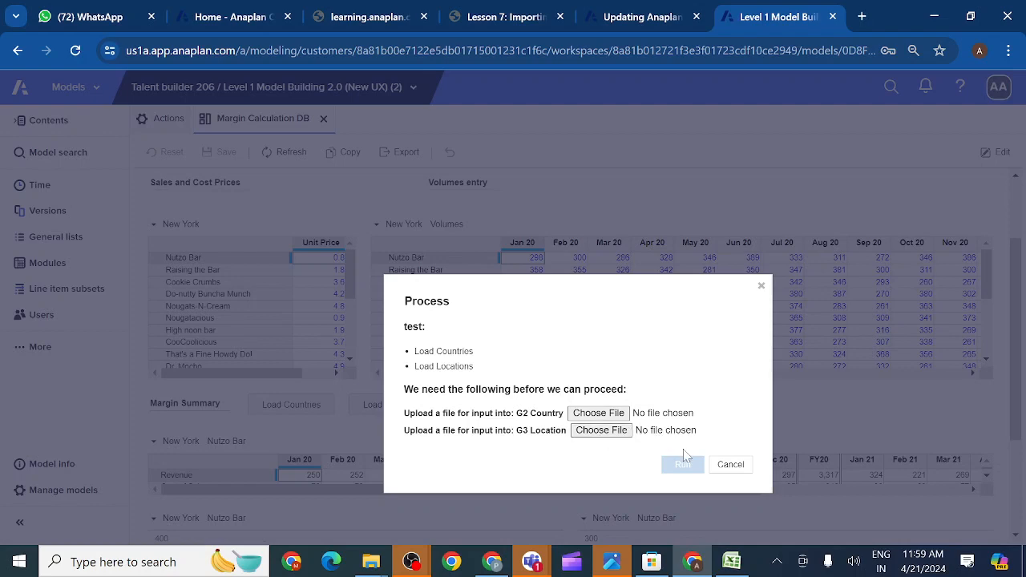
left_click(730, 465)
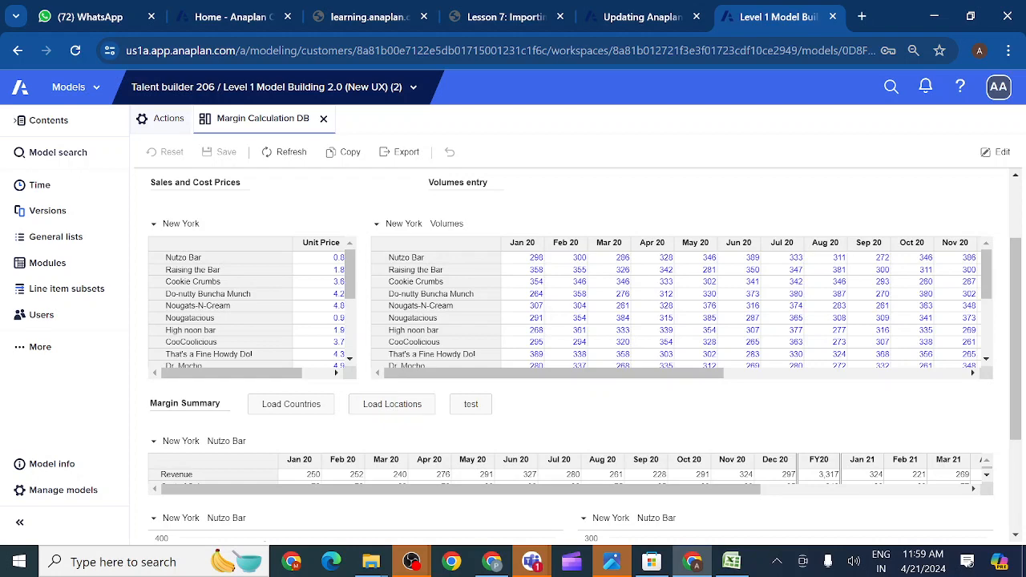
- Bring the Anaplan evening class meeting forward and scroll through its participants list
mouse_move(532, 562)
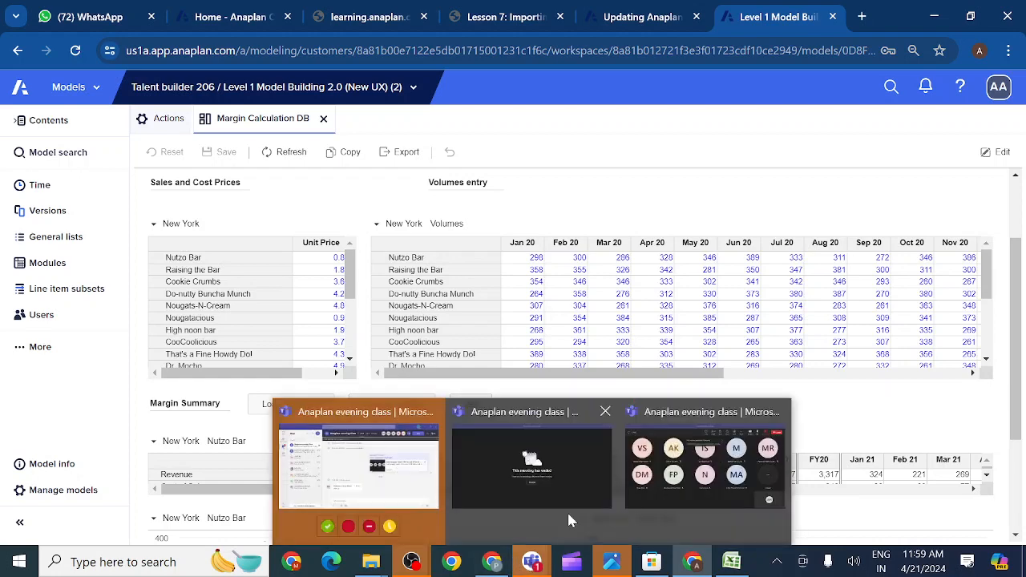
left_click(680, 501)
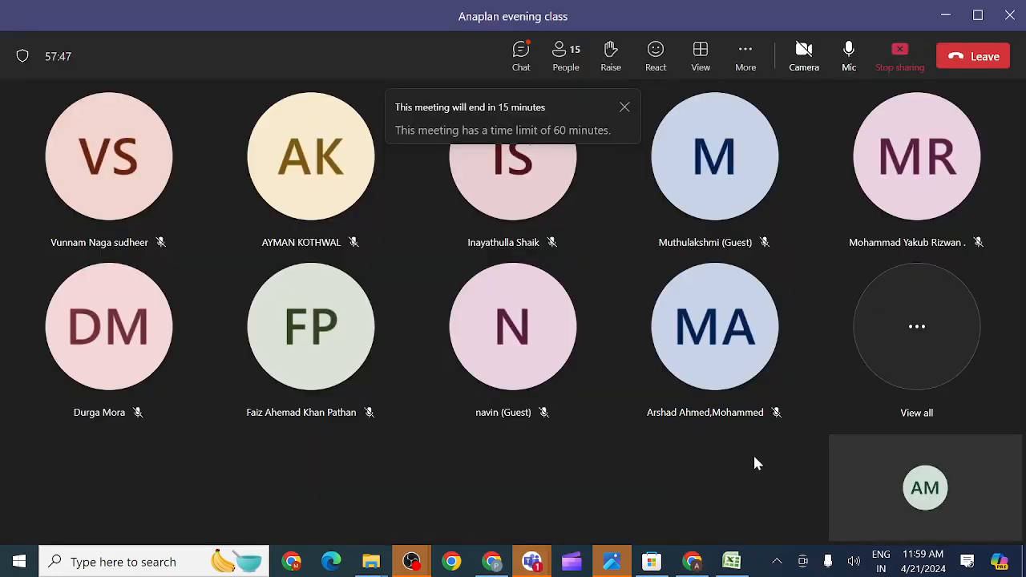
left_click(918, 331)
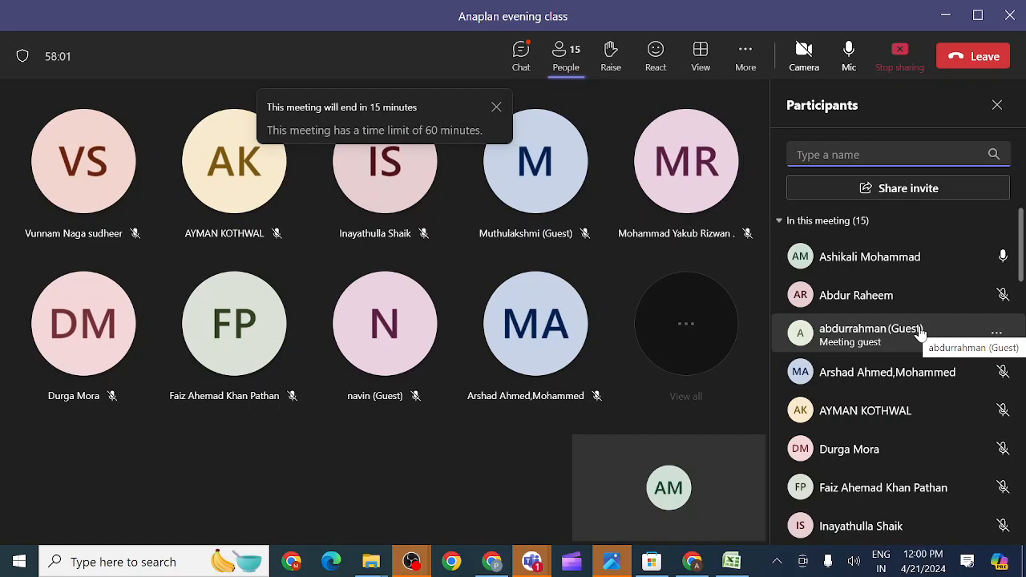
left_click(1020, 275)
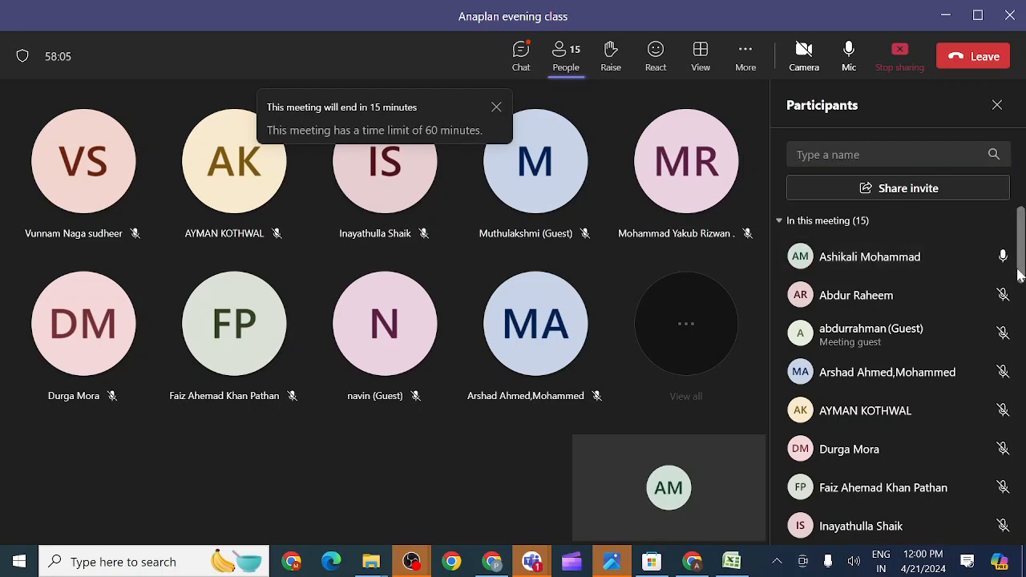
mouse_move(1020, 275)
left_mouse_down()
mouse_move(1014, 384)
mouse_move(1011, 266)
left_mouse_up()
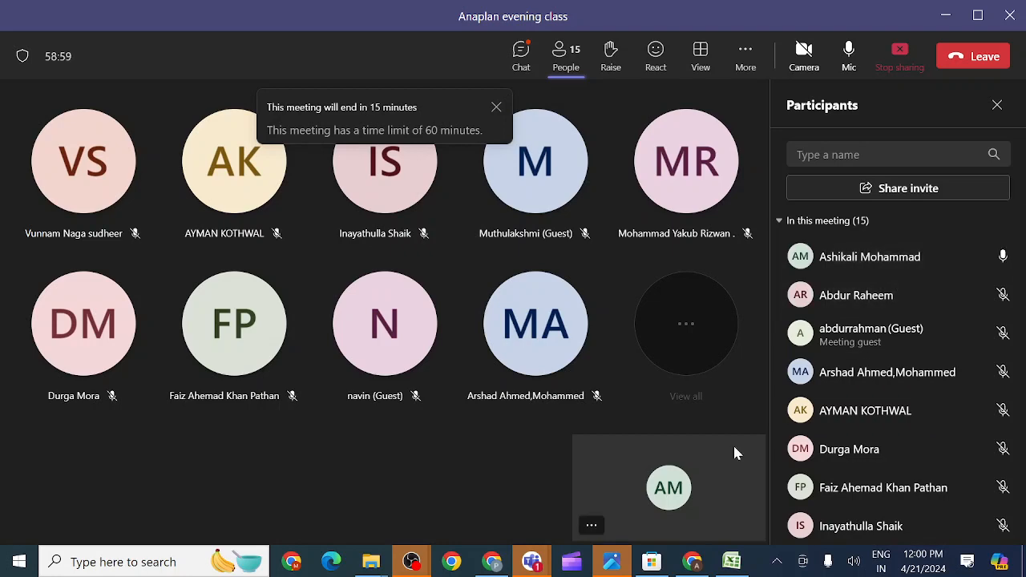
- Return to the Anaplan model window and open its Actions page from the More sections
mouse_move(694, 565)
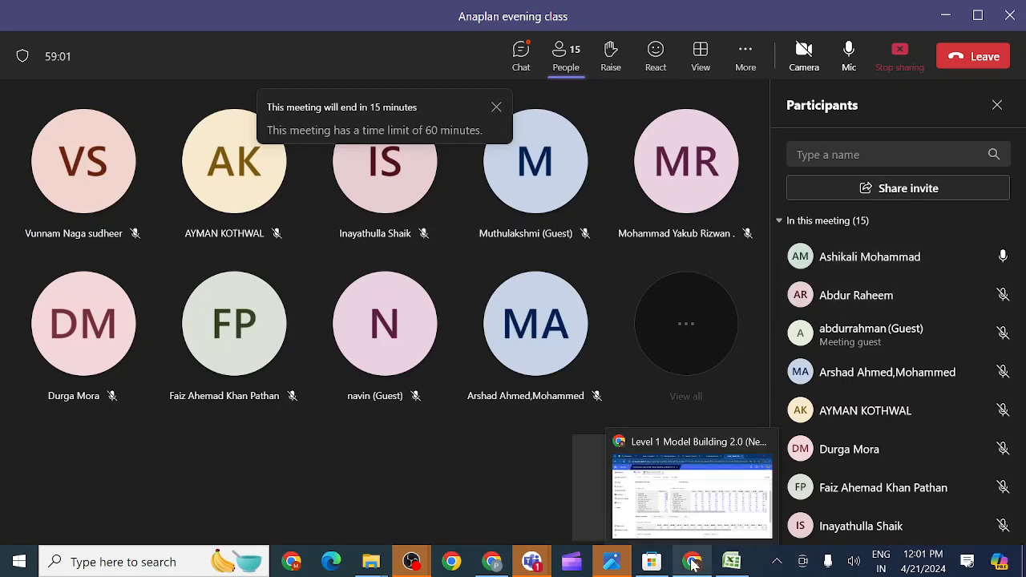
left_click(682, 496)
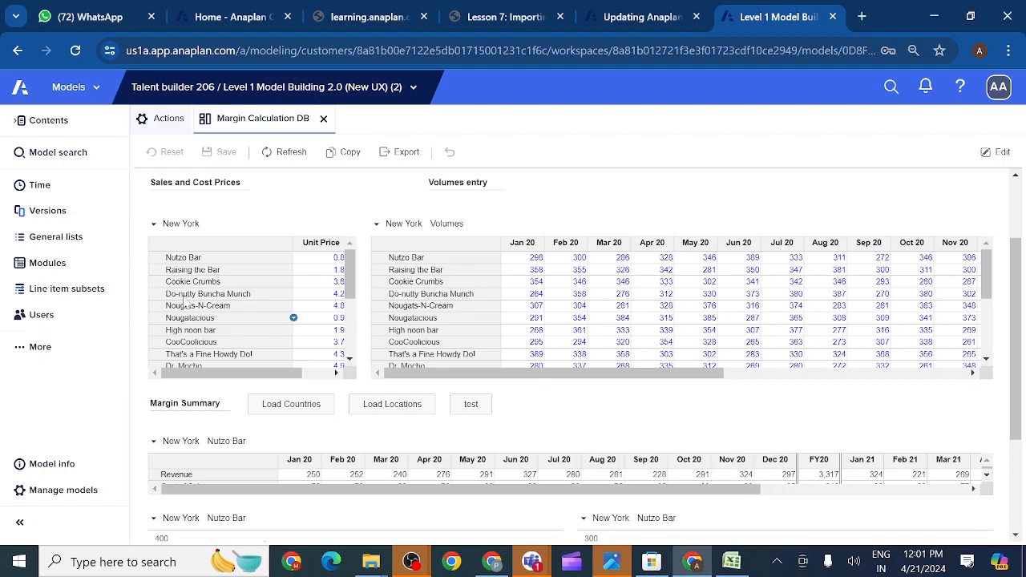
left_click(17, 356)
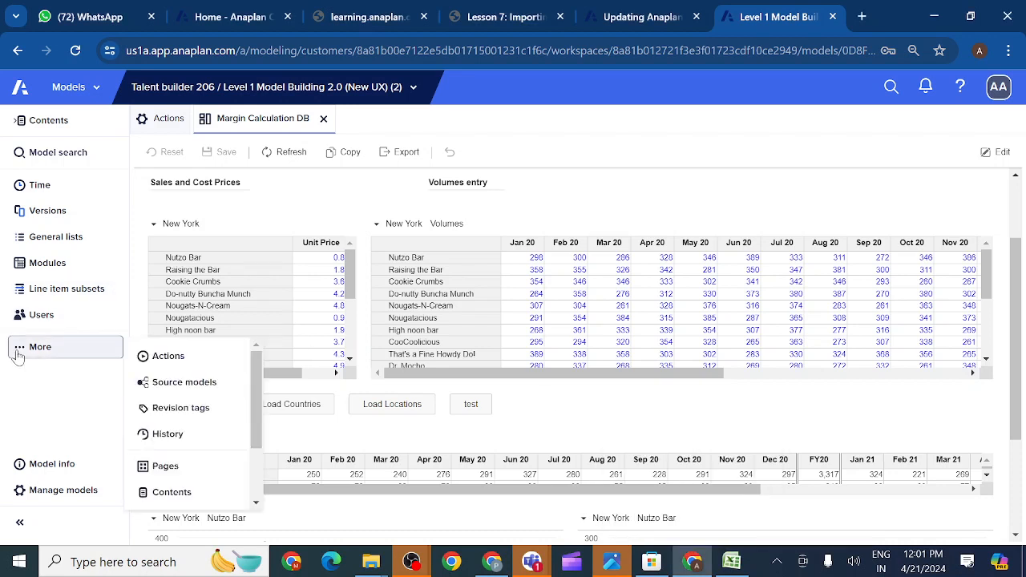
left_click(167, 361)
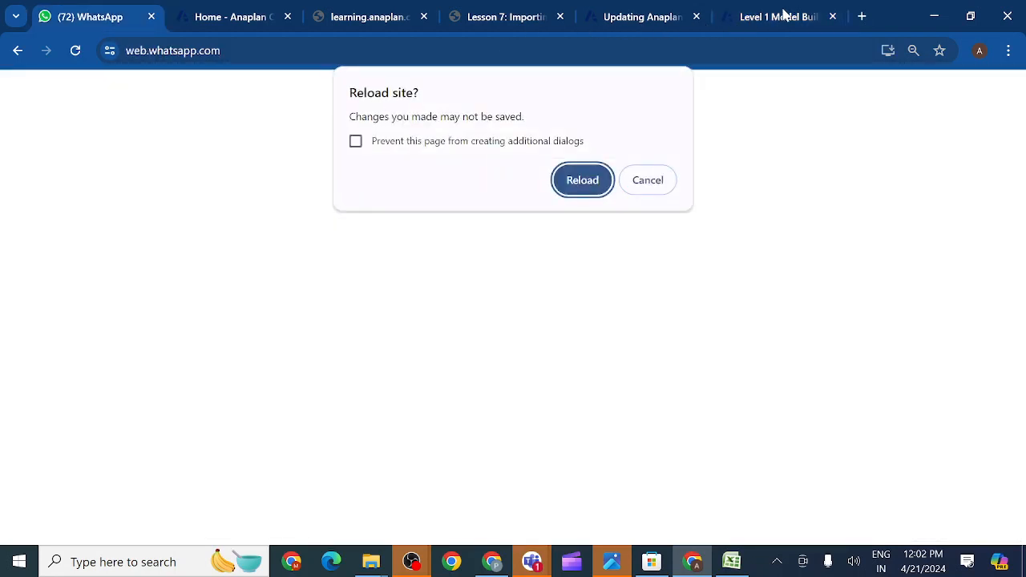
- Cancel the WhatsApp reload prompt and switch to the Level 1 Model Building browser tab
left_click(642, 183)
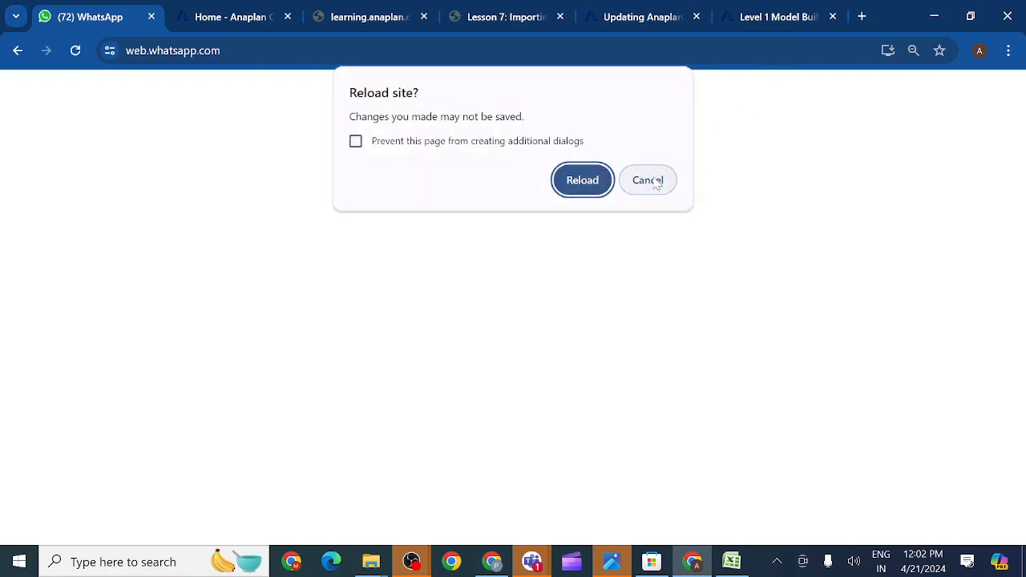
left_click(657, 183)
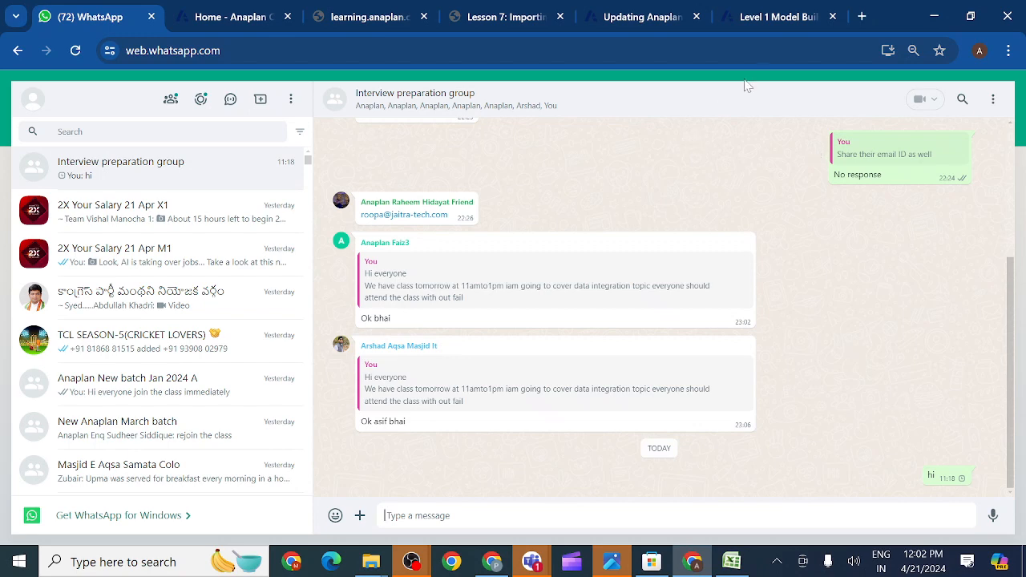
left_click(791, 25)
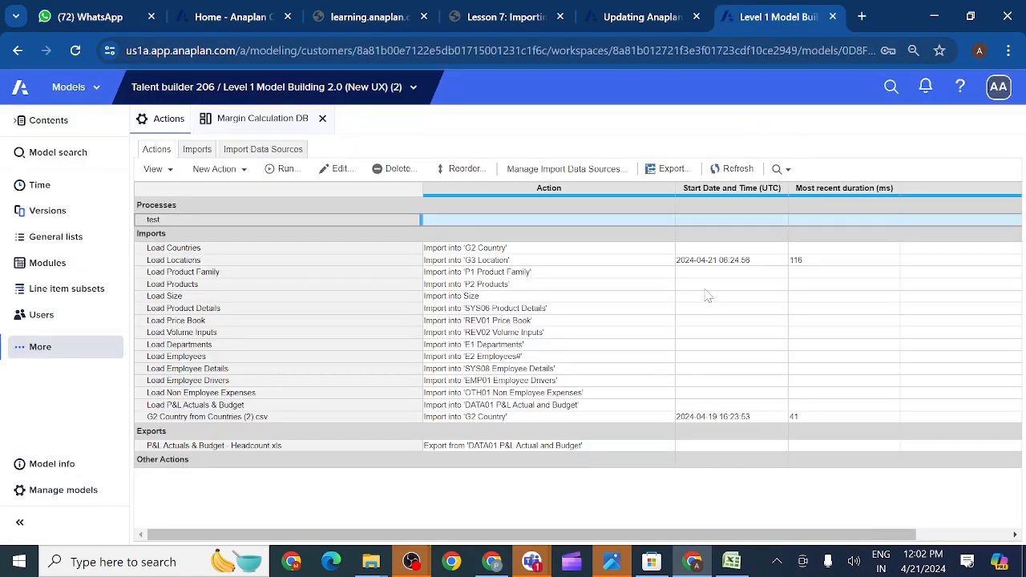
mouse_move(529, 564)
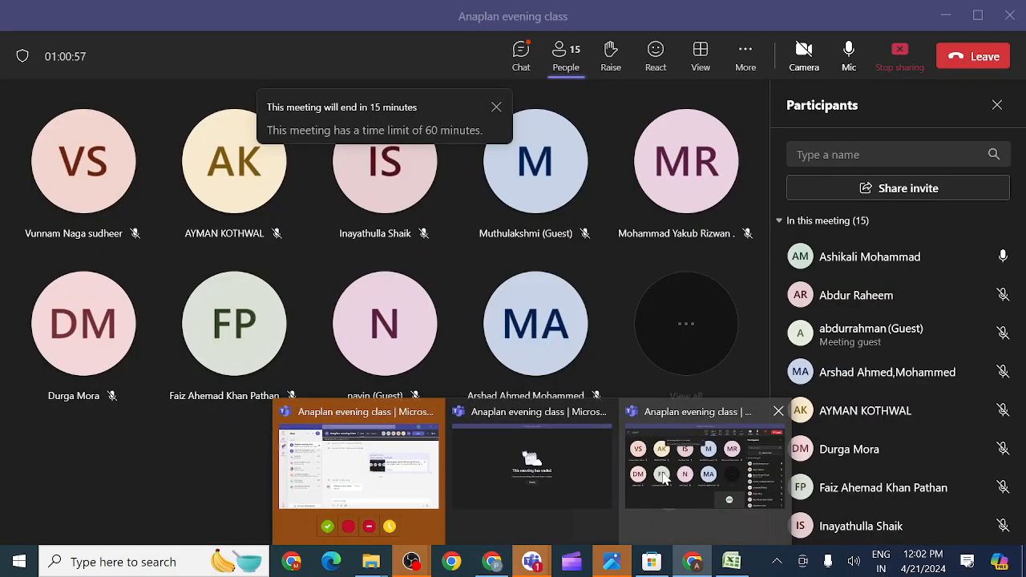
- Bring the Anaplan evening class meeting window forward and mute the microphone
left_click(662, 478)
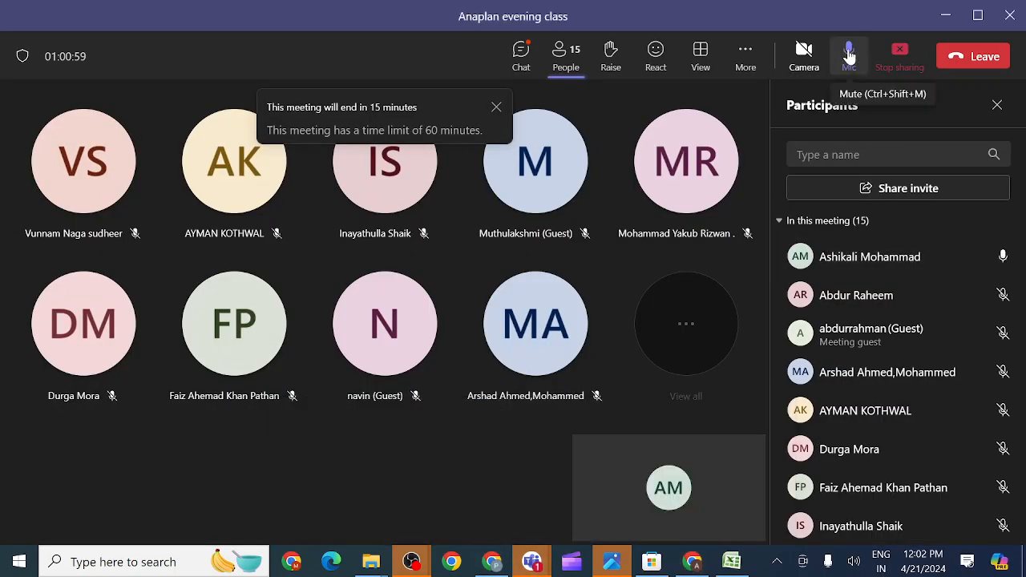
left_click(849, 53)
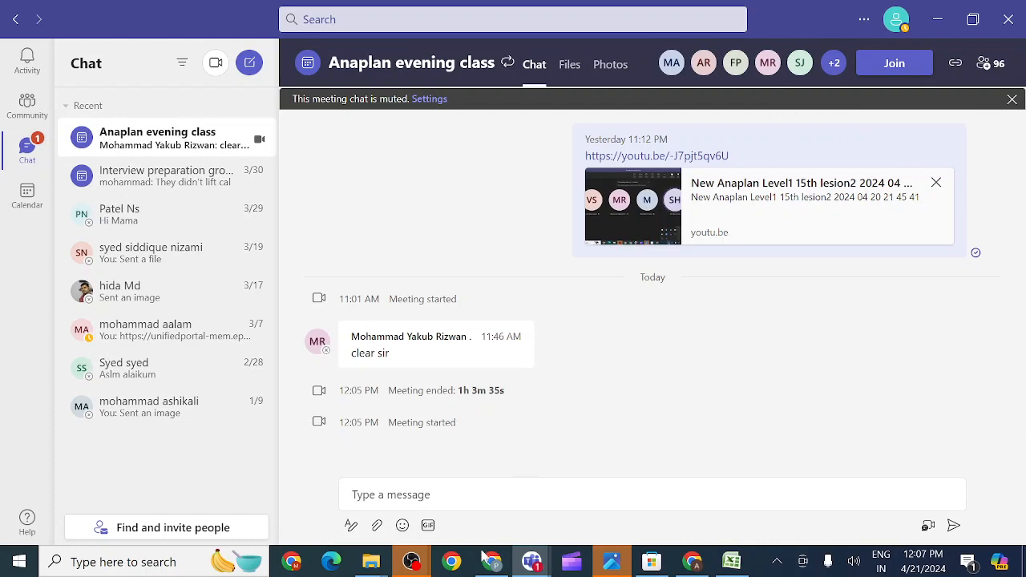
mouse_move(533, 563)
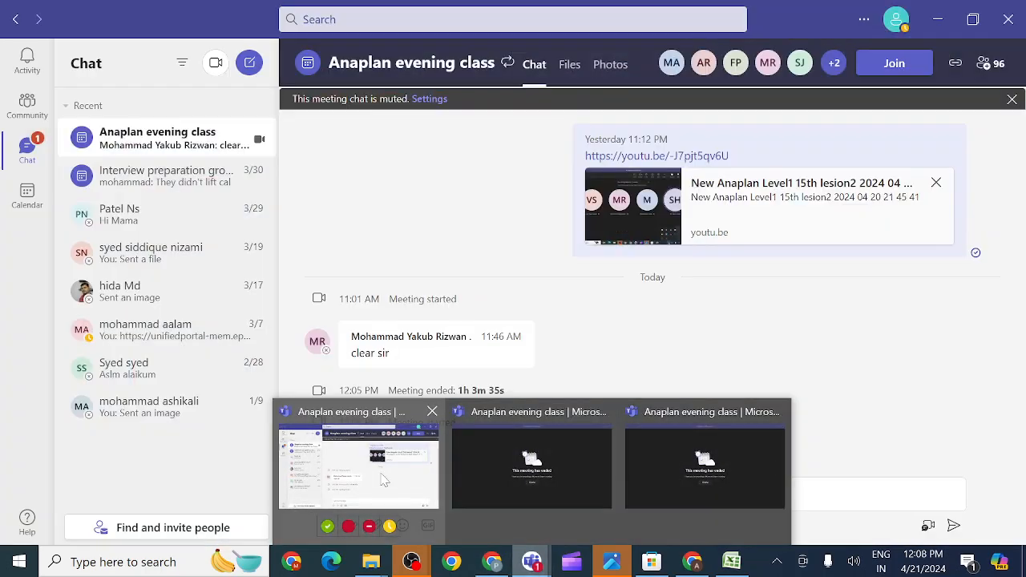
- Rejoin the restarted Anaplan evening class meeting from its chat and unmute the microphone
left_click(384, 479)
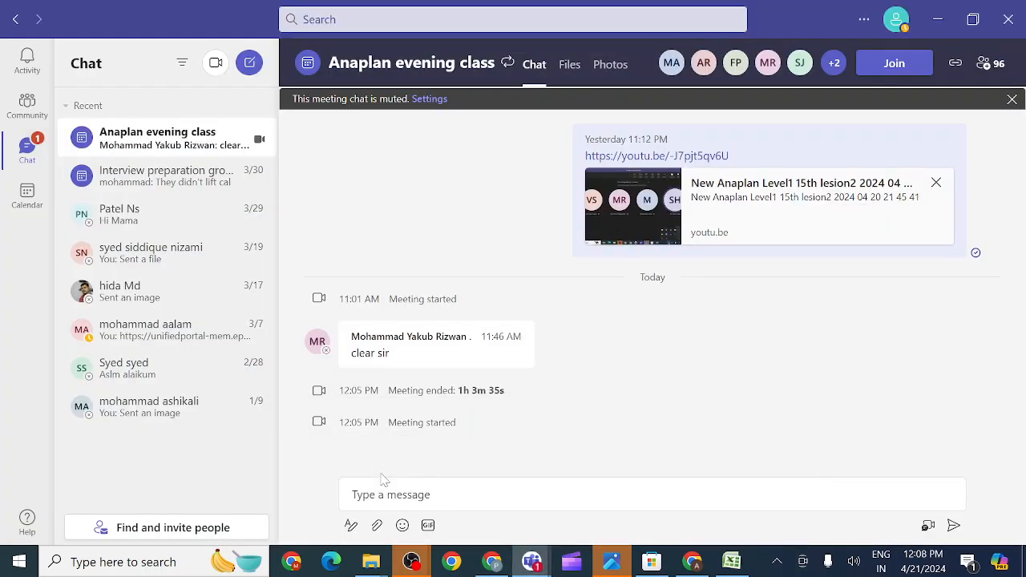
left_click(894, 64)
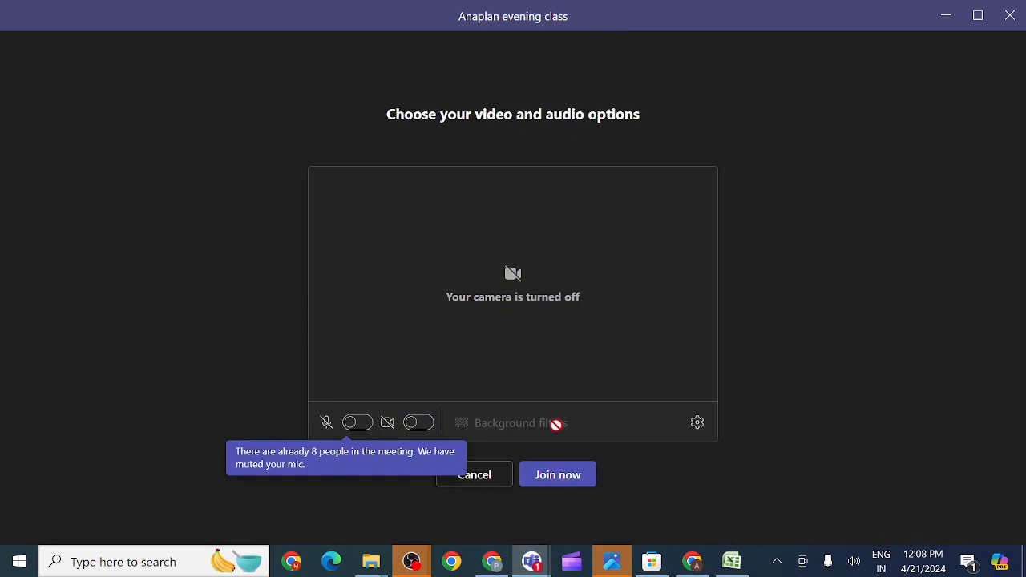
left_click(570, 479)
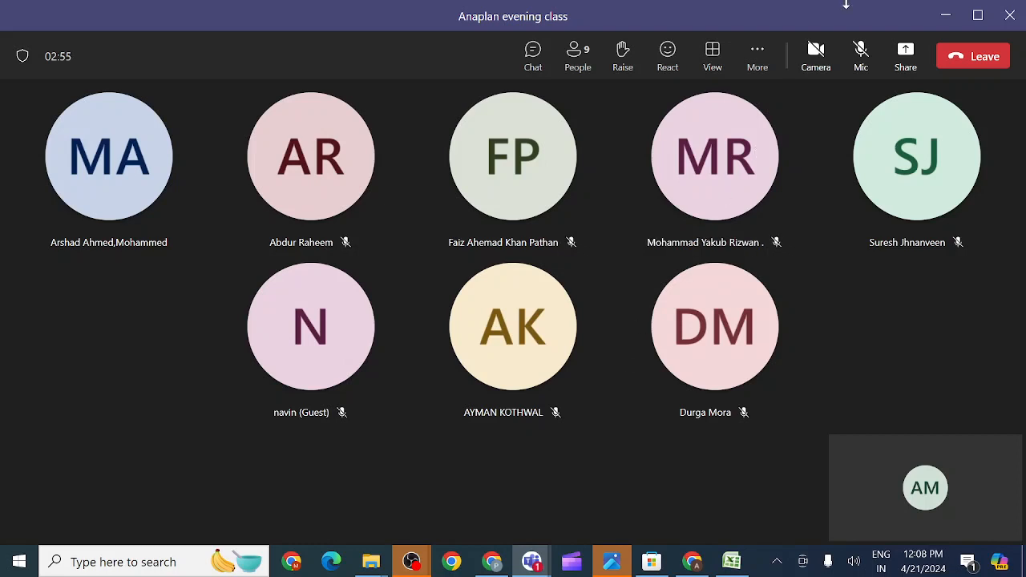
left_click(860, 56)
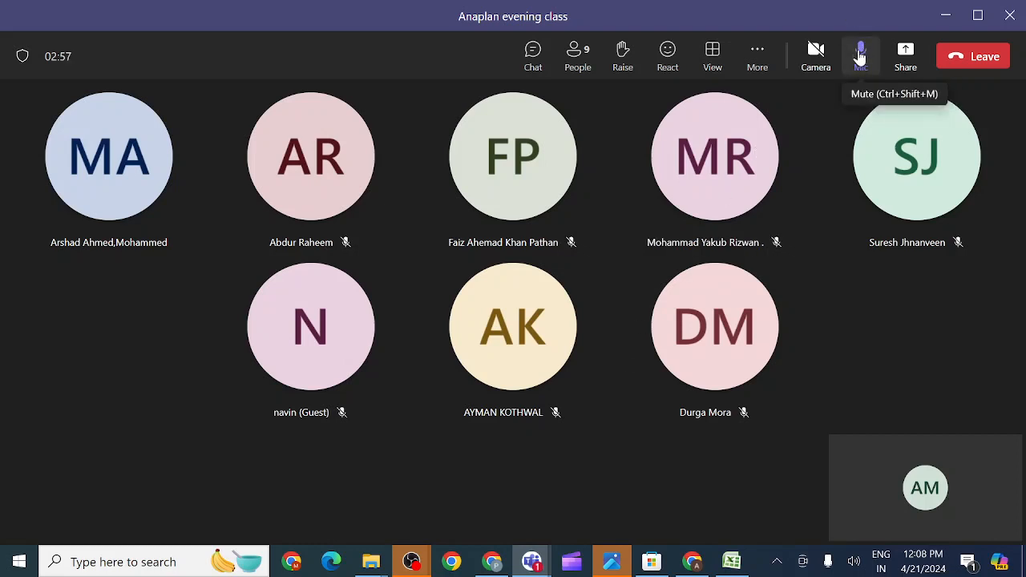
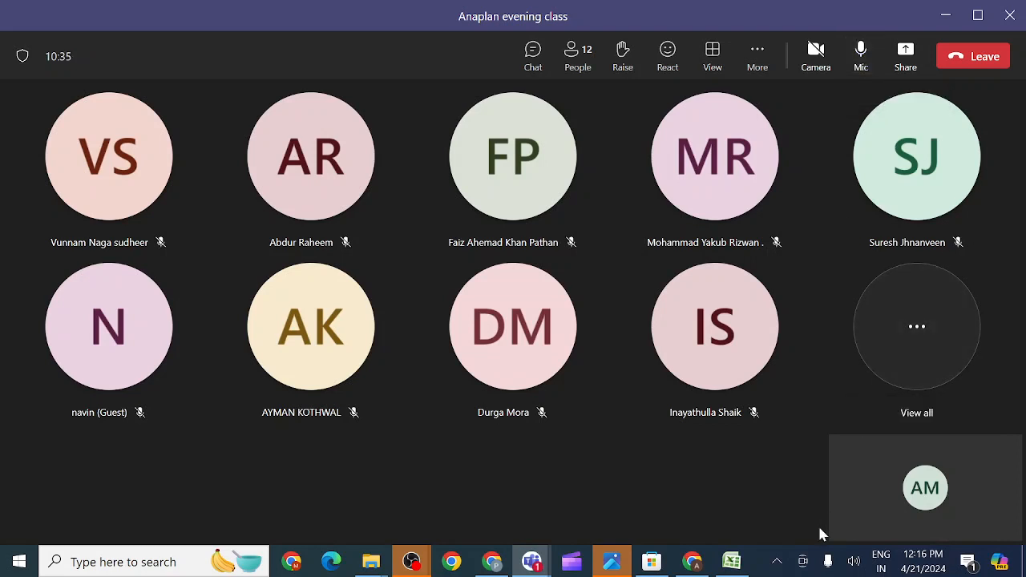
- Leave the Teams class meeting in the background and switch to Chrome showing Anaplan's Actions page
left_click(777, 561)
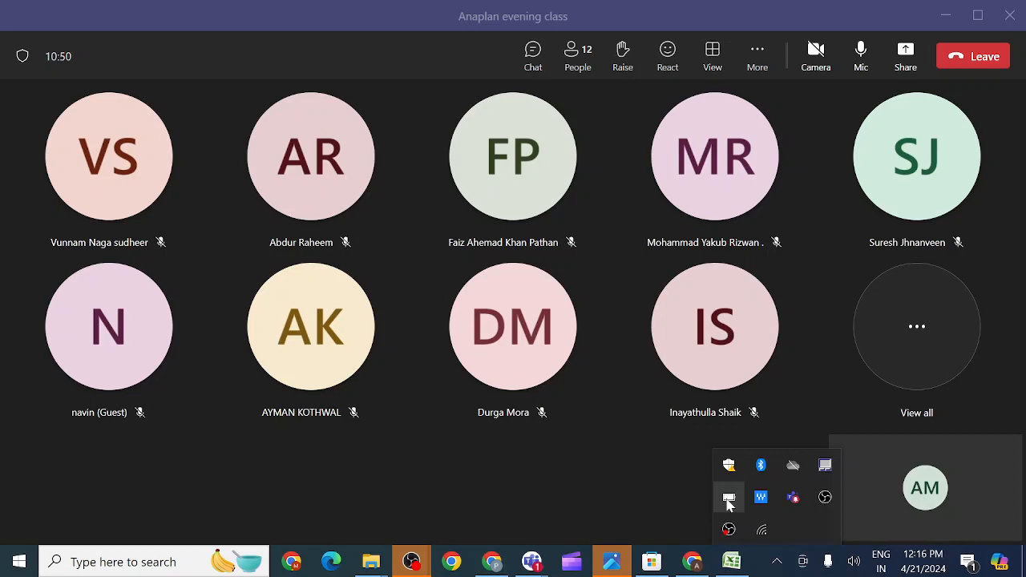
key("alt+Tab")
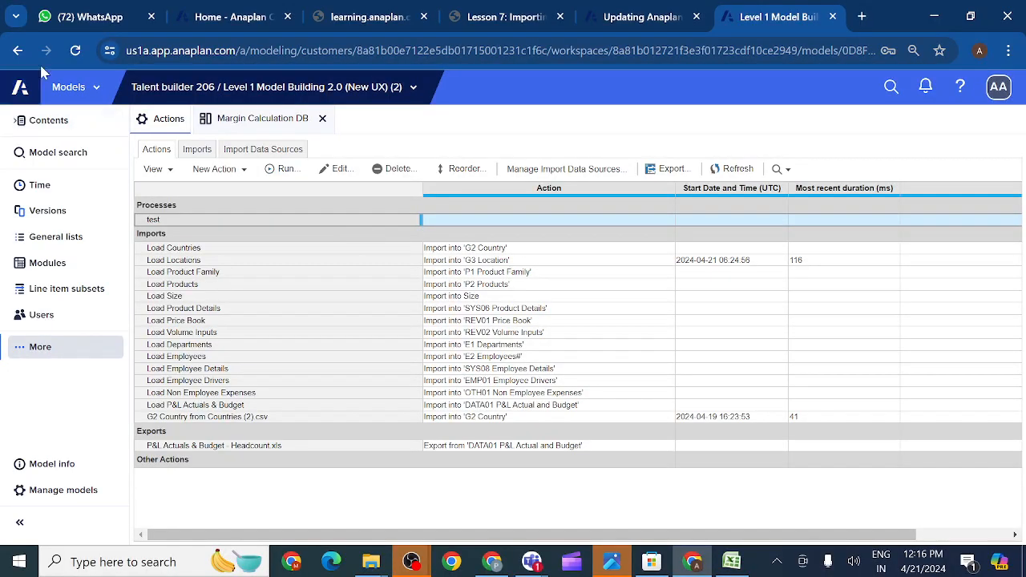
- Reload WhatsApp Web, confirming the reload prompt, then go back to the Level 1 Model Building tab
left_click(95, 17)
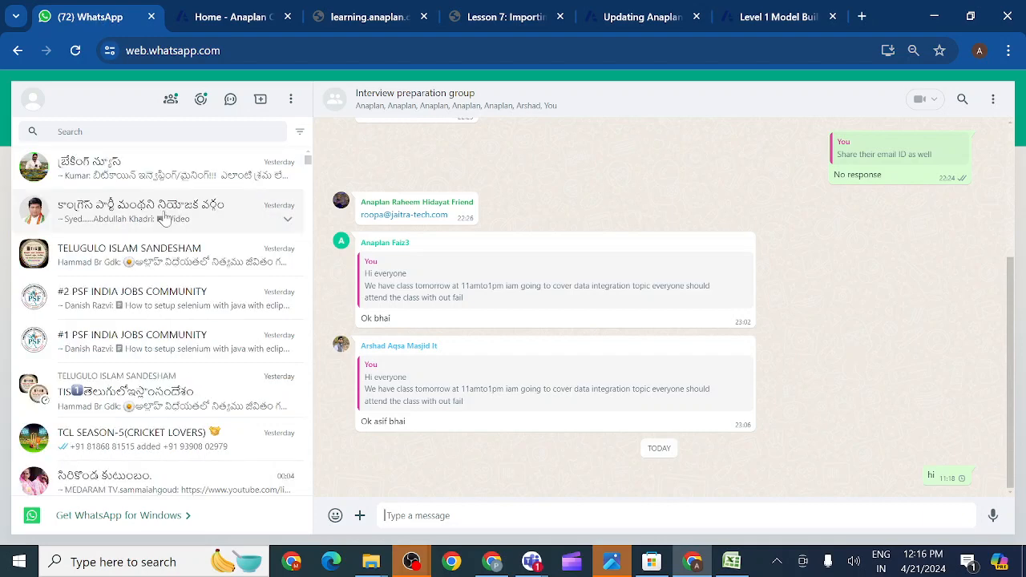
left_click(76, 51)
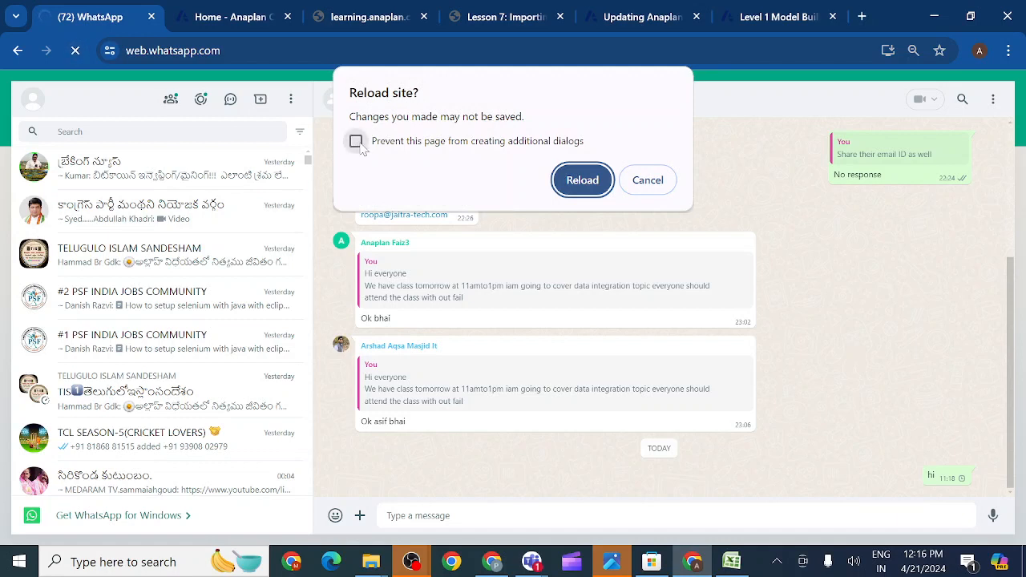
left_click(583, 180)
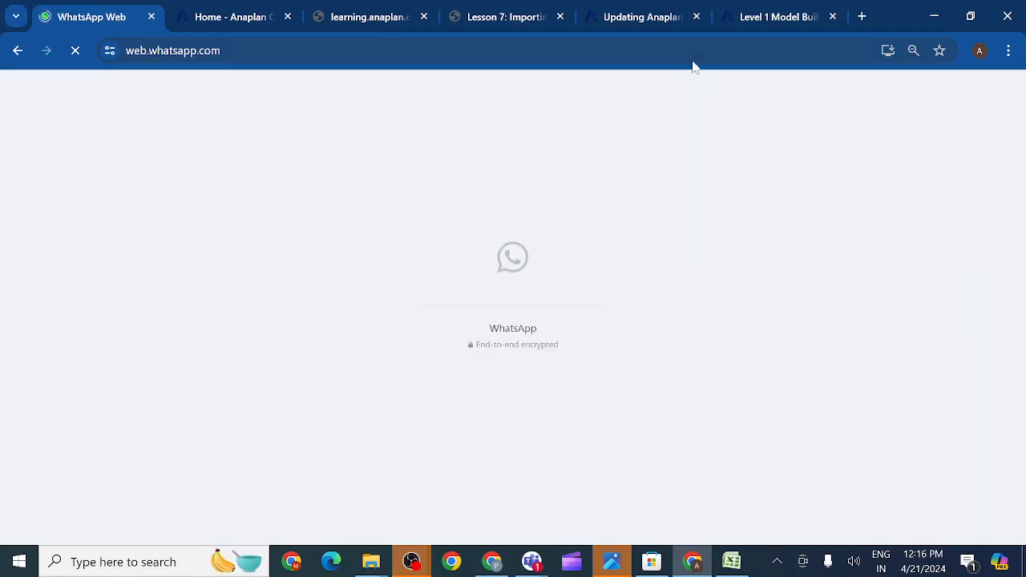
left_click(772, 20)
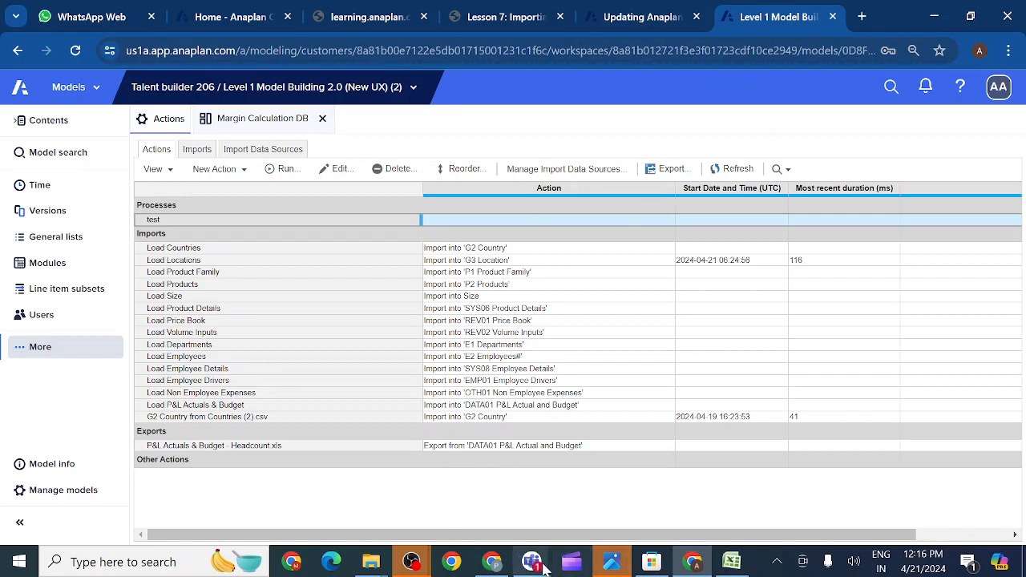
- Close the two leftover 'meeting has ended' Teams windows
mouse_move(534, 565)
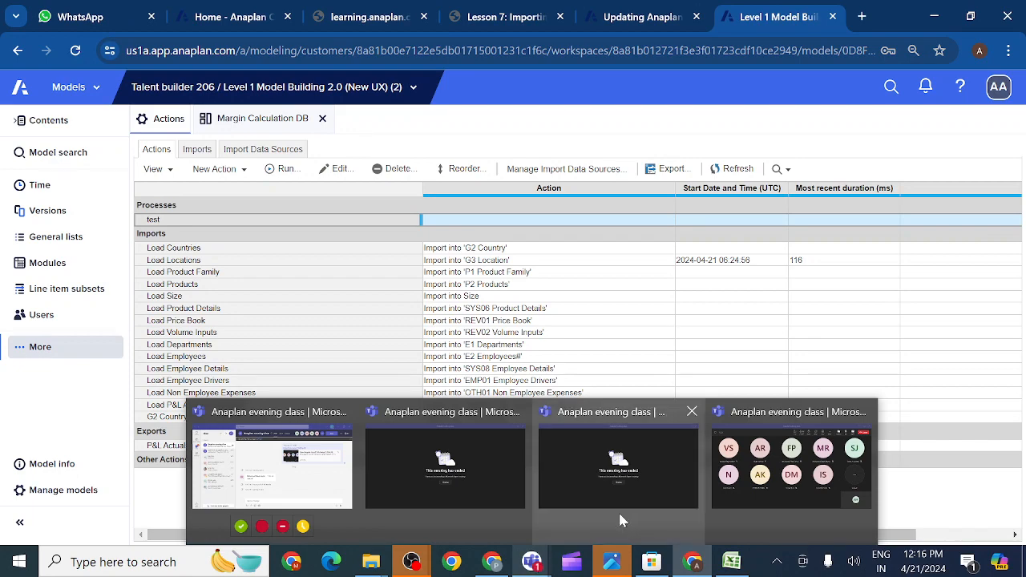
mouse_move(520, 413)
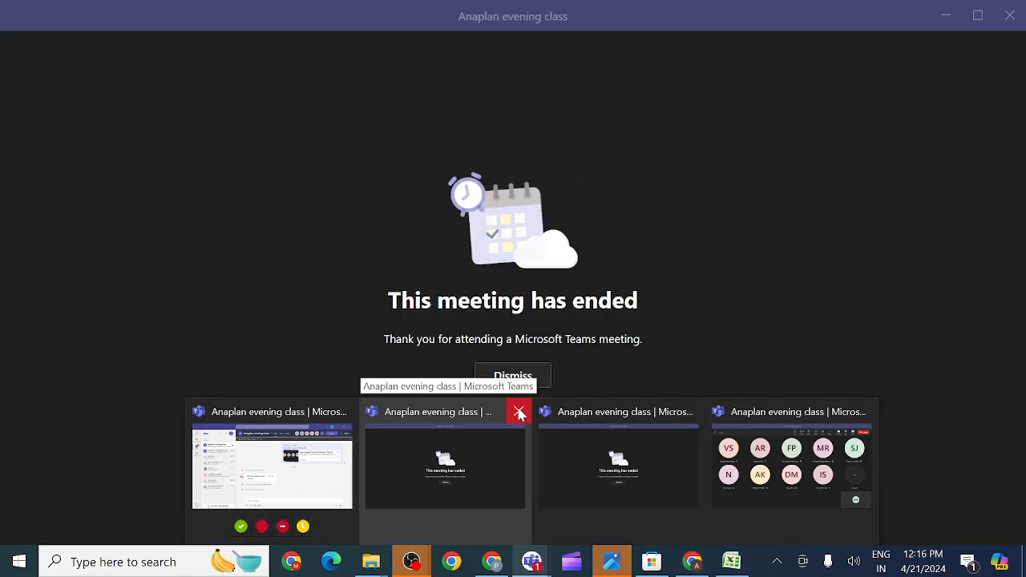
left_click(520, 413)
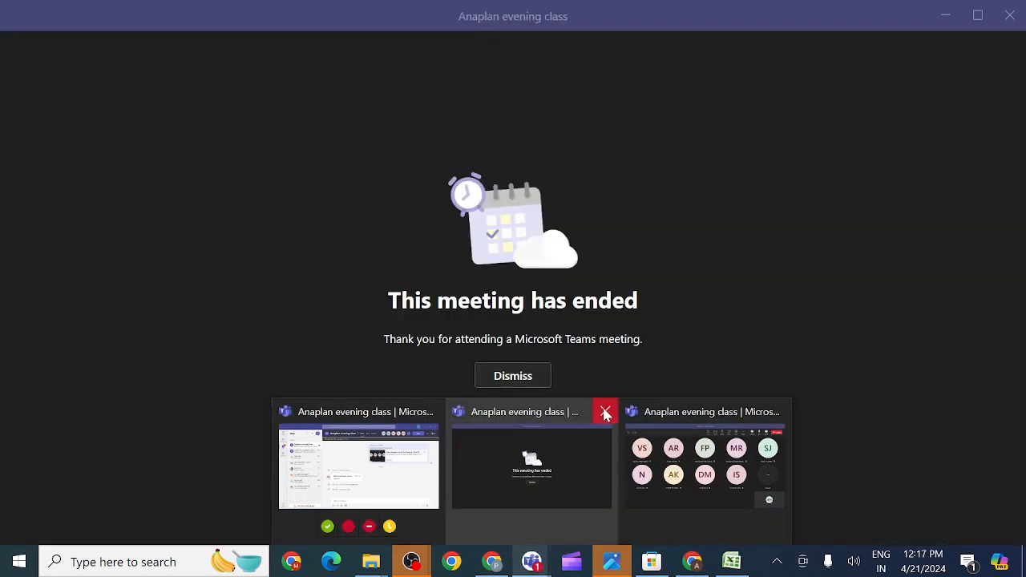
left_click(607, 412)
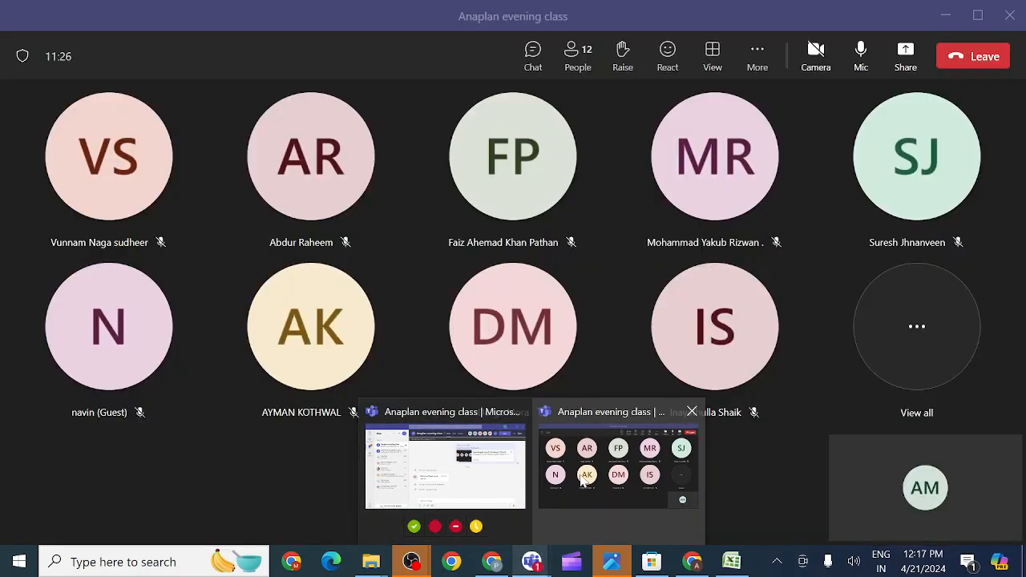
- Share the entire screen with computer sound included to the live class meeting
left_click(580, 482)
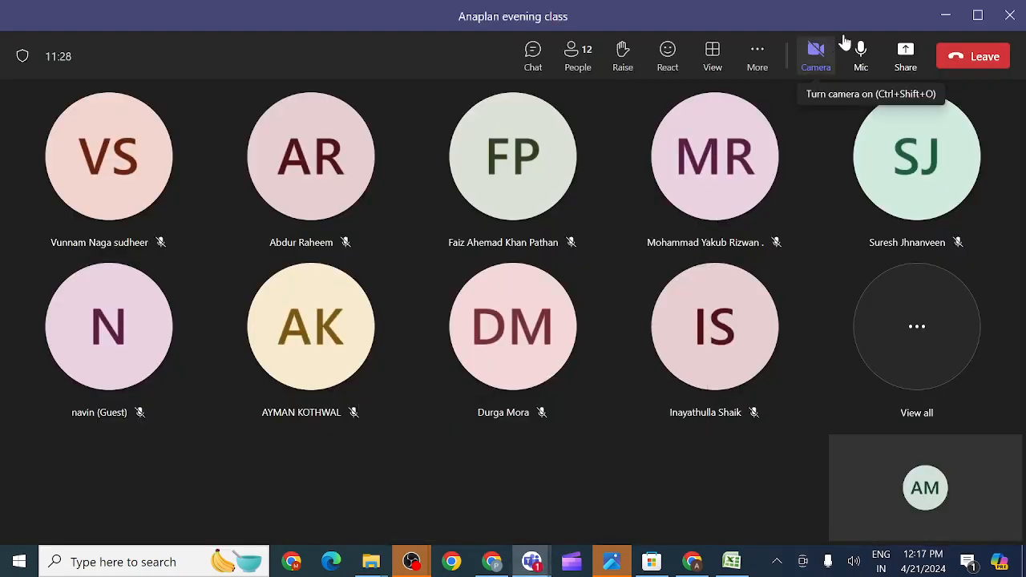
left_click(905, 54)
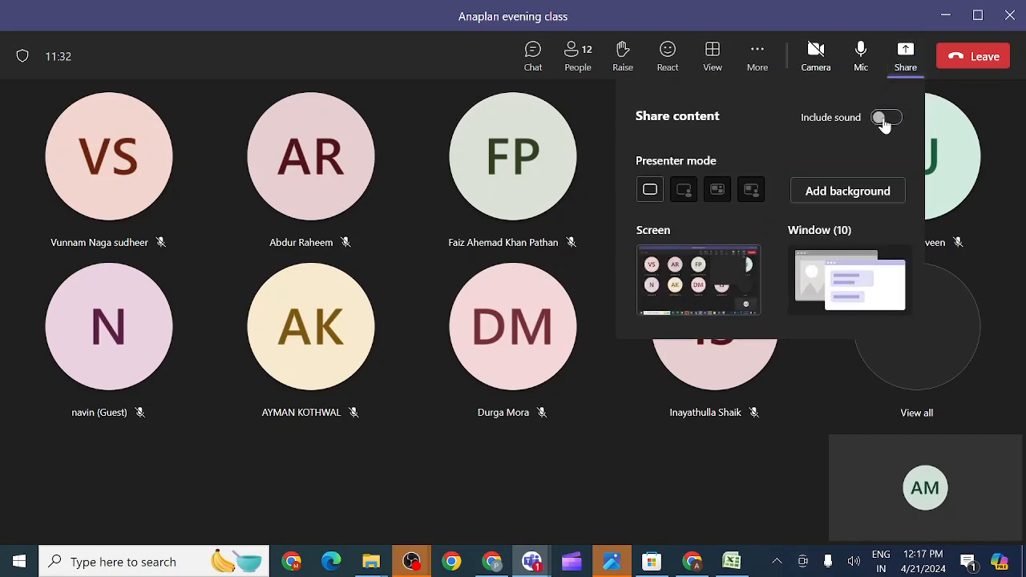
left_click(884, 117)
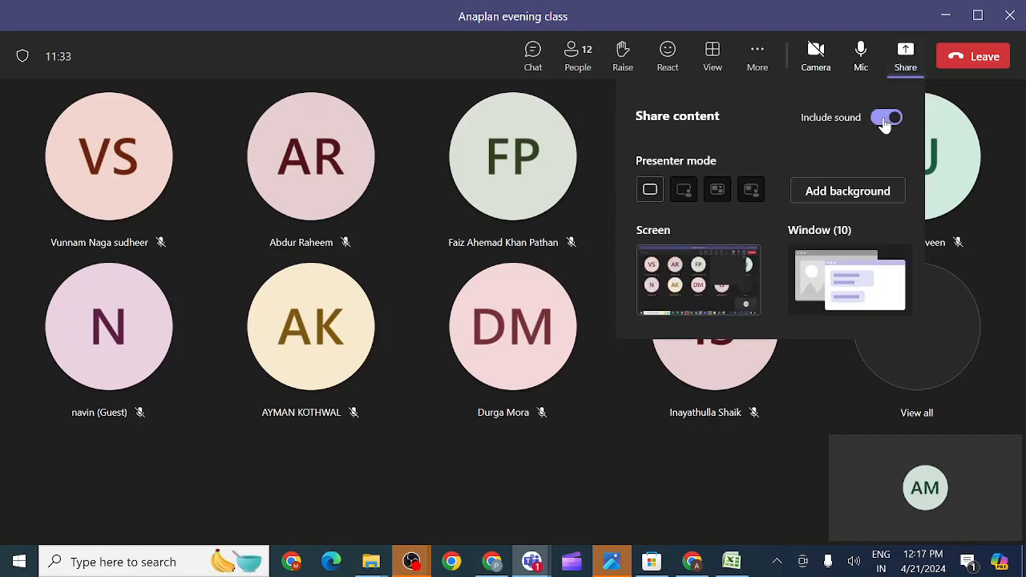
left_click(726, 277)
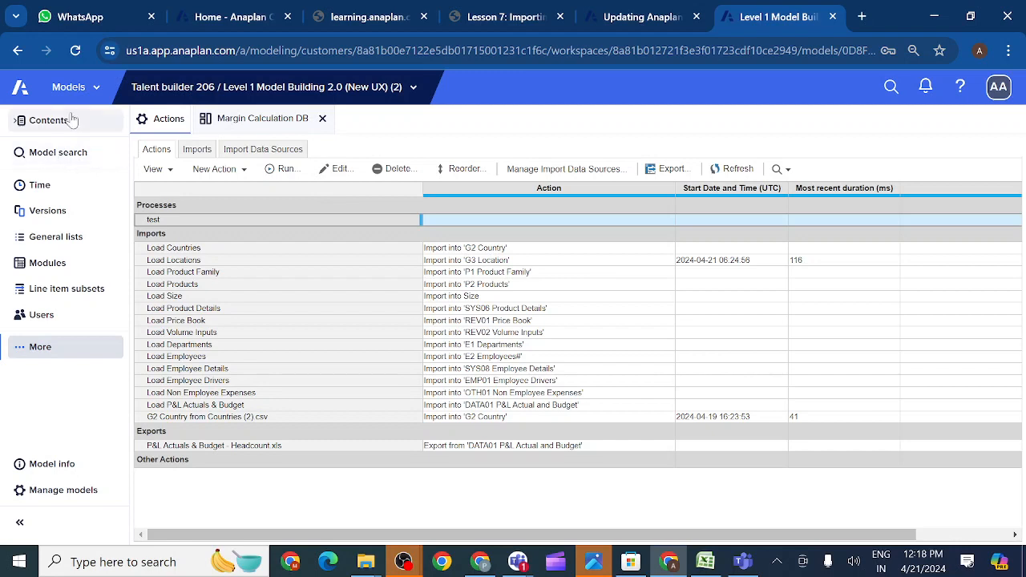
- Finish renaming the import to Load Countries and select its row in the Imports list
left_click(96, 91)
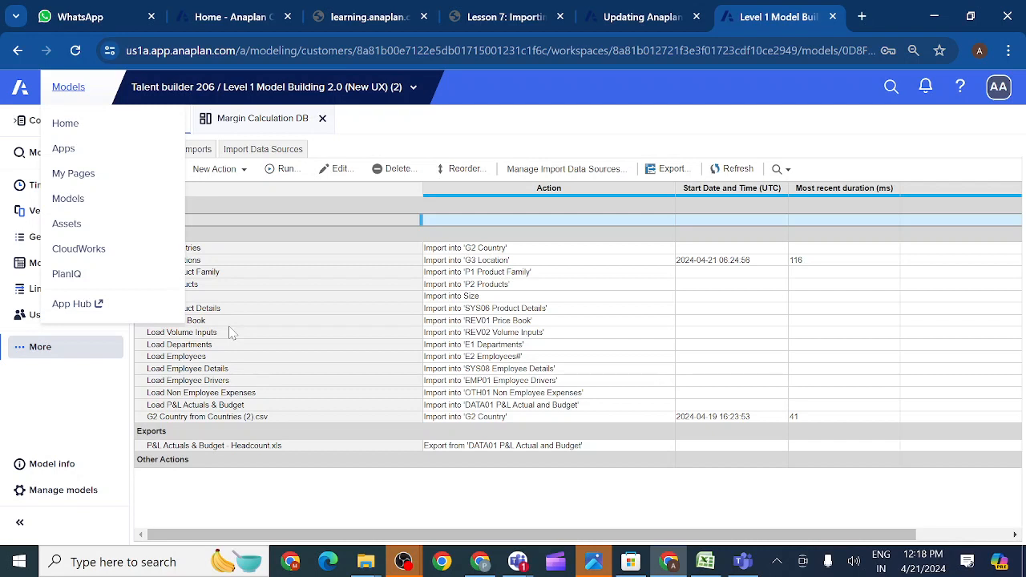
left_click(298, 316)
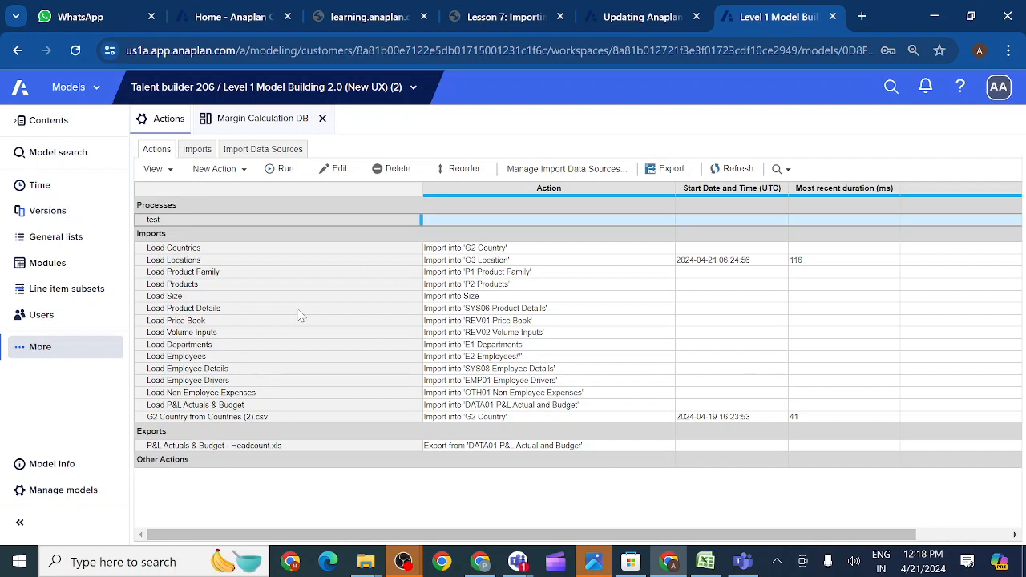
double_click(206, 249)
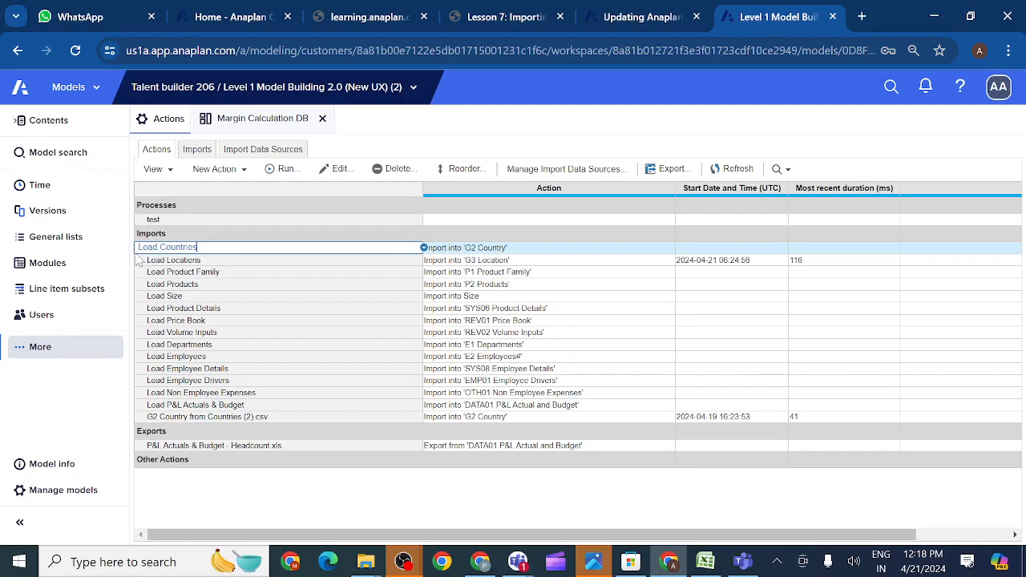
left_click(170, 259)
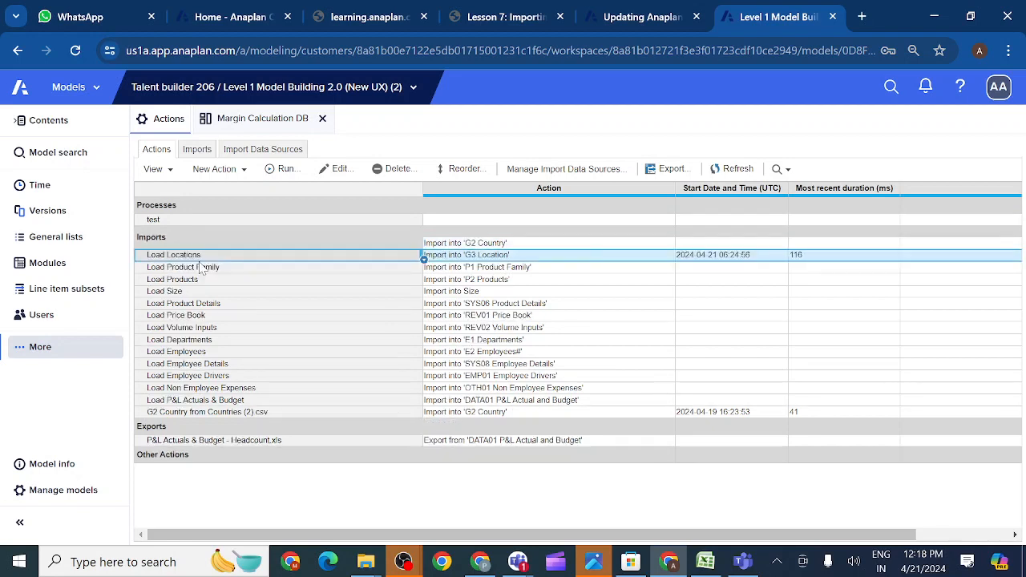
left_click(169, 250)
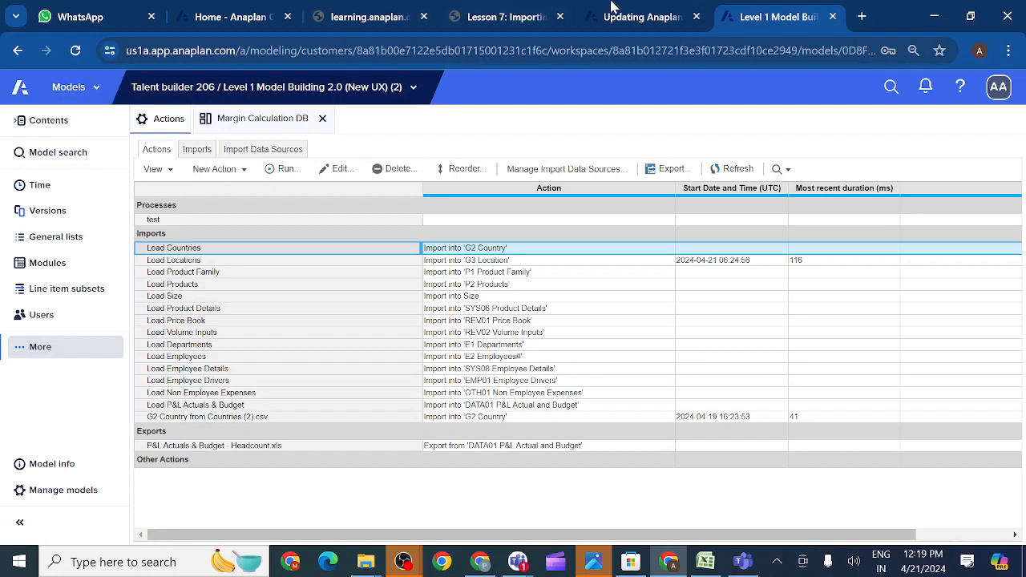
- Duplicate the Anaplan model's browser tab and return to the original tab
right_click(767, 18)
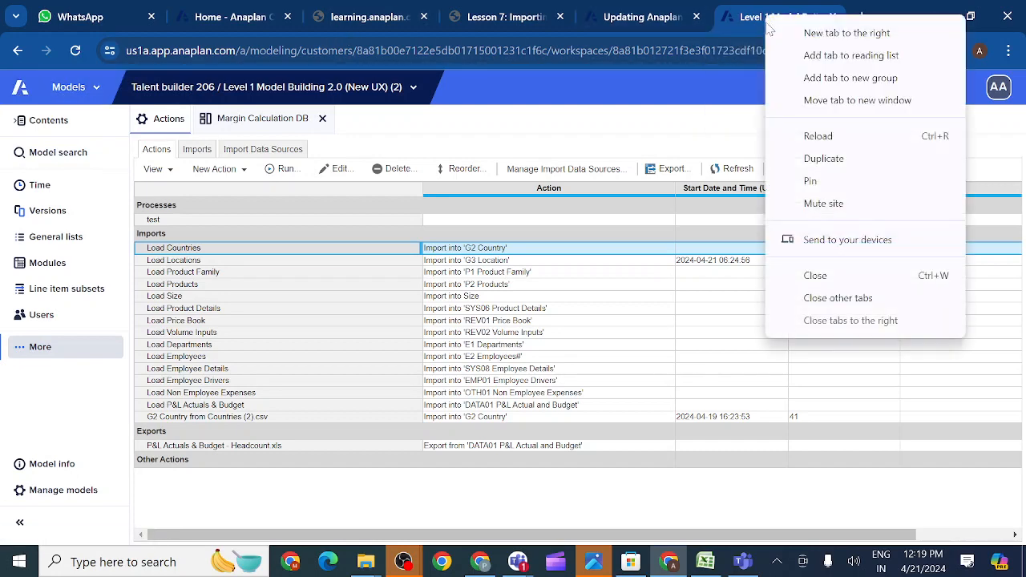
left_click(810, 159)
left_click(653, 19)
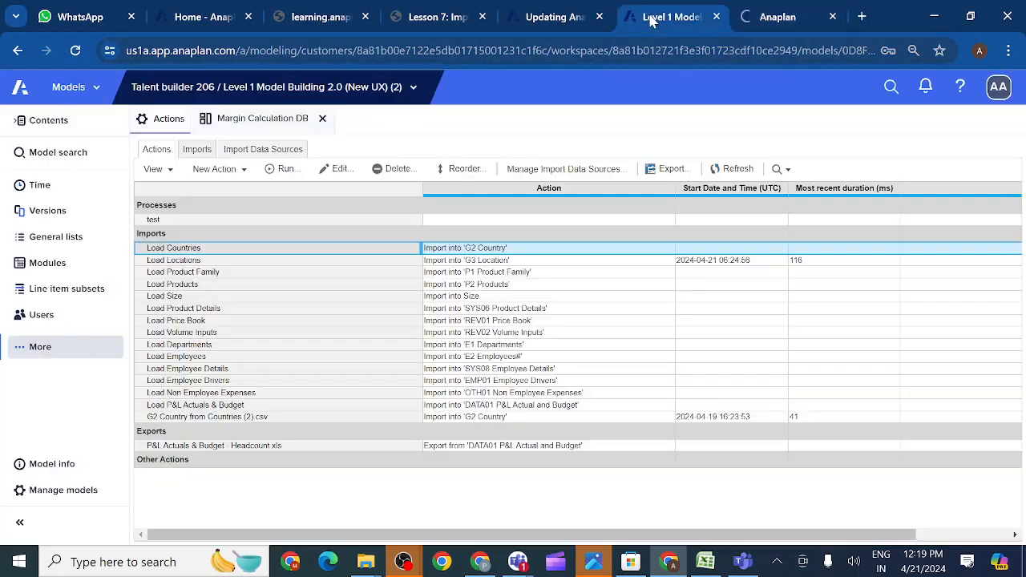
- Go to the CloudWorks integrations page from the Anaplan navigation list
left_click(95, 90)
left_click(96, 90)
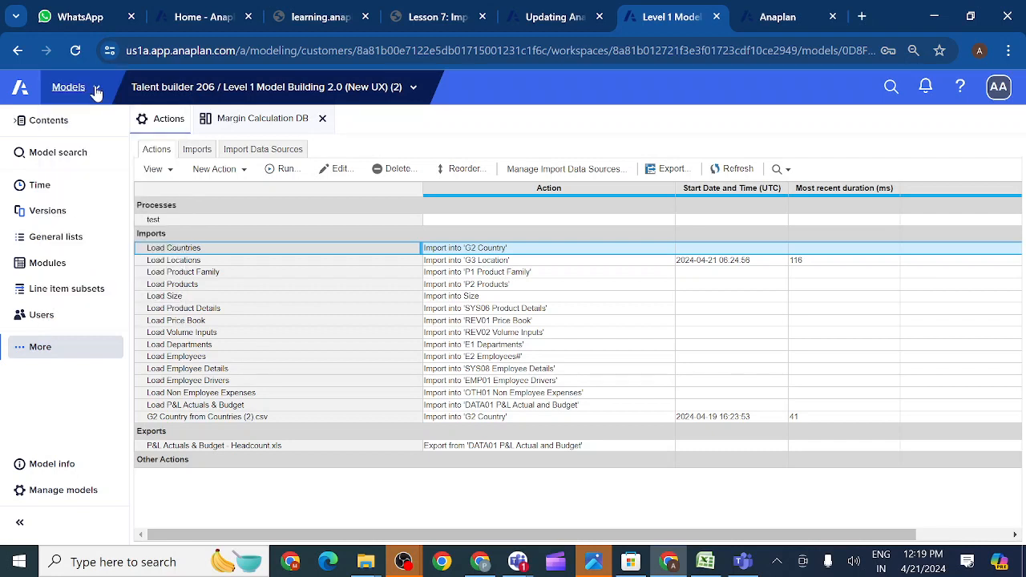
left_click(95, 90)
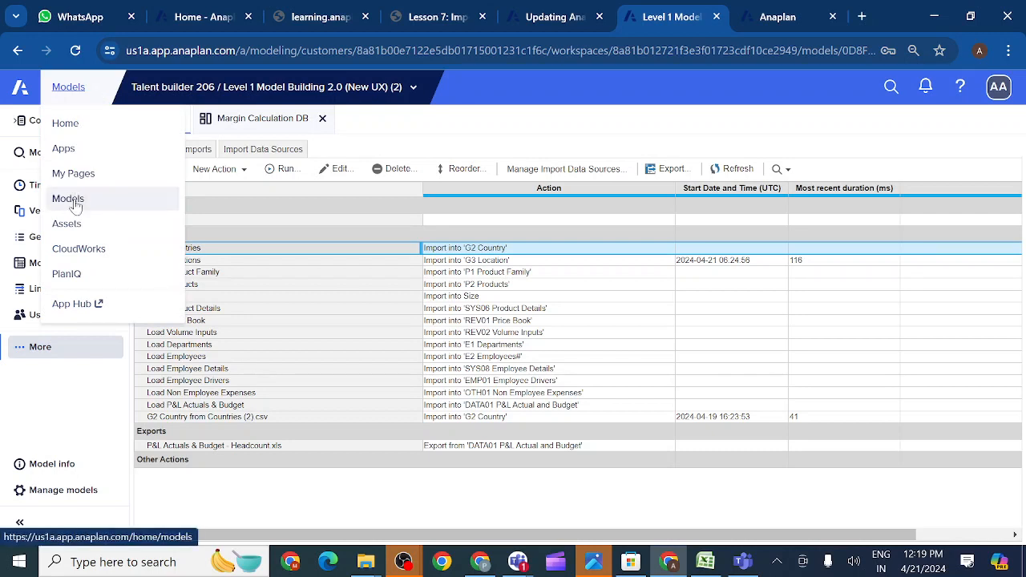
left_click(78, 250)
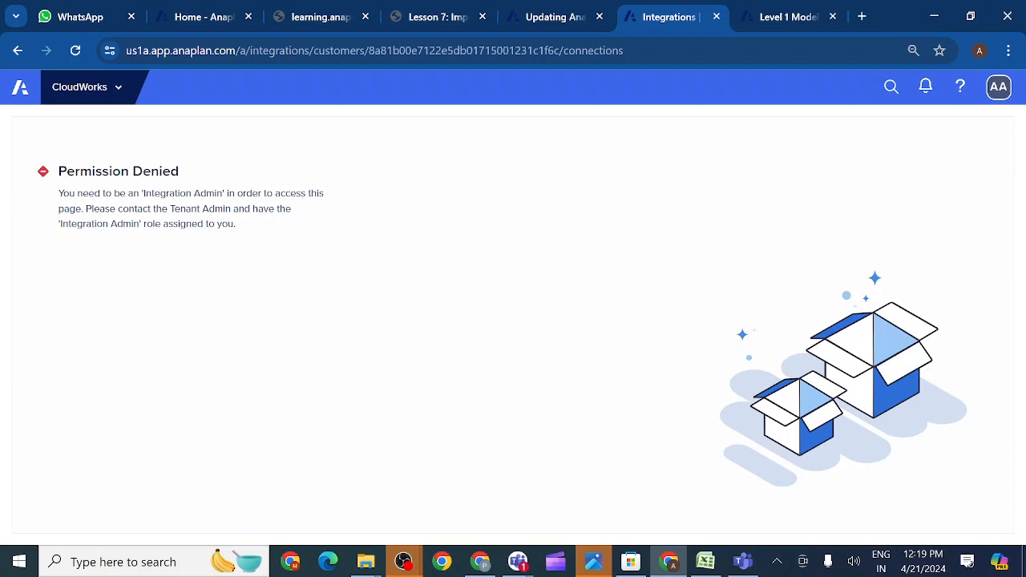
- Switch from the CloudWorks page to the WhatsApp Web tab
left_click(78, 17)
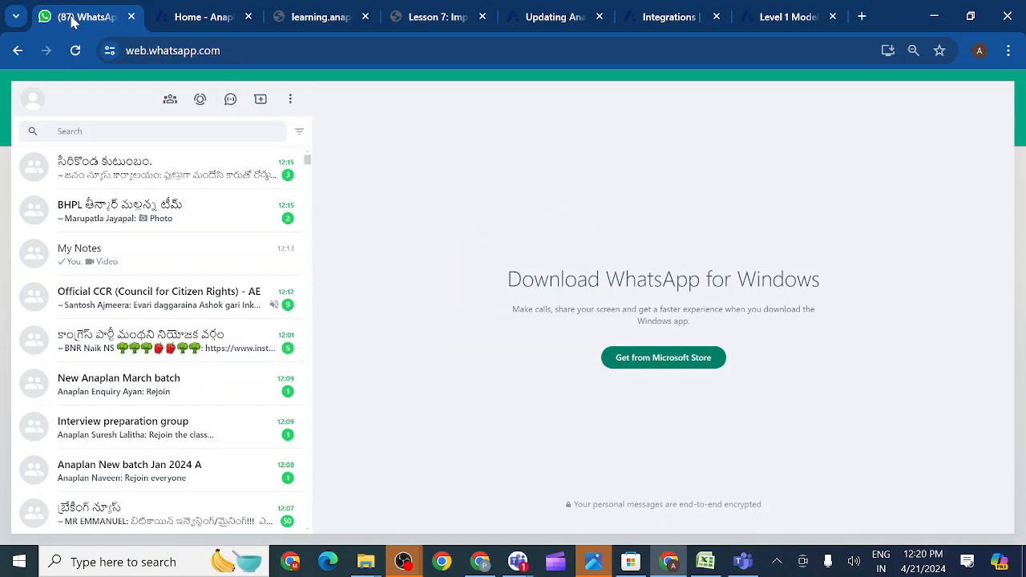
- Play the My Notes class video full screen, positioned at 1:14 of 4:14
left_click(143, 272)
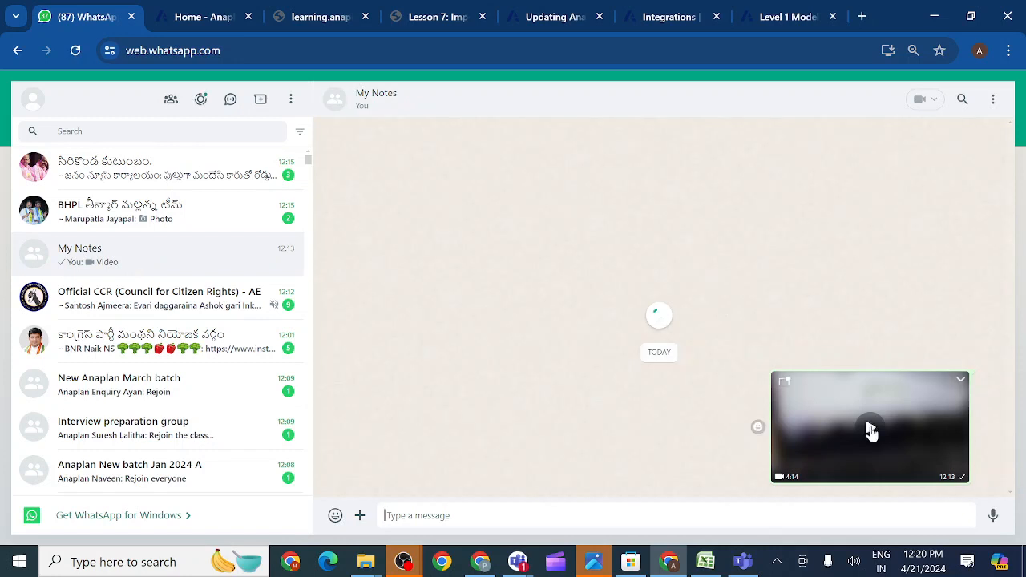
left_click(872, 431)
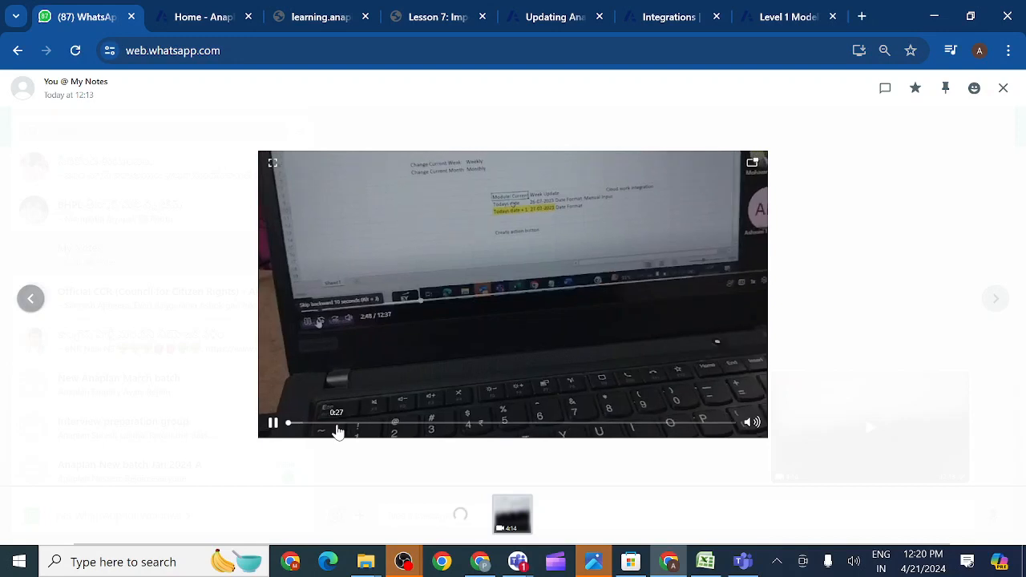
left_click(337, 432)
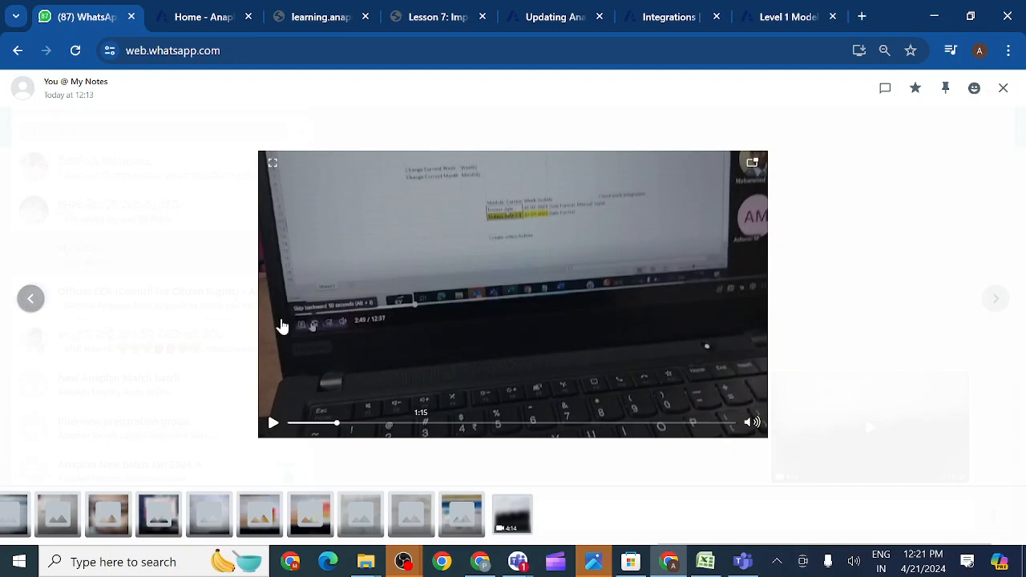
left_click(272, 167)
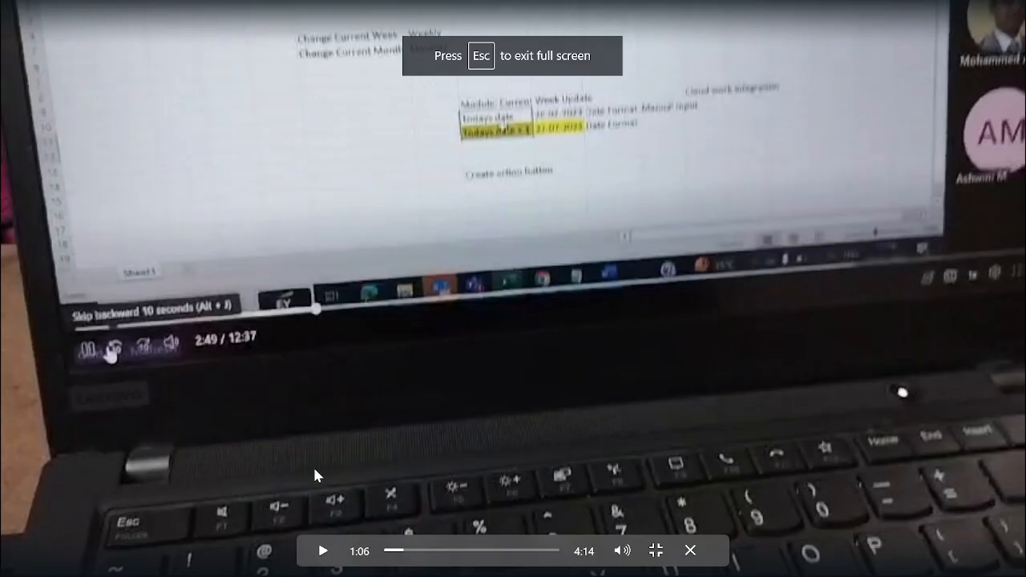
left_click(438, 559)
left_click(436, 555)
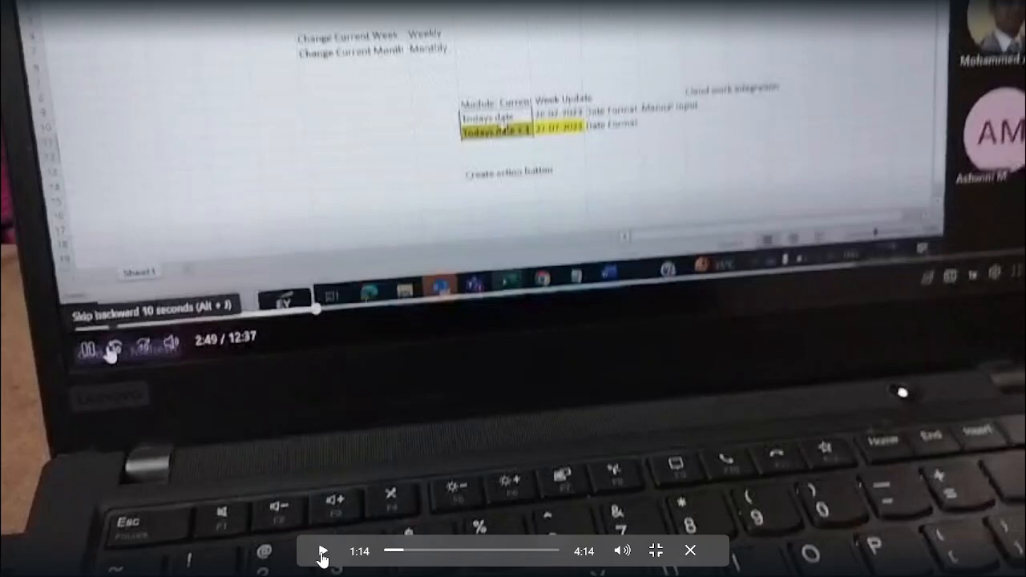
- Exit full screen and open the 12:13 video message at the bottom of My Notes
left_click(690, 551)
mouse_move(691, 559)
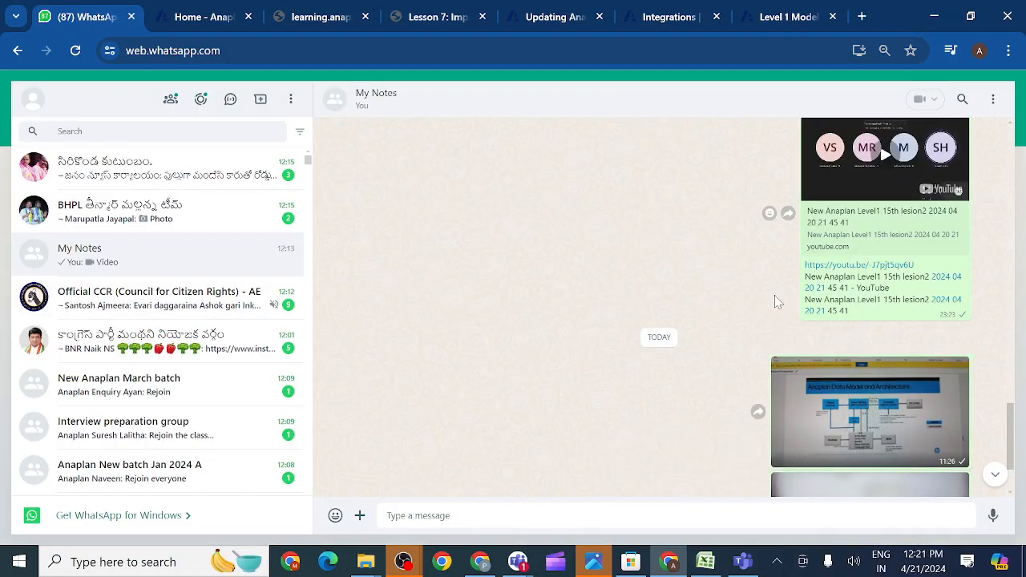
scroll(874, 441, "down", 2)
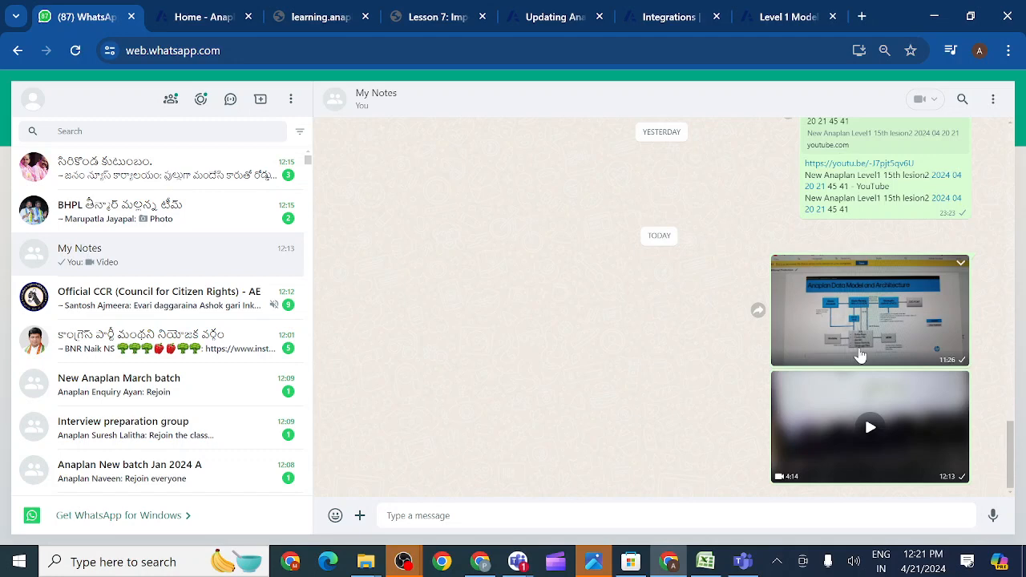
left_click(855, 421)
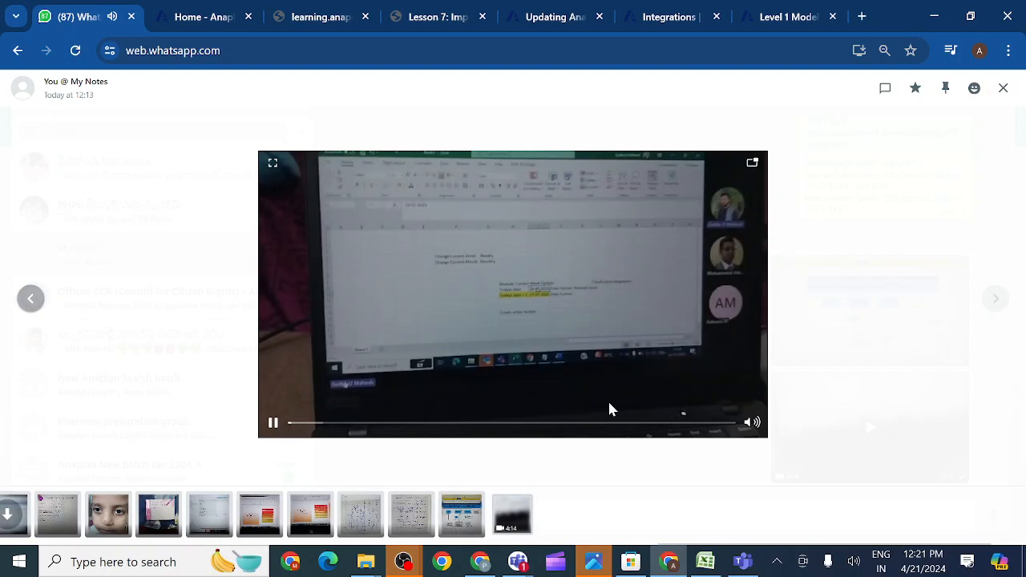
- Play the 12:13 CloudWorks video and pause it once it reaches the Integrations page
left_click(273, 424)
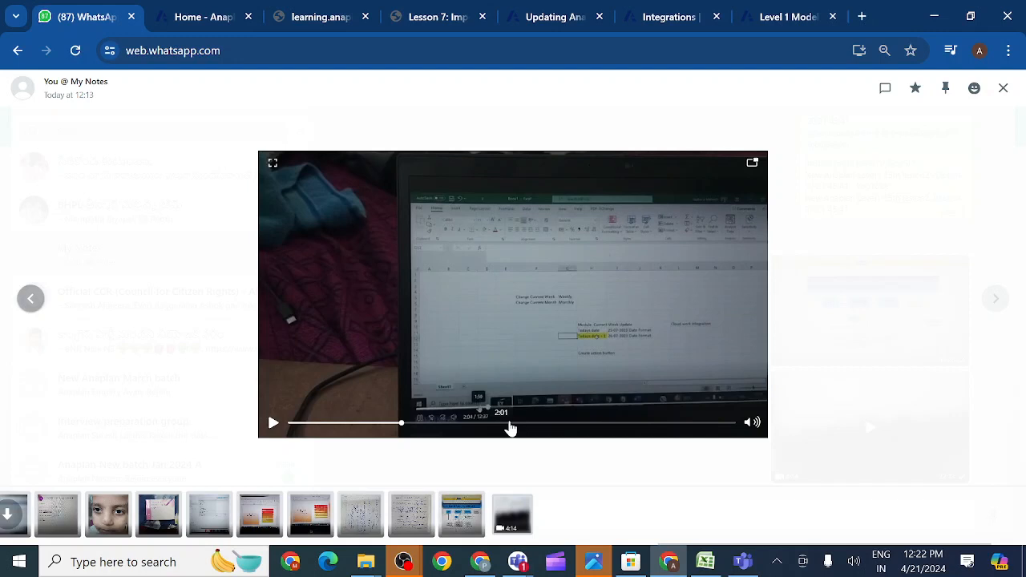
left_click(303, 425)
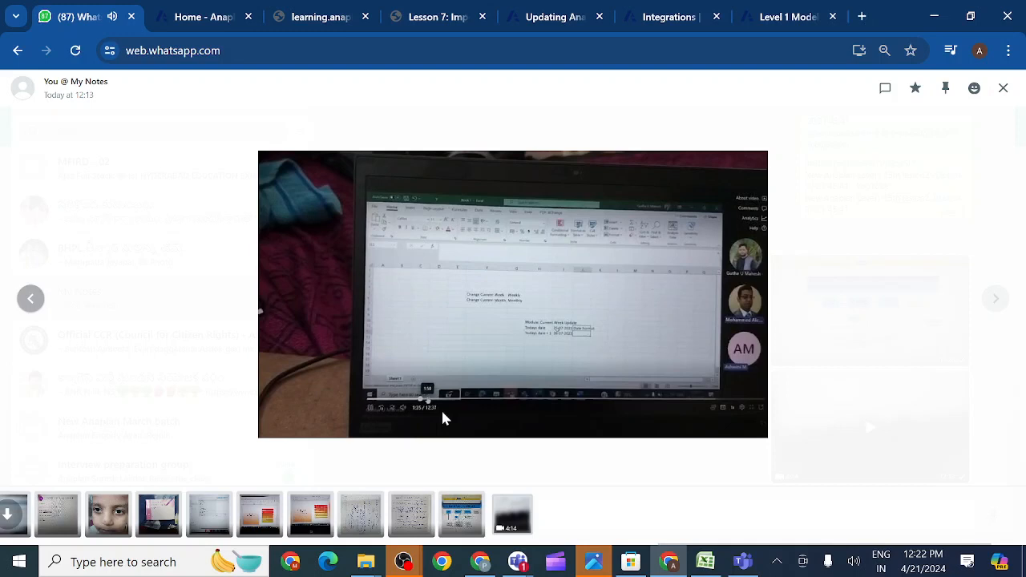
mouse_move(273, 426)
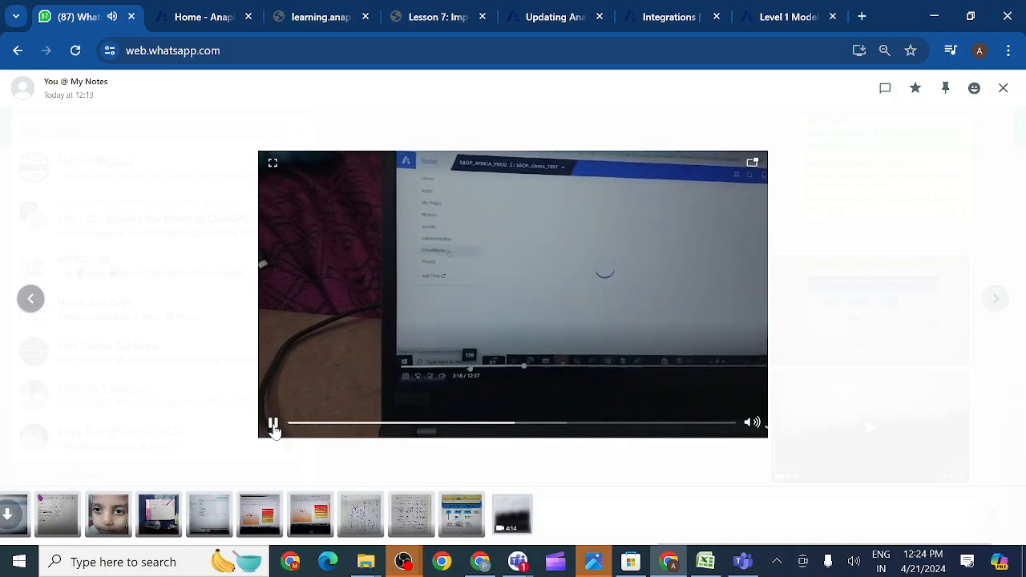
mouse_move(275, 429)
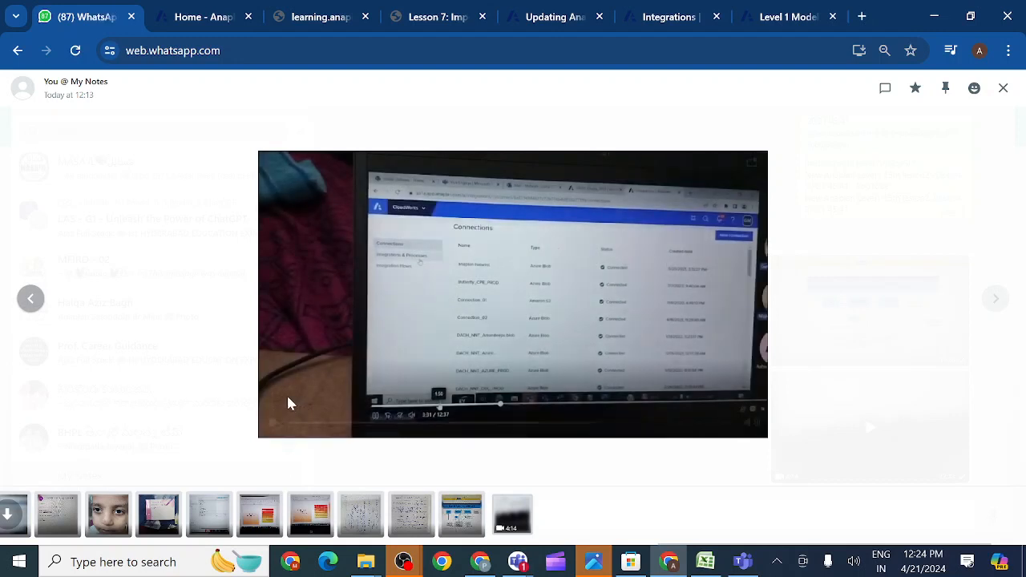
mouse_move(334, 348)
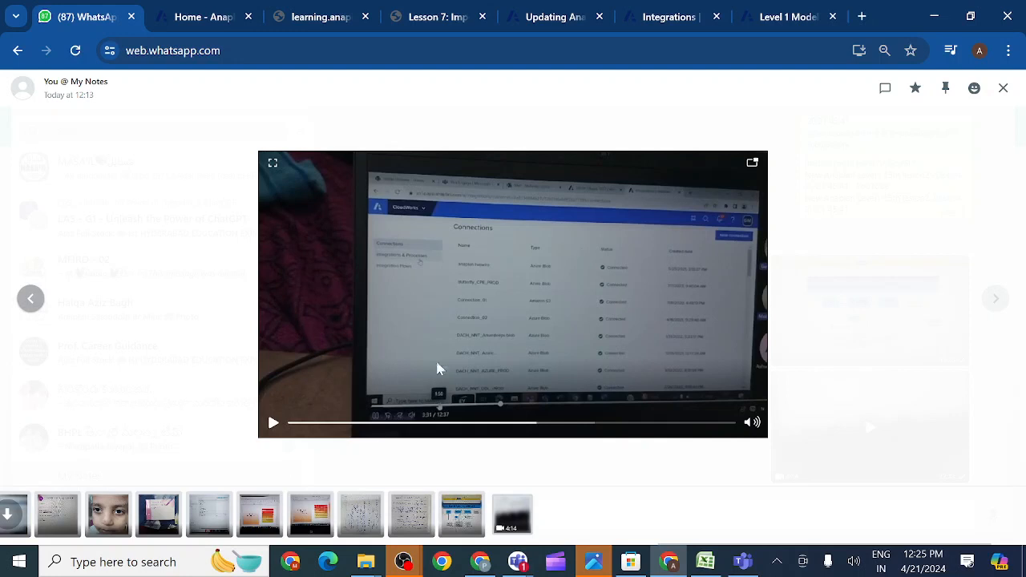
left_click(273, 425)
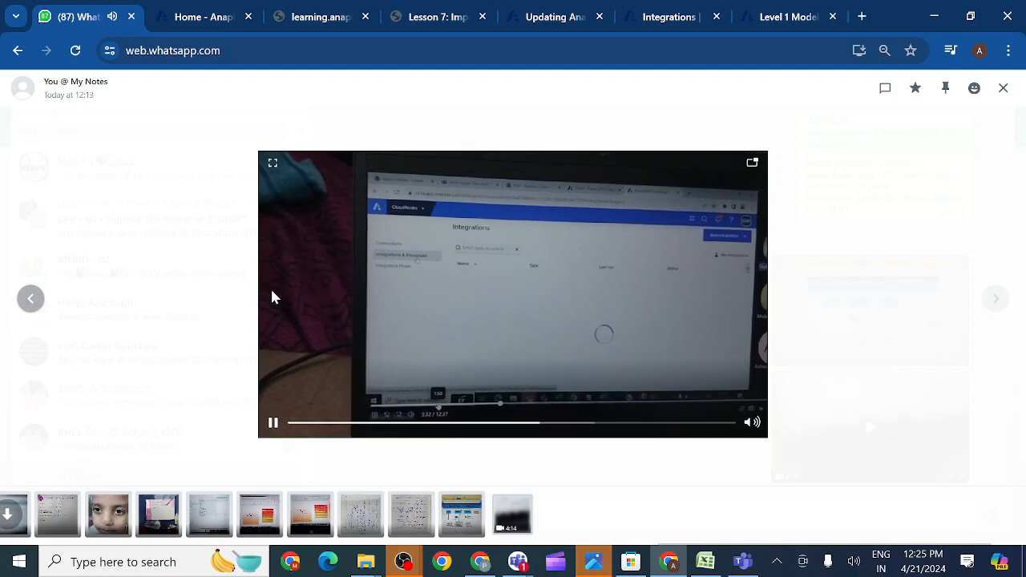
left_click(272, 424)
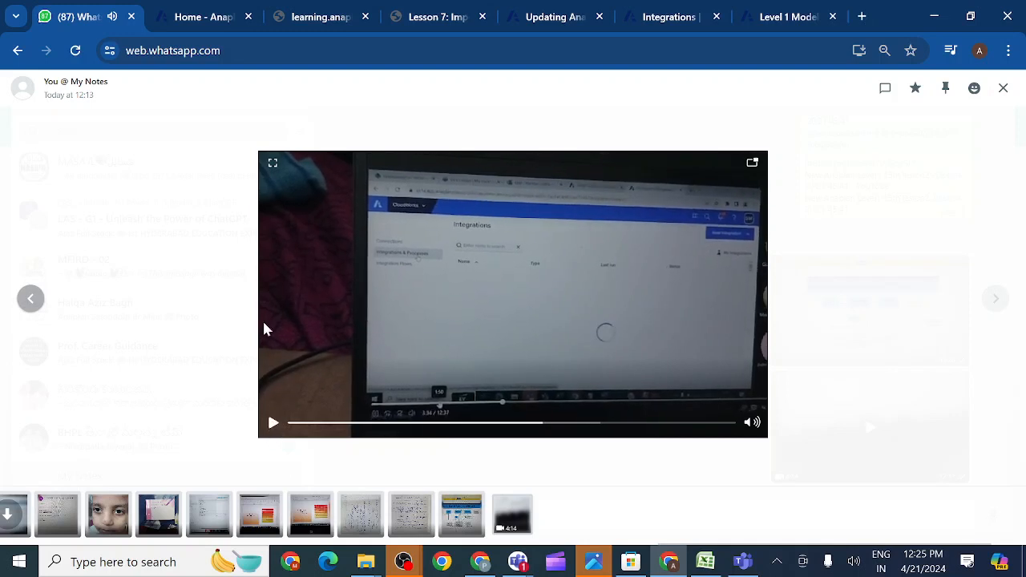
- Resume the CloudWorks video full screen, advancing to 4:11 where the integration types appear
left_click(272, 161)
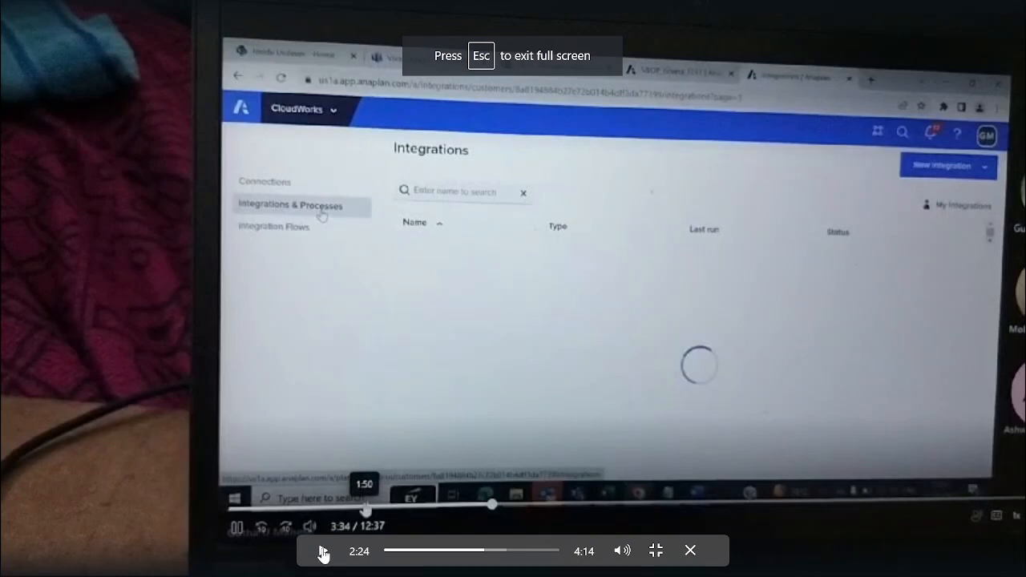
left_click(323, 553)
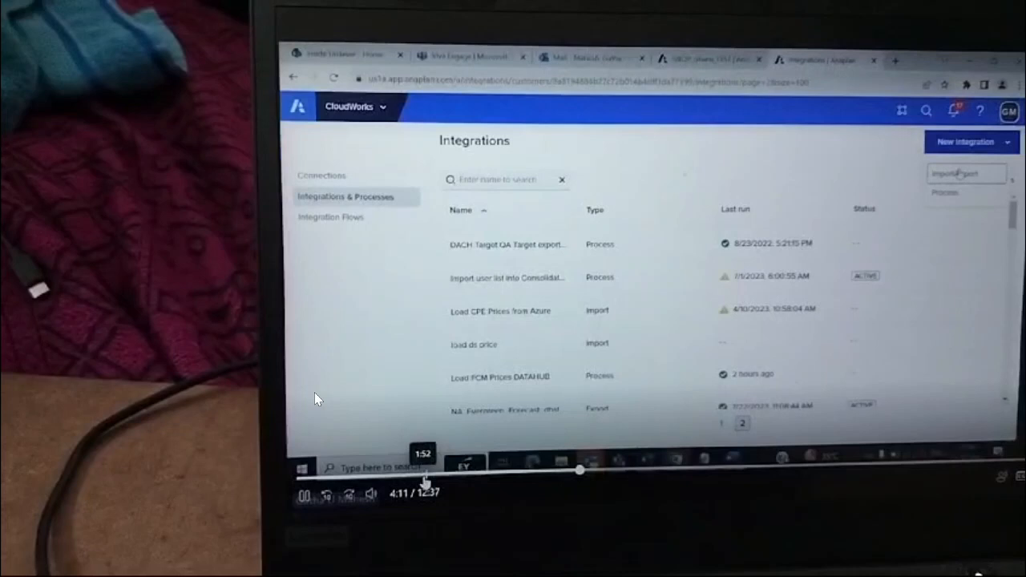
- Pause the recording on the 'Create a new integration' dialog, then resume playback
mouse_move(320, 557)
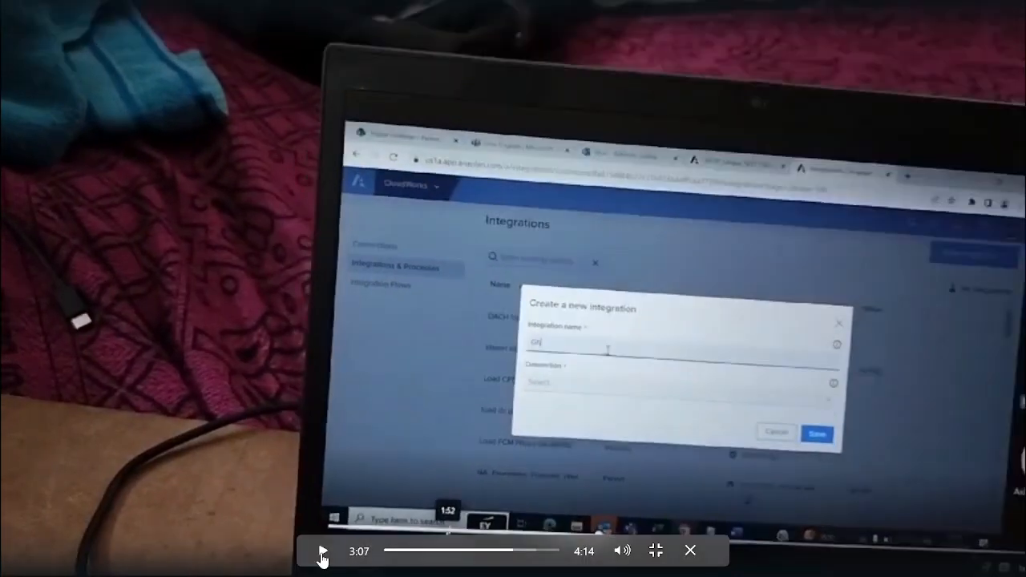
left_click(321, 558)
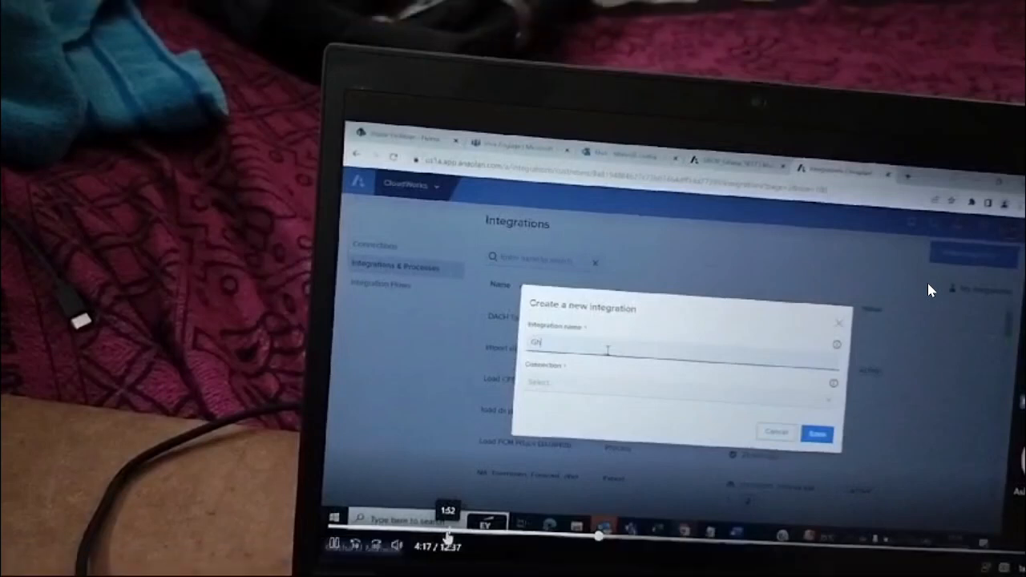
mouse_move(895, 309)
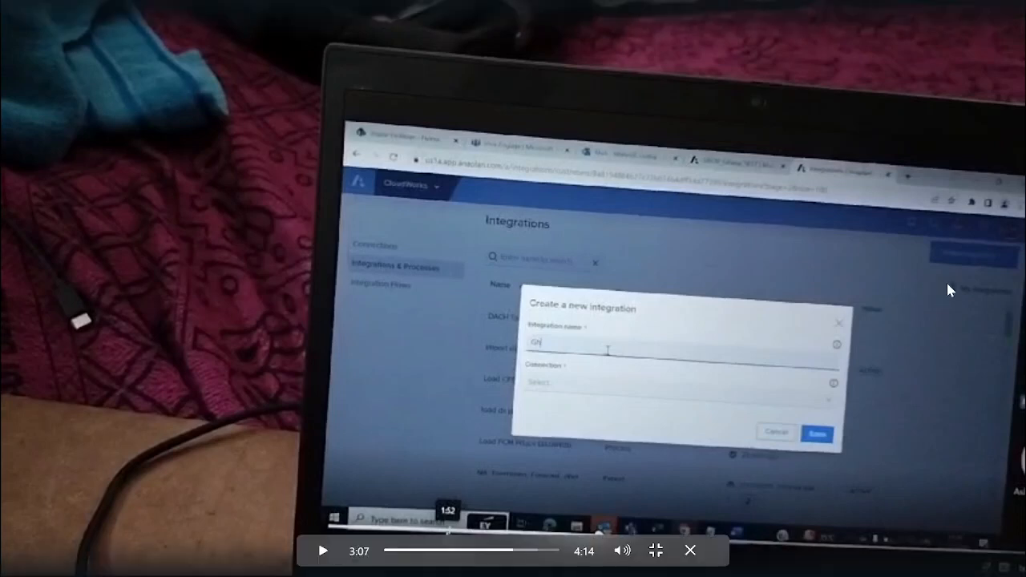
left_click(325, 553)
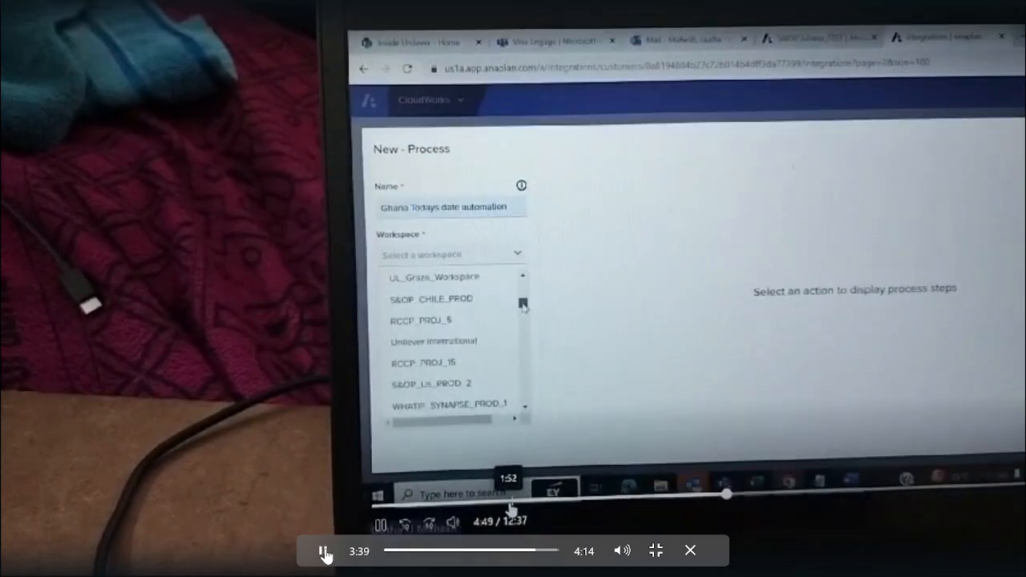
- Pause at 4:49 on the 'Ghana Todays date automation' form's workspace list
left_click(322, 554)
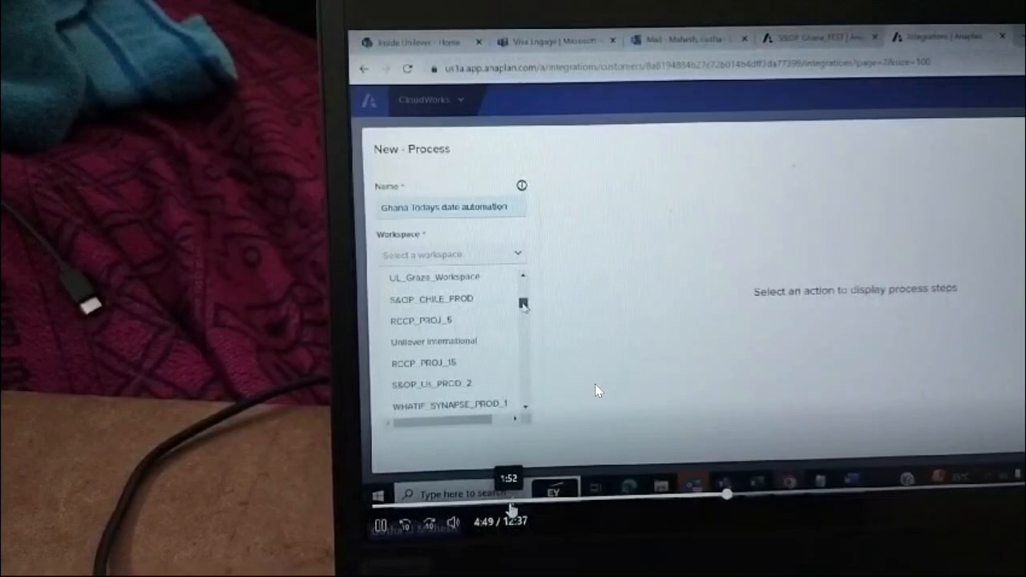
- Resume playback to 4:58, where workspace S&OP_INDIA_PROD_5 and model EMpty are chosen
mouse_move(655, 353)
mouse_move(644, 301)
mouse_move(578, 298)
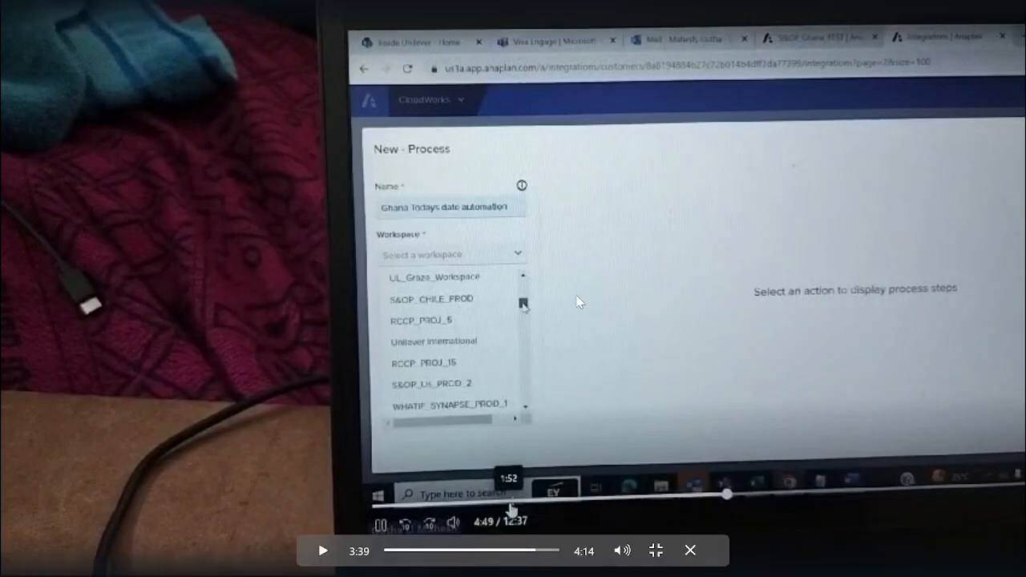
left_click(323, 553)
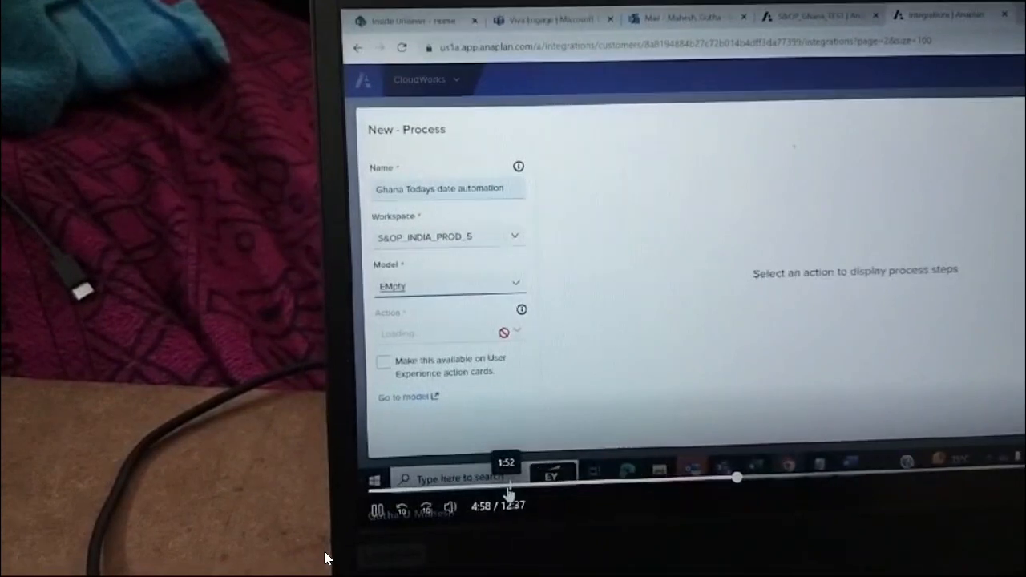
- Pause the video once it returns to the CloudWorks Integrations list
mouse_move(321, 550)
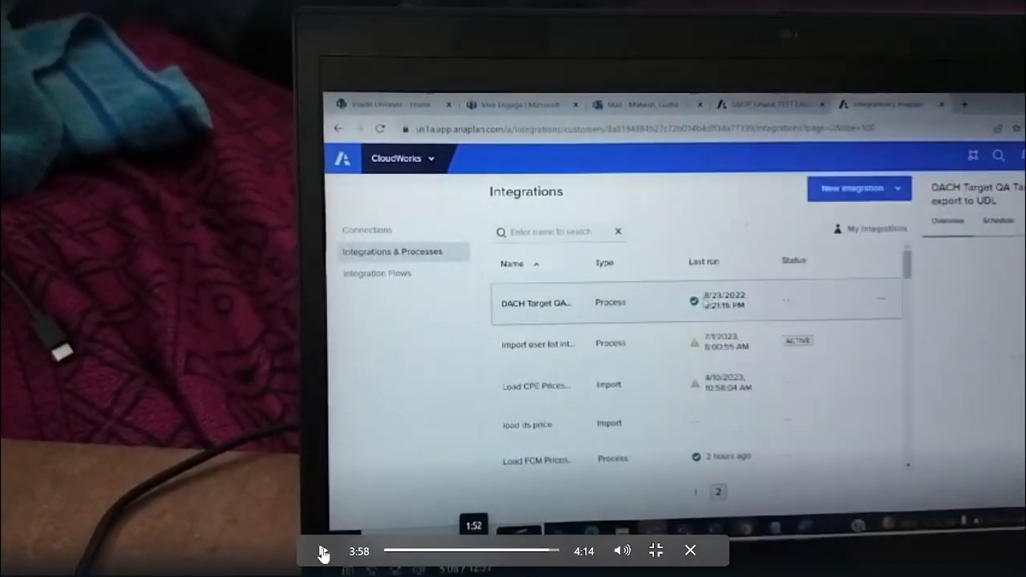
left_click(324, 551)
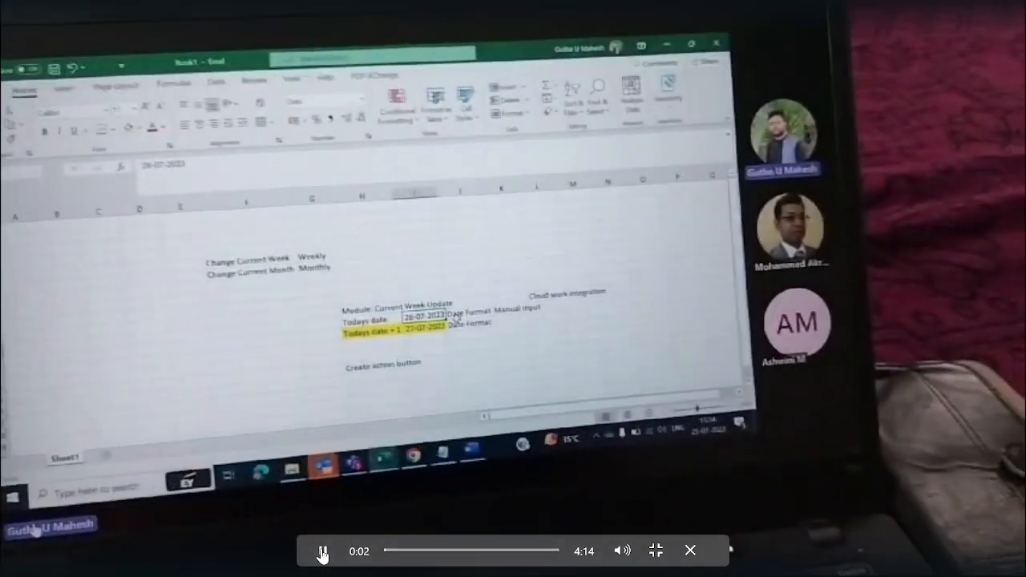
- Pause the clip and seek ahead to about 3:27, the CloudWorks Integrations footage
left_click(321, 553)
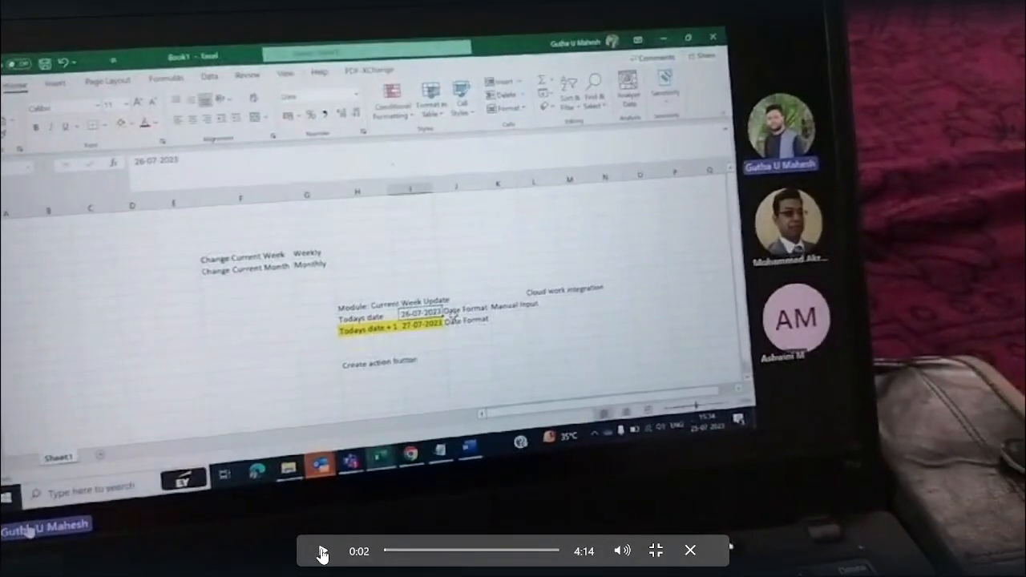
left_click(527, 551)
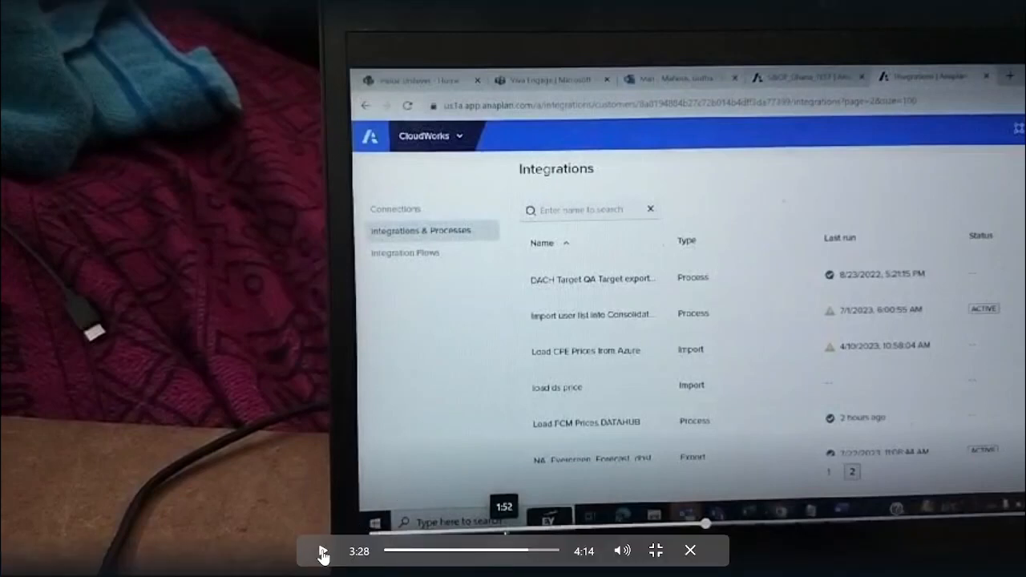
- Seek to about 3:44, pause at 3:48 on the New - Process form, and exit full screen
left_click(322, 553)
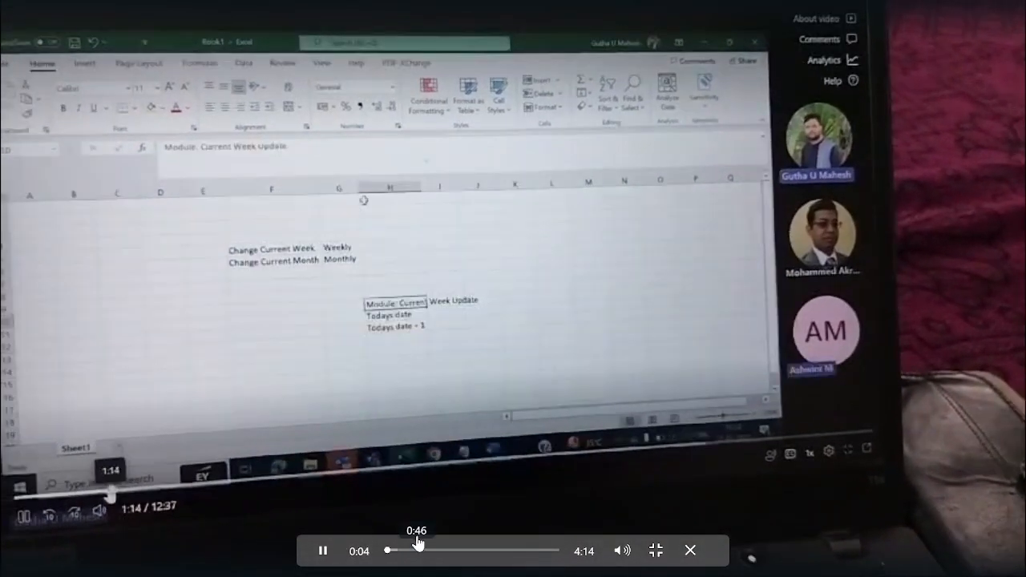
left_click(540, 551)
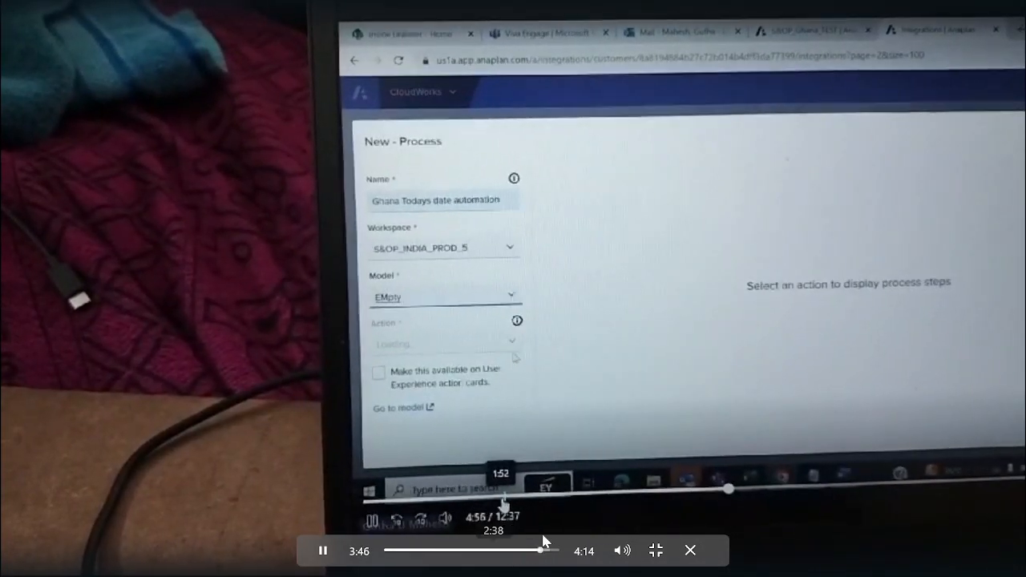
left_click(323, 551)
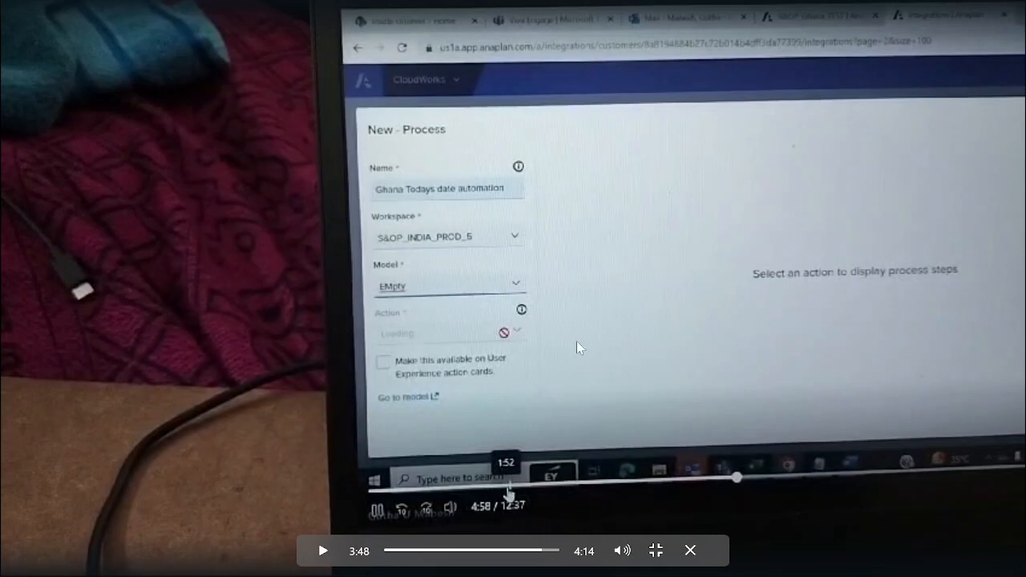
left_click(656, 552)
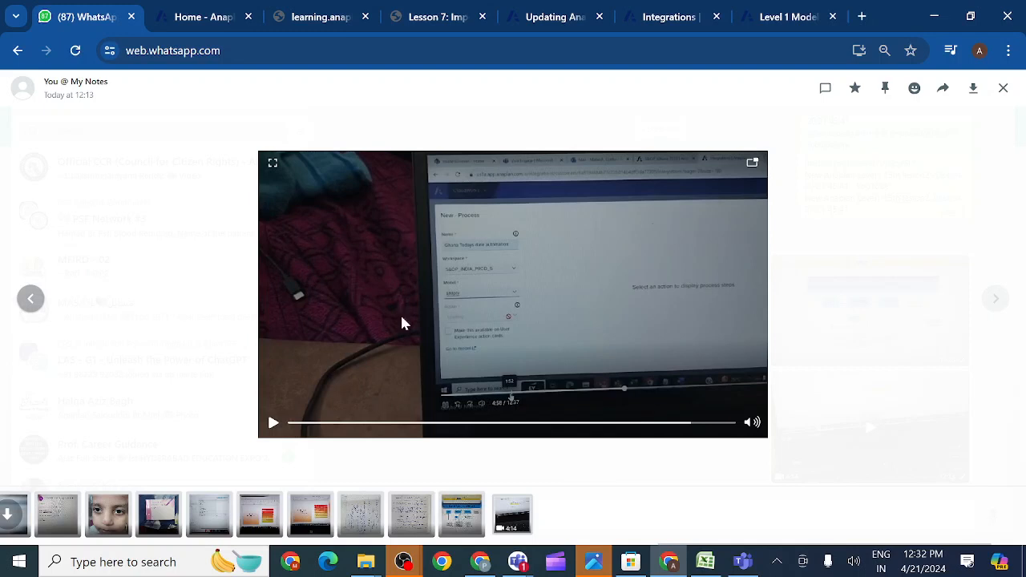
- Resume the clip, then return to the 'Level 1 Model' tab's Actions page with the 'test' process
left_click(404, 323)
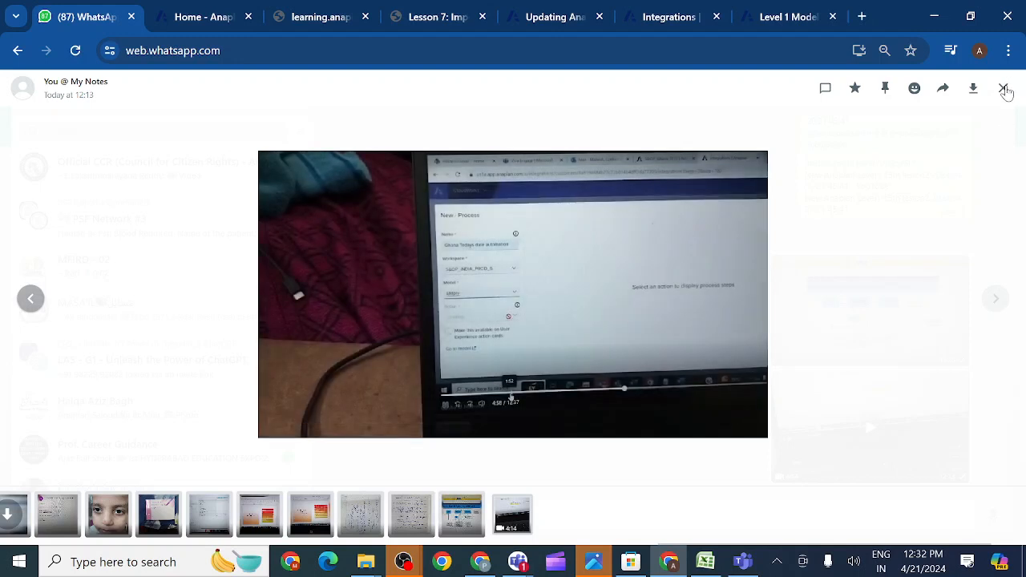
left_click(771, 20)
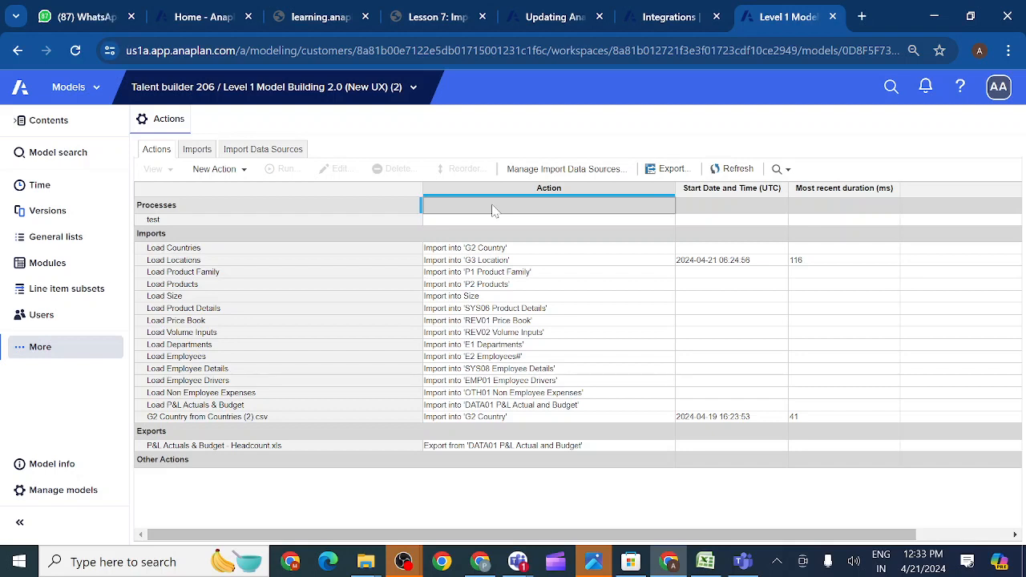
- Open the Models dropdown listing Home, Apps, Models and CloudWorks
left_click(97, 92)
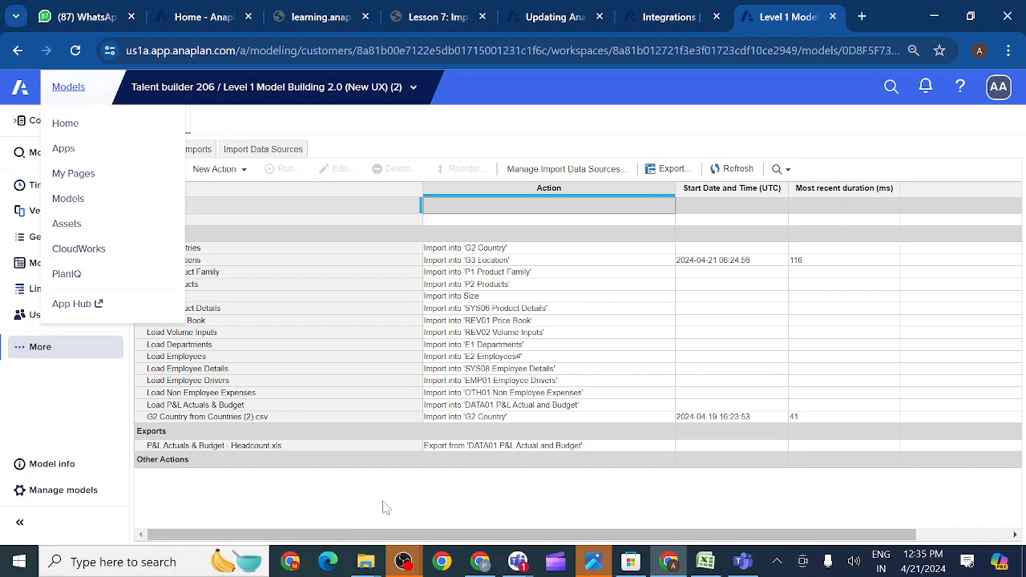
- Scroll through the Teams meeting's People list, then bring the Anaplan Chrome window back
mouse_move(517, 567)
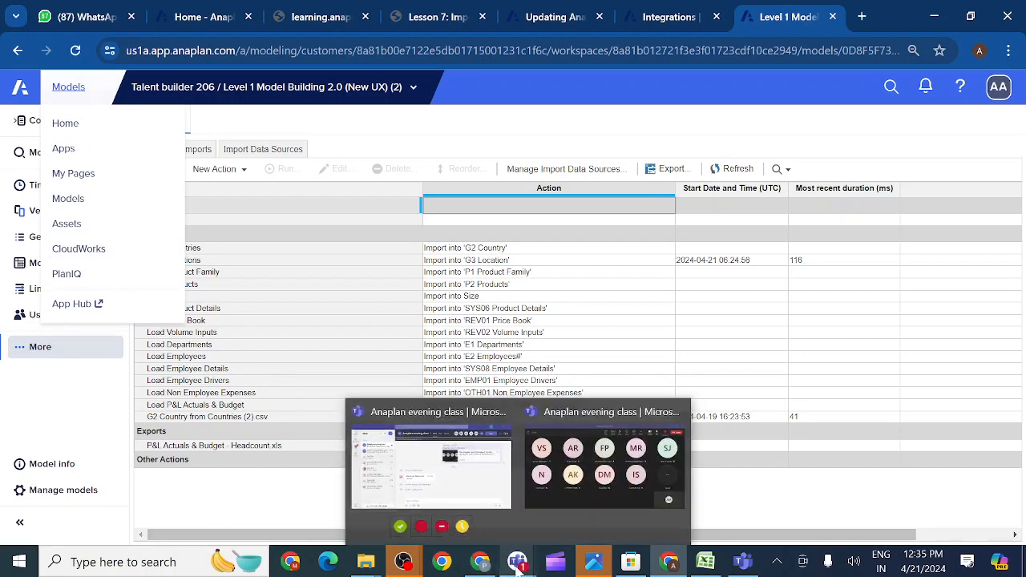
left_click(600, 487)
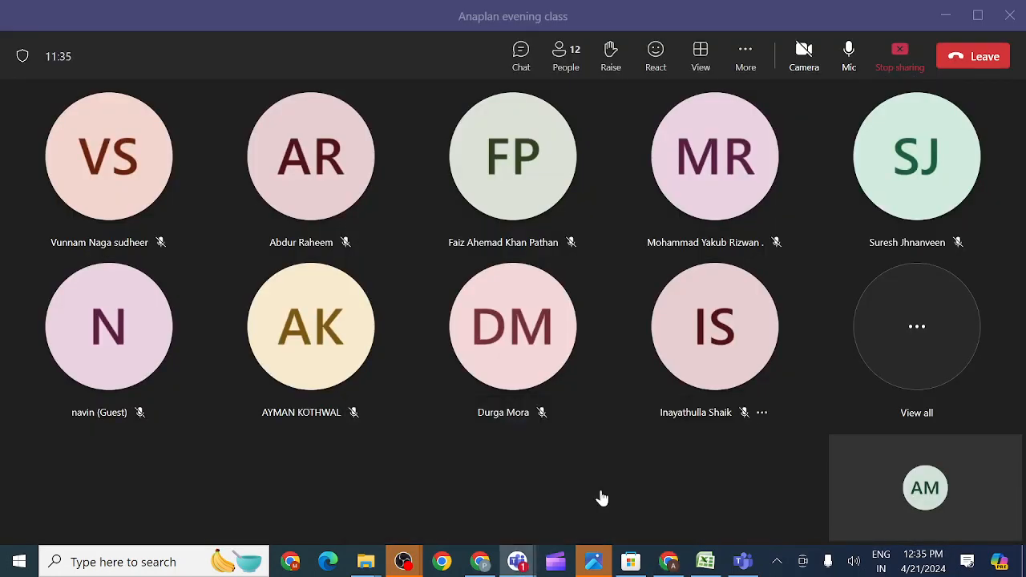
left_click(919, 332)
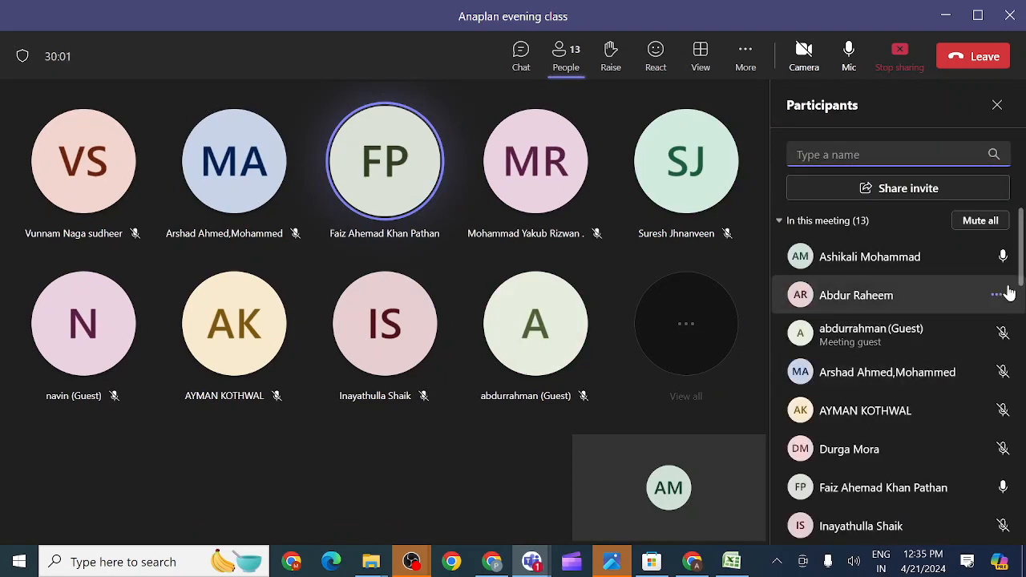
scroll(1020, 321, "down", 5)
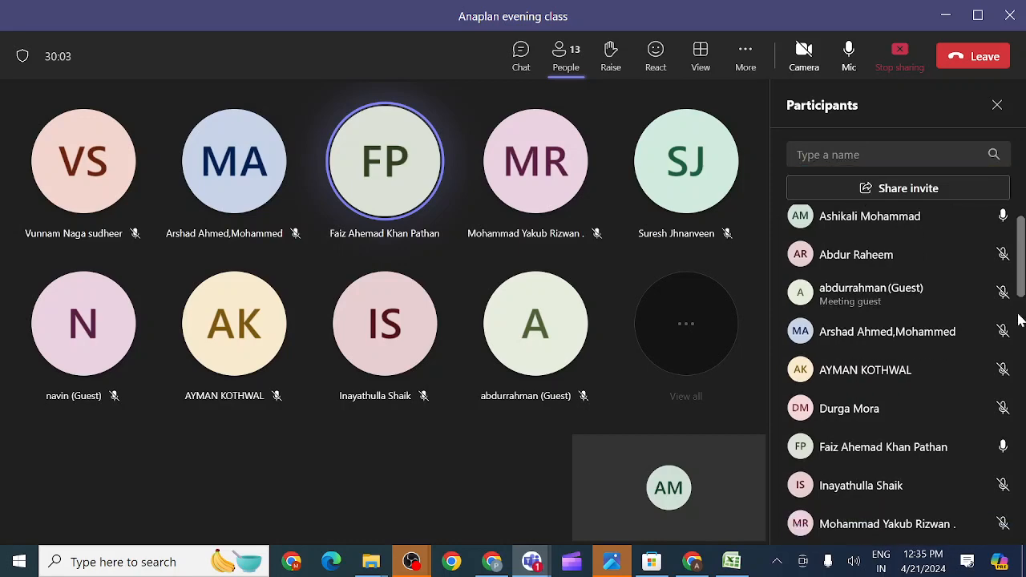
scroll(1017, 456, "down", 10)
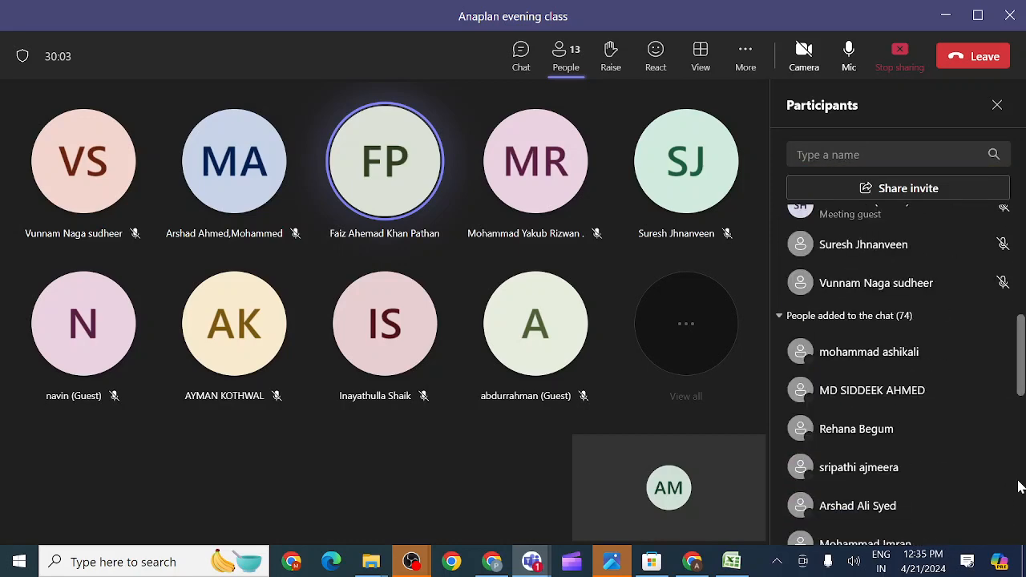
scroll(1020, 472, "up", 5)
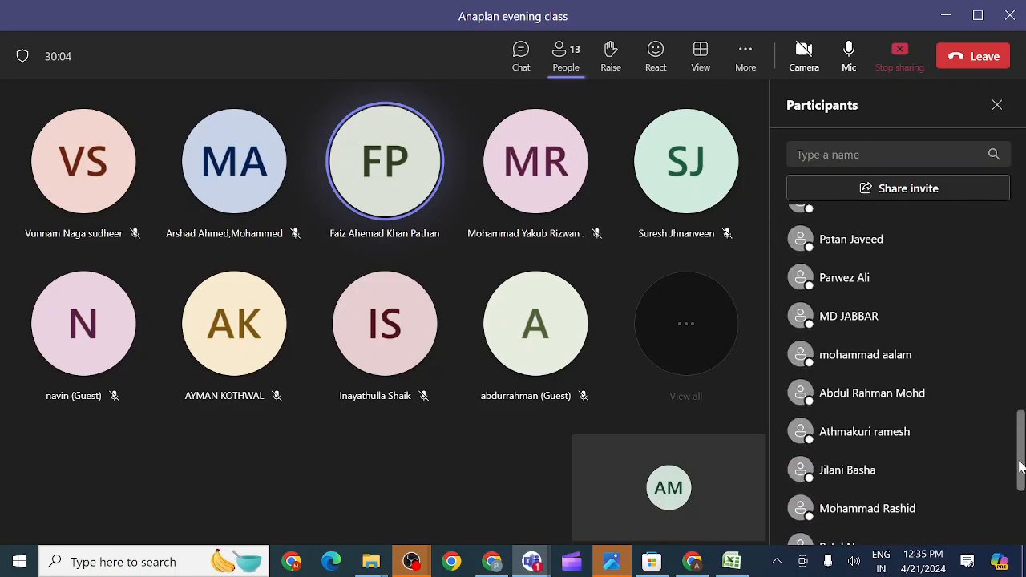
left_click_drag(1019, 434, 1022, 183)
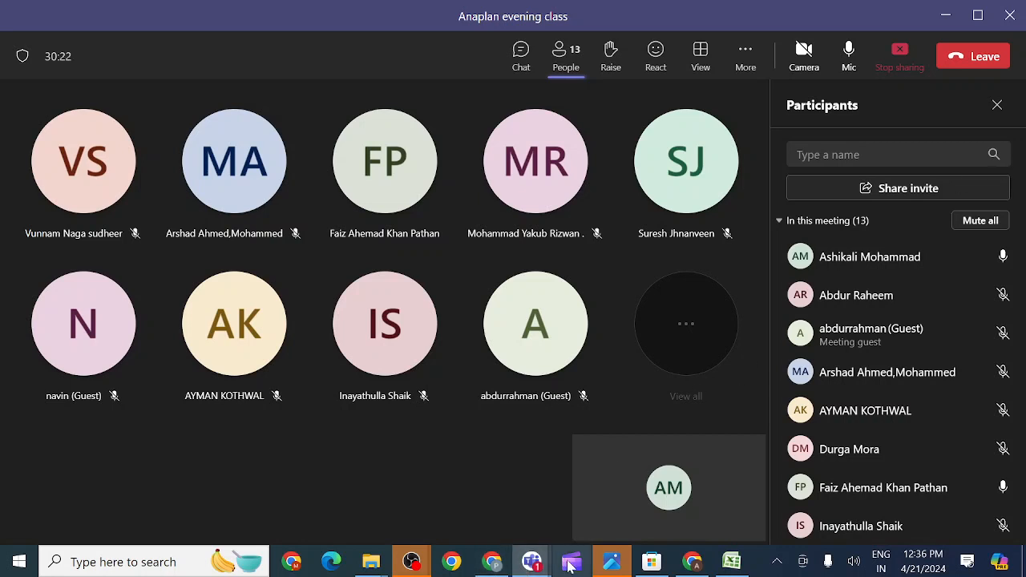
left_click(694, 562)
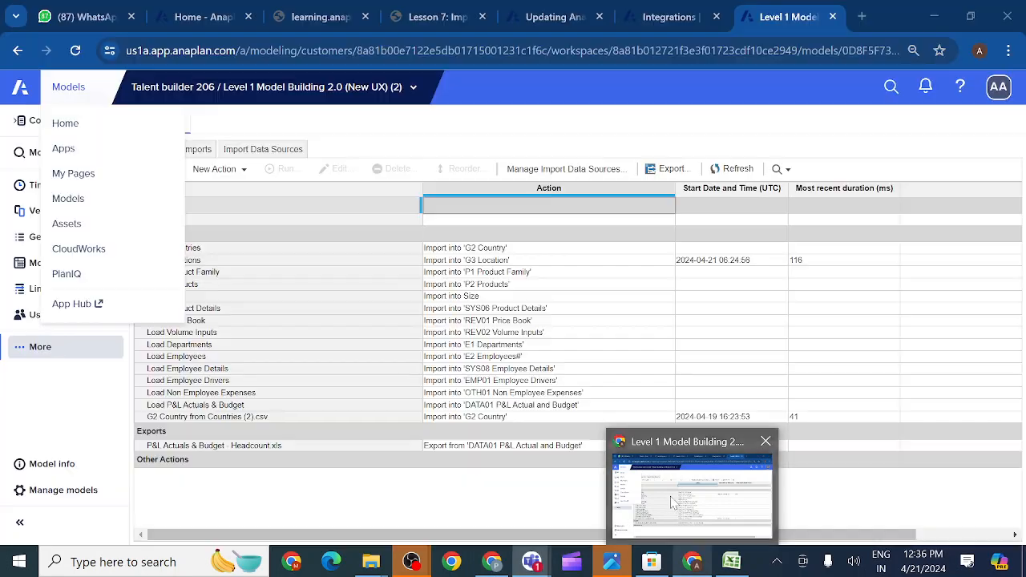
- Close the Anaplan areas menu and show the 'Anaplan Data Model and Architecture' photo in WhatsApp
left_click(270, 351)
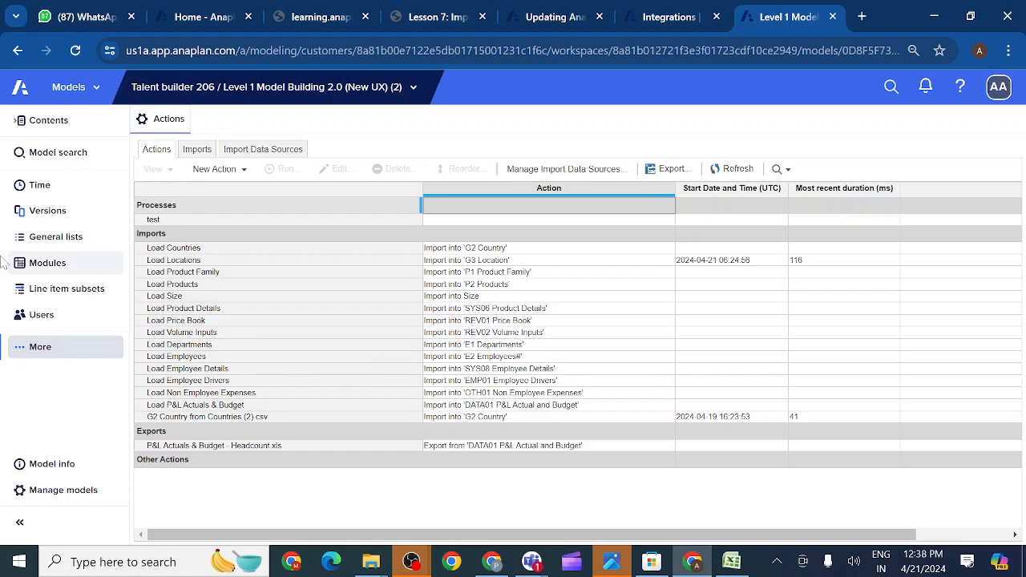
left_click(74, 16)
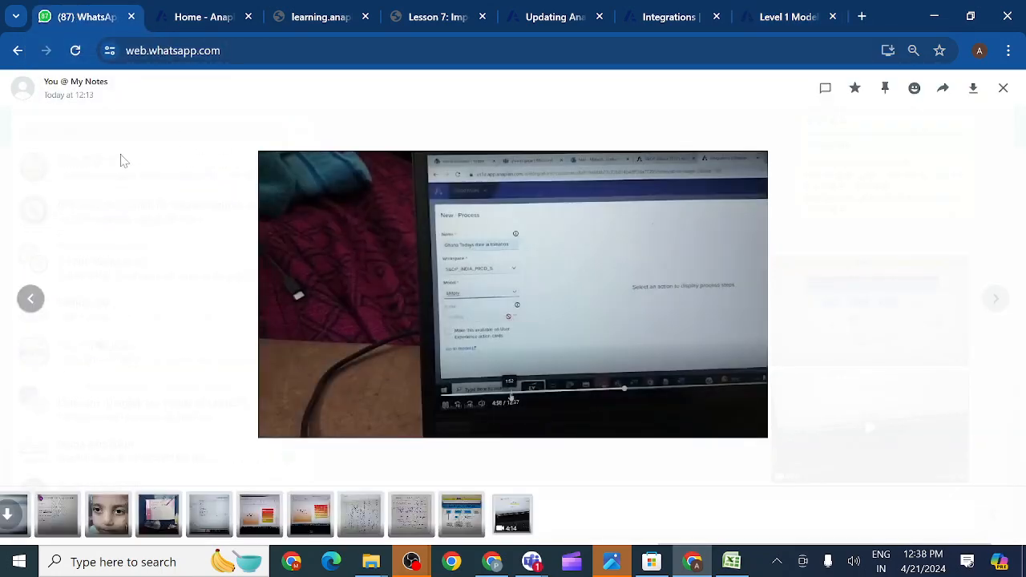
left_click(29, 303)
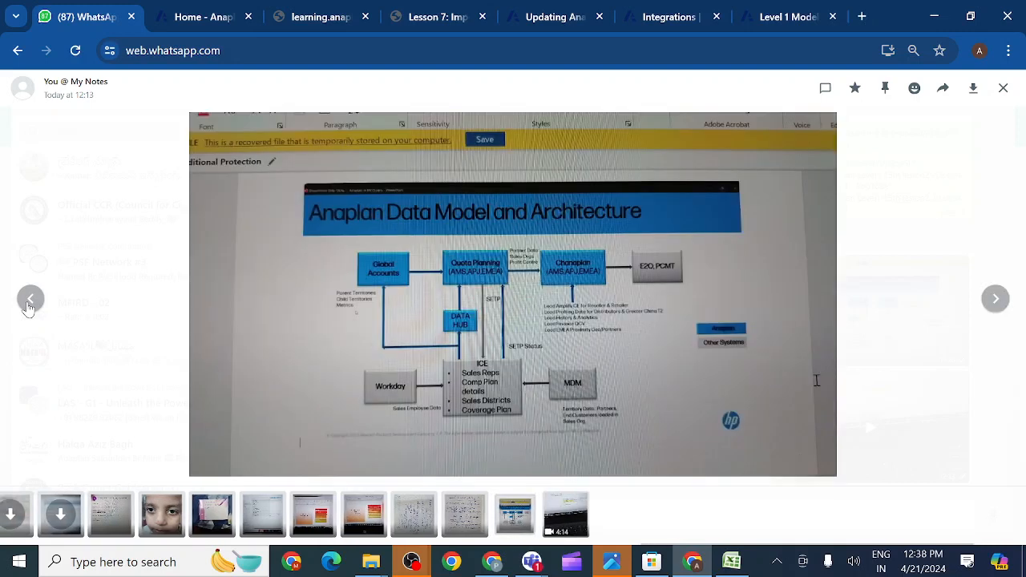
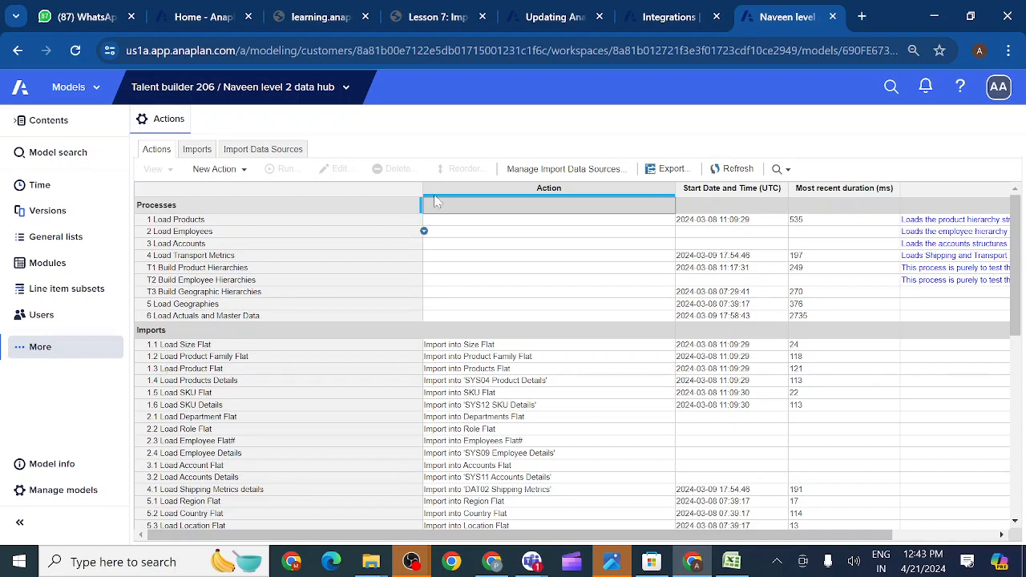
- Scroll through the Naveen level 2 data hub's Processes and Imports action lists
scroll(301, 409, "down", 5)
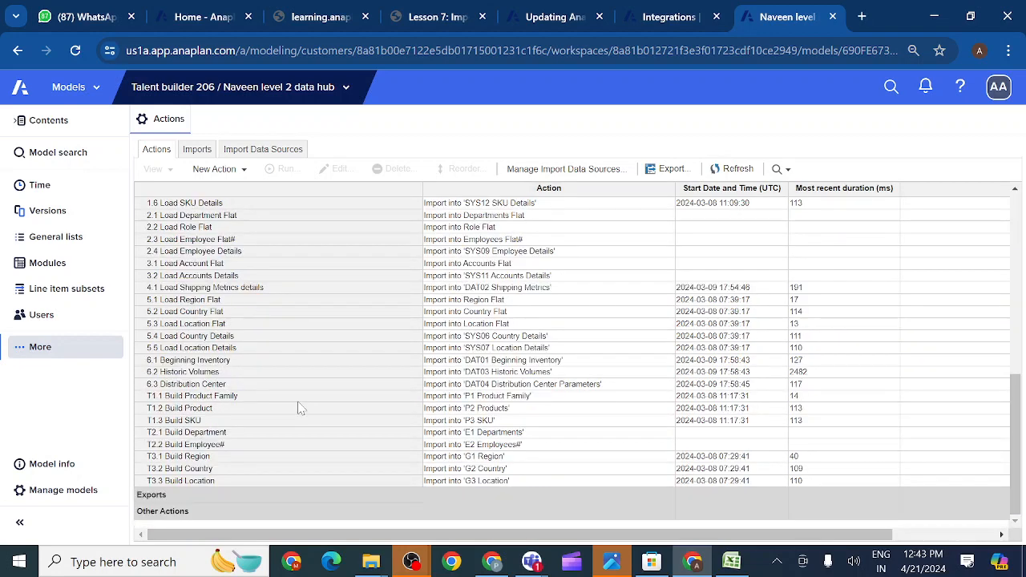
scroll(303, 416, "up", 4)
scroll(303, 415, "up", 2)
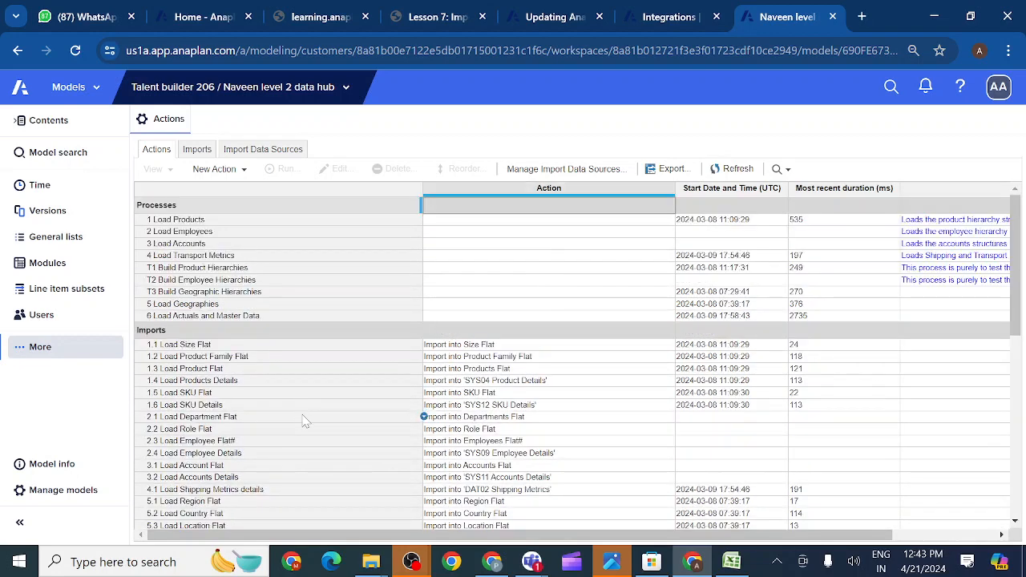
scroll(303, 419, "down", 5)
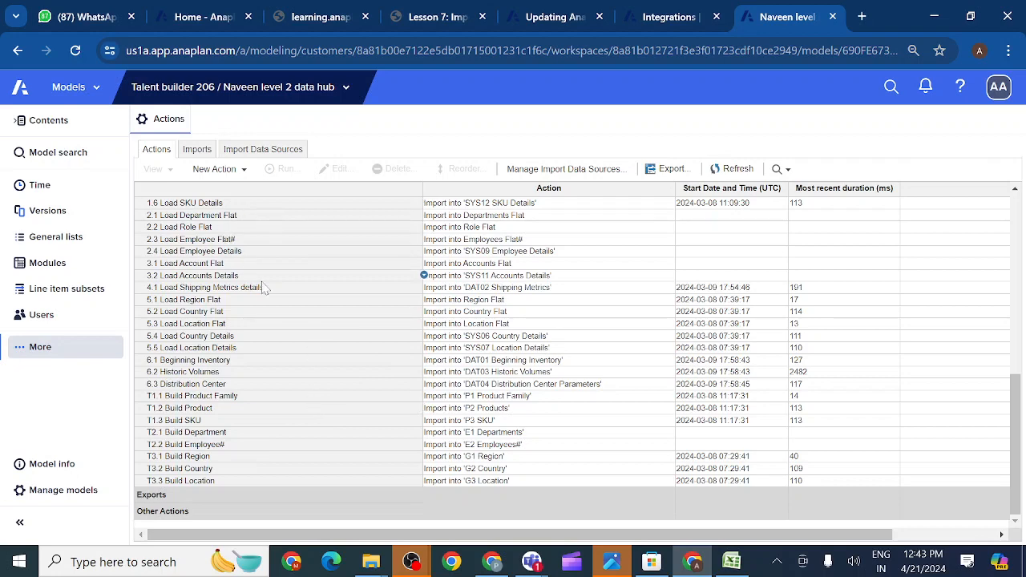
scroll(265, 289, "up", 3)
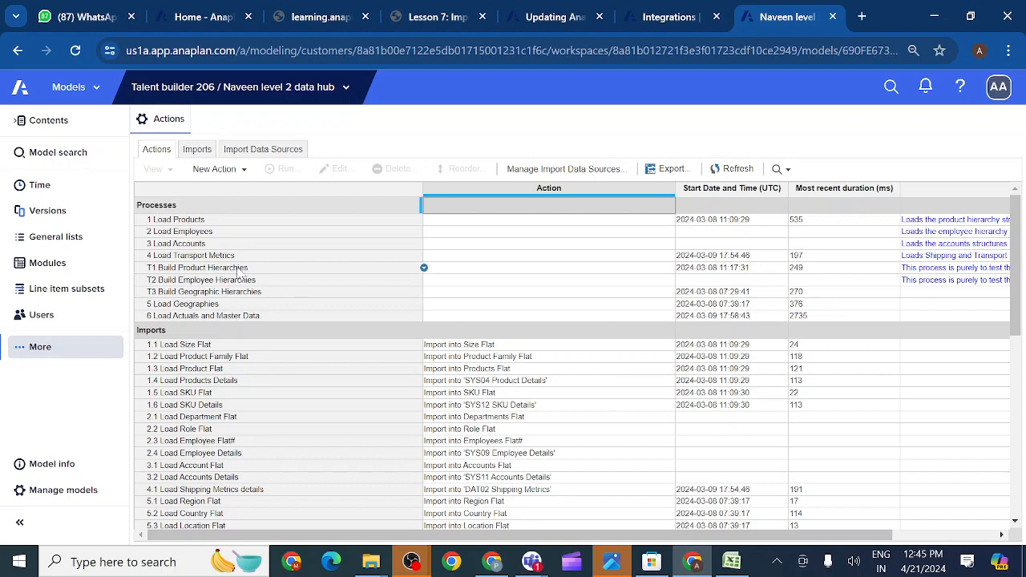
scroll(230, 399, "down", 5)
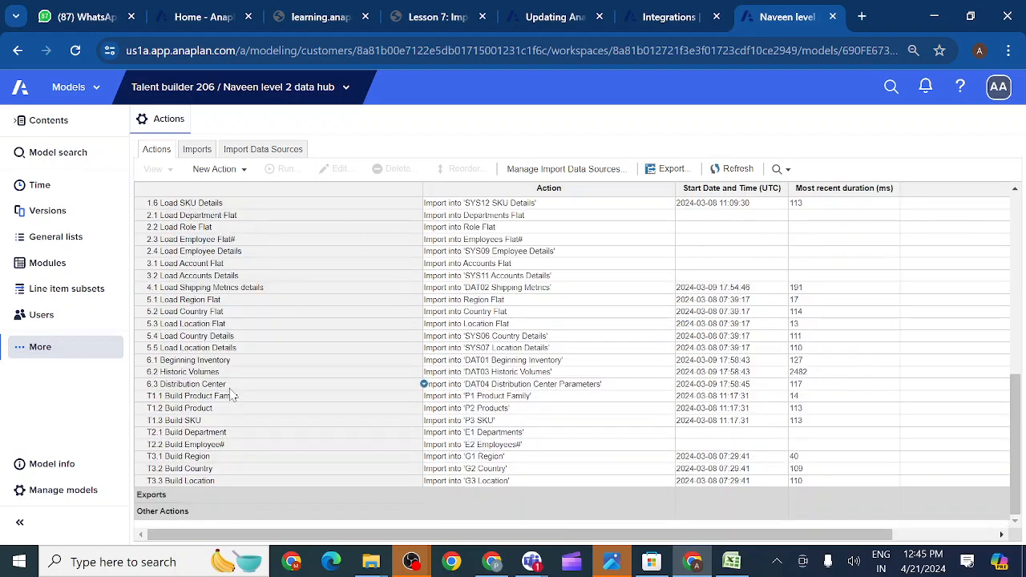
scroll(230, 395, "up", 5)
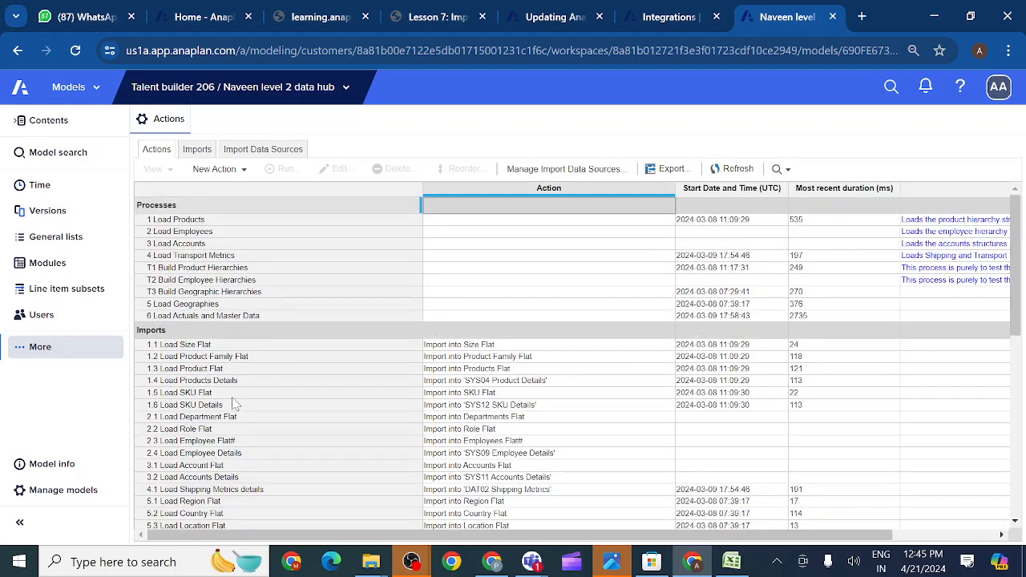
scroll(235, 405, "down", 5)
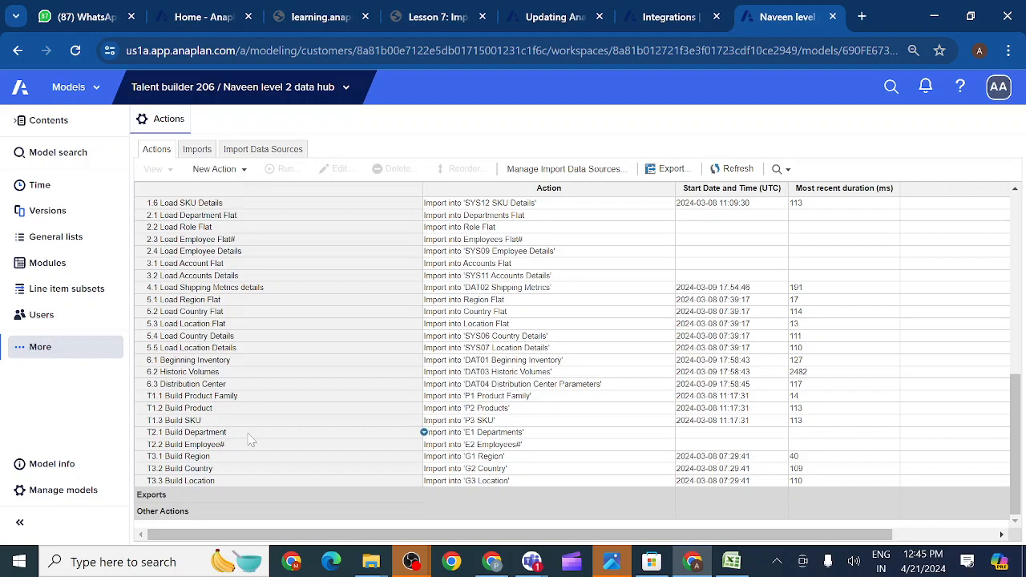
scroll(251, 440, "up", 5)
scroll(251, 439, "down", 5)
scroll(251, 440, "up", 5)
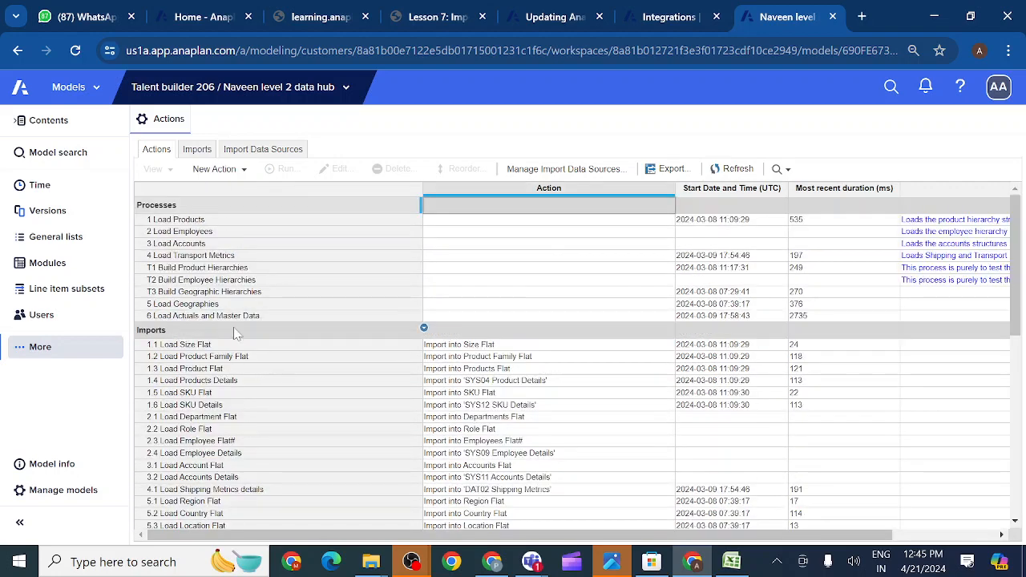
- Open the Inayath Level 2 Data Hub model, then switch back to Naveen level 2 data hub
left_click(346, 89)
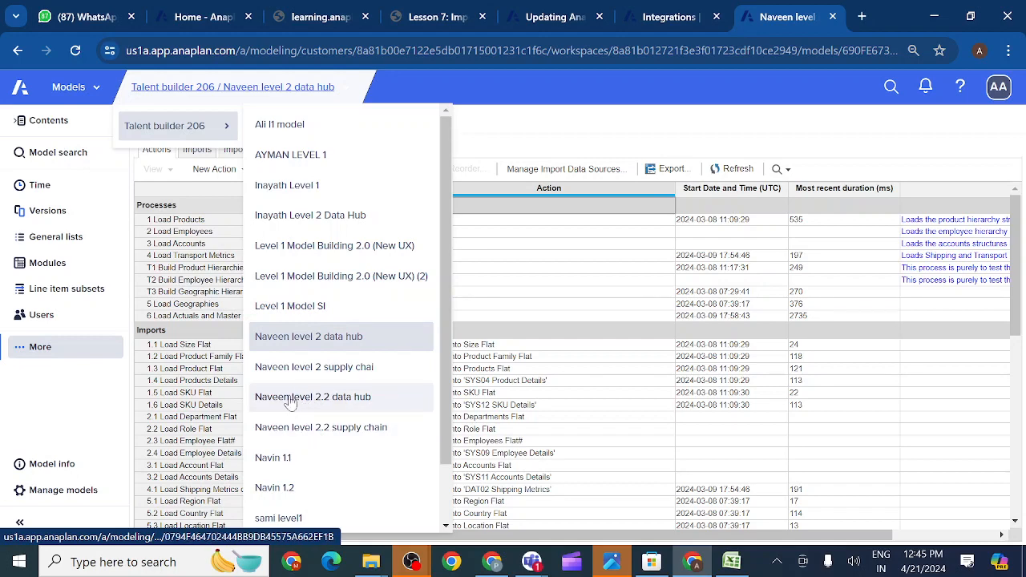
scroll(297, 401, "down", 1)
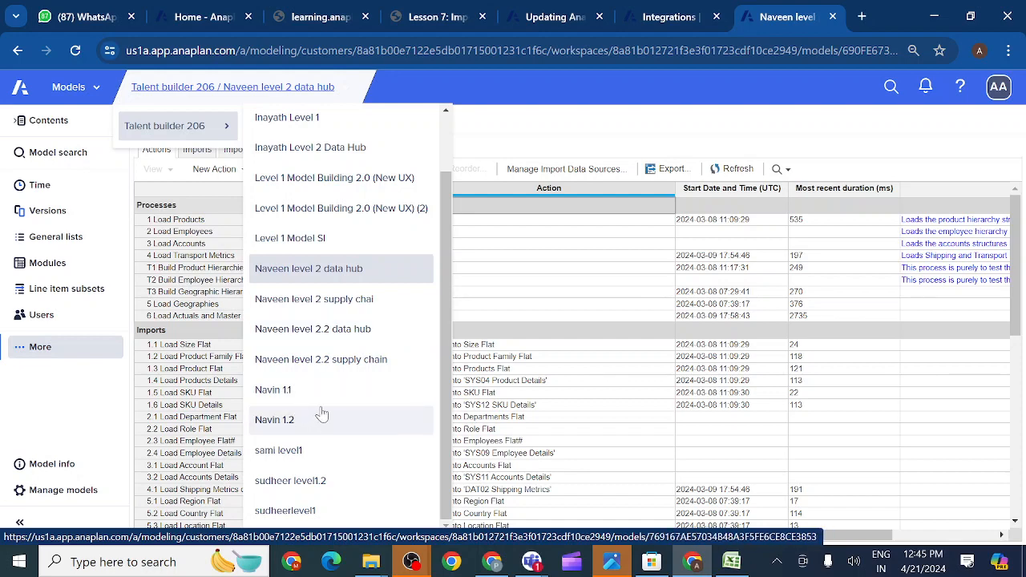
scroll(322, 414, "up", 1)
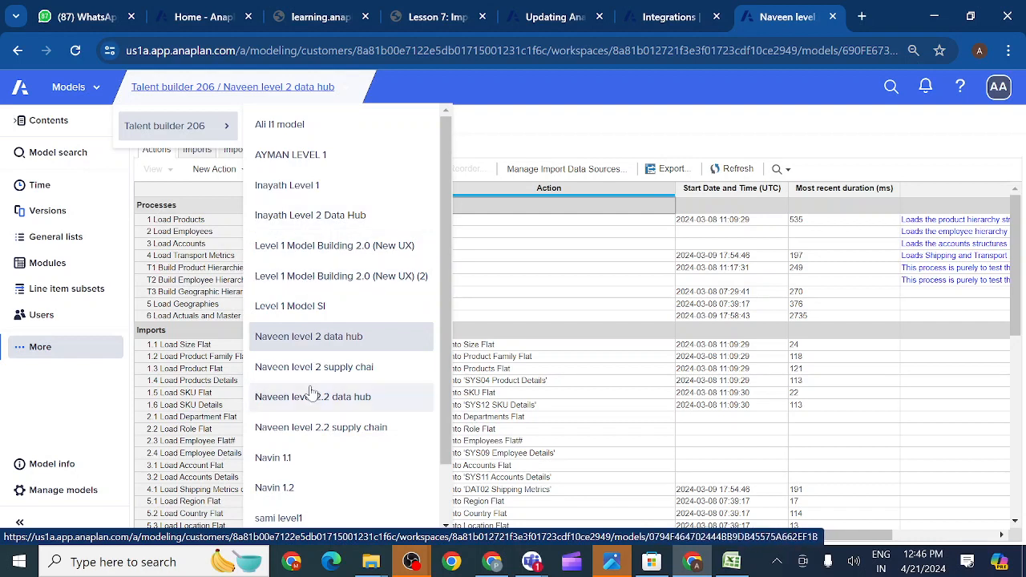
left_click(303, 225)
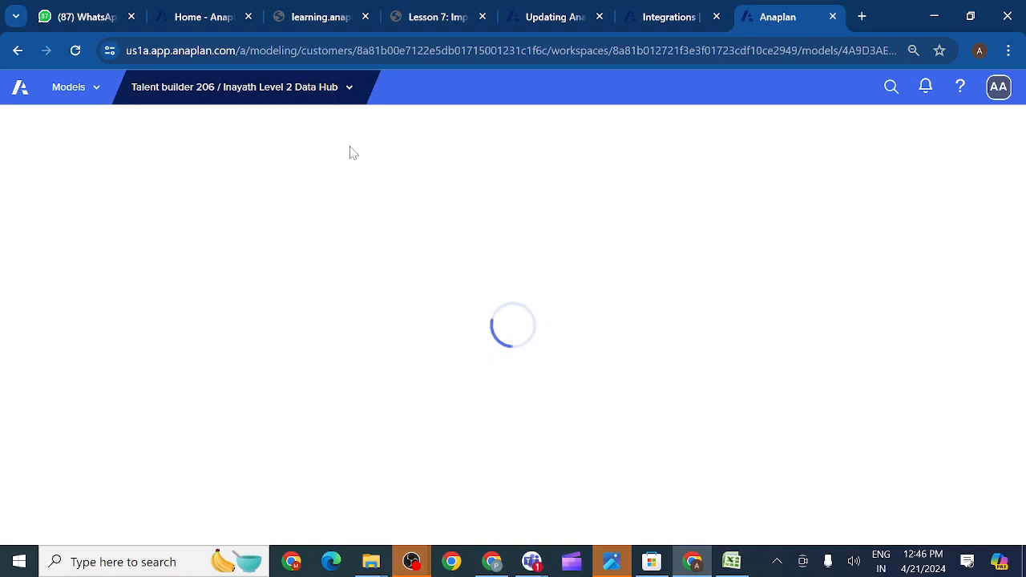
left_click(350, 93)
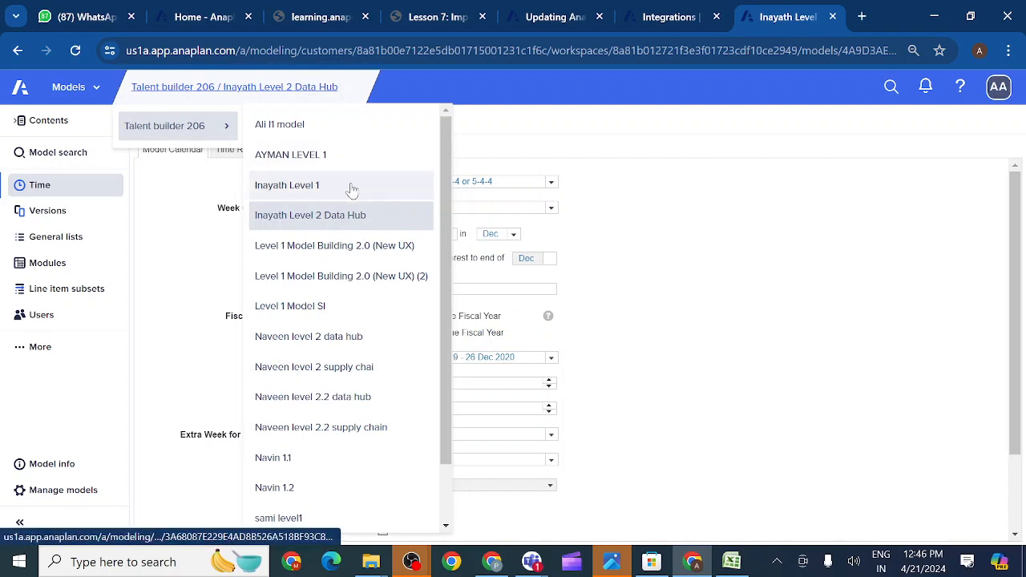
scroll(349, 311, "down", 1)
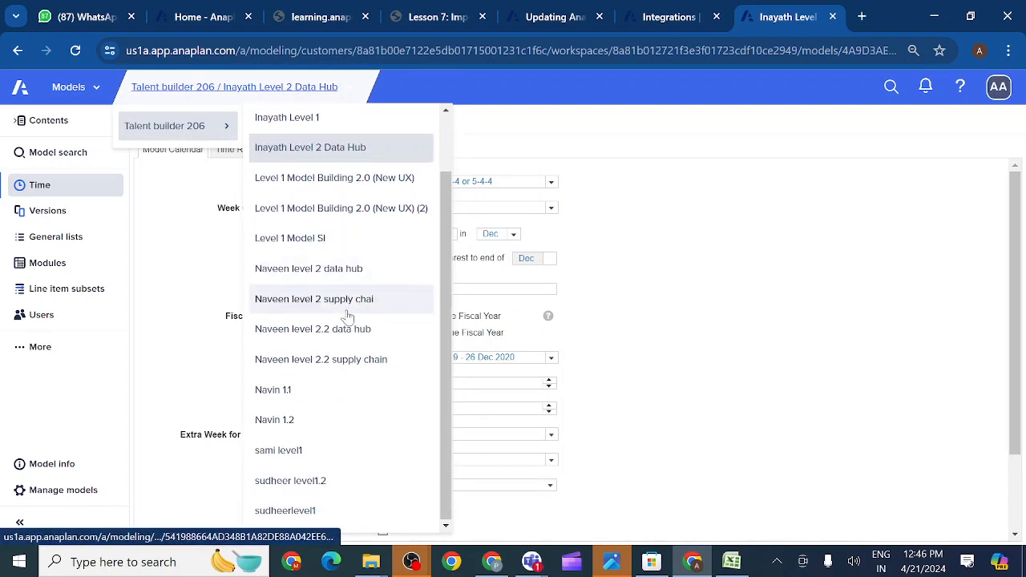
left_click(332, 270)
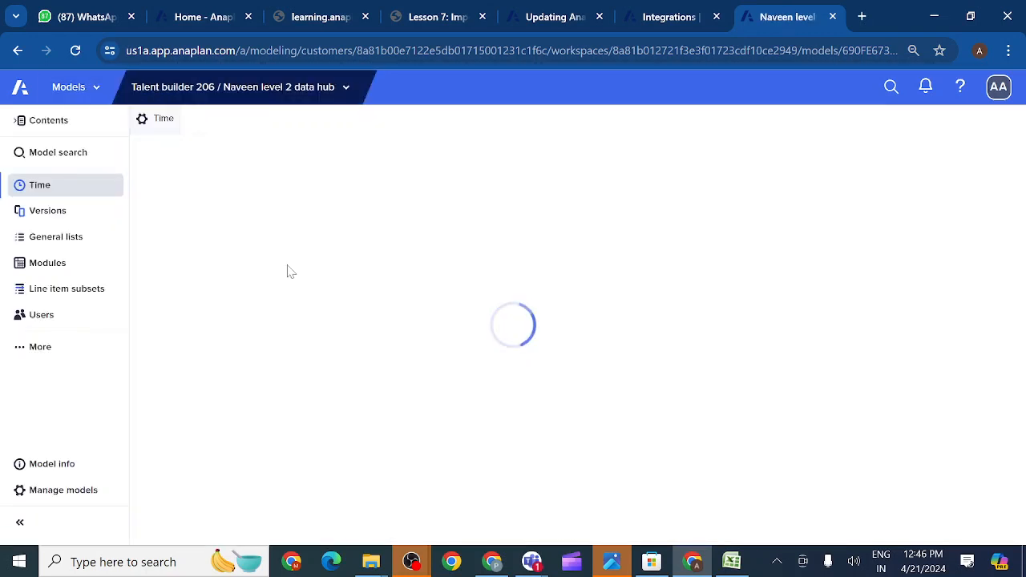
- Open the model's Actions page from the additional settings pages
left_click(21, 354)
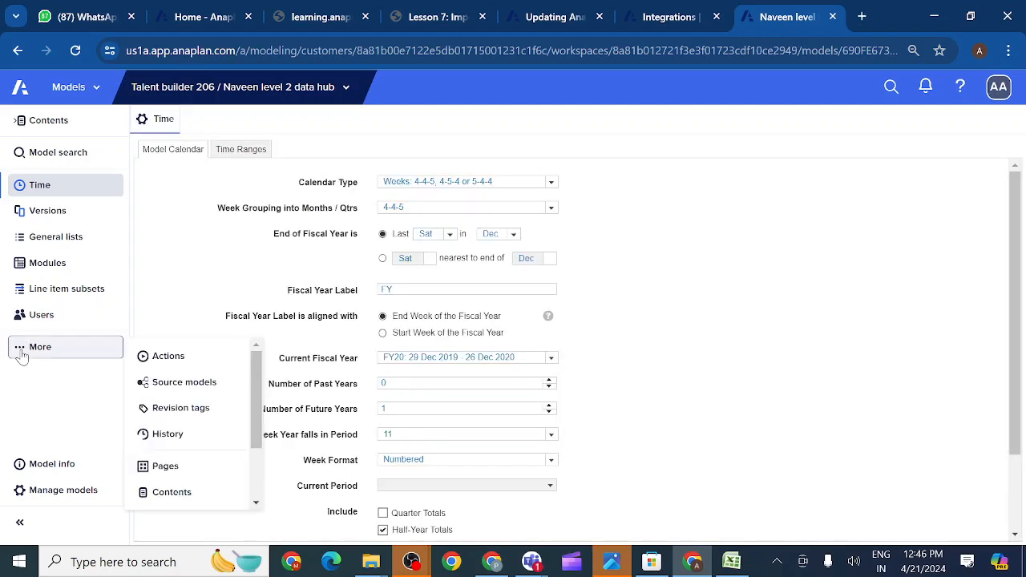
left_click(170, 357)
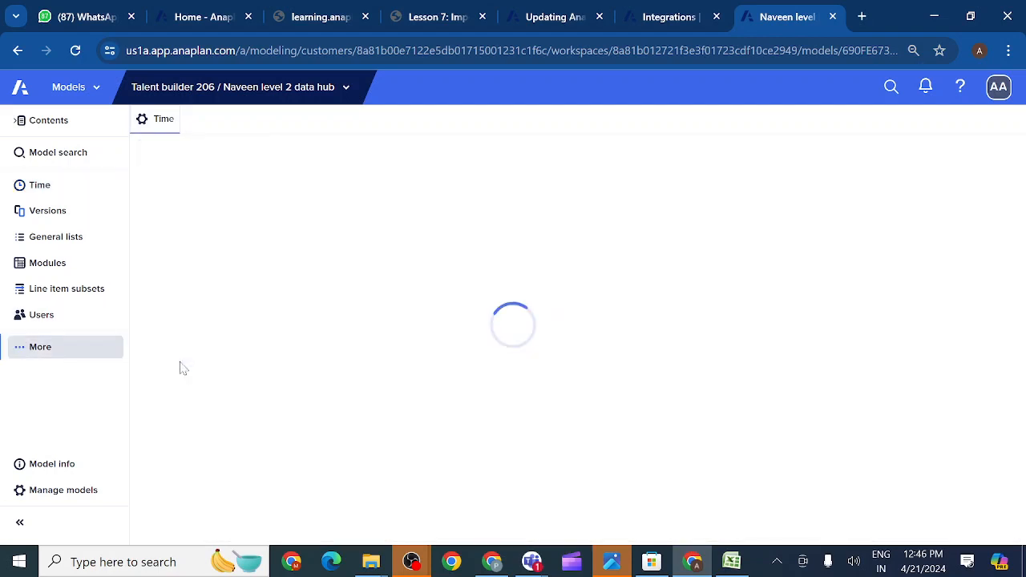
scroll(325, 415, "down", 5)
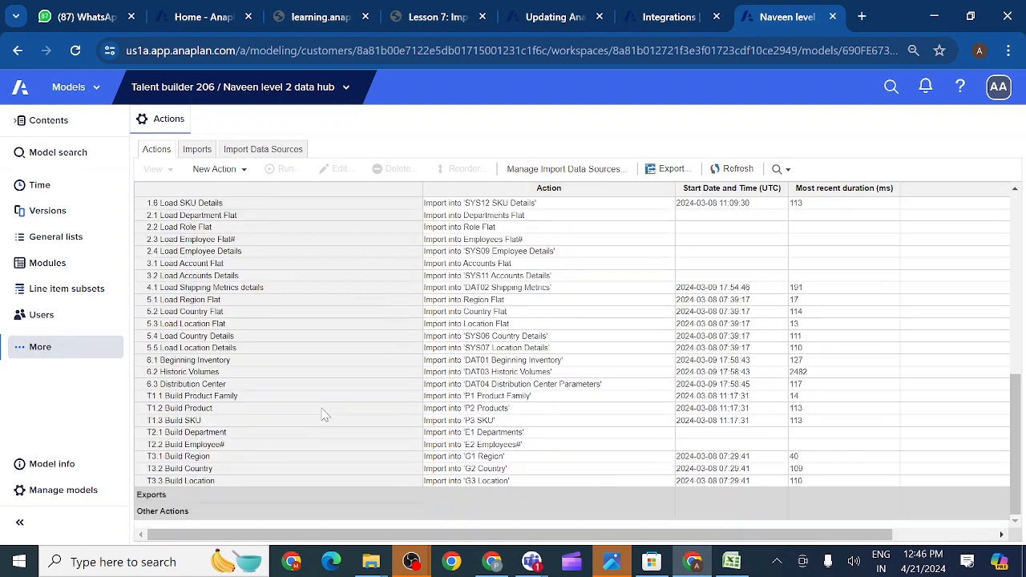
scroll(325, 415, "up", 5)
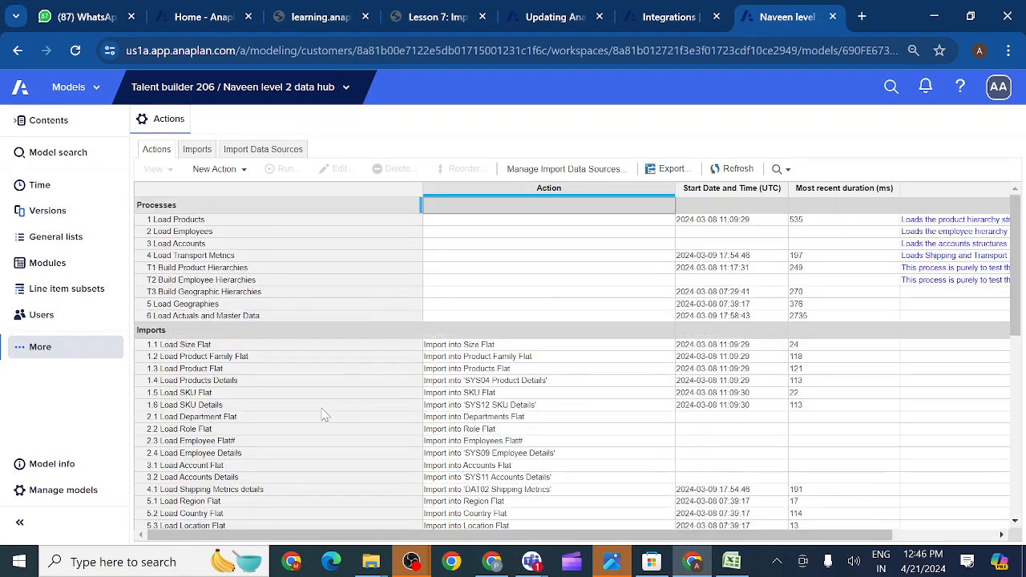
scroll(370, 341, "right", 5)
- Select and copy every row of the Imports list with its source labels and types
left_click(195, 153)
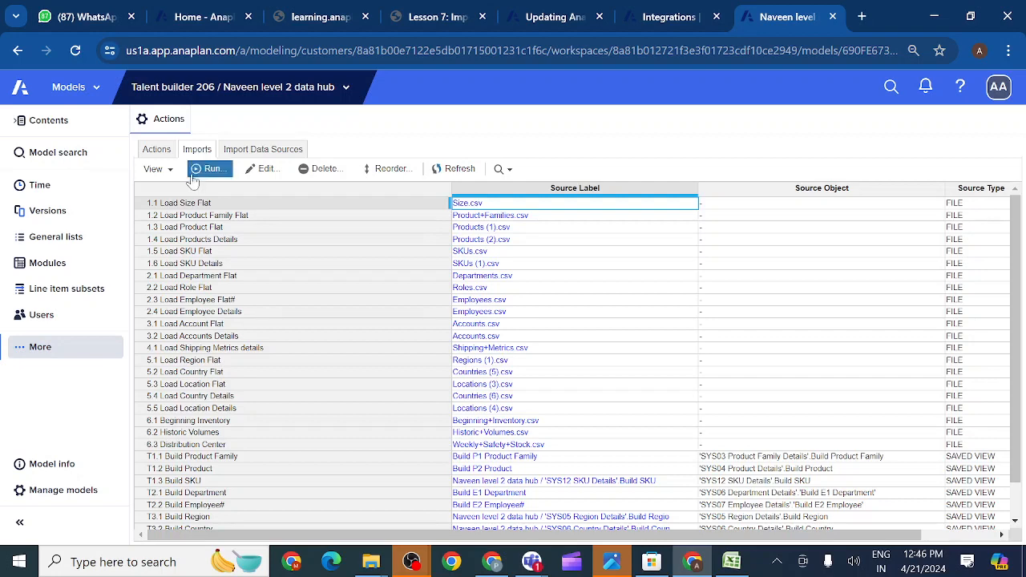
left_click(168, 191)
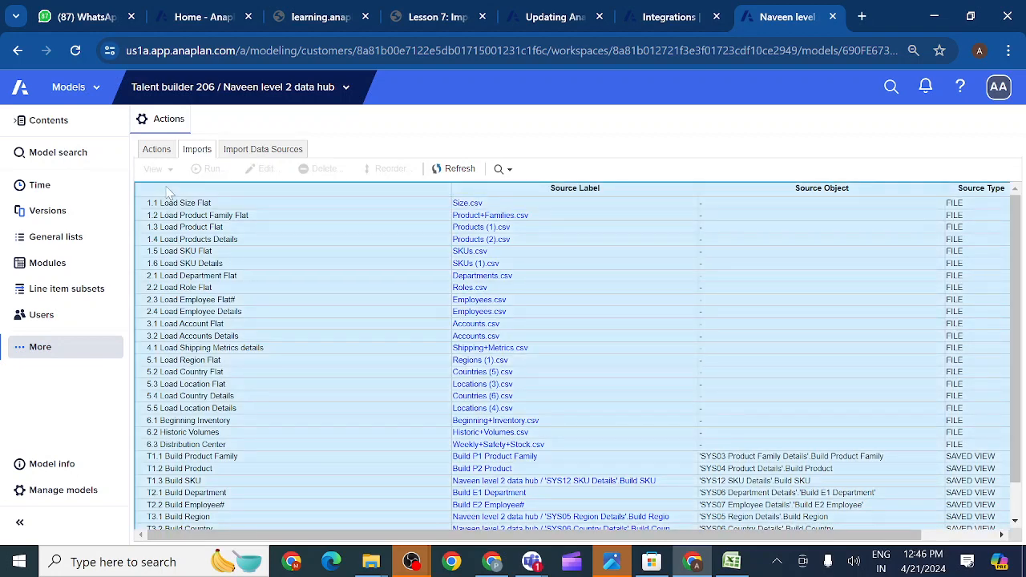
key("ctrl+c")
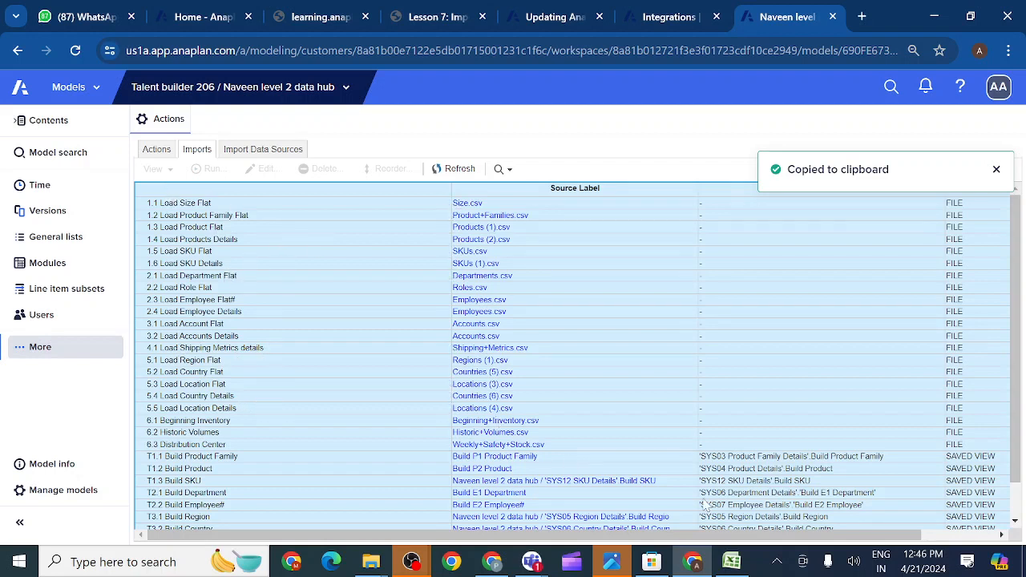
- Paste the copied import details into a new sheet in the G2 Country workbook
mouse_move(731, 562)
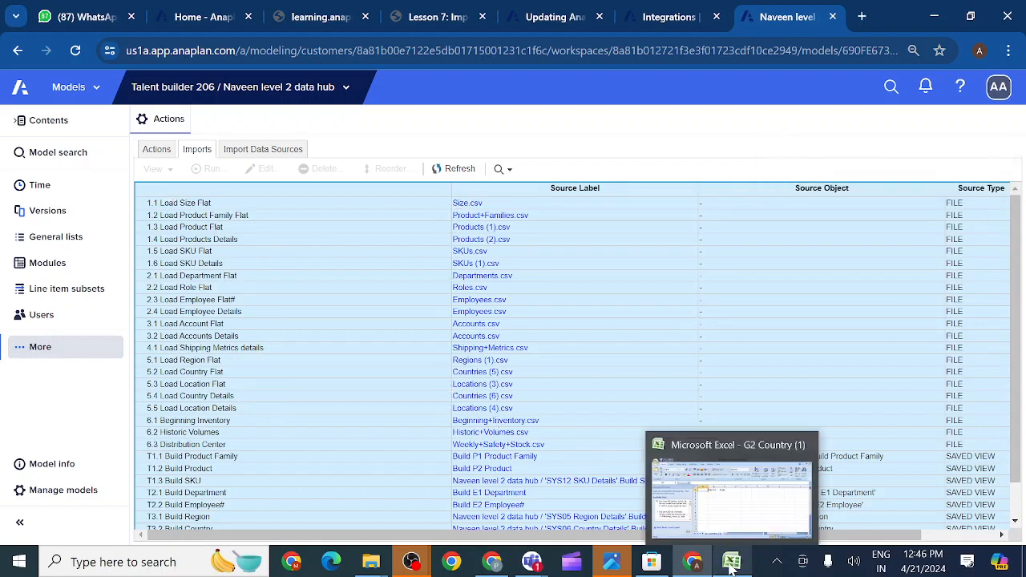
left_click(726, 527)
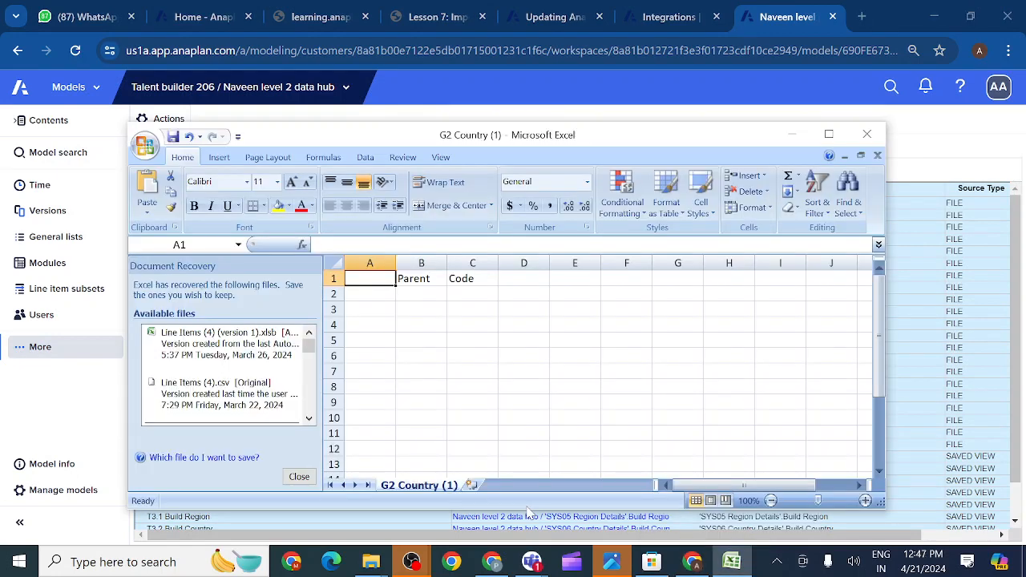
left_click(471, 485)
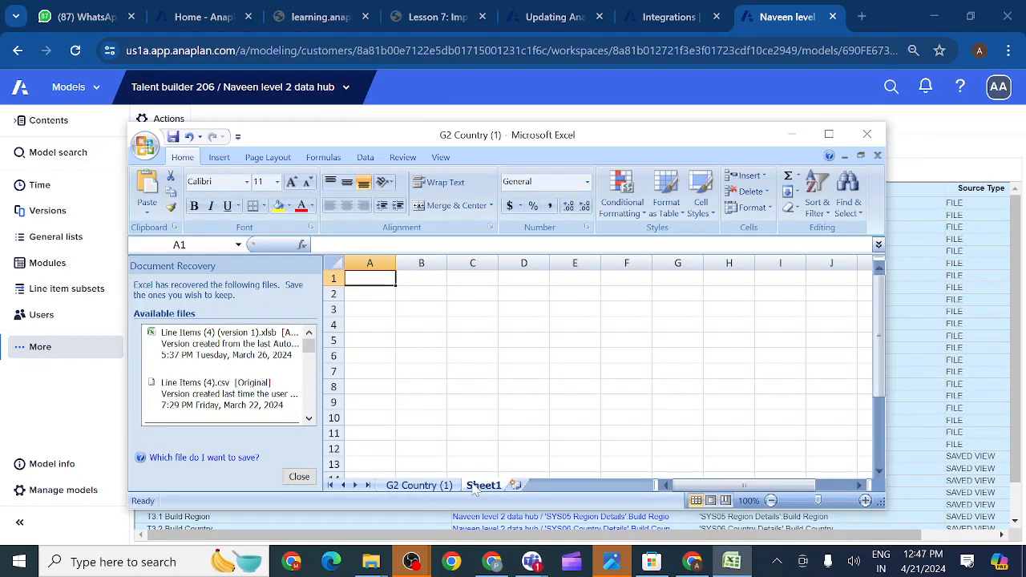
key("ctrl+v")
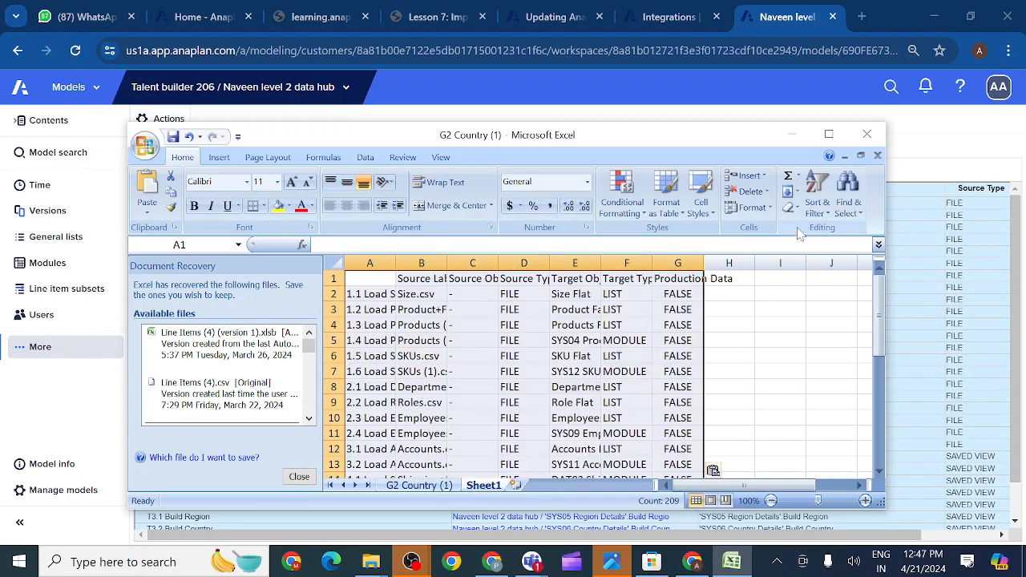
- Maximize the Excel window and AutoFit columns A, B, D and E
left_click(829, 134)
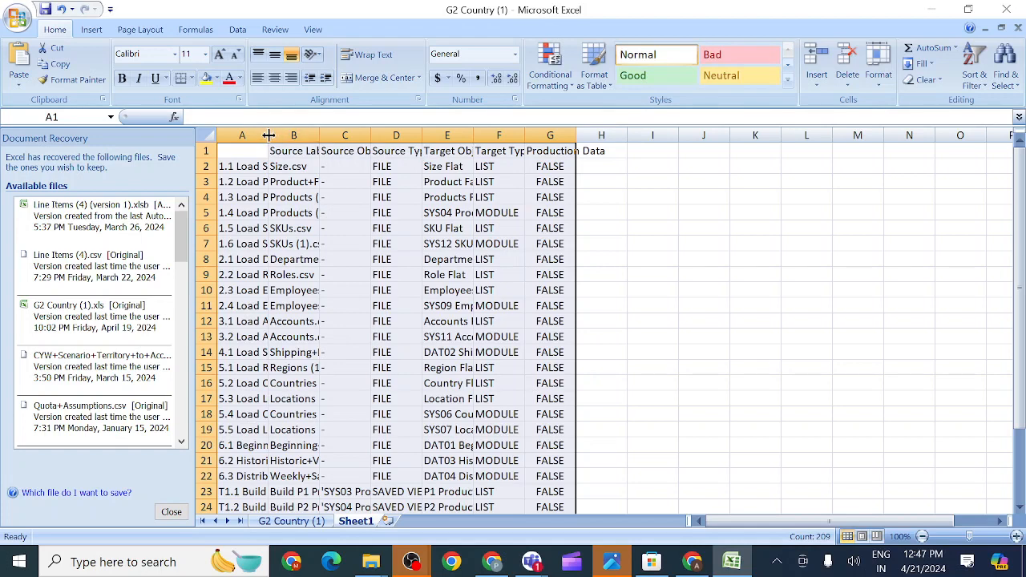
double_click(268, 134)
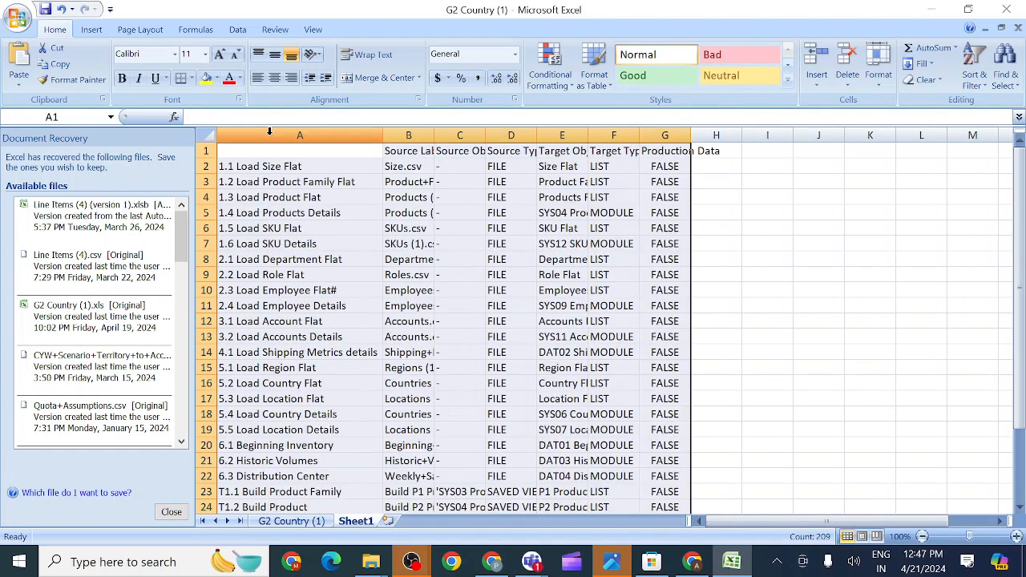
double_click(433, 135)
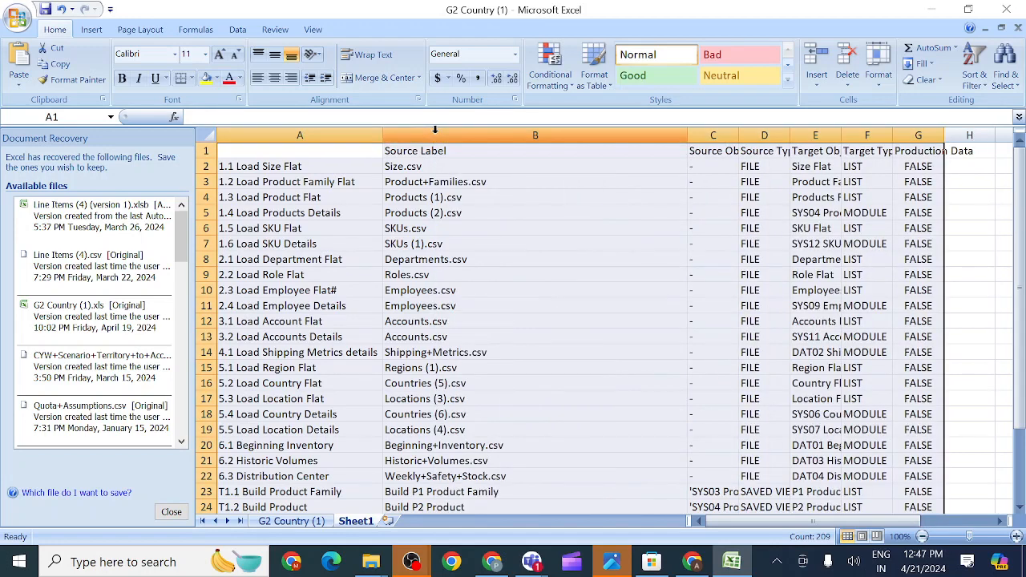
double_click(790, 135)
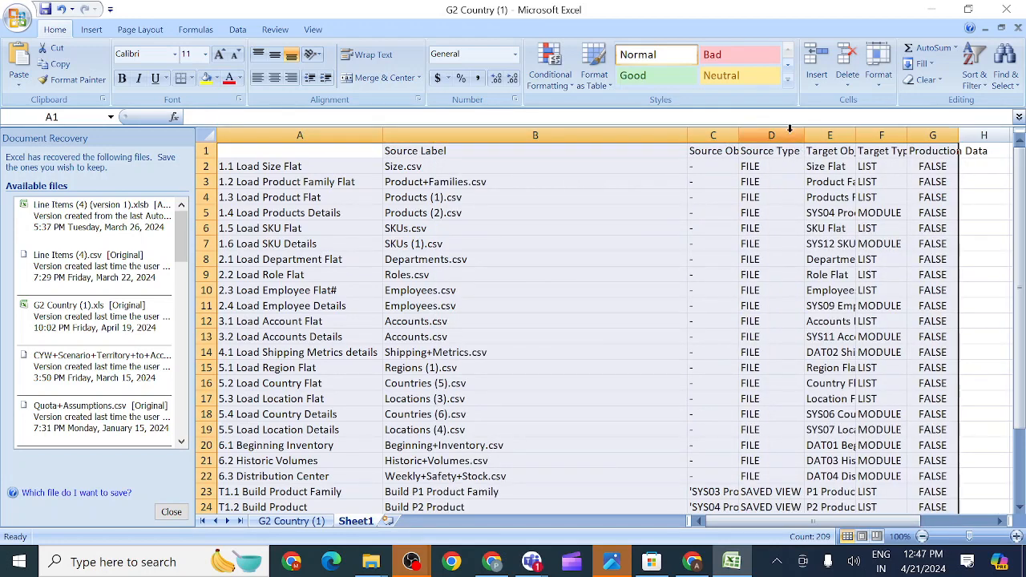
double_click(858, 137)
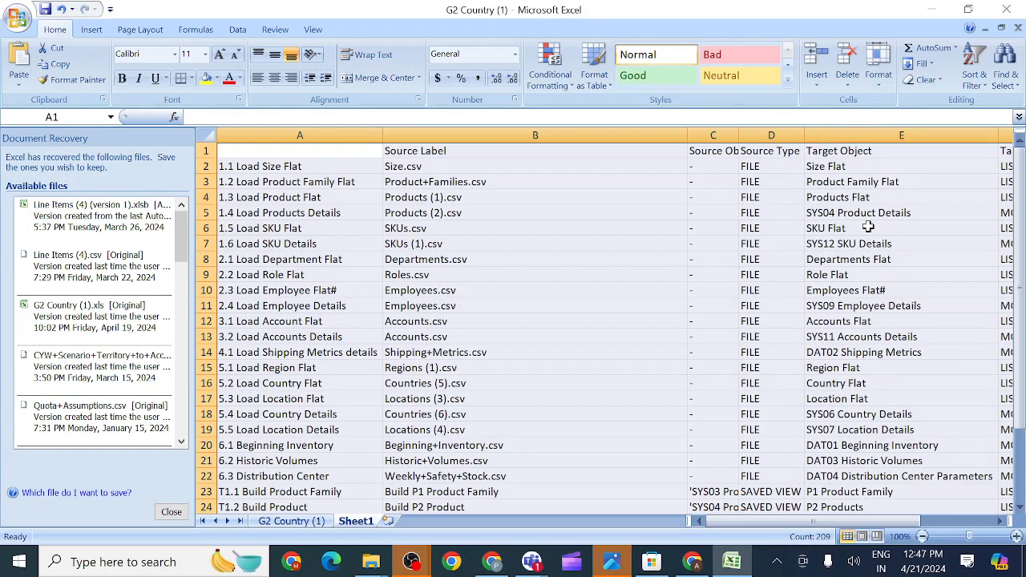
scroll(870, 227, "right", 10)
scroll(731, 281, "left", 10)
- Review the pasted imports, checking the Target Object heading and its Size Flat entry
scroll(760, 351, "down", 10)
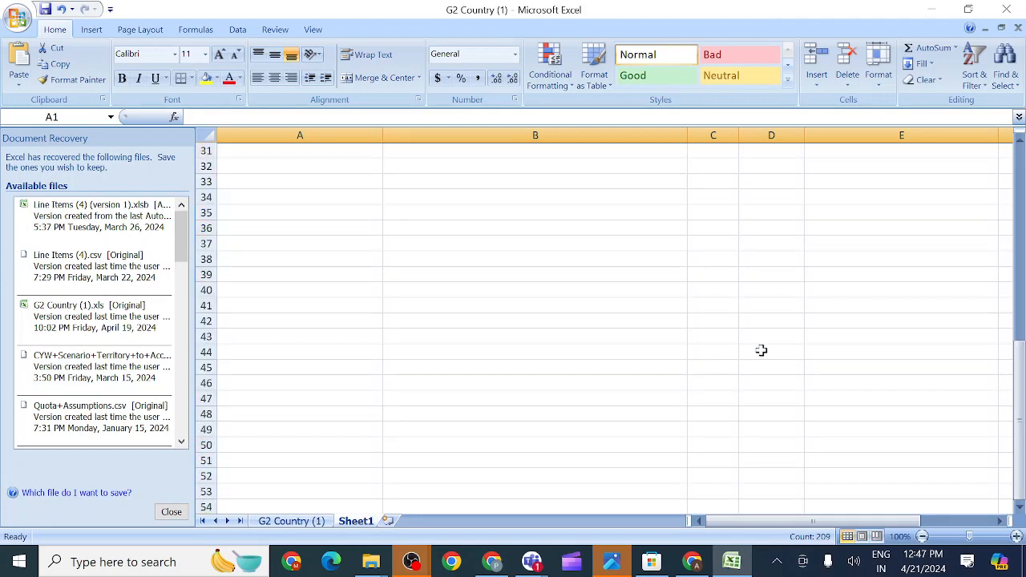
left_click_drag(1022, 406, 993, 136)
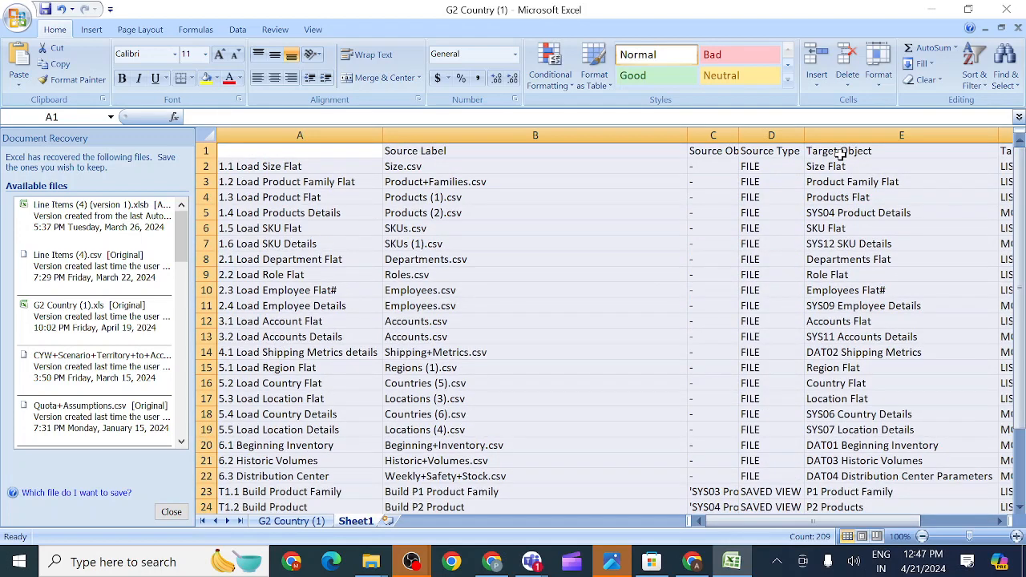
left_click(840, 155)
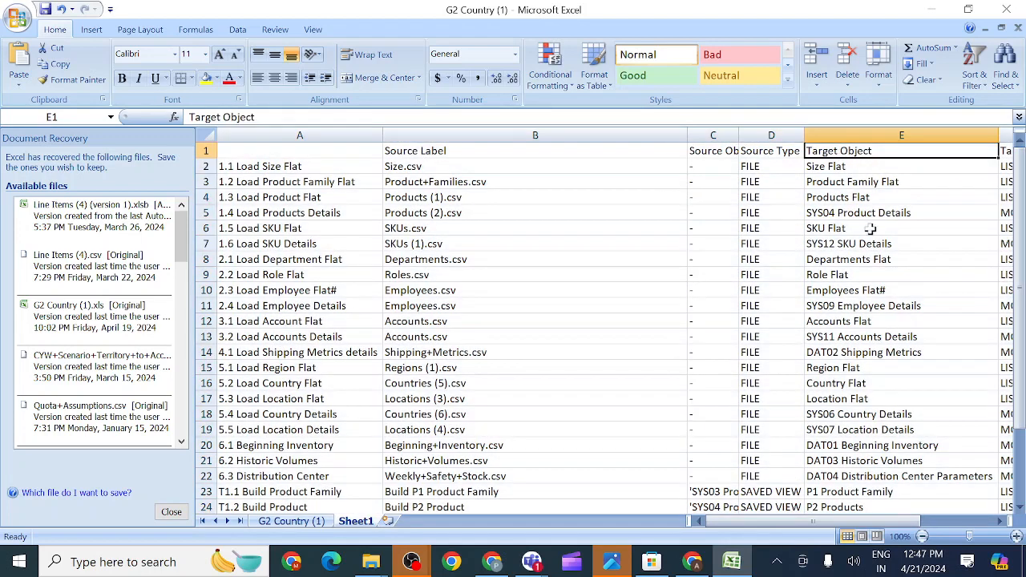
left_click(835, 166)
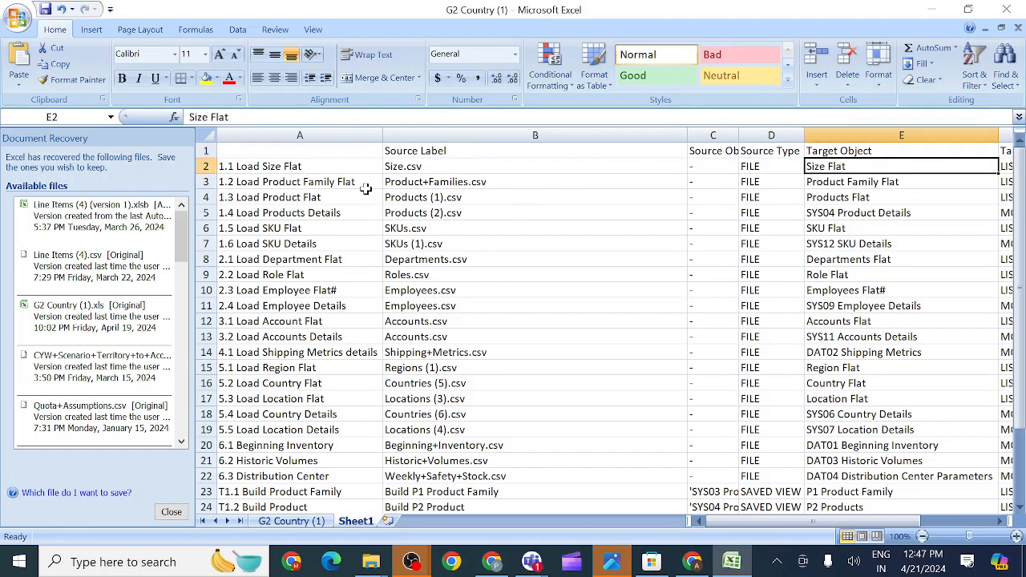
left_click_drag(1020, 304, 1012, 333)
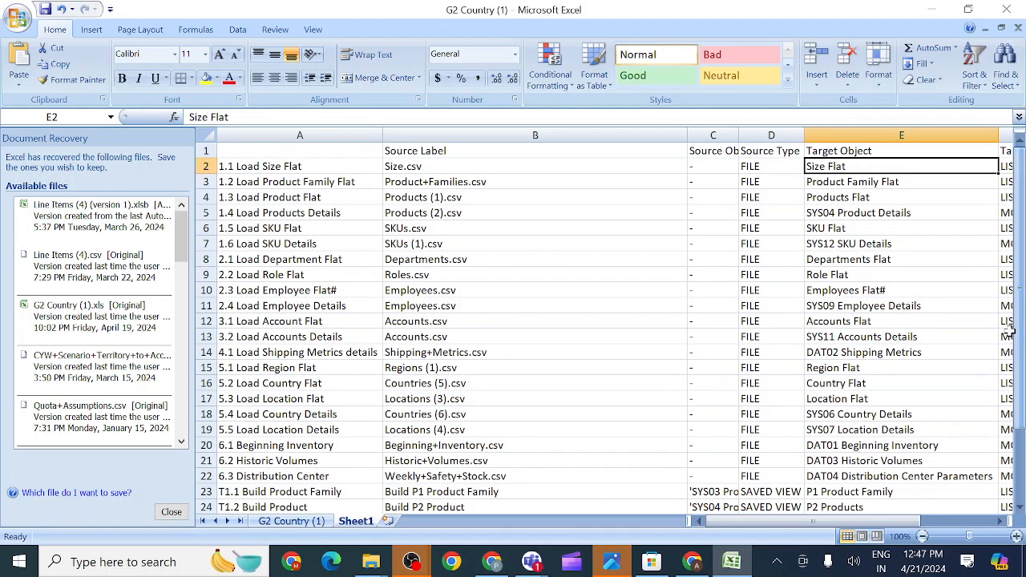
left_click(836, 151)
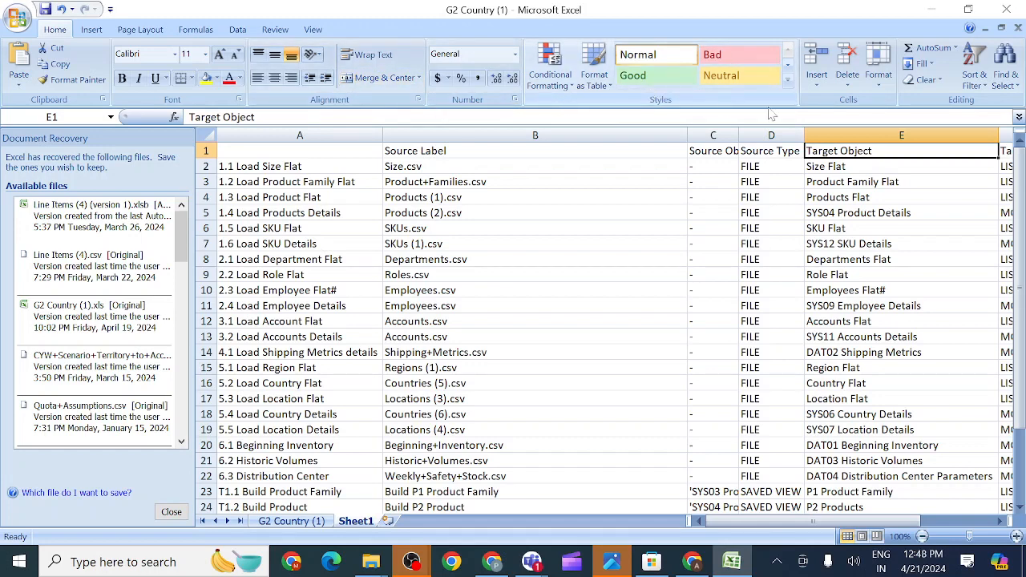
- Add header-row filters and filter Target Object to show only Accounts Flat
left_click(980, 58)
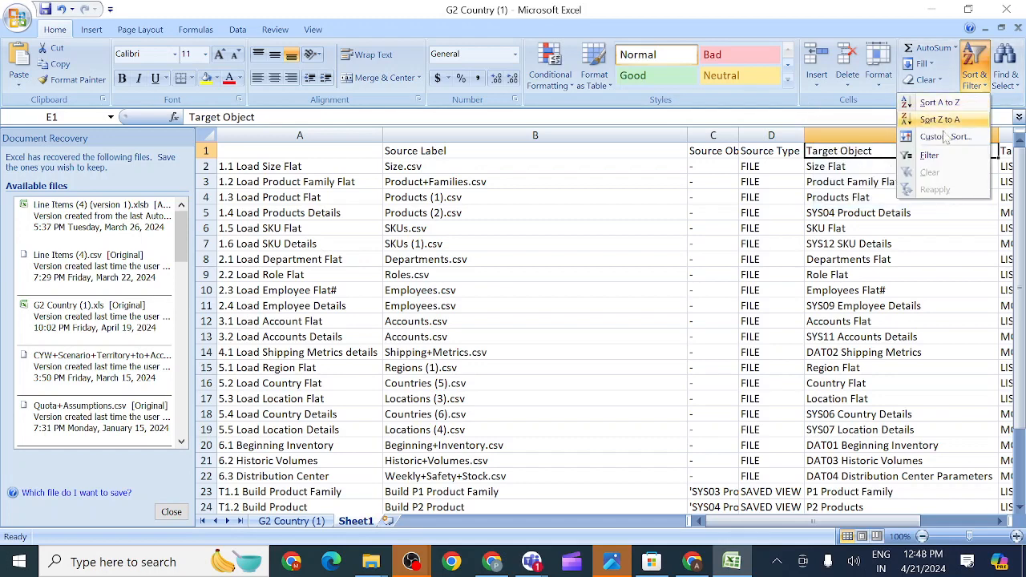
left_click(908, 160)
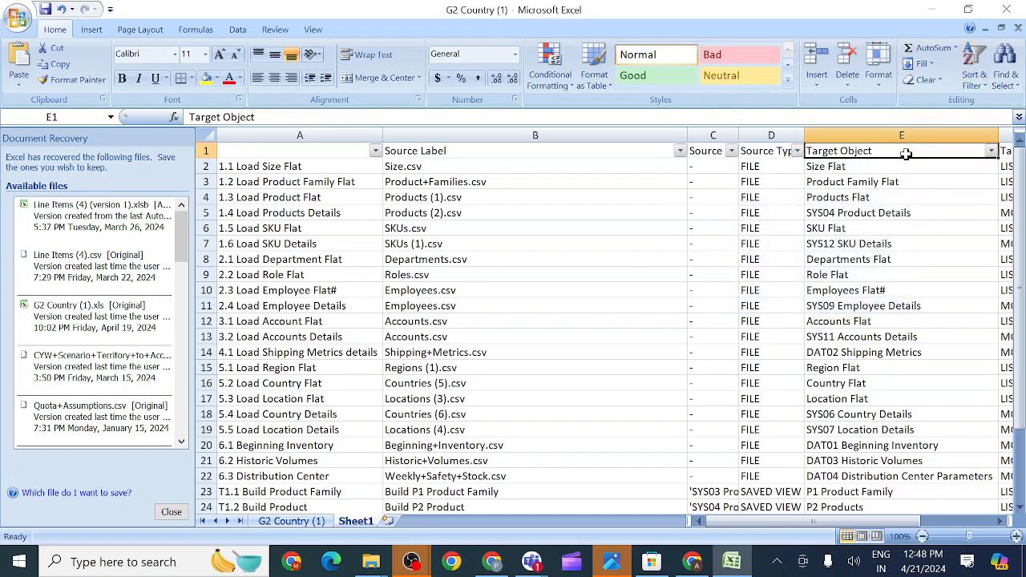
left_click(991, 151)
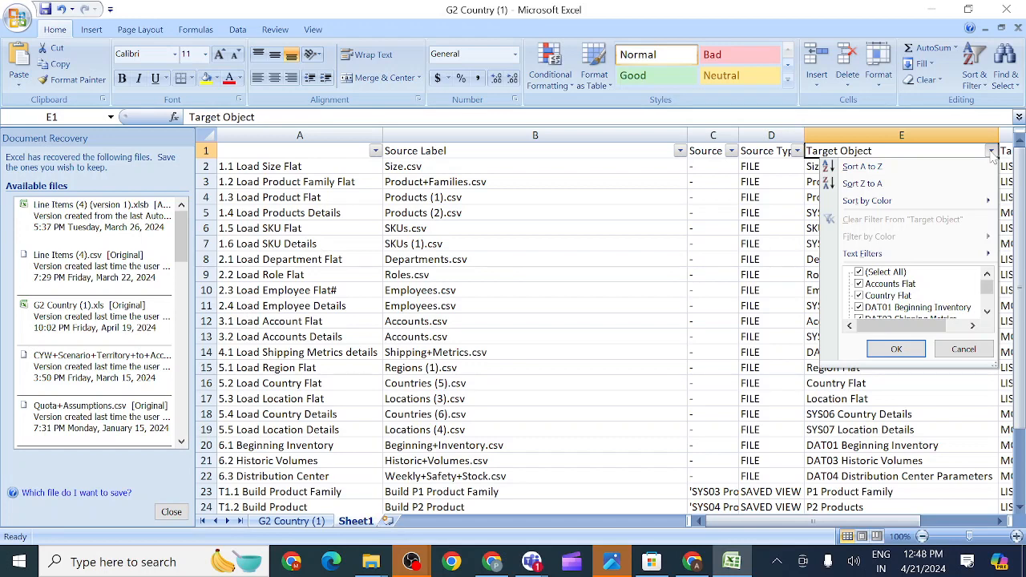
mouse_move(913, 261)
left_click(859, 273)
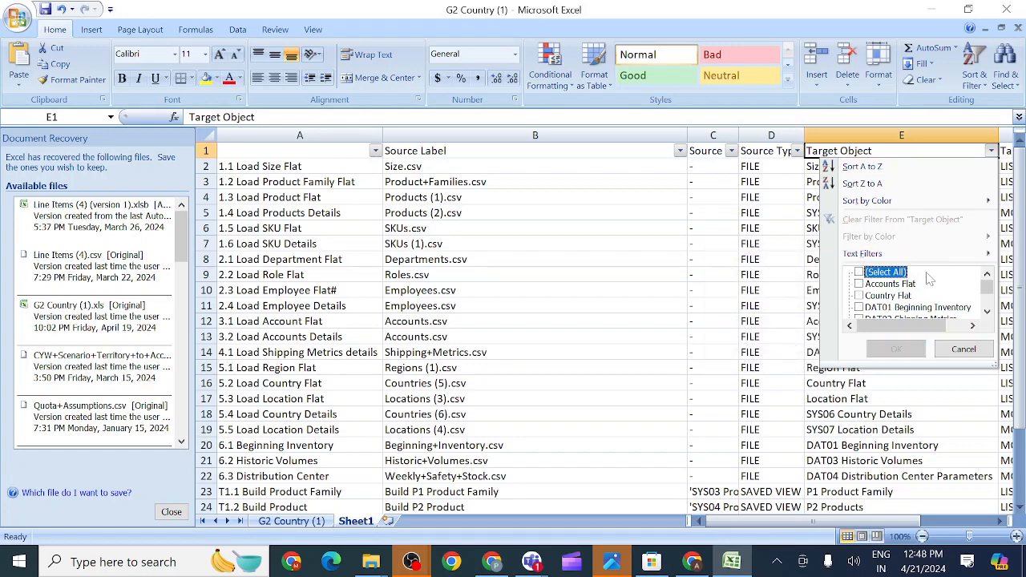
scroll(930, 284, "down", 2)
scroll(931, 285, "down", 3)
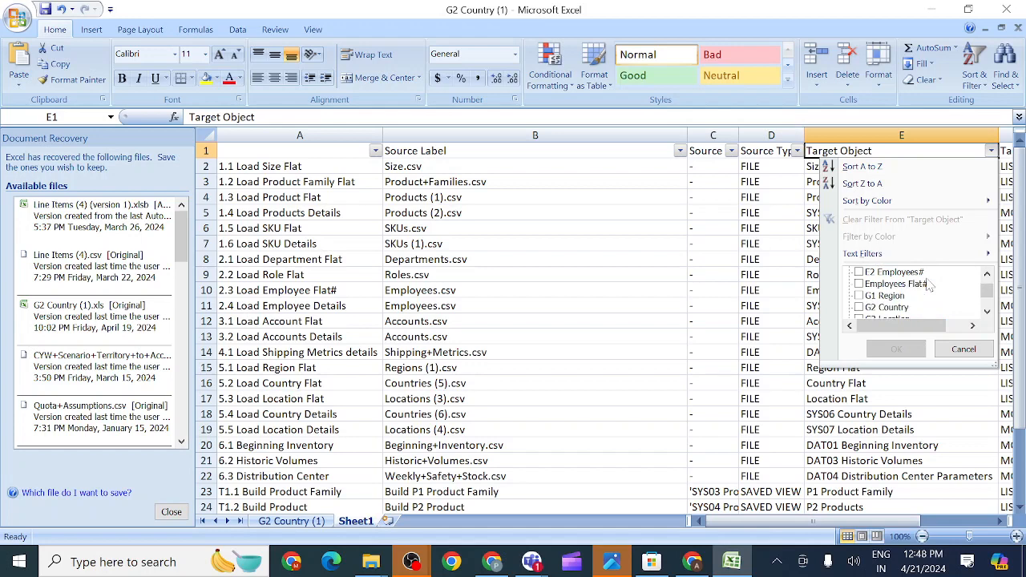
scroll(930, 285, "down", 3)
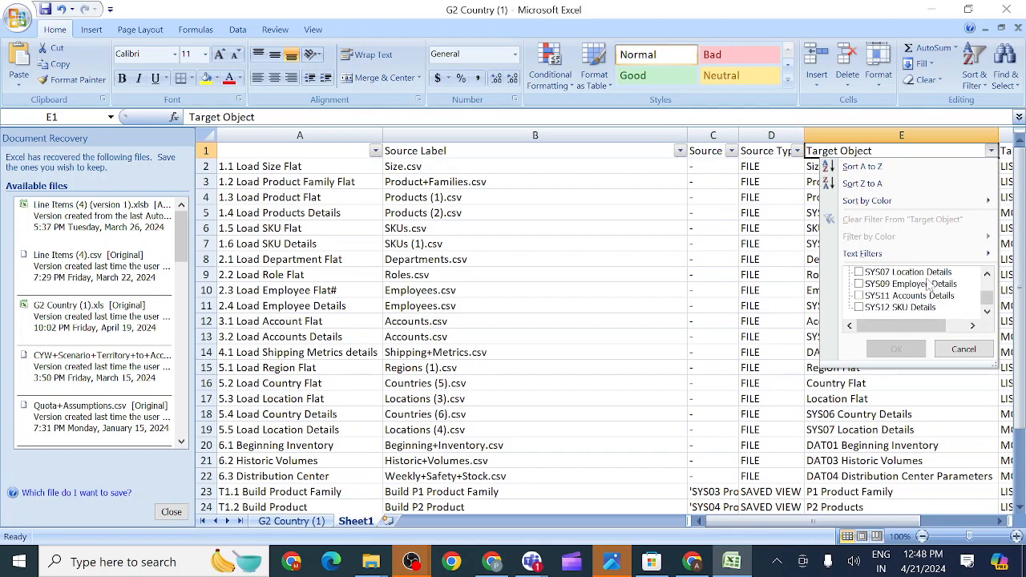
scroll(930, 284, "up", 10)
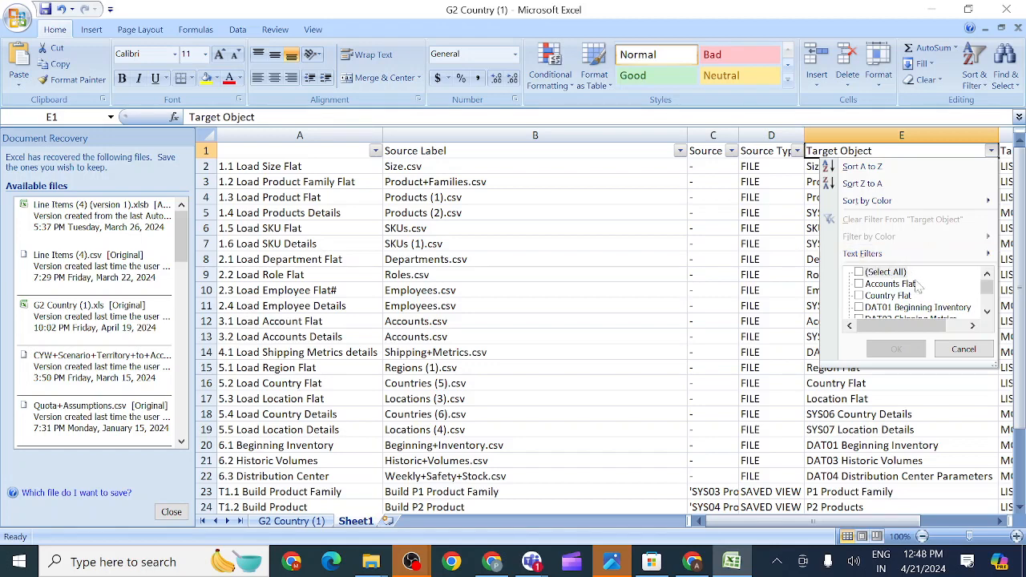
scroll(918, 288, "down", 8)
scroll(922, 295, "up", 3)
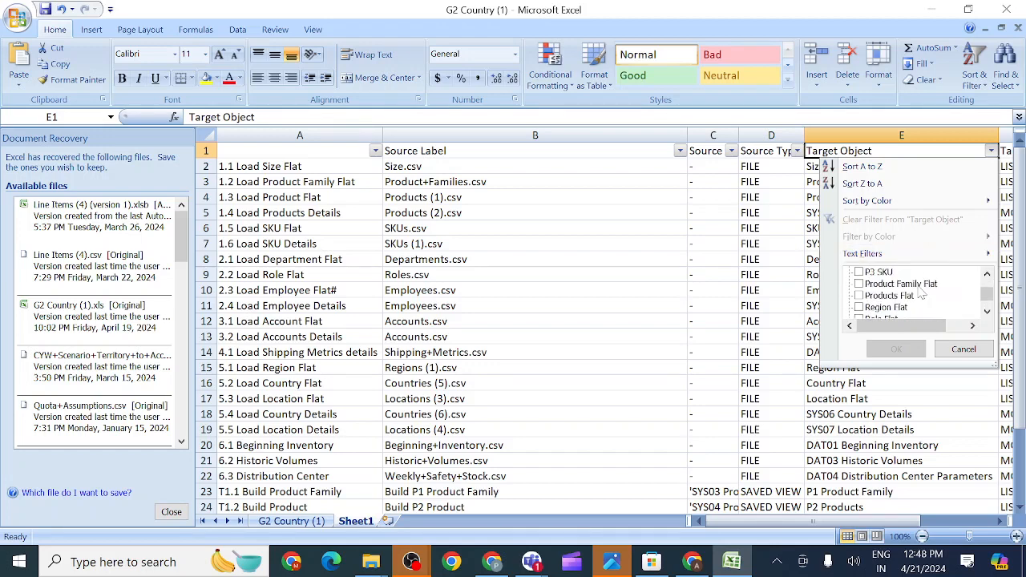
scroll(922, 295, "up", 5)
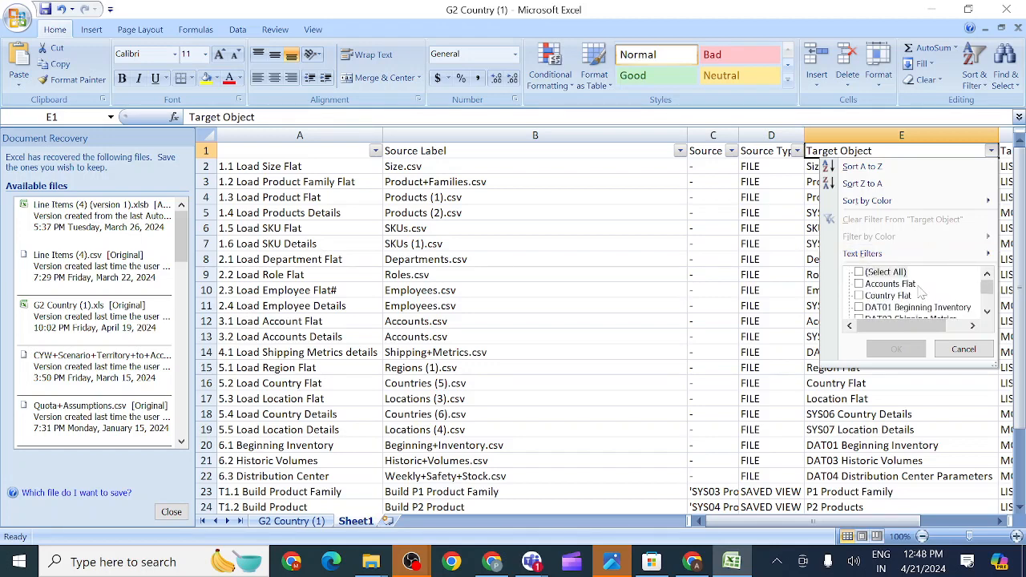
left_click(859, 285)
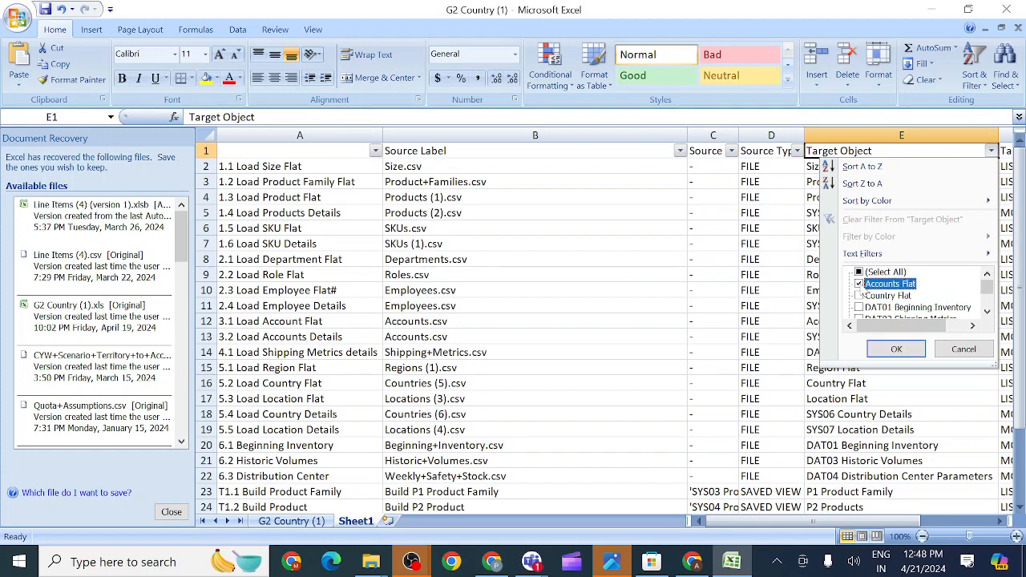
left_click(896, 349)
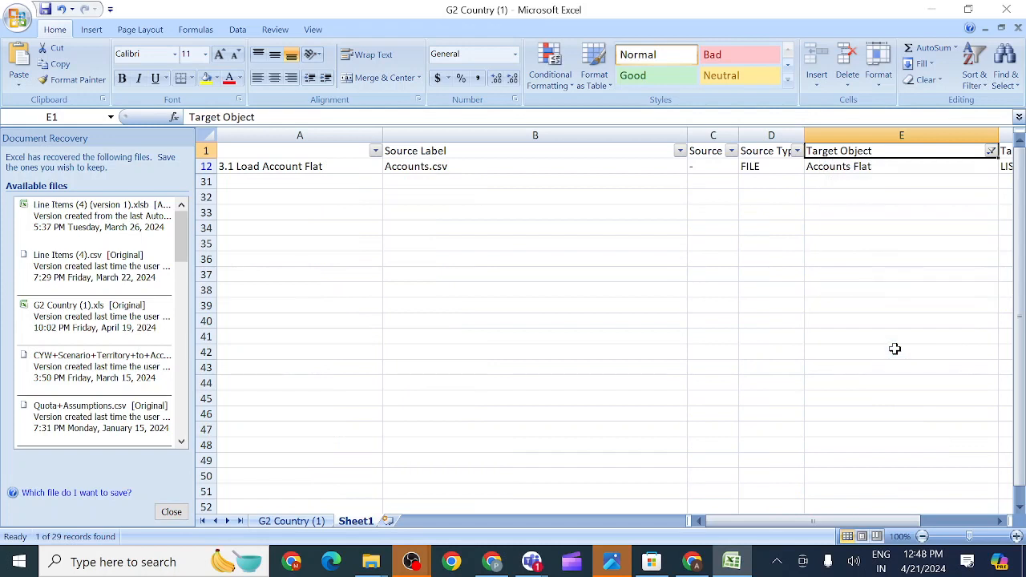
left_click(284, 166)
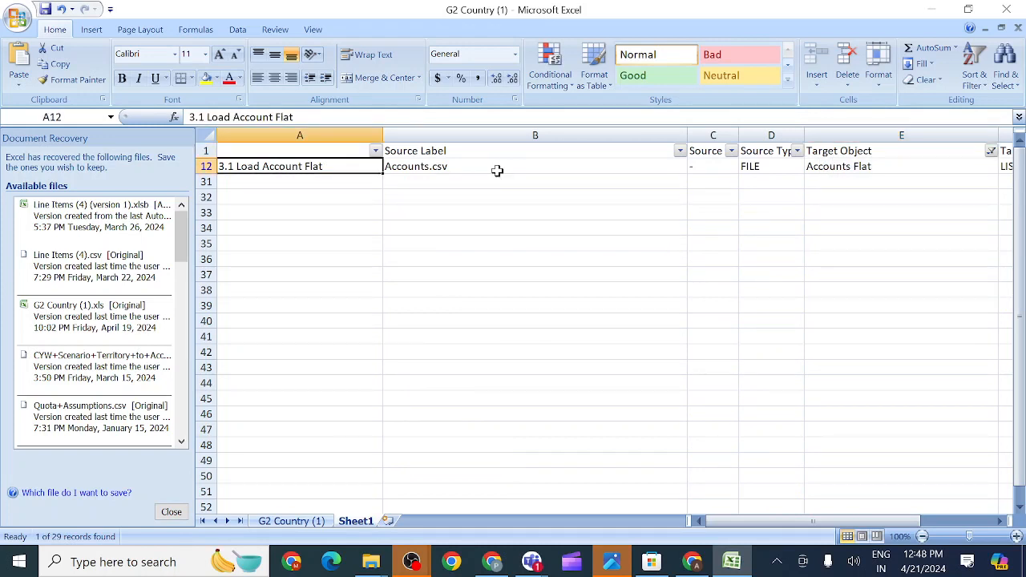
left_click(750, 166)
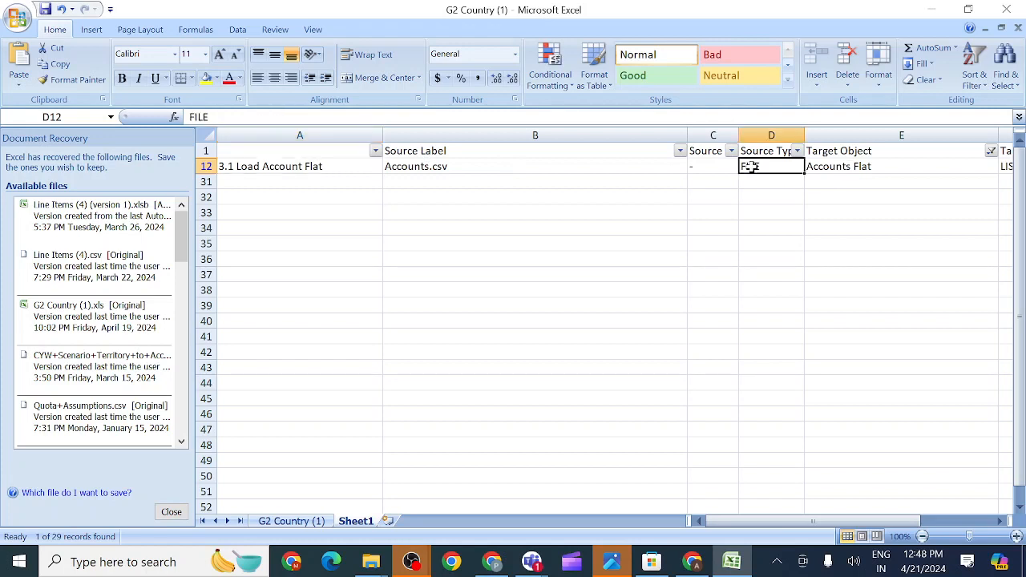
left_click(847, 166)
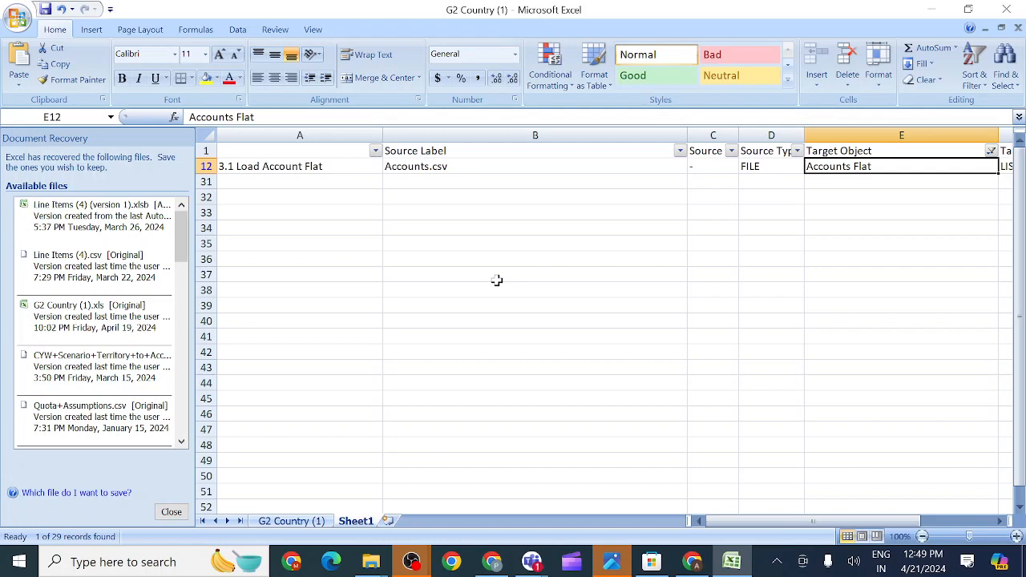
- Turn the AutoFilter off with Ctrl+Shift+L so all import rows show, then select E1
key("ctrl+shift+l")
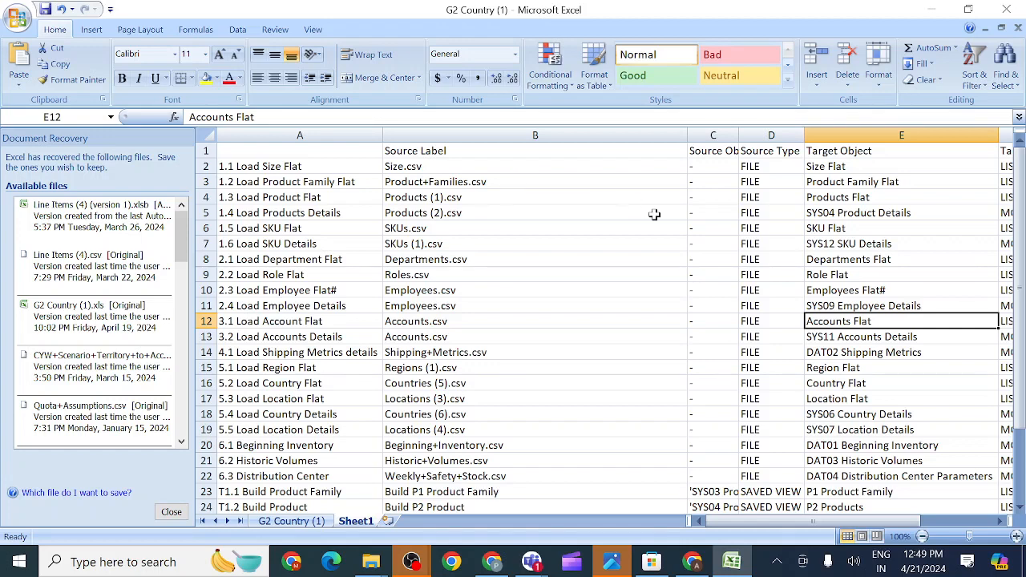
key("ctrl+shift+l")
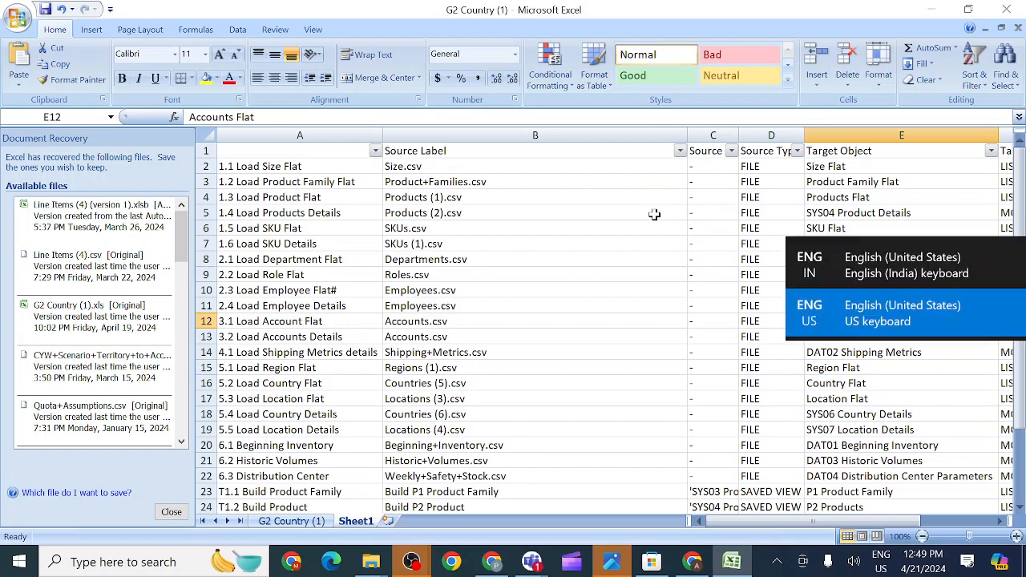
key("ctrl+shift+l")
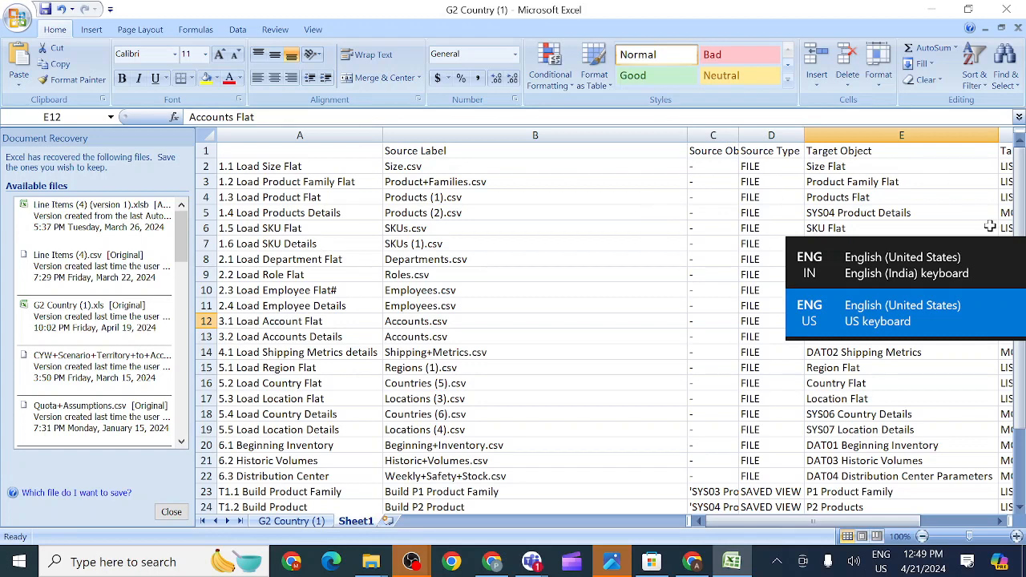
left_click(978, 148)
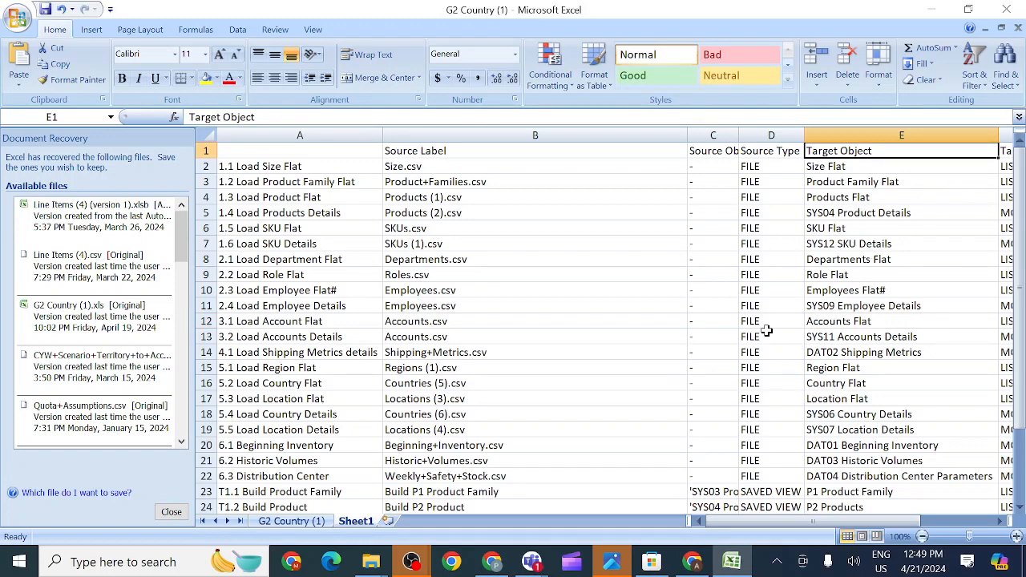
scroll(766, 330, "down", 13)
scroll(767, 330, "up", 13)
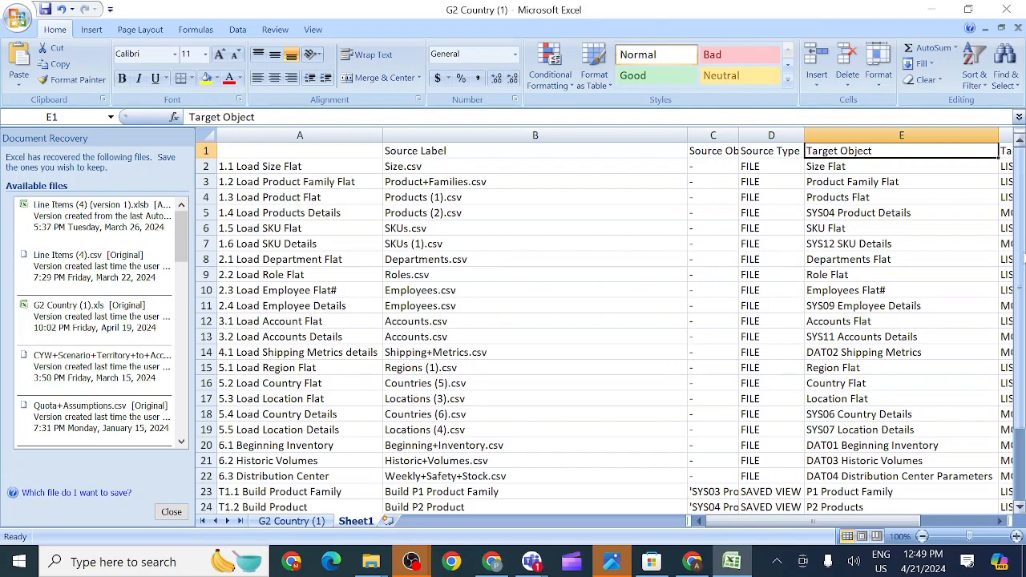
left_click_drag(1023, 255, 1020, 340)
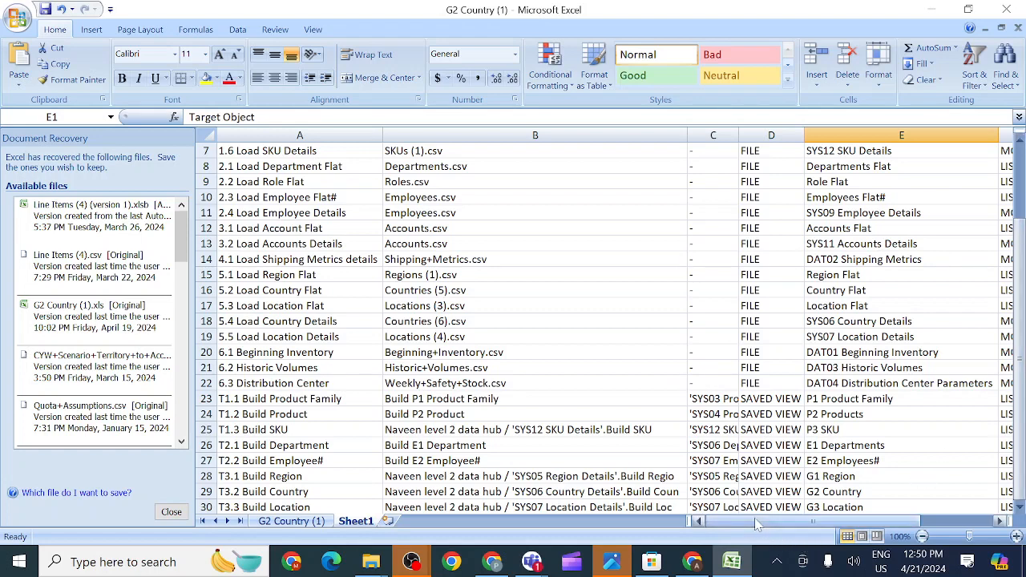
left_click_drag(757, 523, 799, 506)
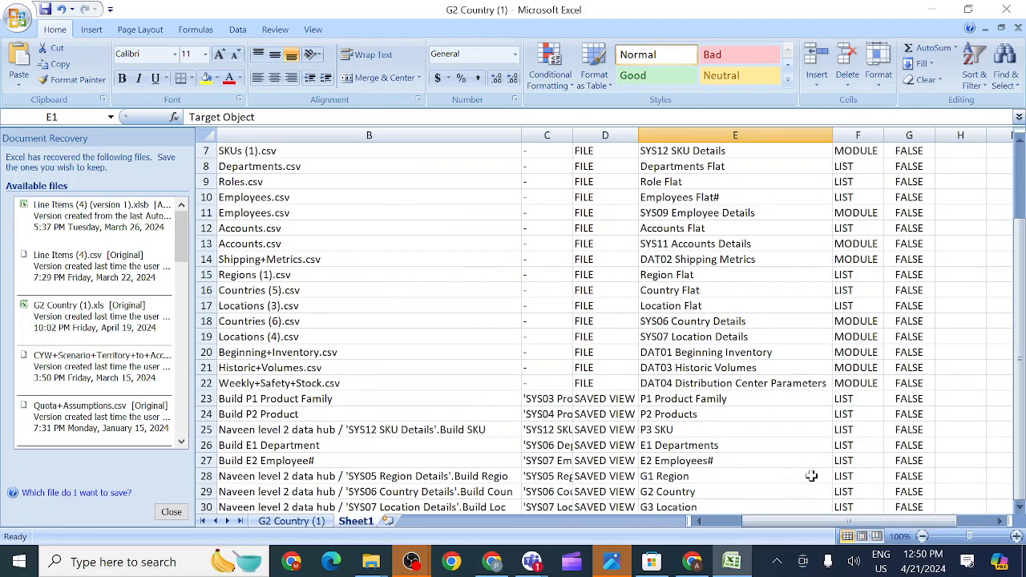
left_click_drag(1020, 349, 999, 290)
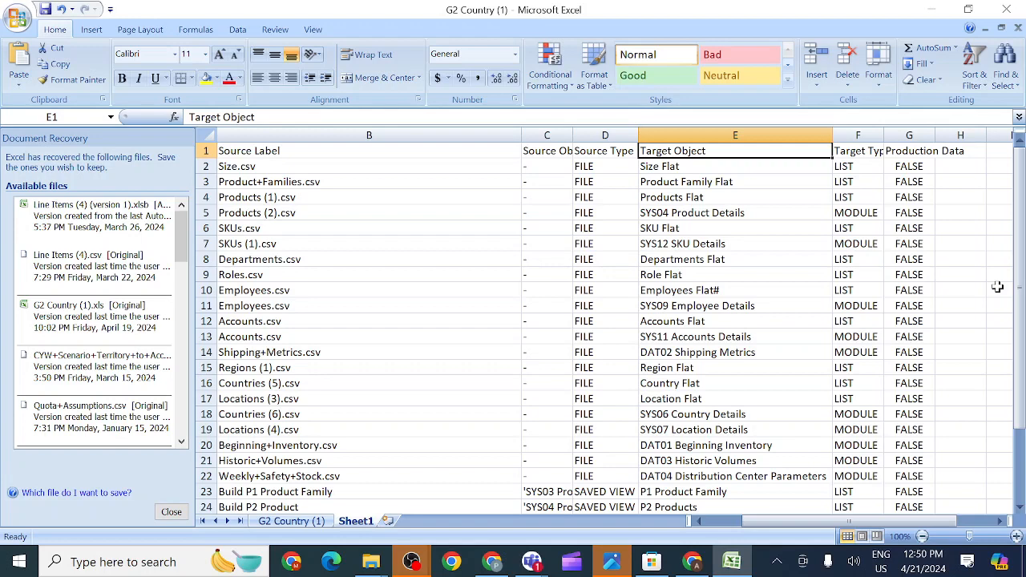
scroll(365, 439, "down", 20)
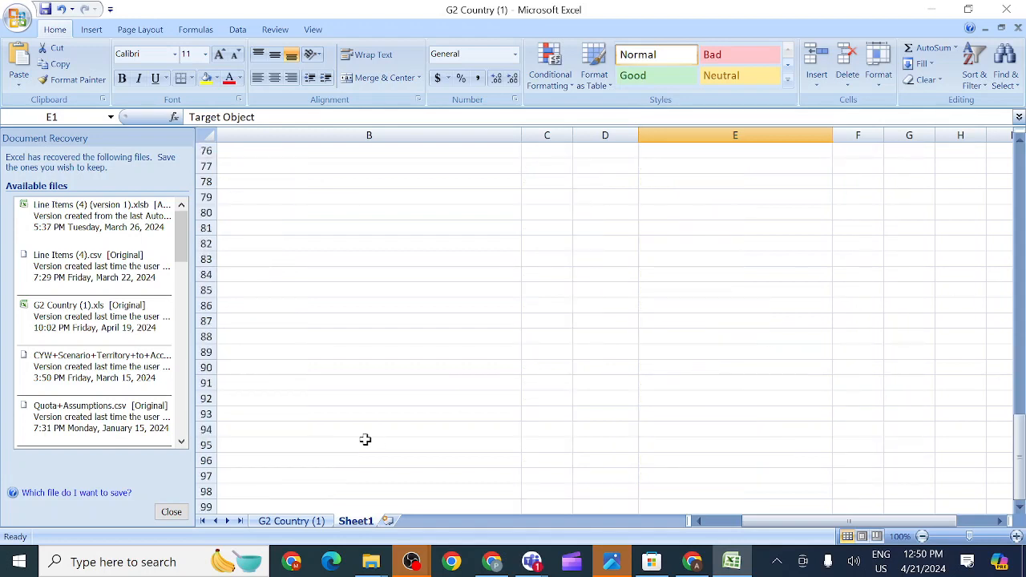
scroll(365, 439, "down", 20)
scroll(364, 440, "left", 2)
scroll(367, 449, "up", 20)
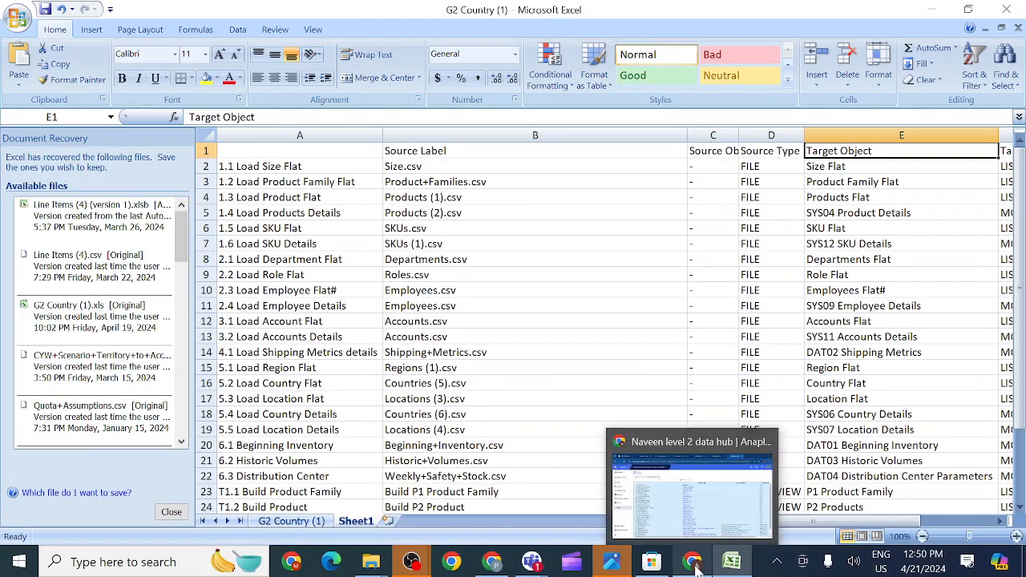
- Select the 3.1 Load Account Flat import, then view Import Data Sources and select Build P1 Product Family
left_click(689, 538)
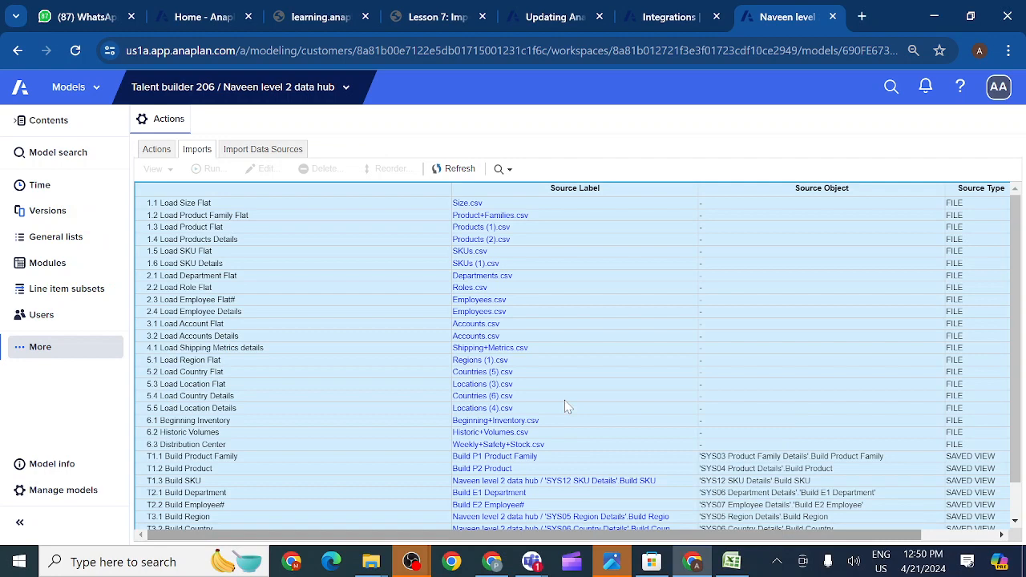
left_click(441, 325)
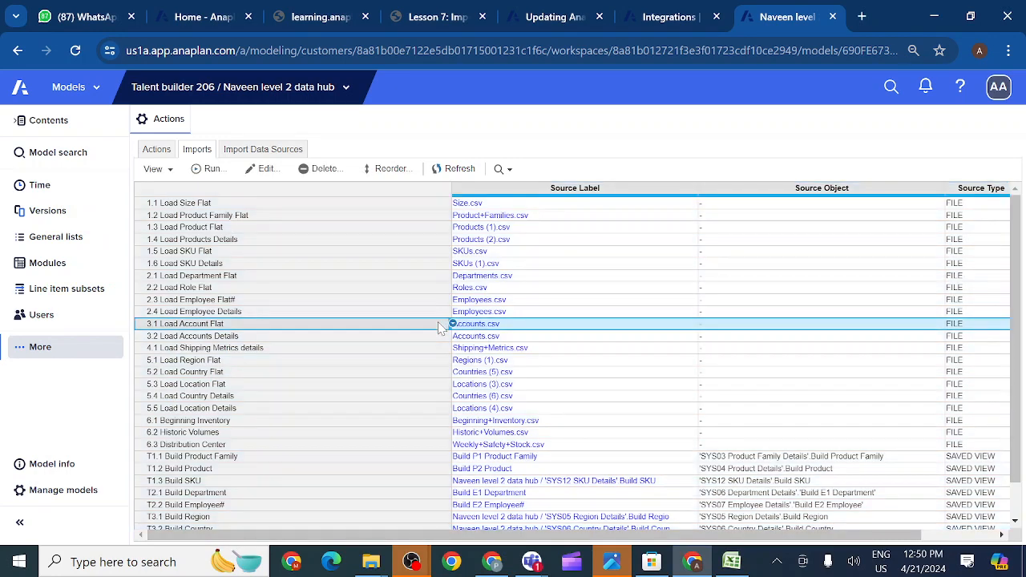
left_click(258, 150)
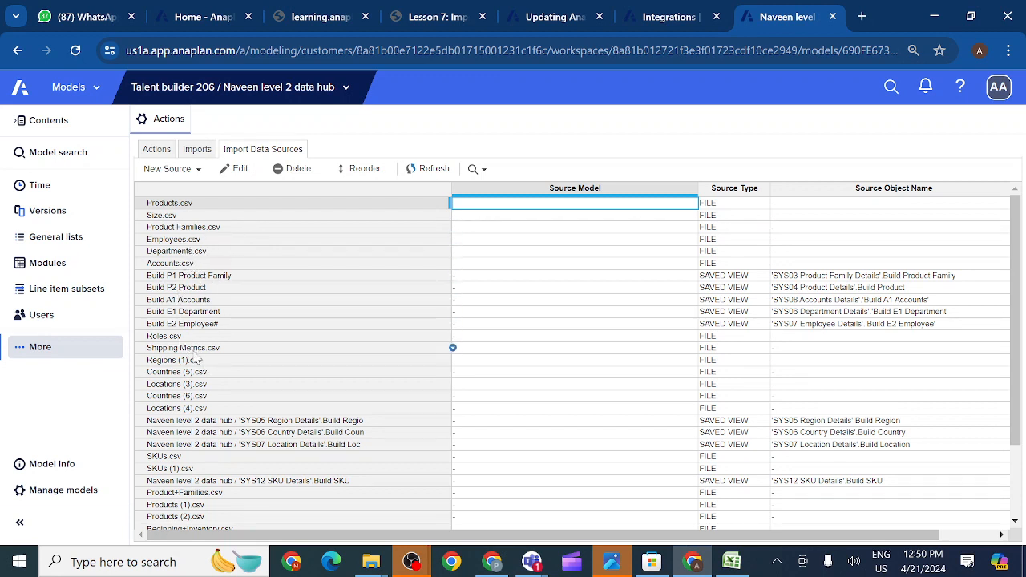
left_click(180, 277)
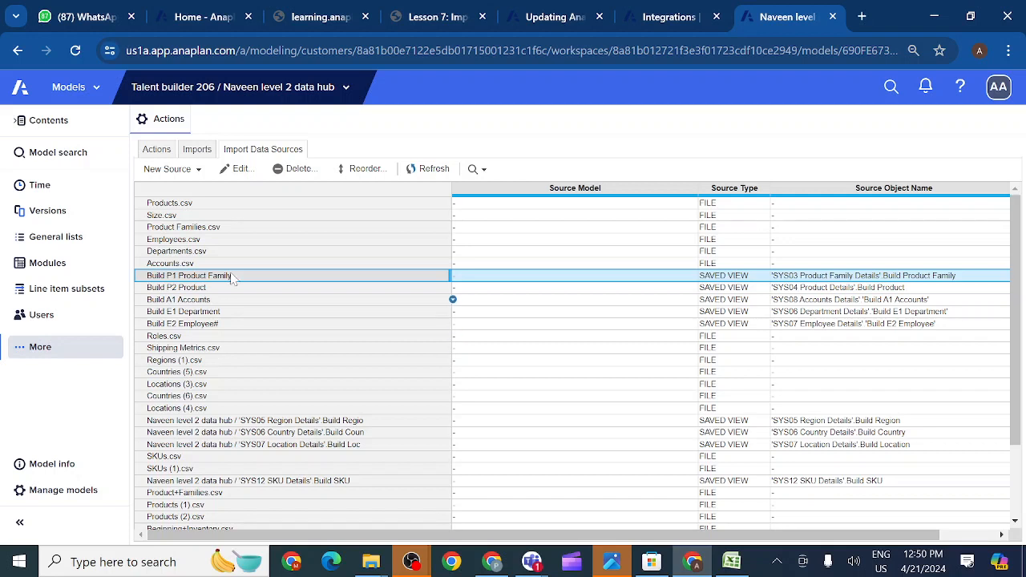
scroll(245, 354, "down", 2)
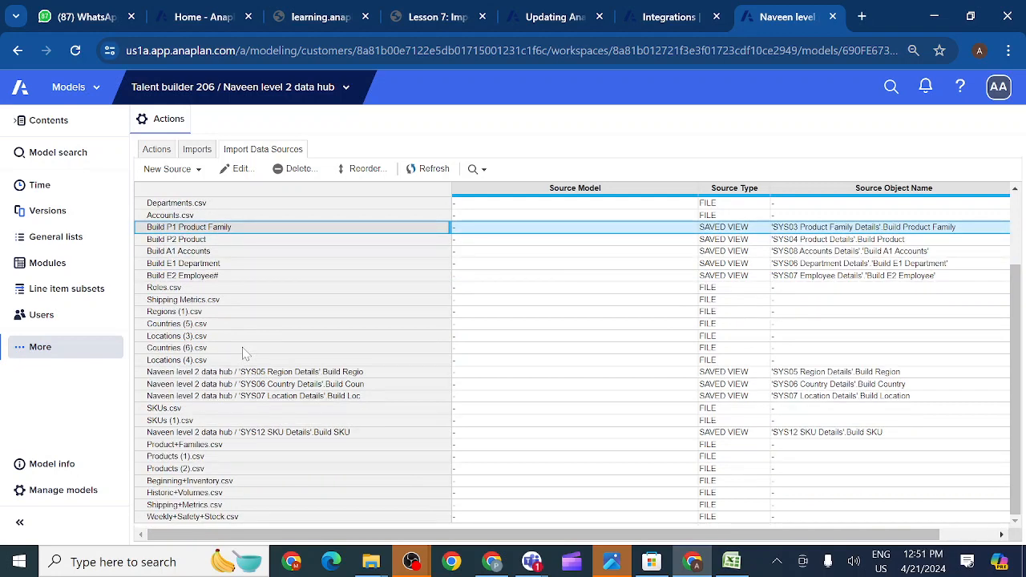
scroll(245, 354, "up", 2)
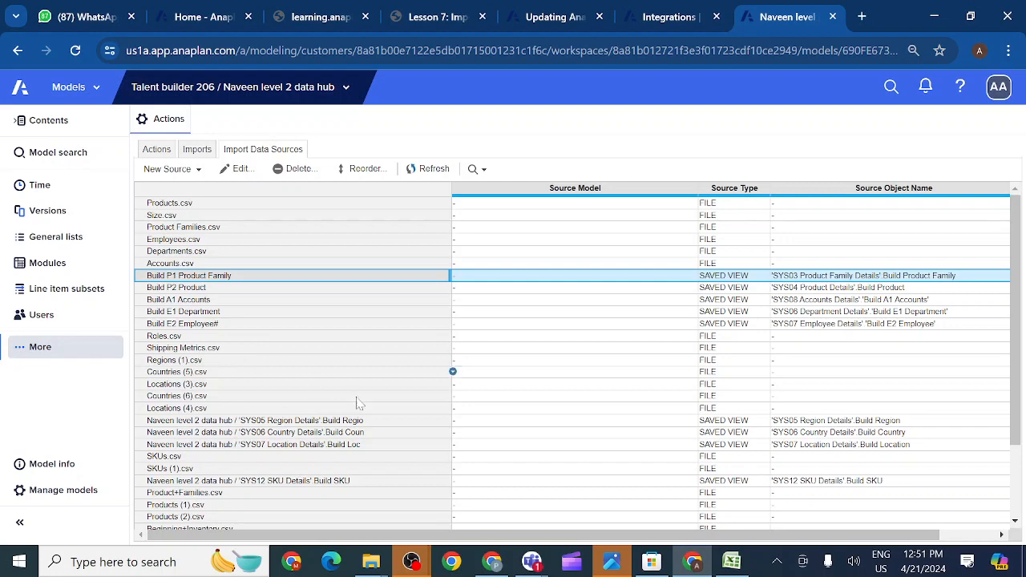
- Check the Teams meeting's participants list, then return to the Anaplan model
mouse_move(533, 566)
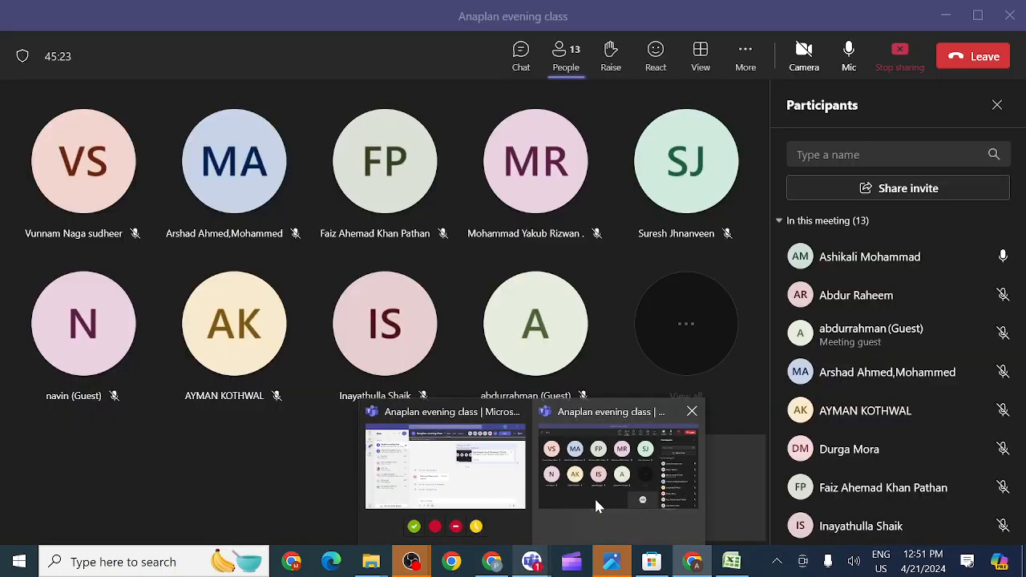
left_click(595, 497)
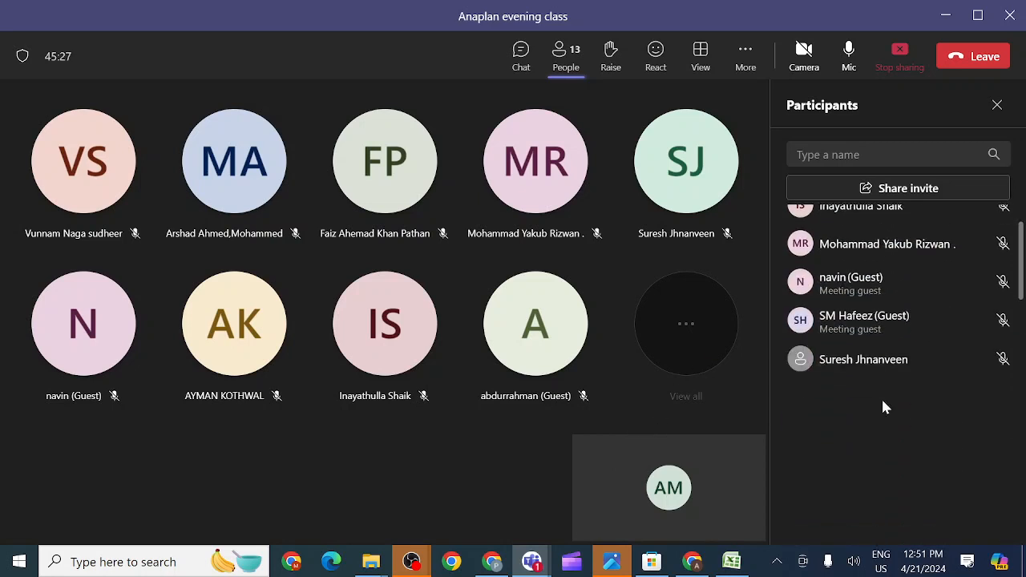
scroll(883, 405, "down", 1)
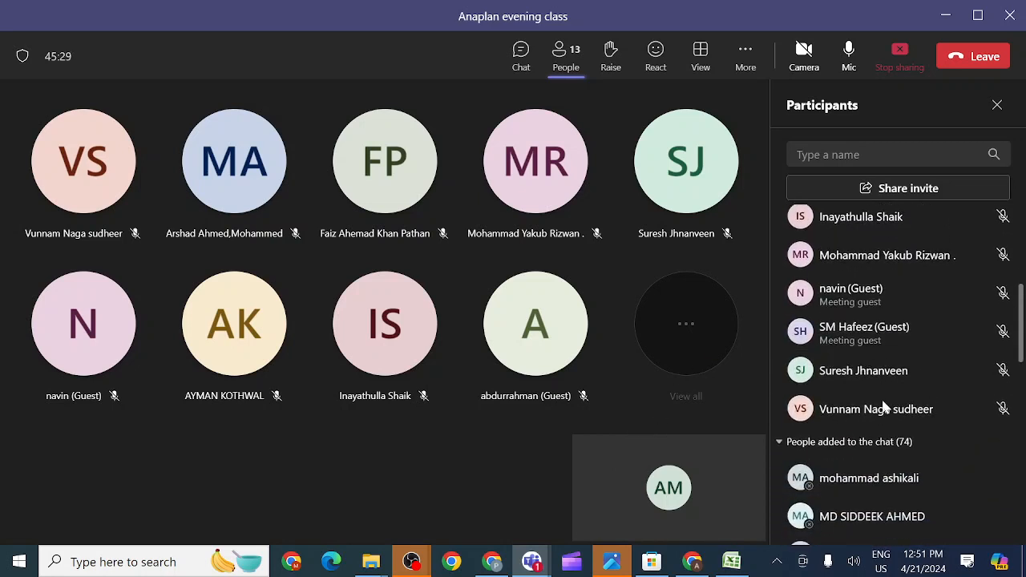
scroll(883, 405, "up", 2)
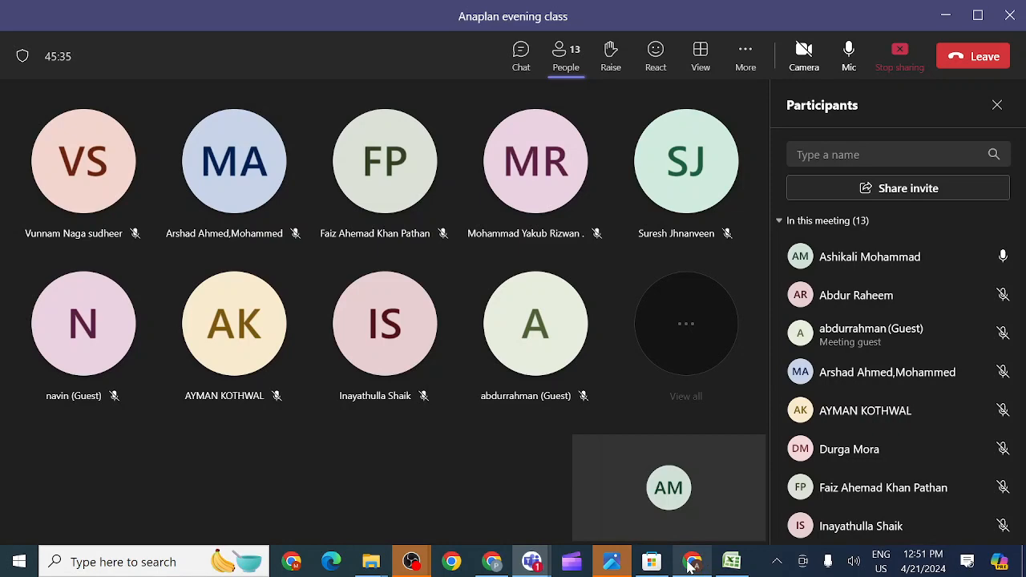
mouse_move(692, 566)
left_click(627, 482)
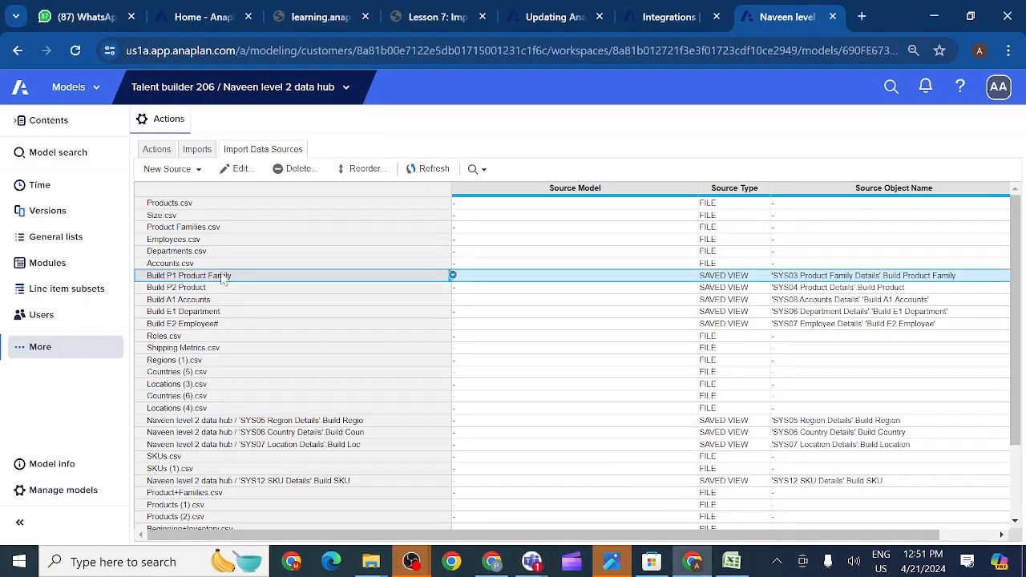
- Revisit the Actions and Imports lists, selecting all imports, then return to Import Data Sources
left_click(157, 151)
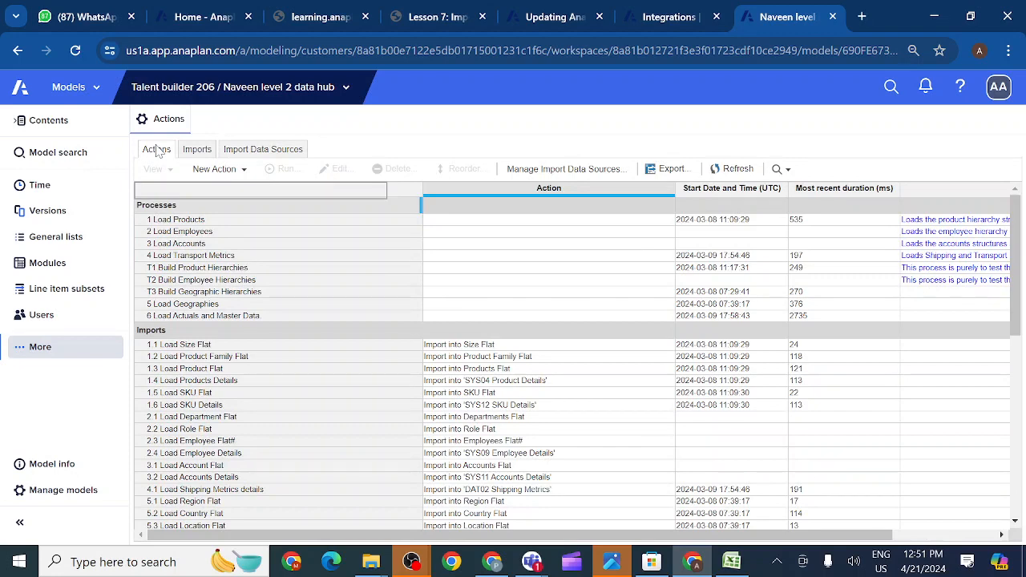
left_click(199, 153)
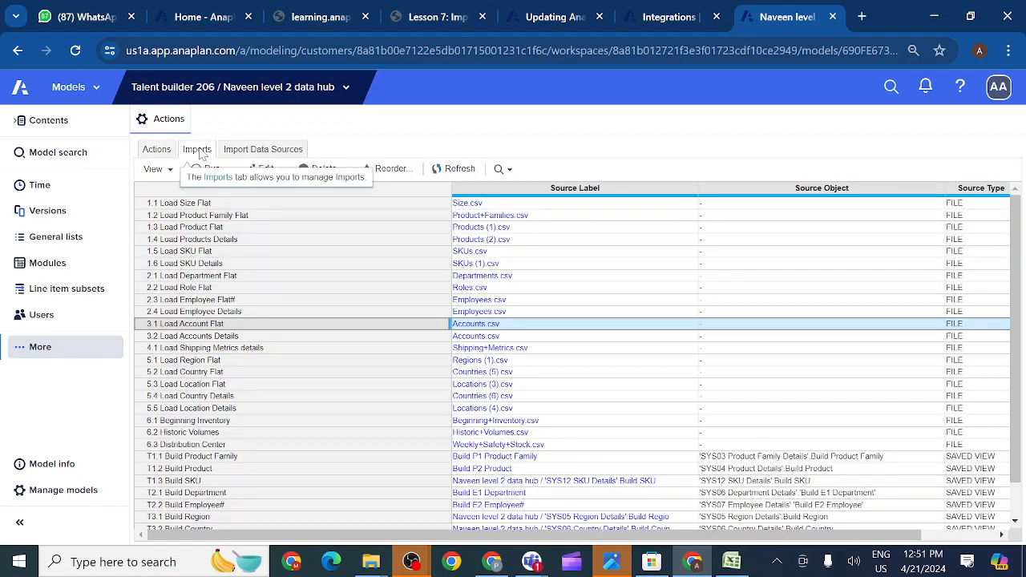
left_click(151, 188)
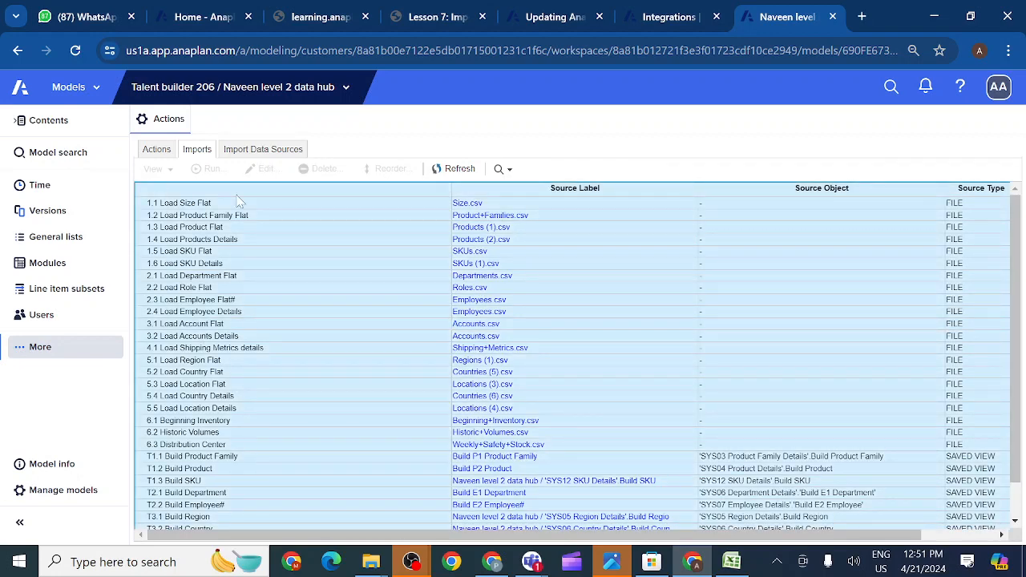
left_click(256, 156)
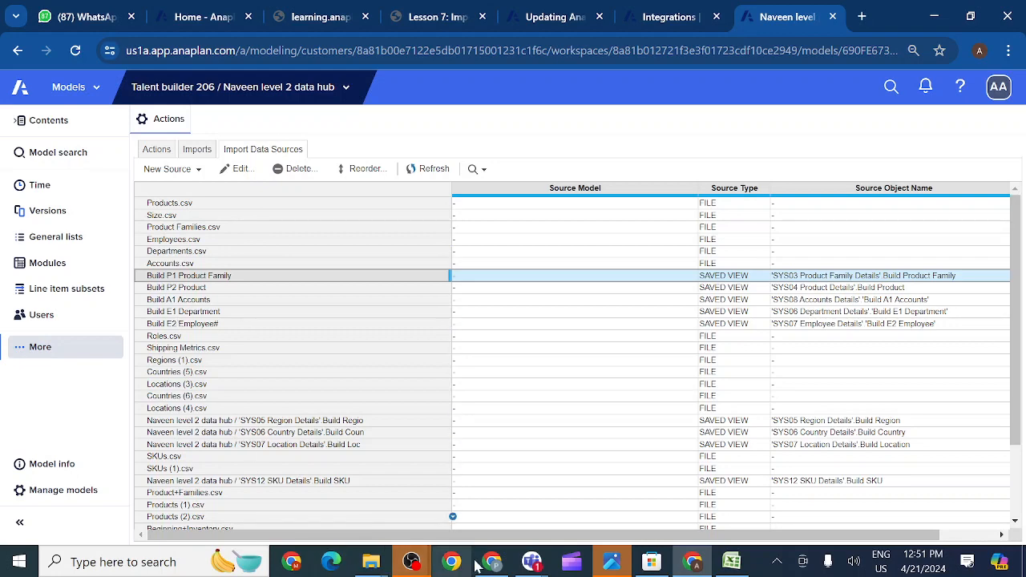
- In the Teams meeting, end with the microphone unmuted and the time-limit notice dismissed
mouse_move(534, 563)
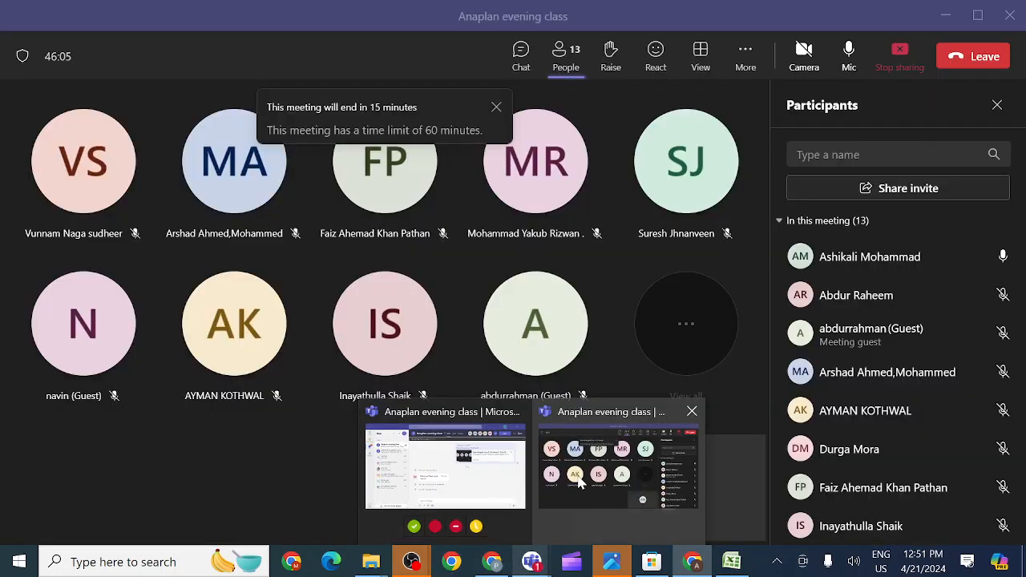
left_click(618, 465)
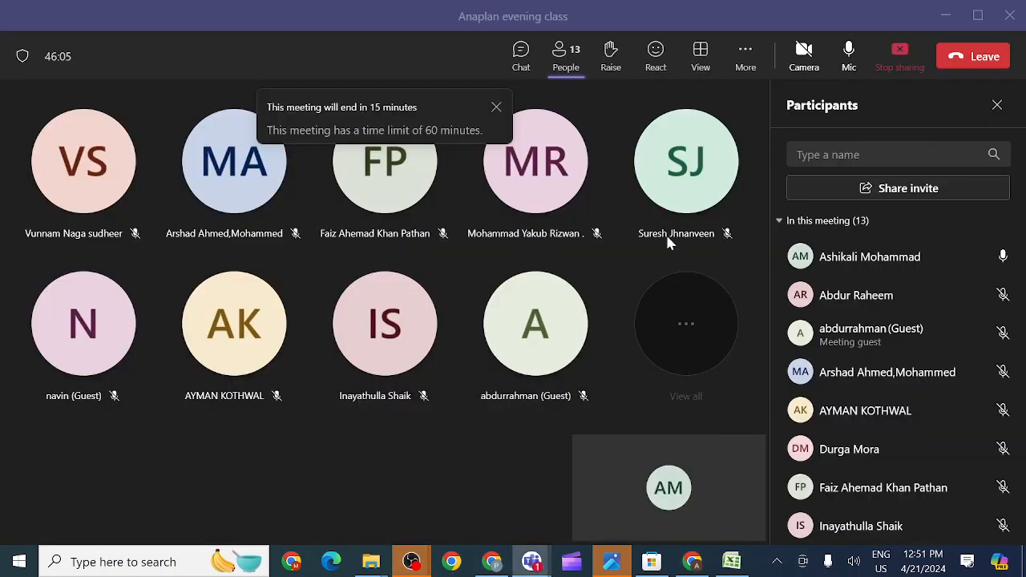
left_click(853, 49)
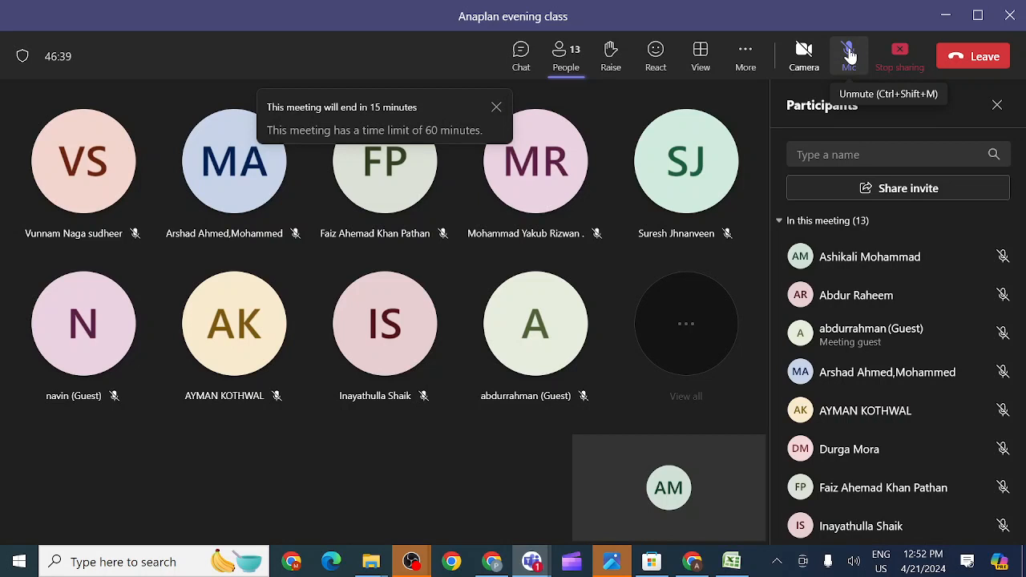
left_click(851, 55)
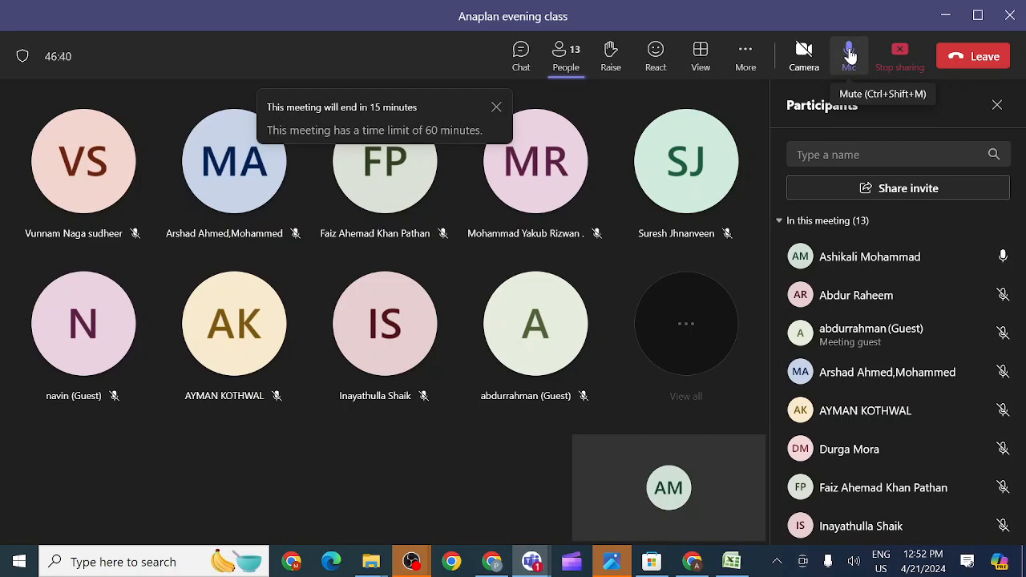
left_click(495, 112)
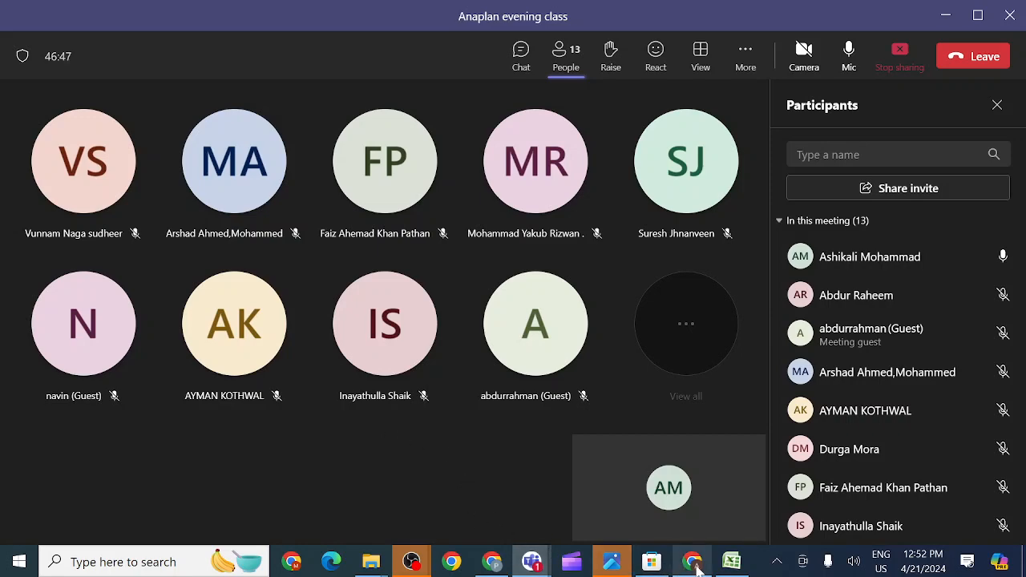
- Return to Anaplan and go through Users to the model's General lists and their settings
mouse_move(694, 566)
left_click(688, 523)
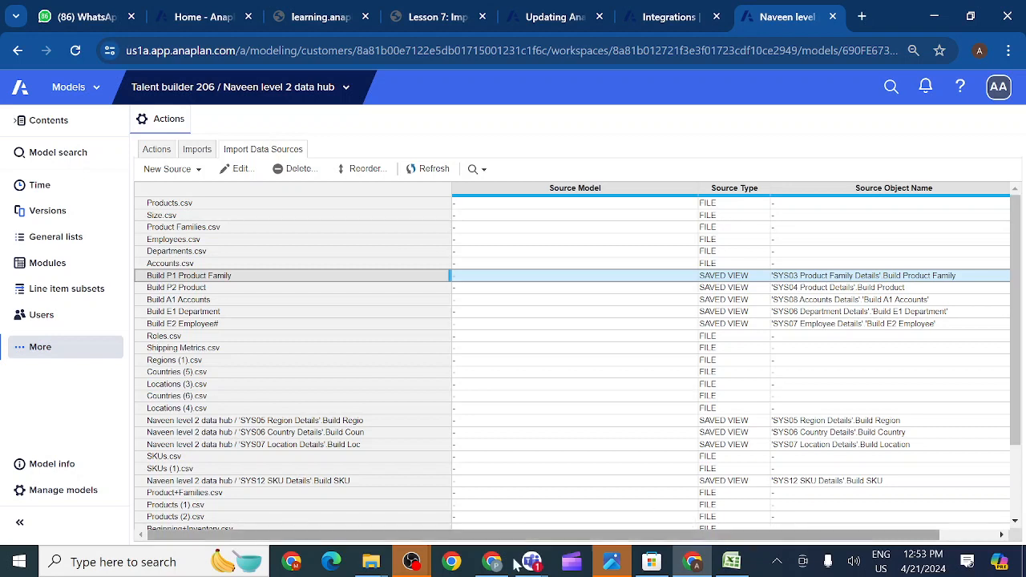
left_click(14, 353)
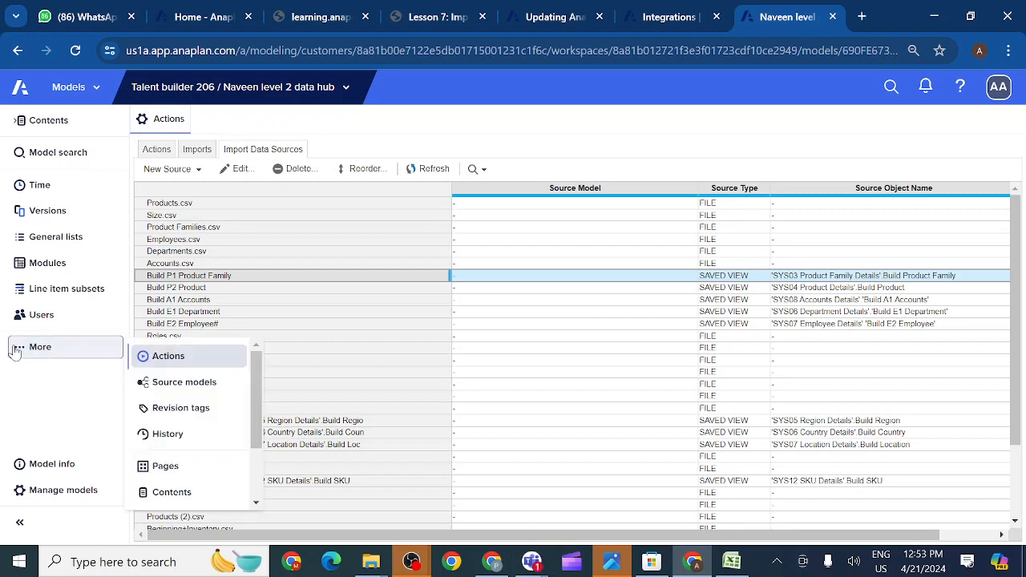
left_click(62, 318)
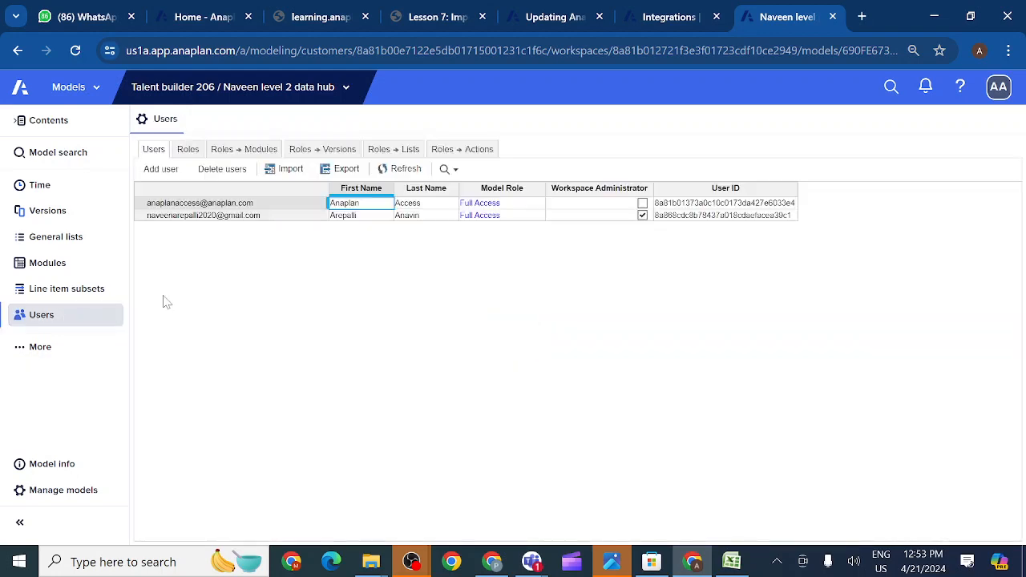
left_click(71, 240)
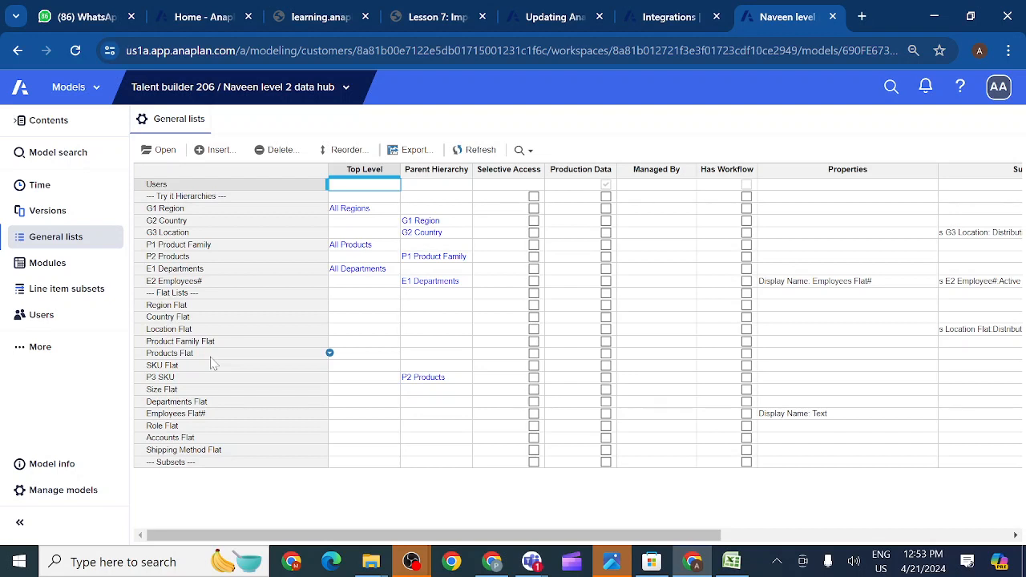
left_click(20, 495)
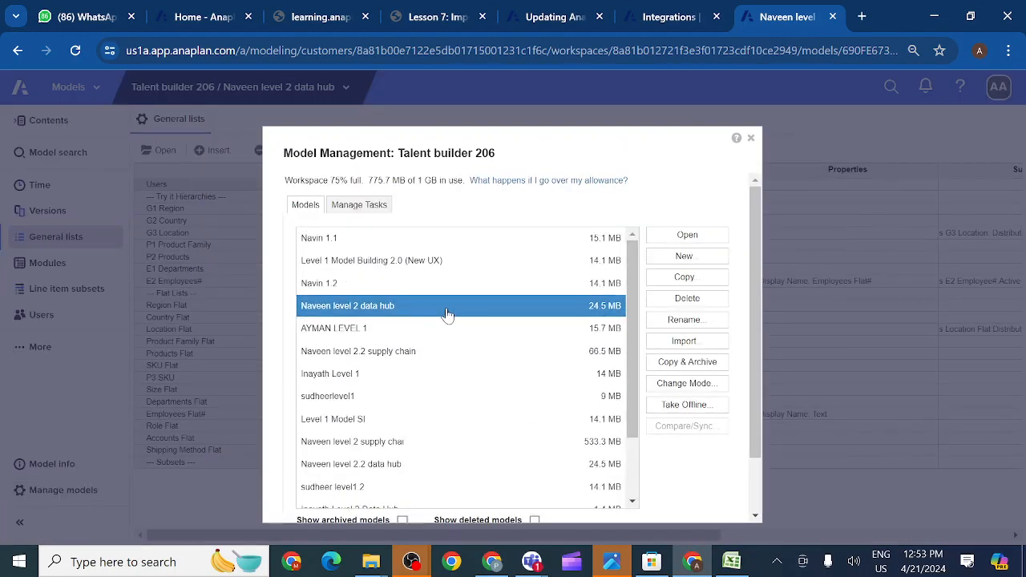
left_click(673, 385)
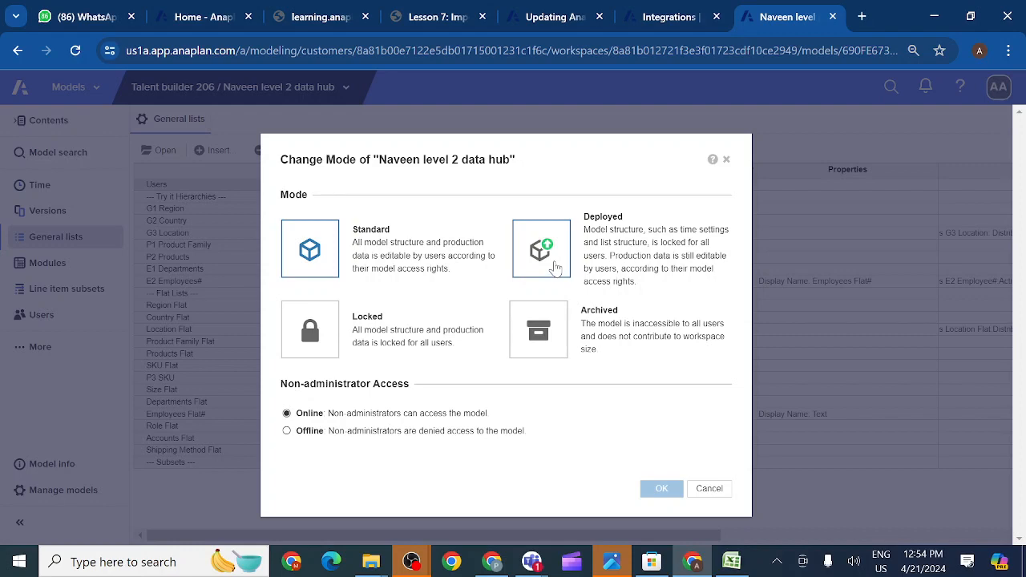
left_click(727, 161)
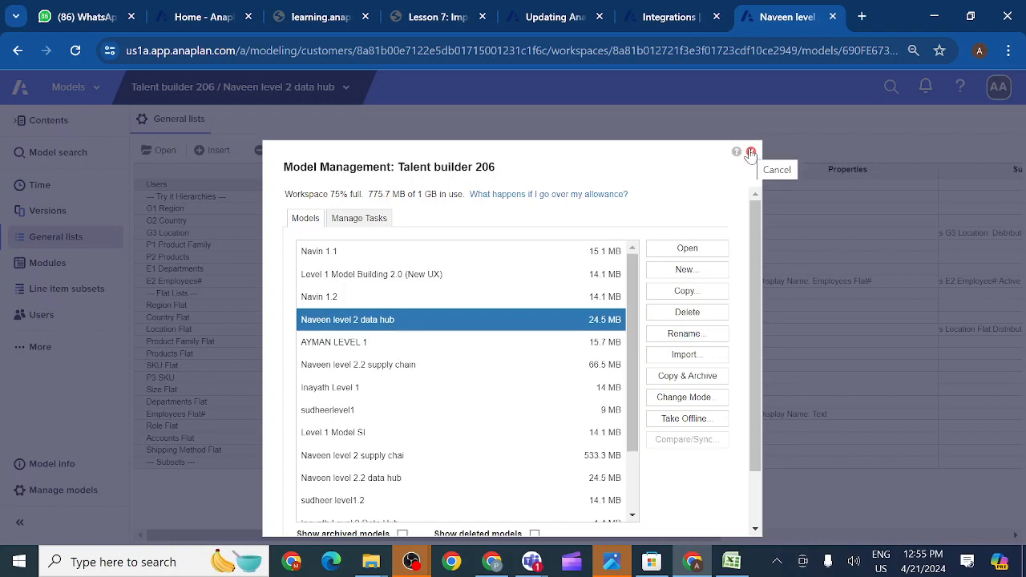
left_click(750, 153)
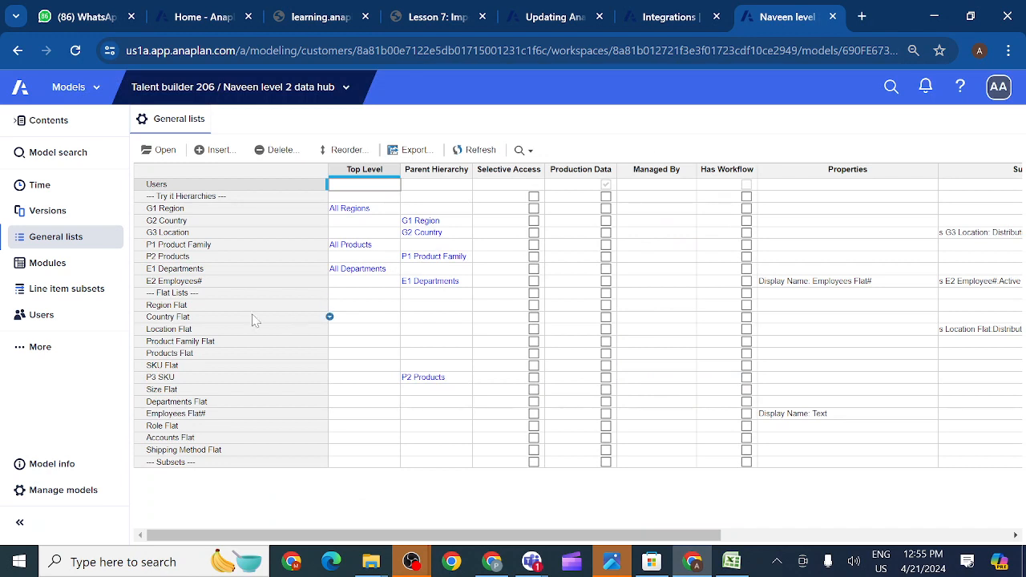
- Set G3 Location as a production data list, then unset the flag again
left_click(181, 224)
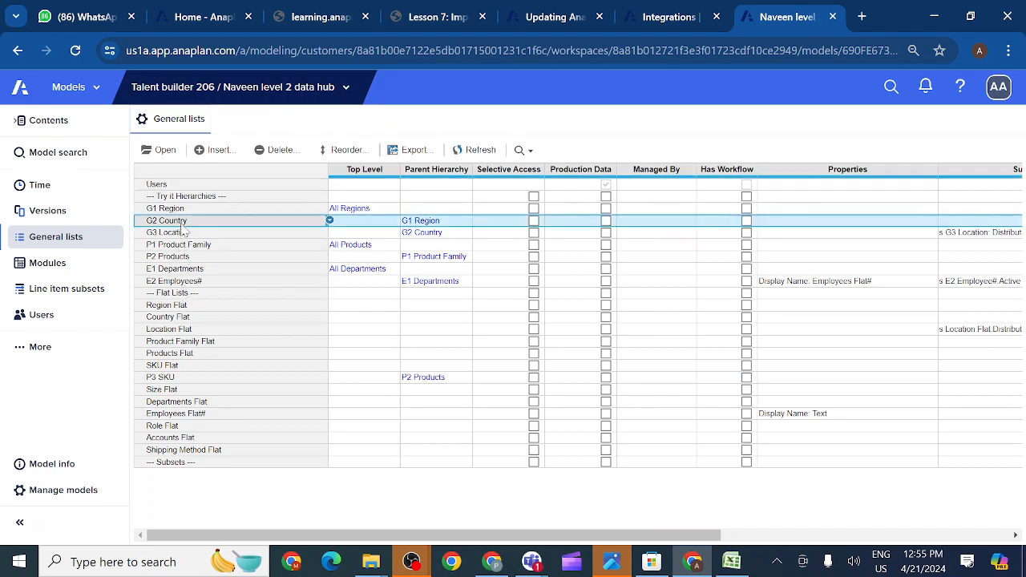
left_click(606, 233)
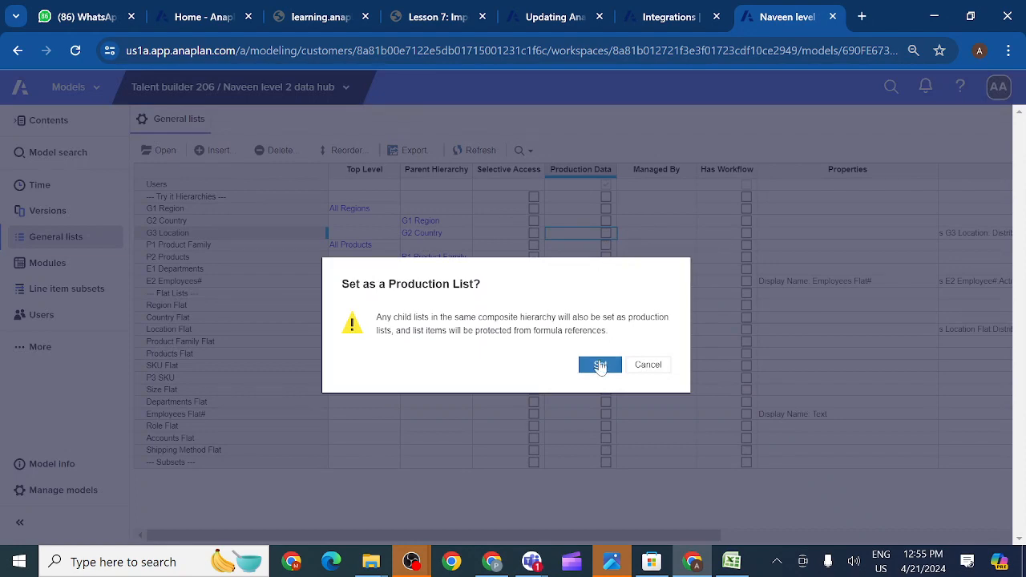
left_click(601, 365)
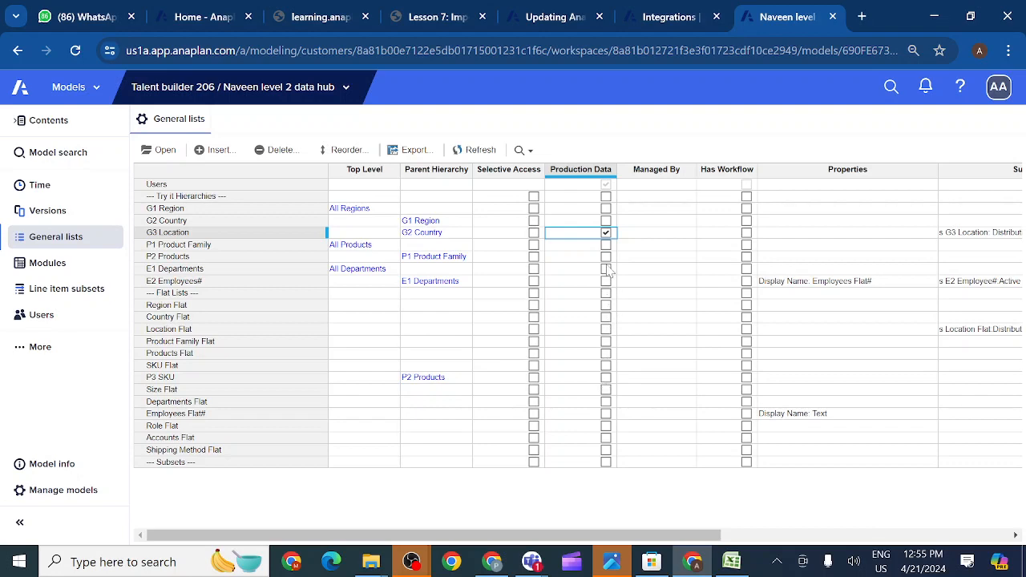
left_click(606, 234)
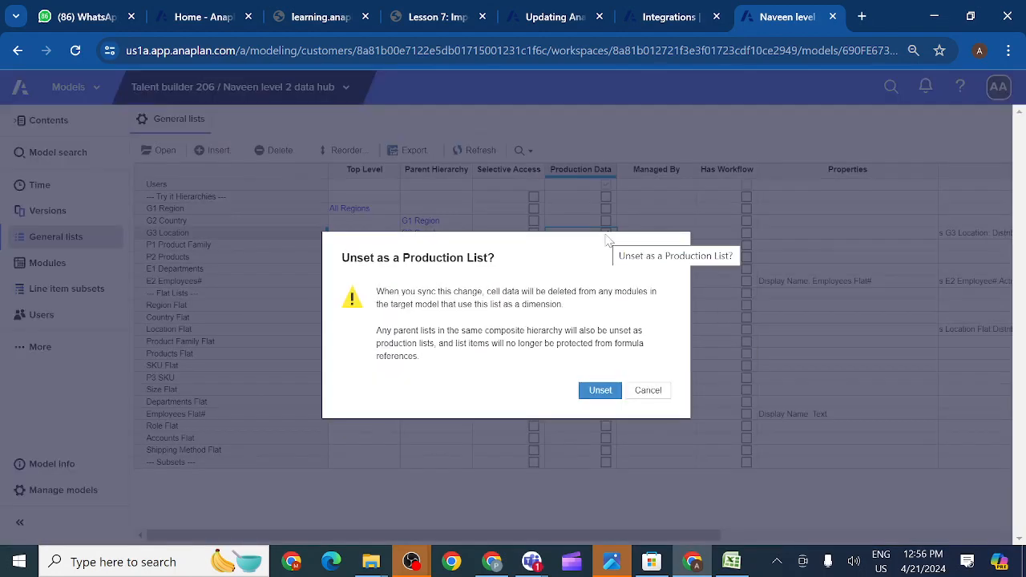
left_click(596, 391)
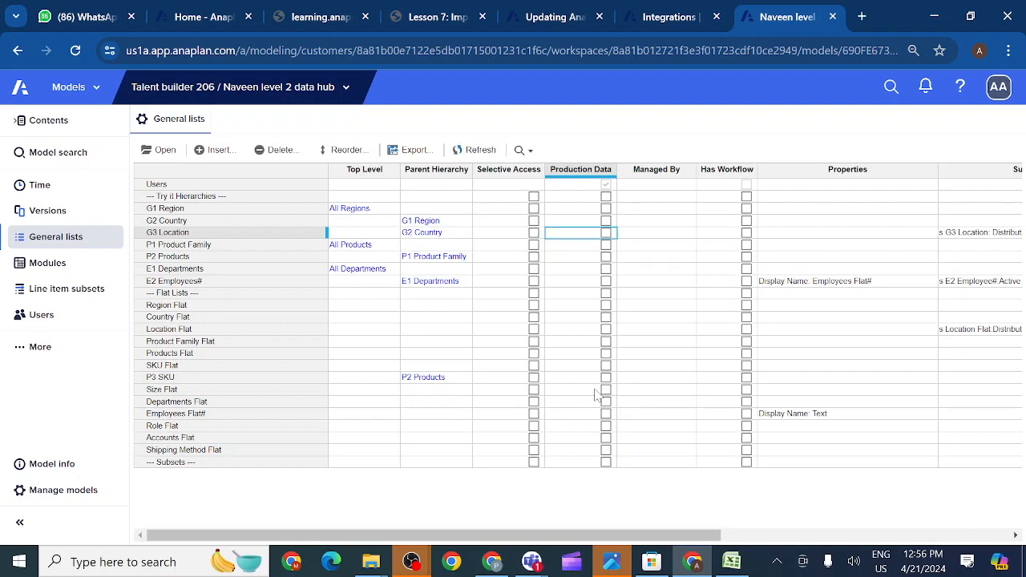
- Navigate through More and Modules to the model's Users list
left_click(19, 351)
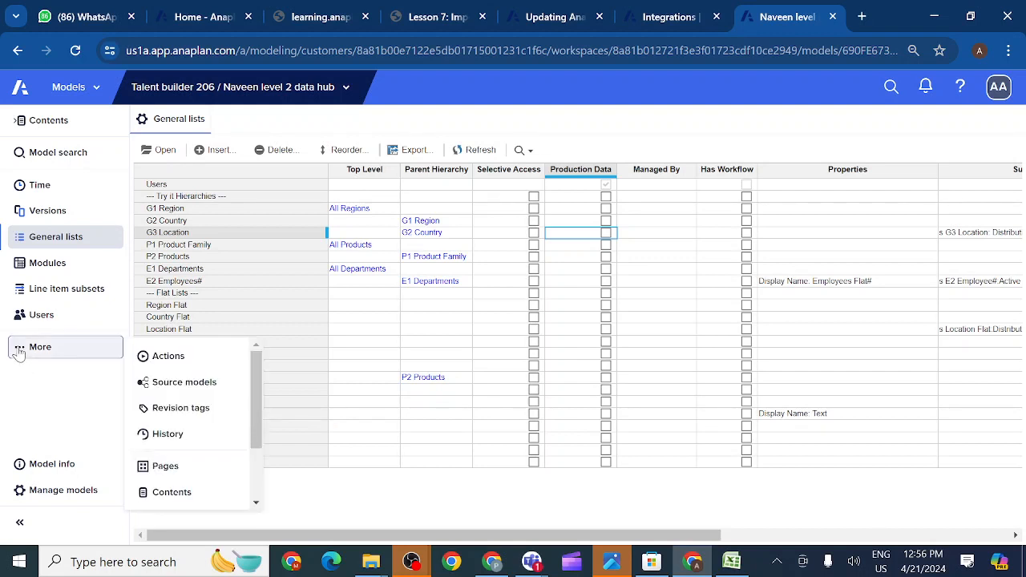
left_click(53, 265)
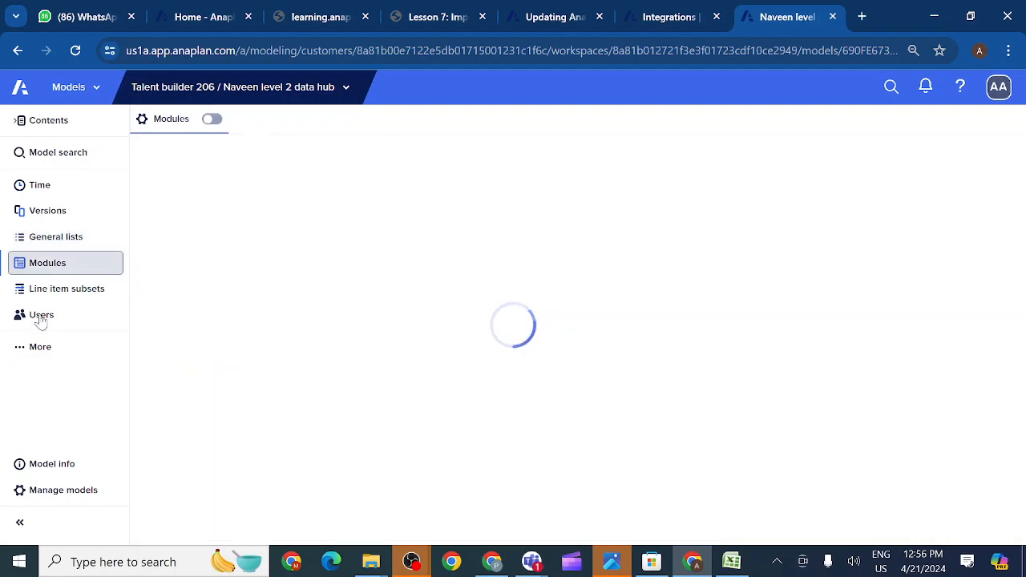
left_click(42, 320)
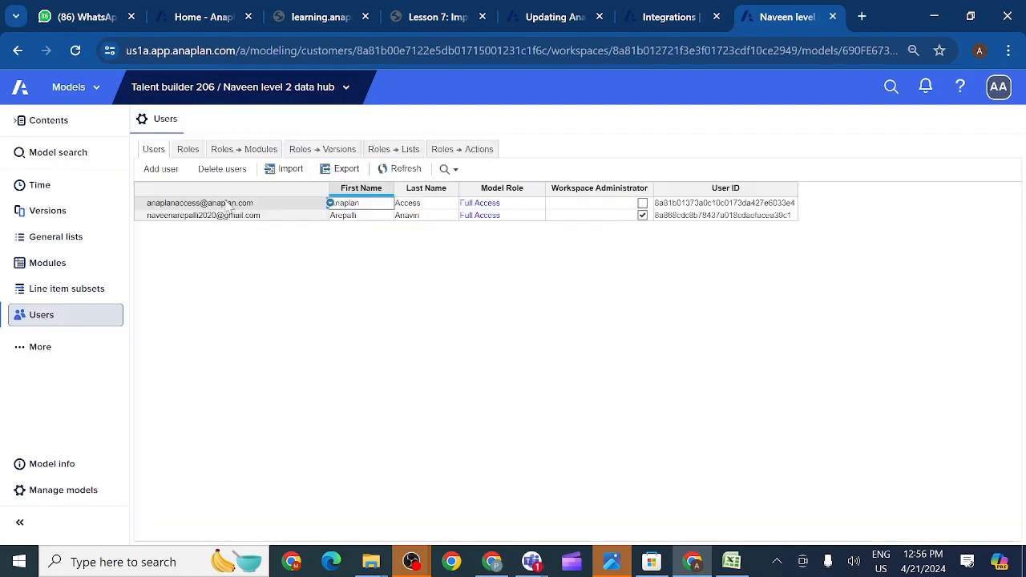
- Show the Roles → Actions access view and scroll through its processes and imports
left_click(448, 153)
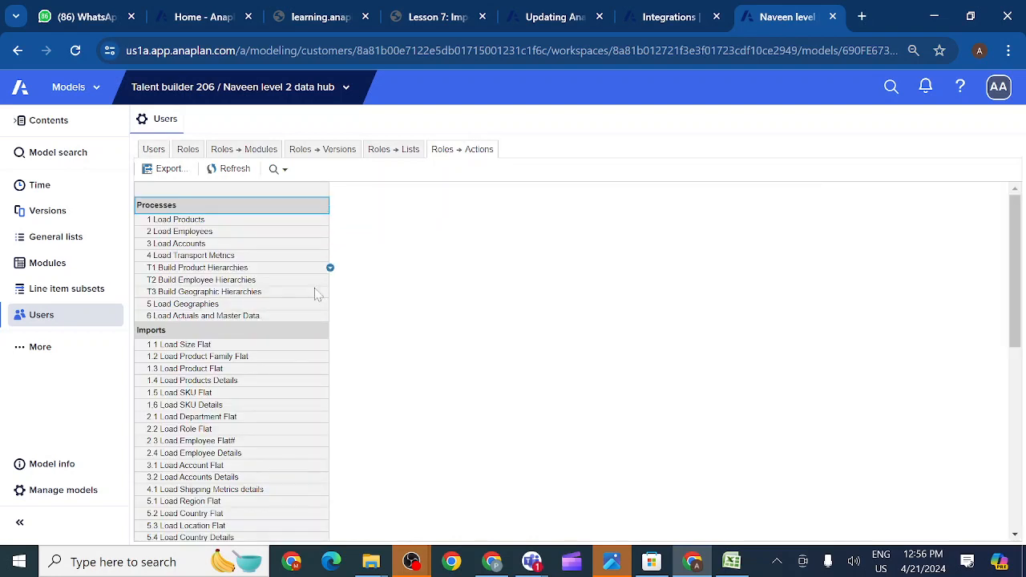
scroll(265, 439, "down", 5)
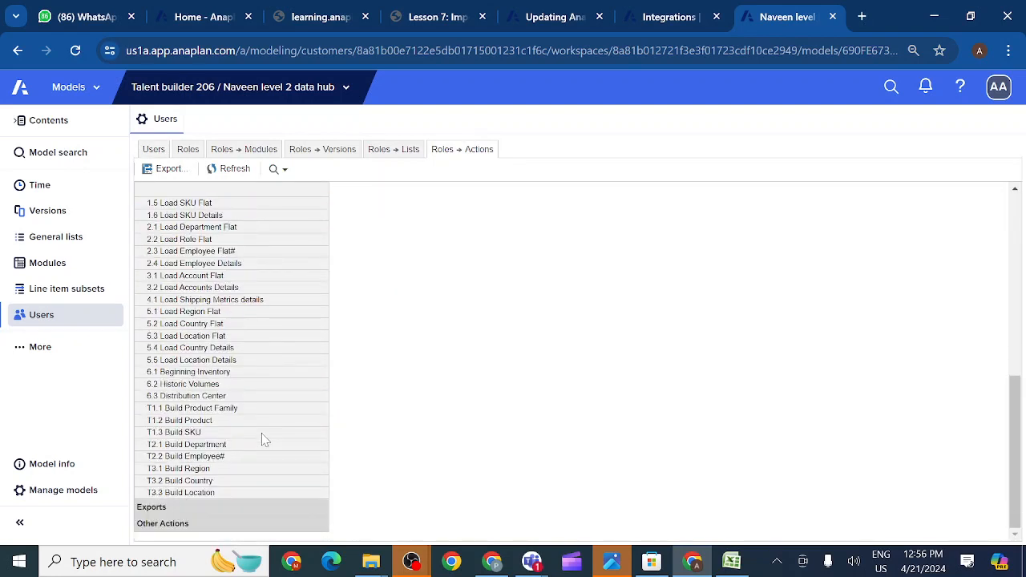
scroll(261, 385, "up", 5)
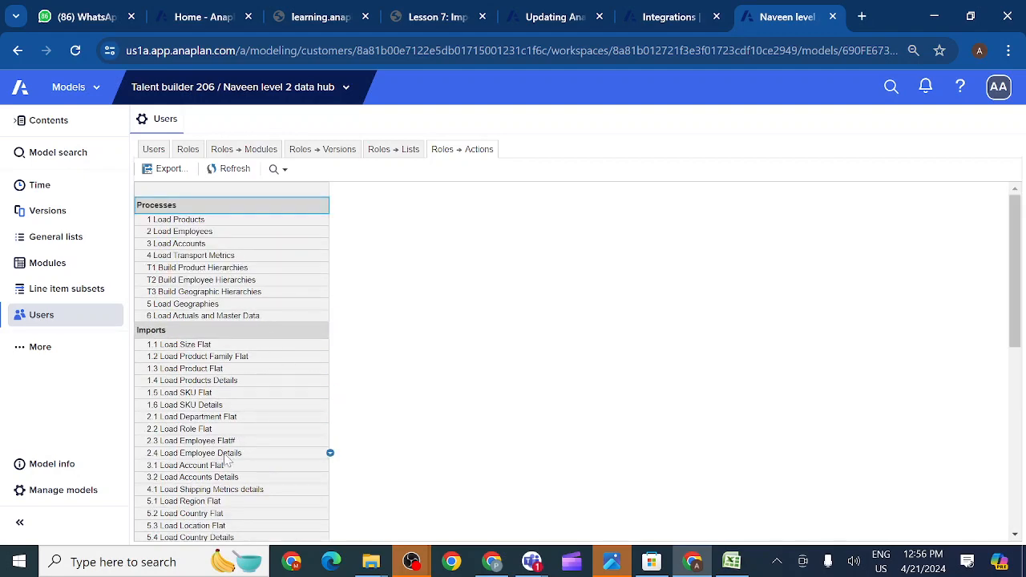
scroll(227, 459, "down", 3)
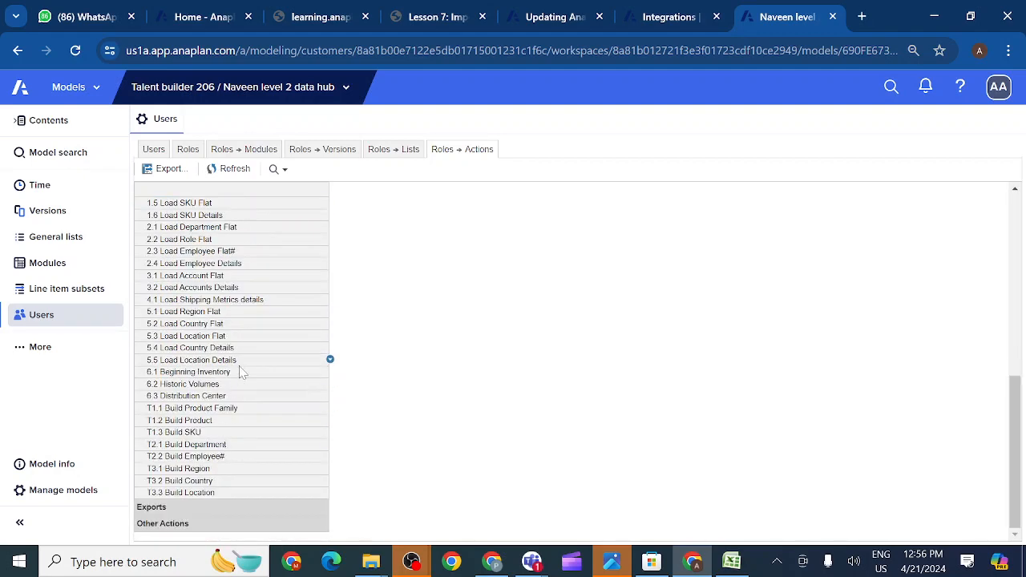
scroll(240, 371, "up", 5)
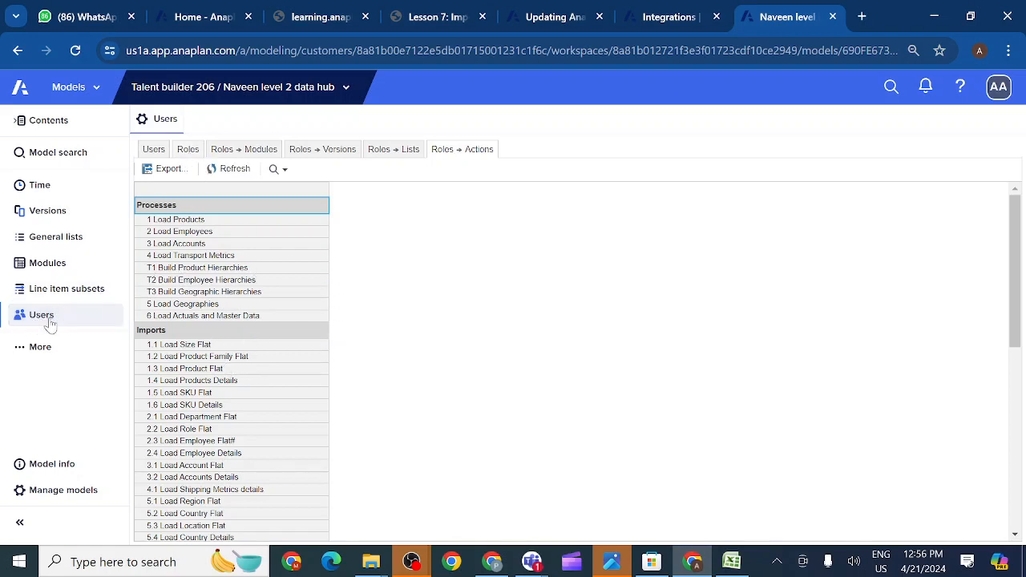
- Open the model's Actions list under More and scroll through it
left_click(22, 351)
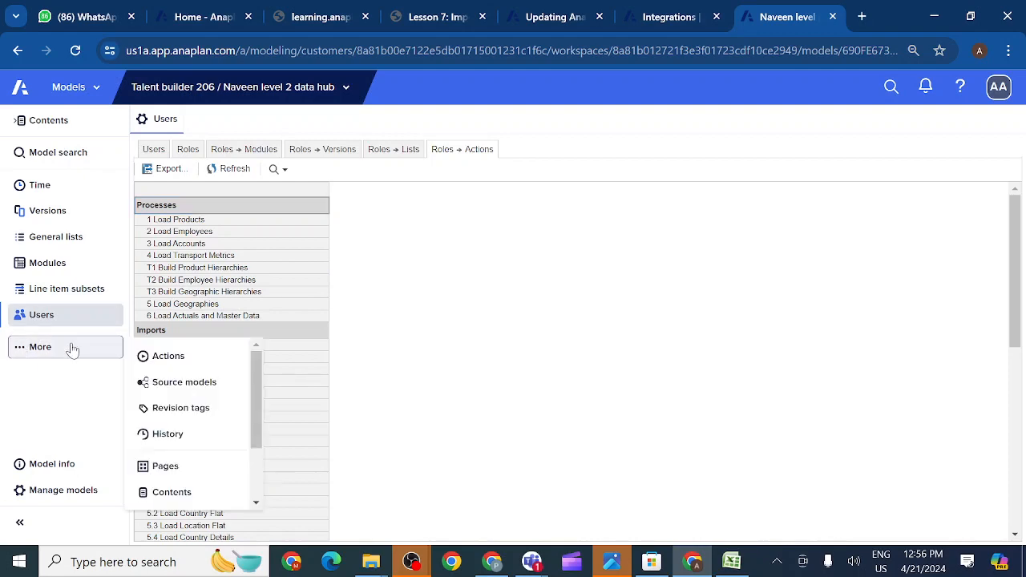
left_click(166, 357)
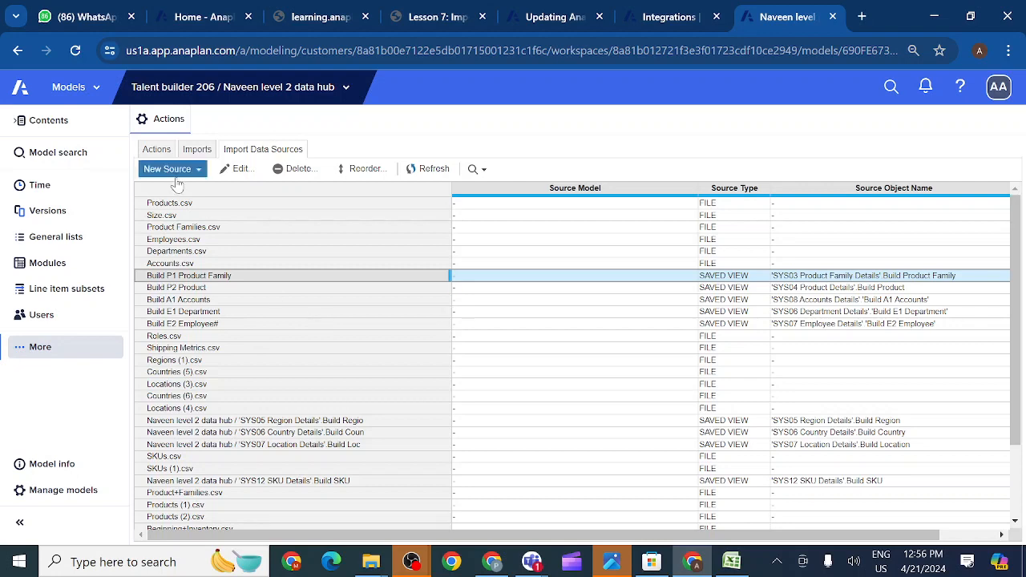
left_click(157, 151)
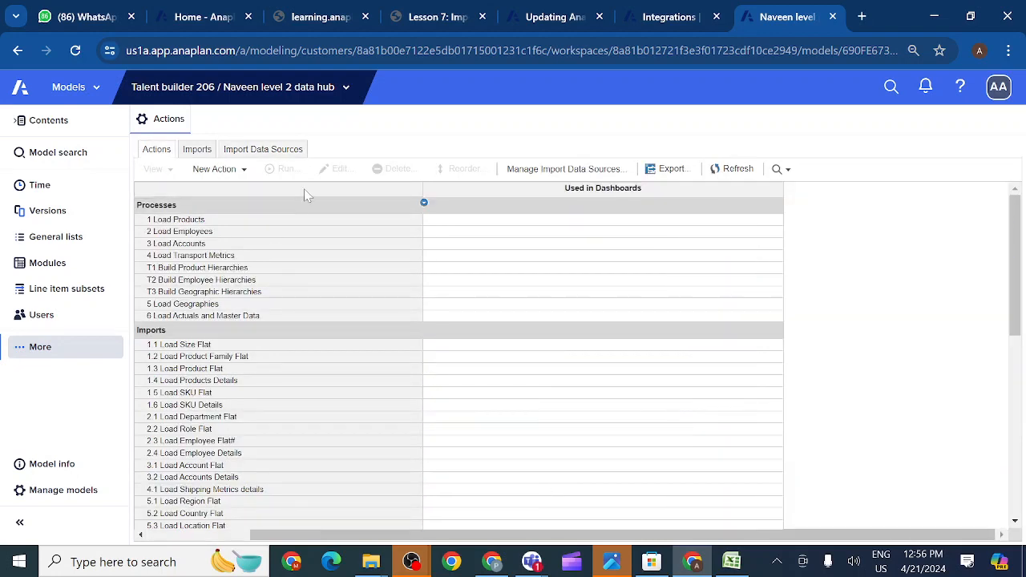
scroll(267, 307, "down", 5)
scroll(267, 307, "up", 5)
- In Imports, select 2.2 Load Role Flat and check the unticked Production Data column
left_click(198, 150)
left_click(329, 293)
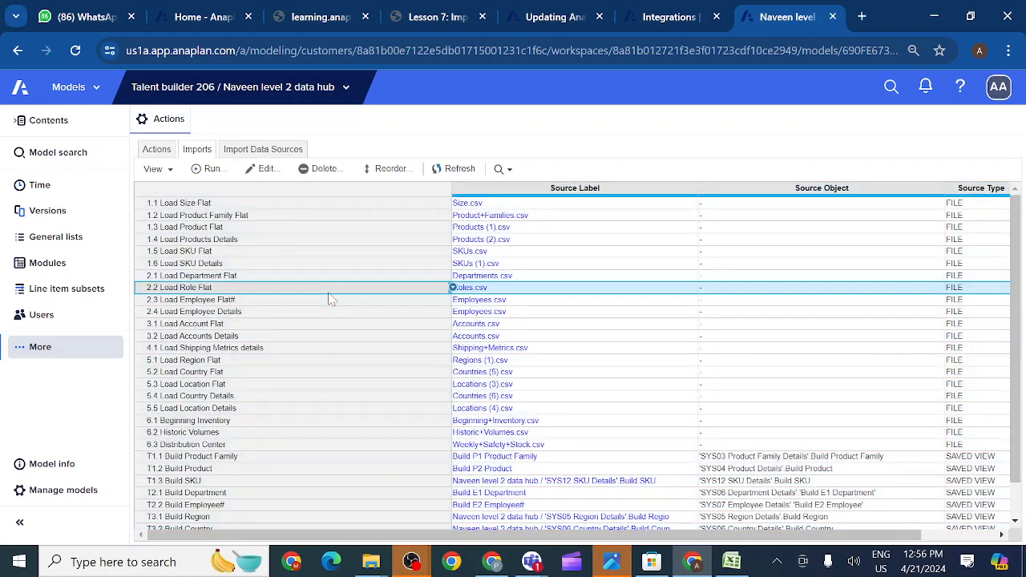
scroll(382, 342, "right", 5)
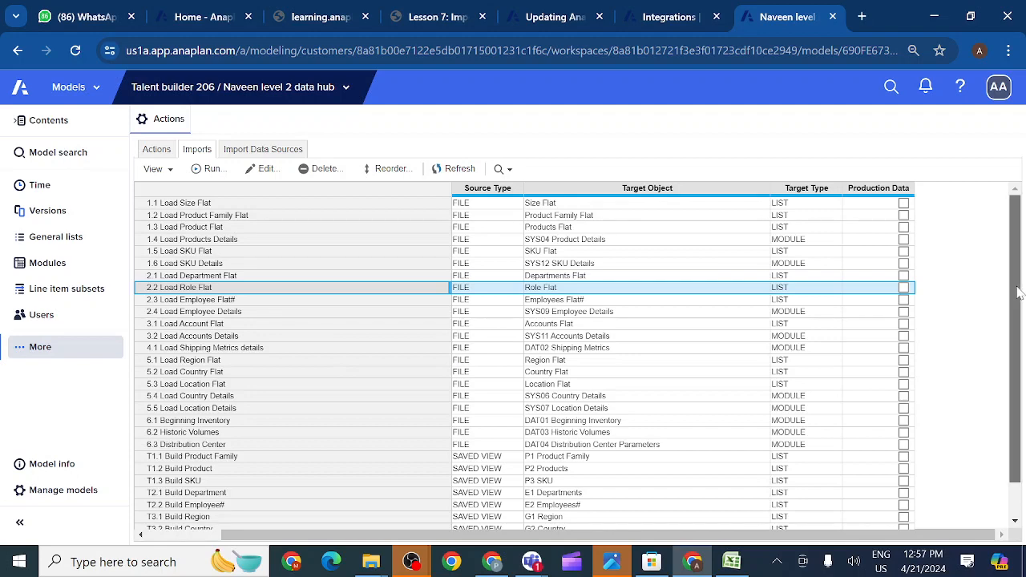
scroll(1017, 292, "down", 1)
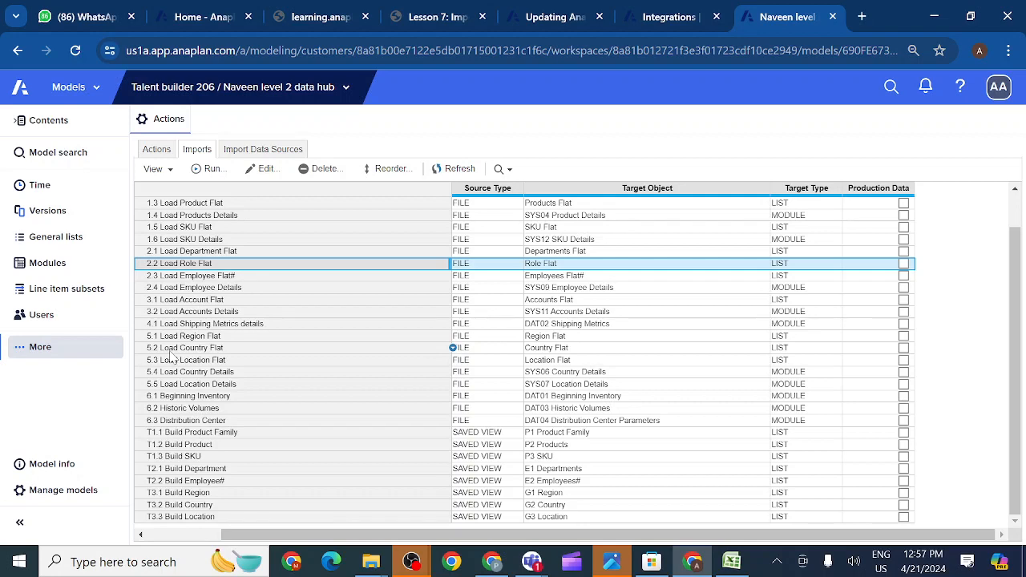
scroll(257, 349, "left", 5)
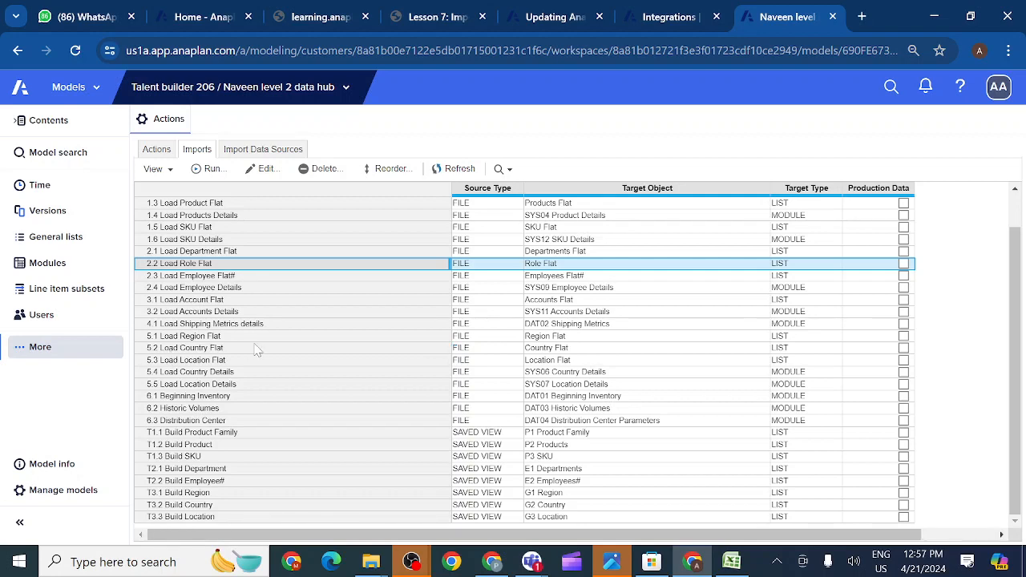
scroll(900, 325, "right", 5)
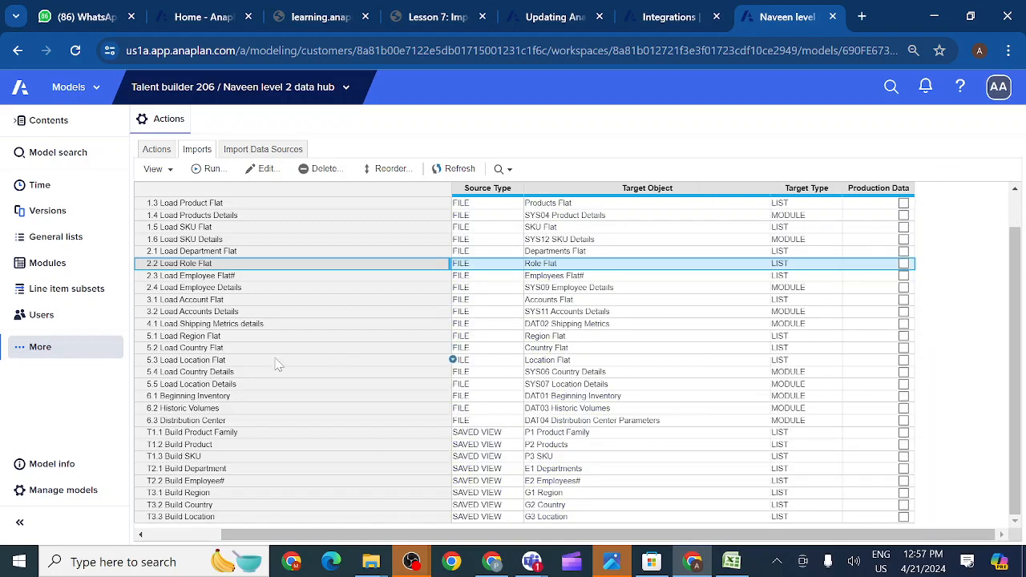
scroll(277, 361, "left", 5)
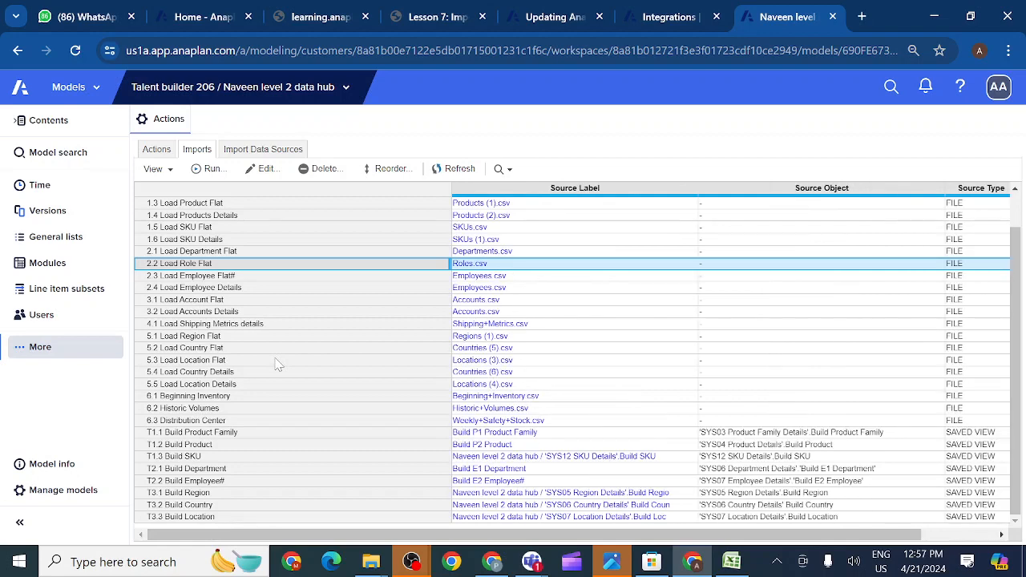
- From the Users page, open Model Management for the Talent builder 206 workspace
left_click(52, 319)
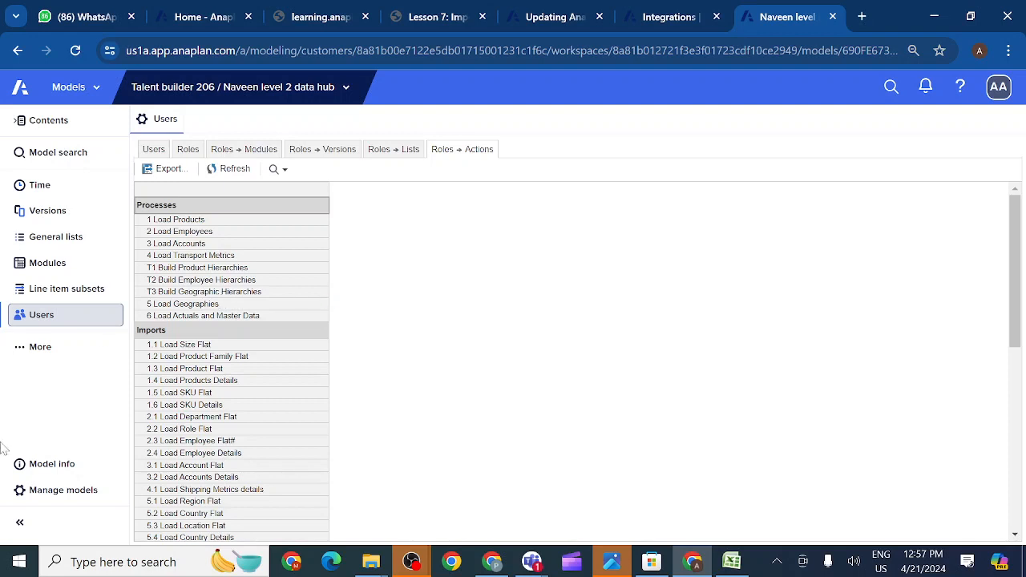
left_click(22, 497)
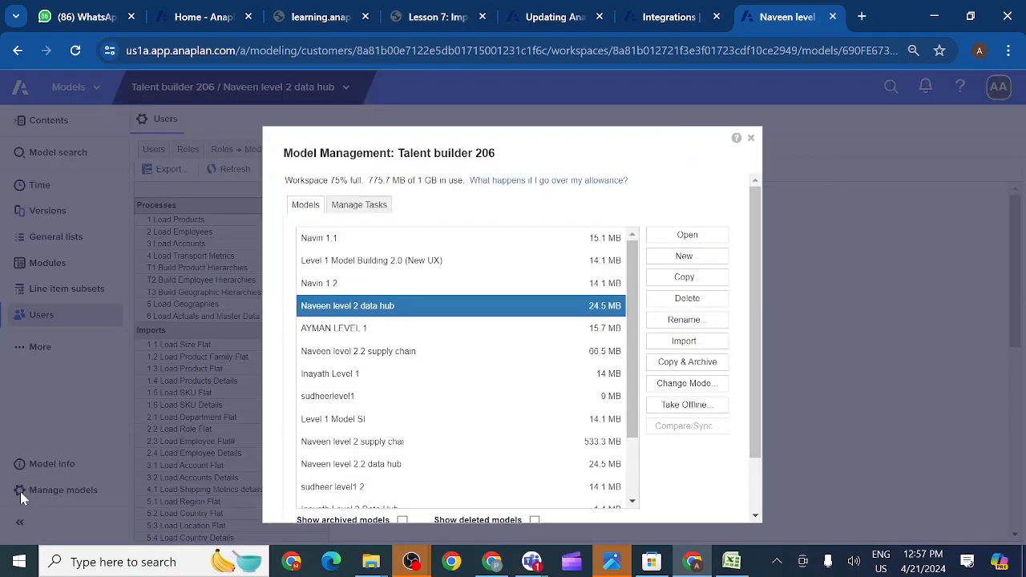
left_click(683, 383)
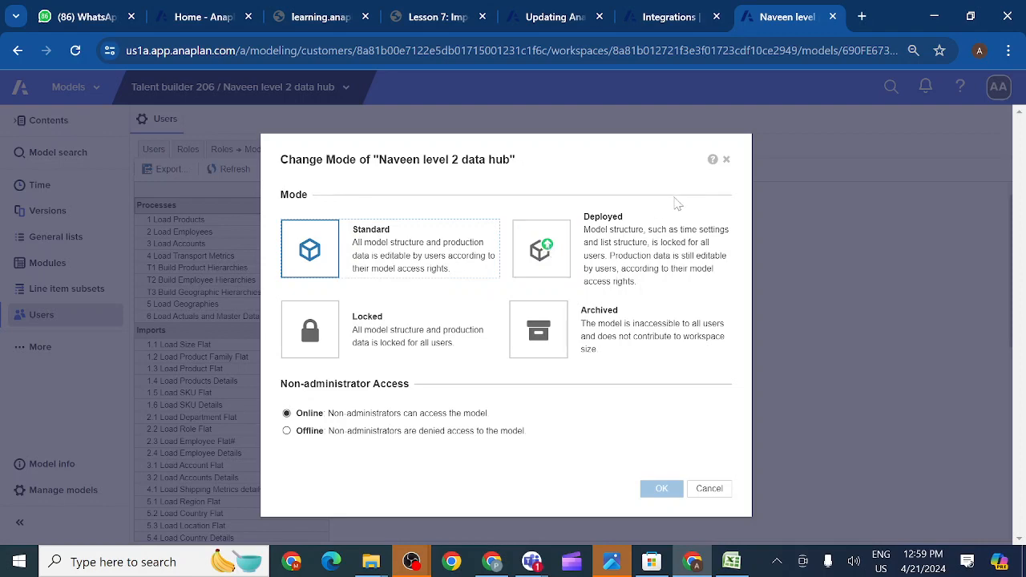
left_click(727, 161)
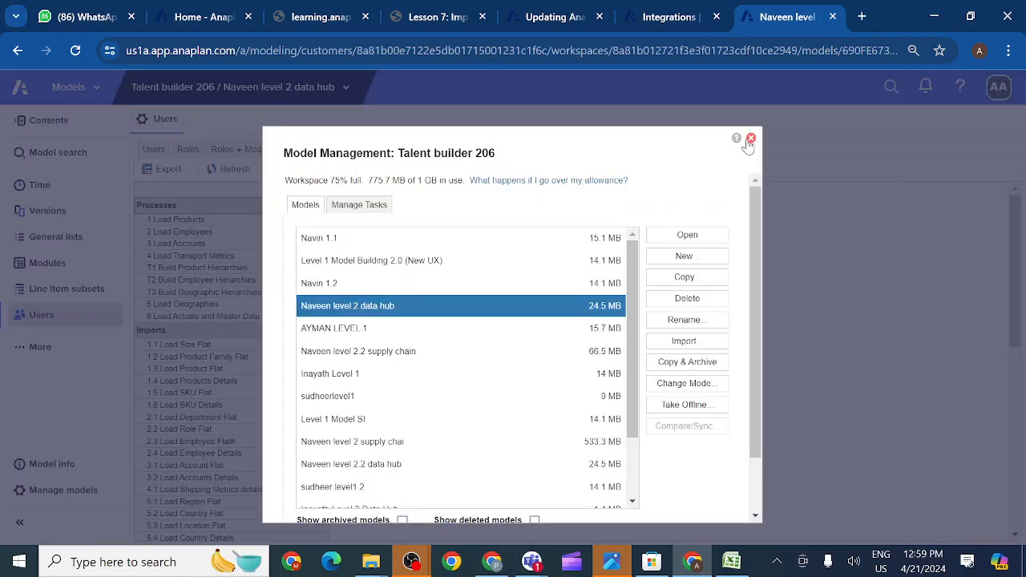
- Close Model Management and return to the Imports list, scrolling right toward Production Data
left_click(751, 140)
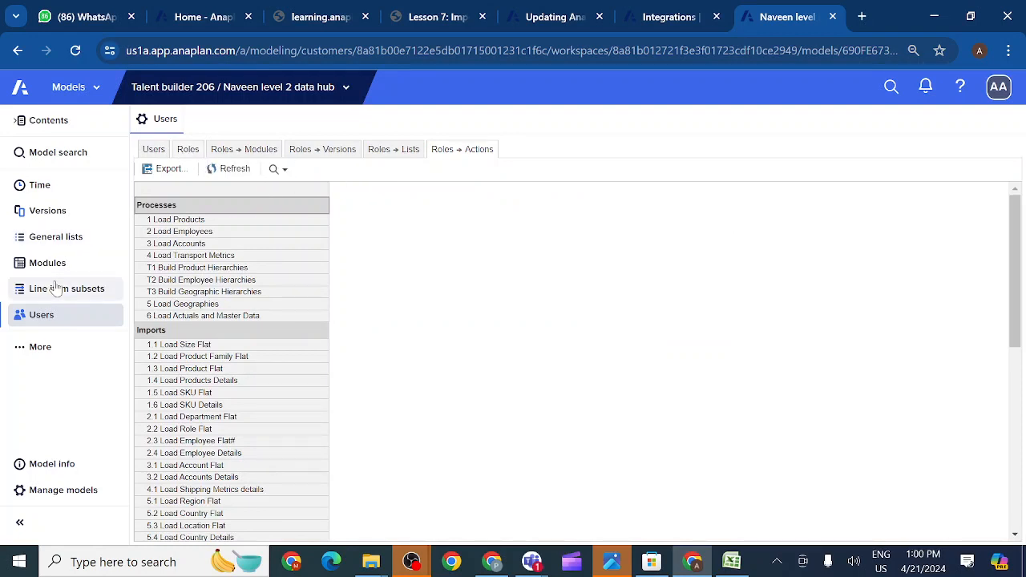
left_click(18, 353)
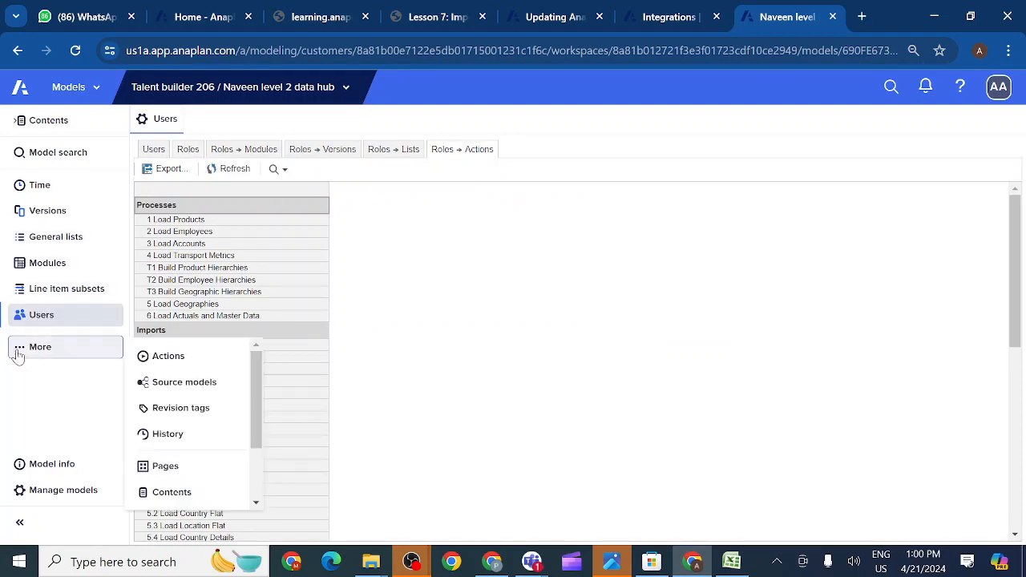
left_click(168, 357)
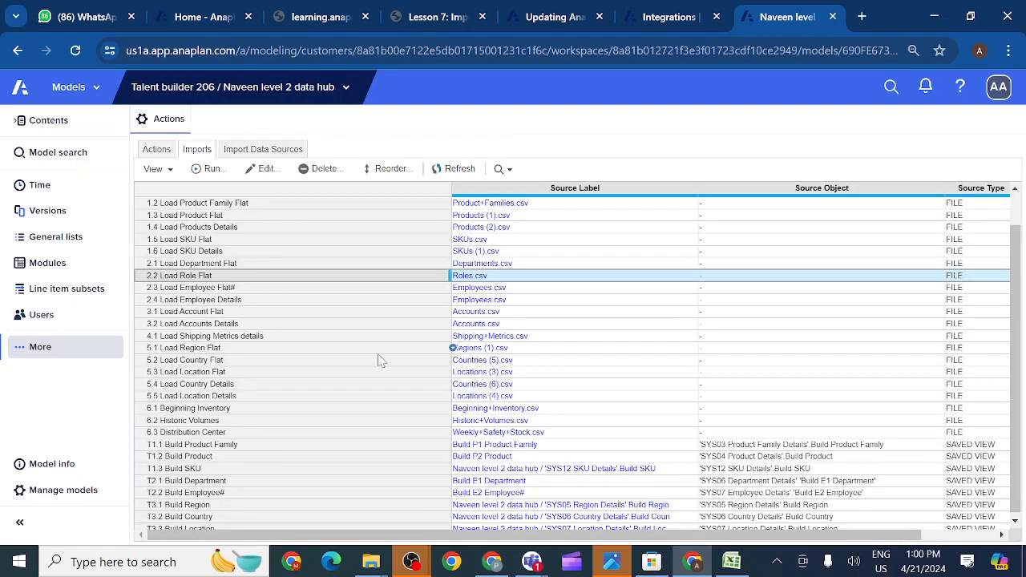
scroll(380, 361, "right", 5)
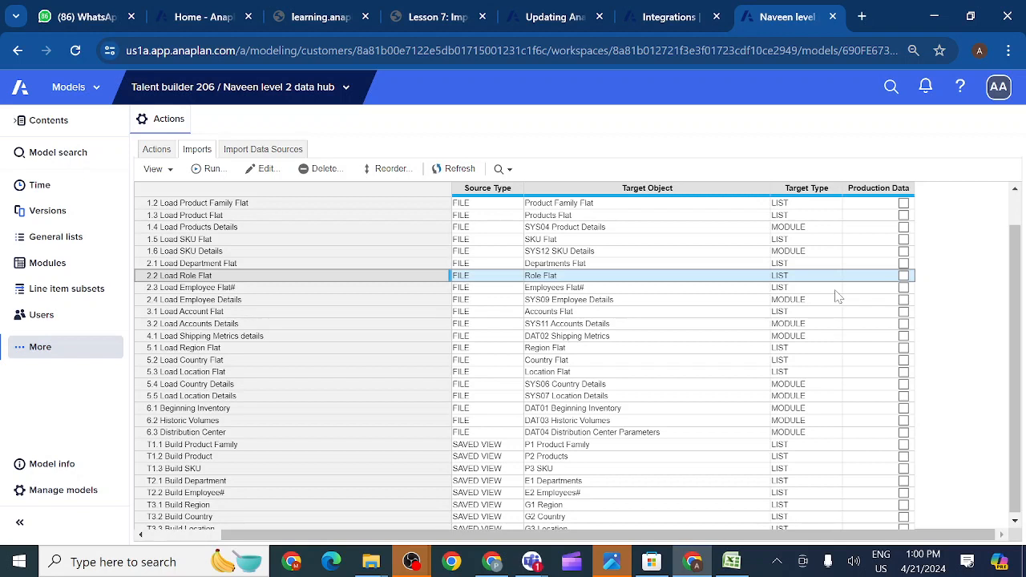
left_click(253, 168)
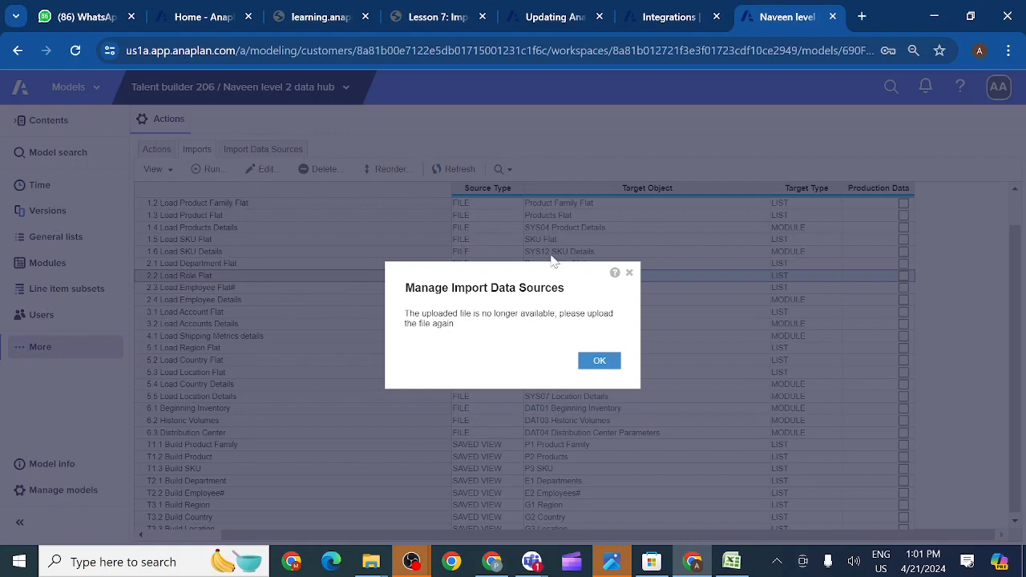
left_click(630, 274)
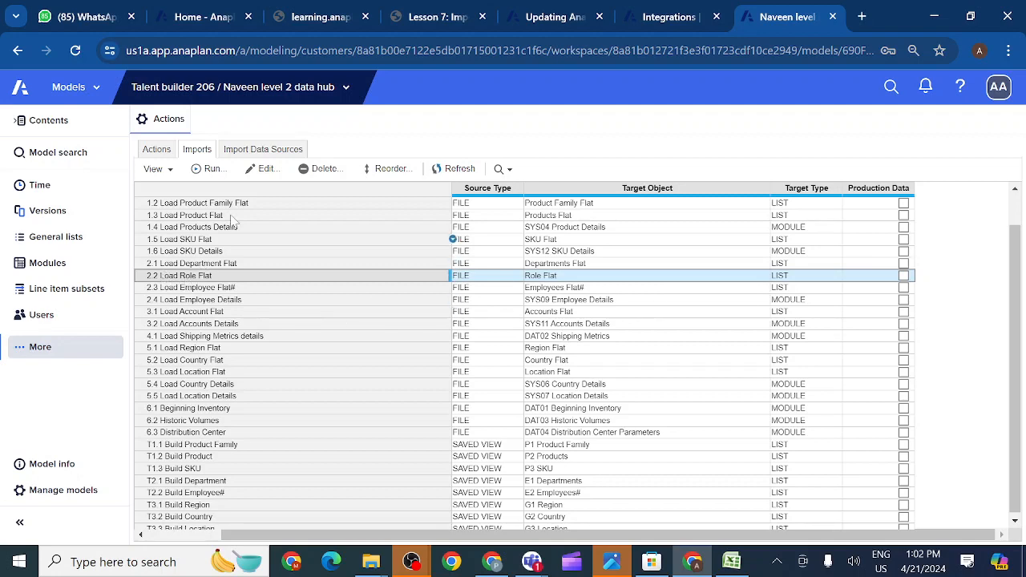
left_click(264, 170)
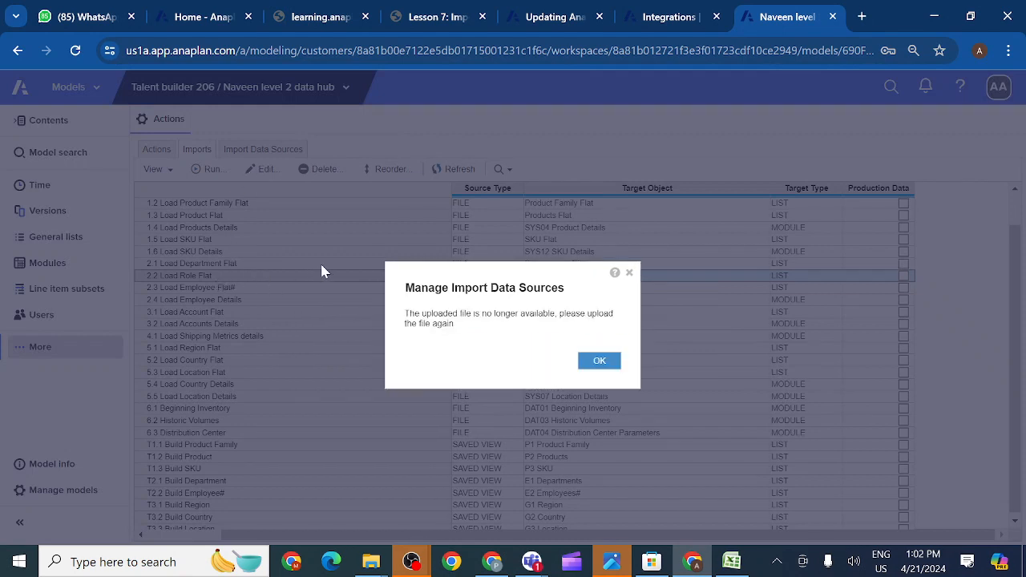
left_click(630, 273)
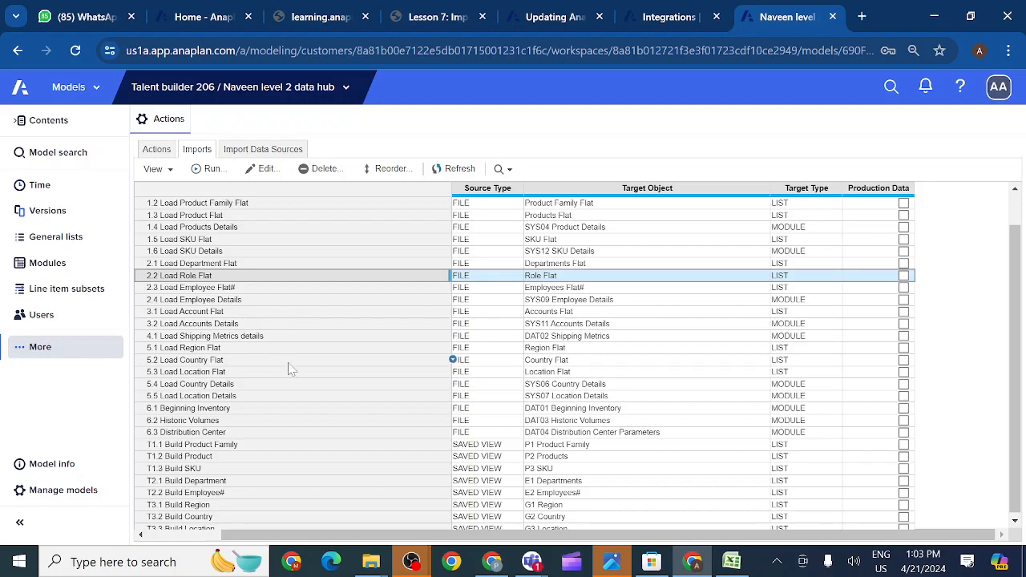
- Bring OBS to the front and stop the screen recording
mouse_move(413, 566)
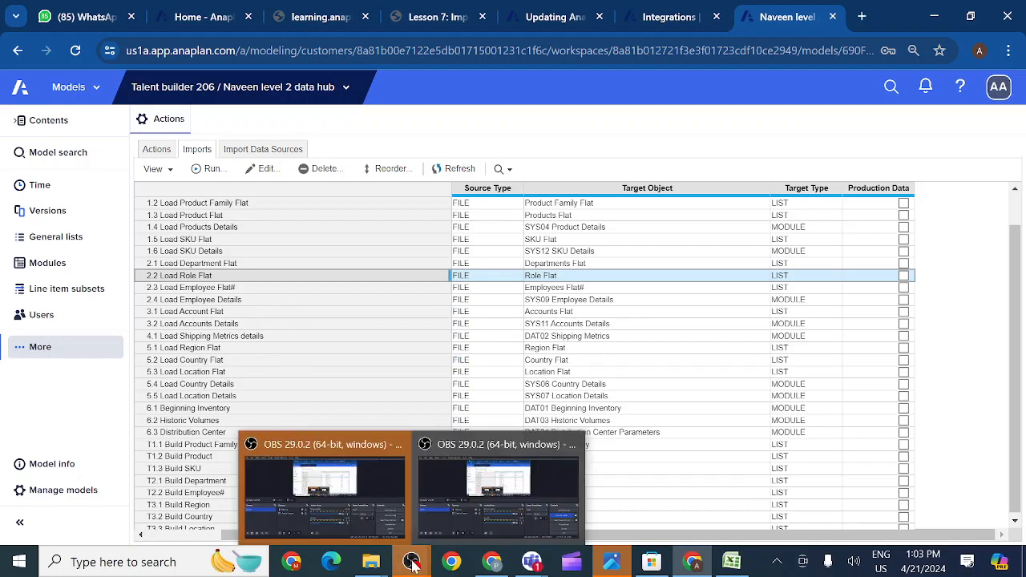
left_click(451, 507)
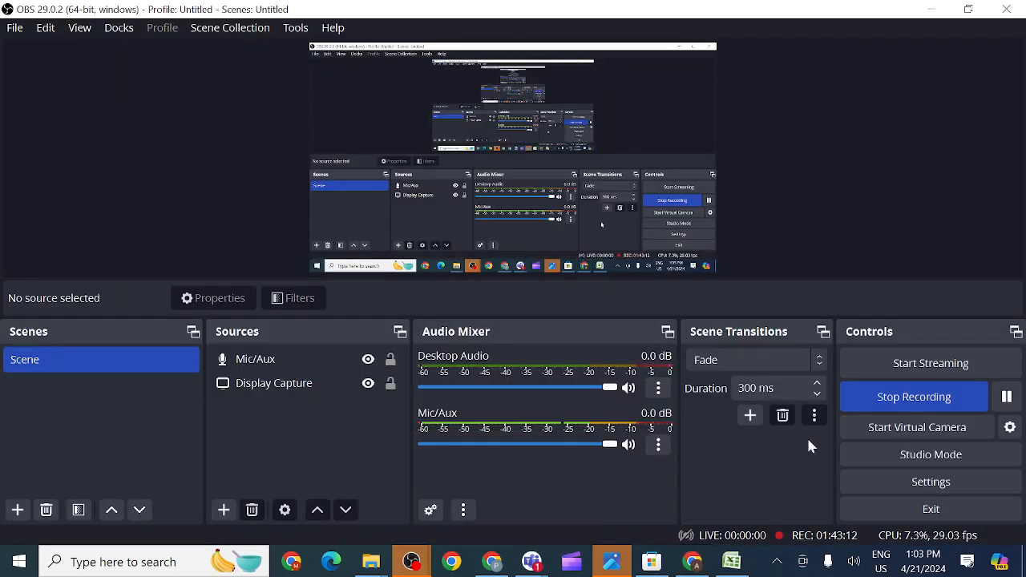
left_click(893, 405)
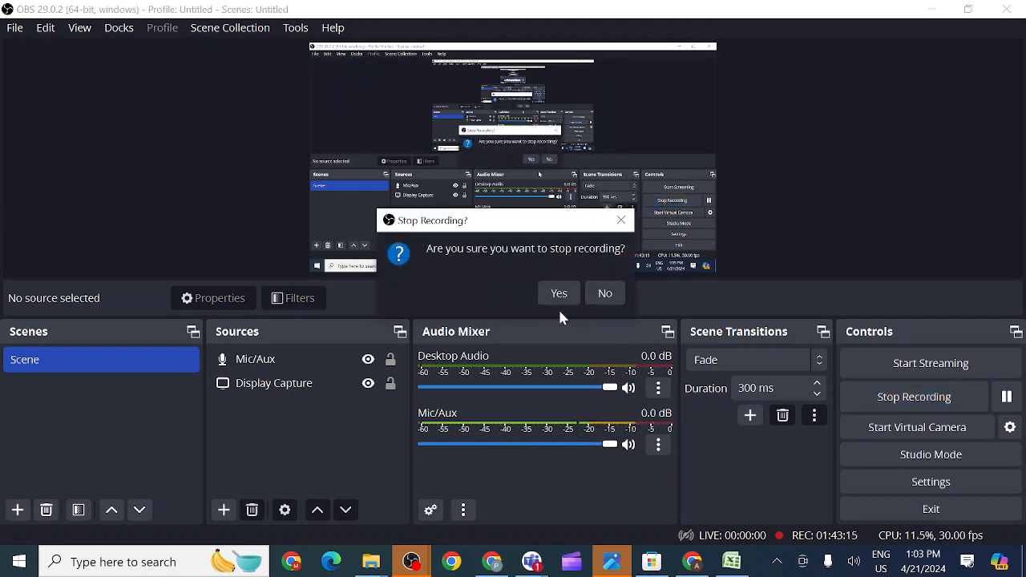